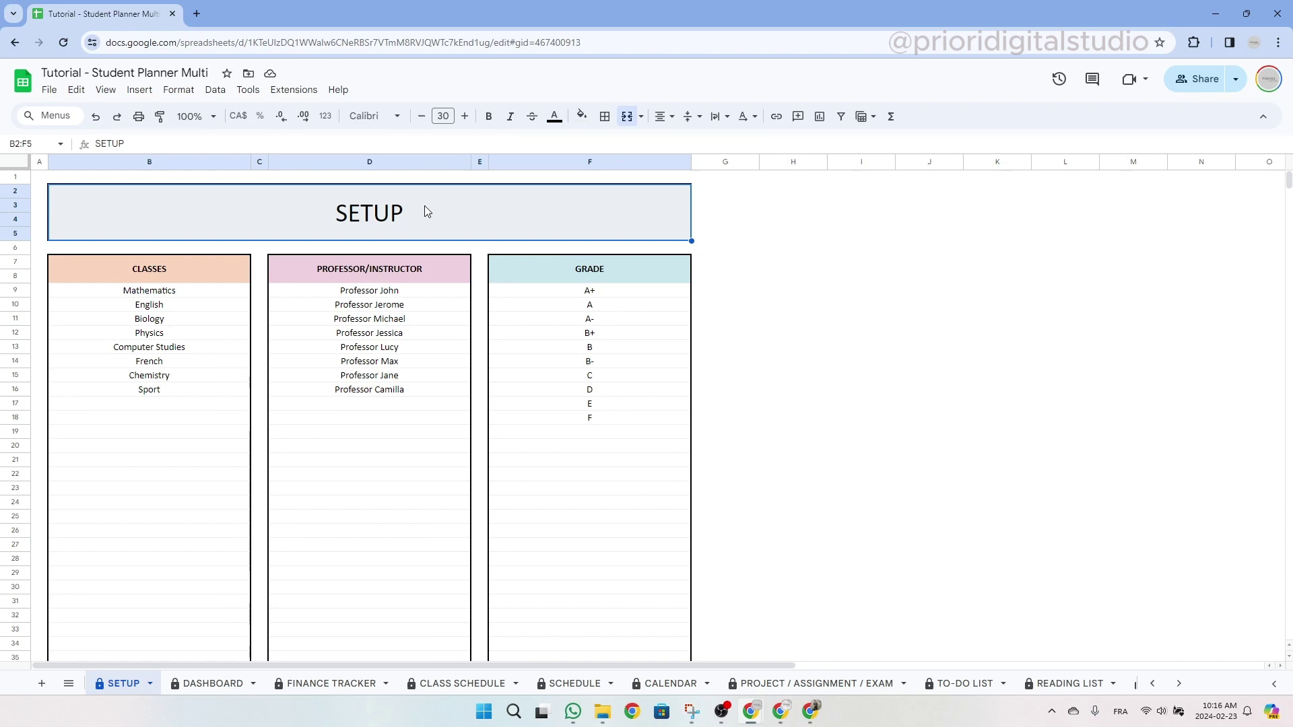
Step: Try editing the protected SETUP title, then drag Professor Jerome below the list and undo it
{"action": "double_click", "coordinate": [424, 210]}
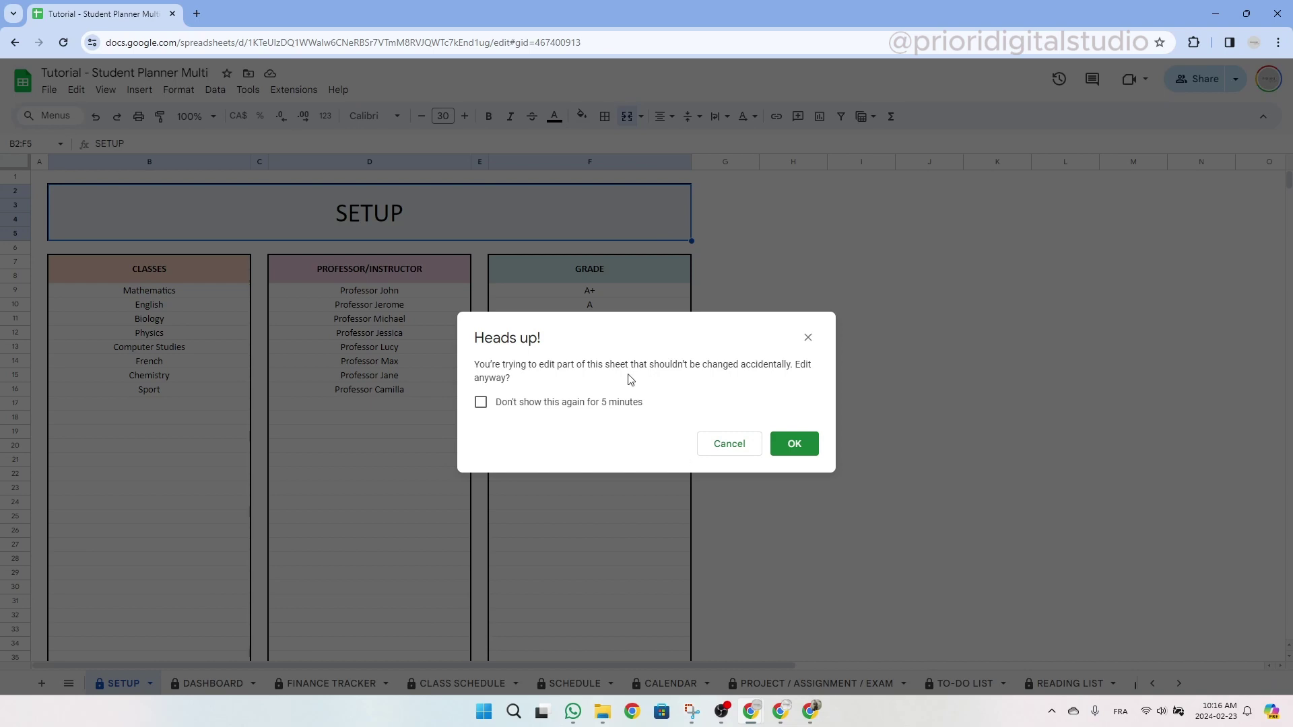
{"action": "left_click", "coordinate": [807, 338]}
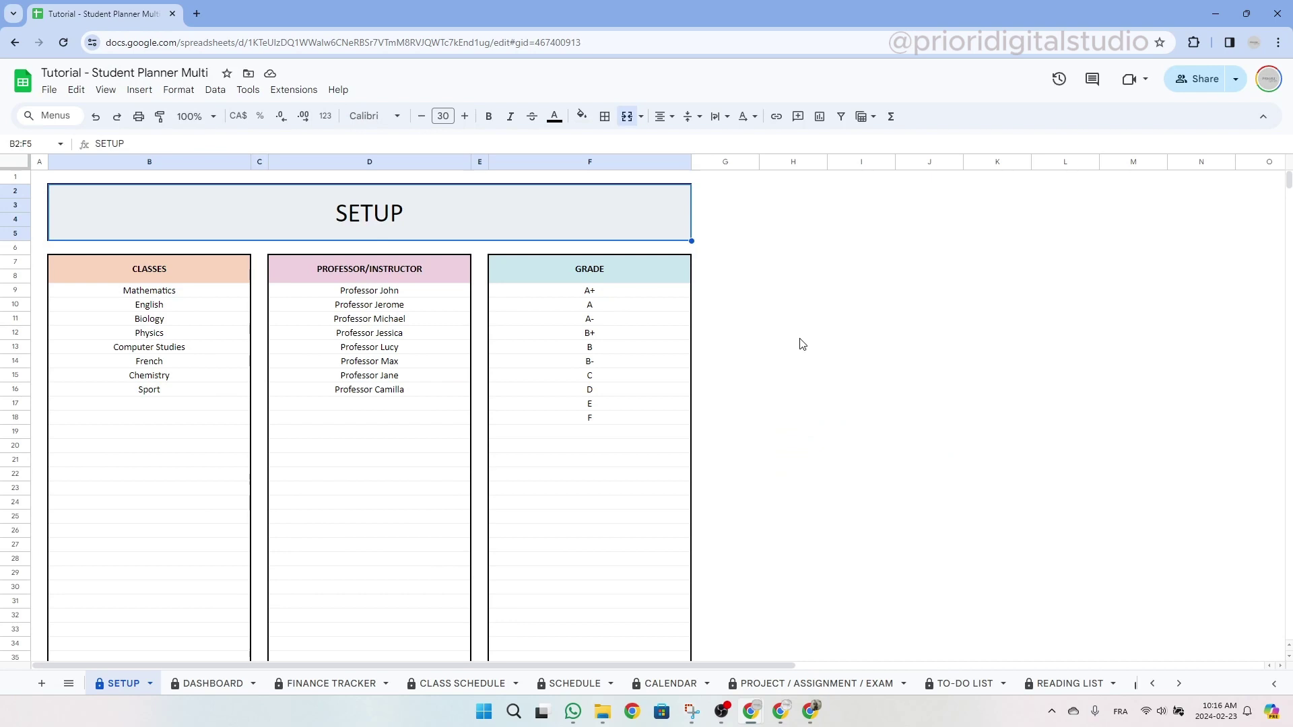
{"action": "left_click", "coordinate": [391, 308]}
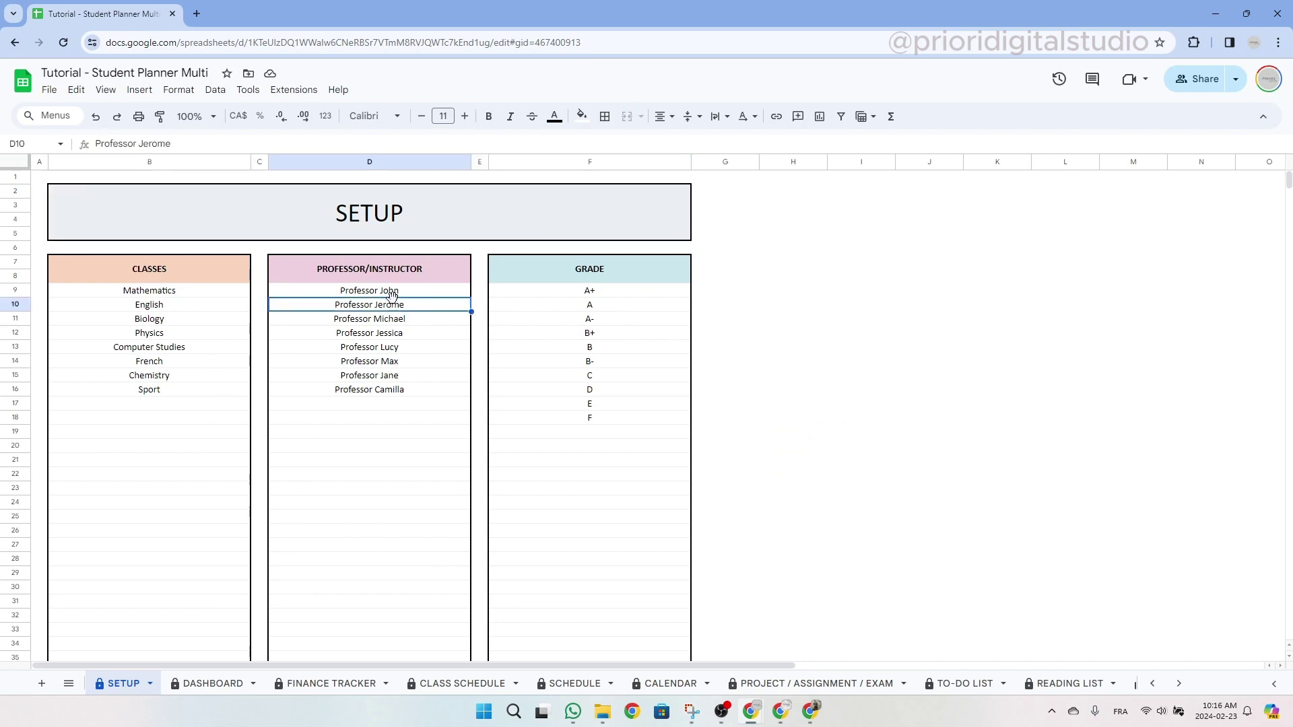
{"action": "left_click_drag", "start_coordinate": [392, 299], "coordinate": [388, 419]}
{"action": "key", "text": "ctrl+z"}
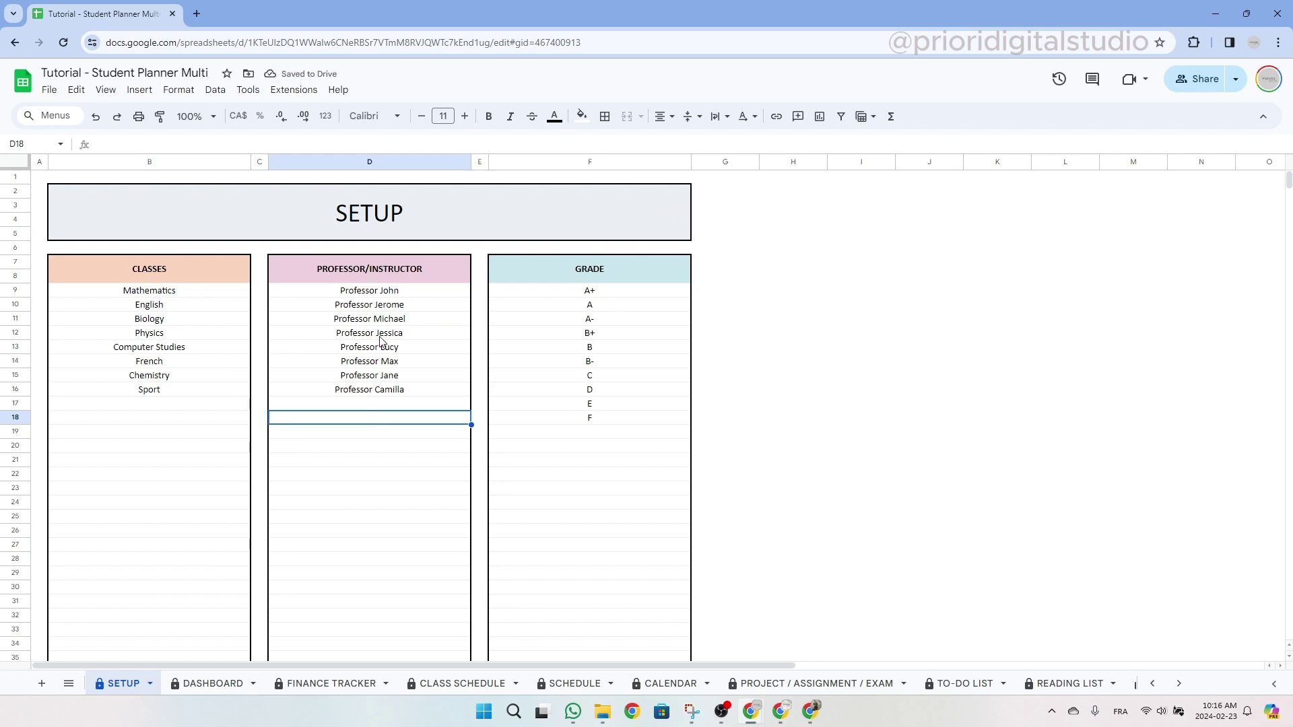
Step: Copy Professor Jerome's cell below the professor list, then undo the paste
{"action": "left_click", "coordinate": [381, 307]}
{"action": "key", "text": "ctrl+c"}
{"action": "left_click", "coordinate": [382, 406]}
{"action": "key", "text": "ctrl+v"}
{"action": "key", "text": "ctrl+z"}
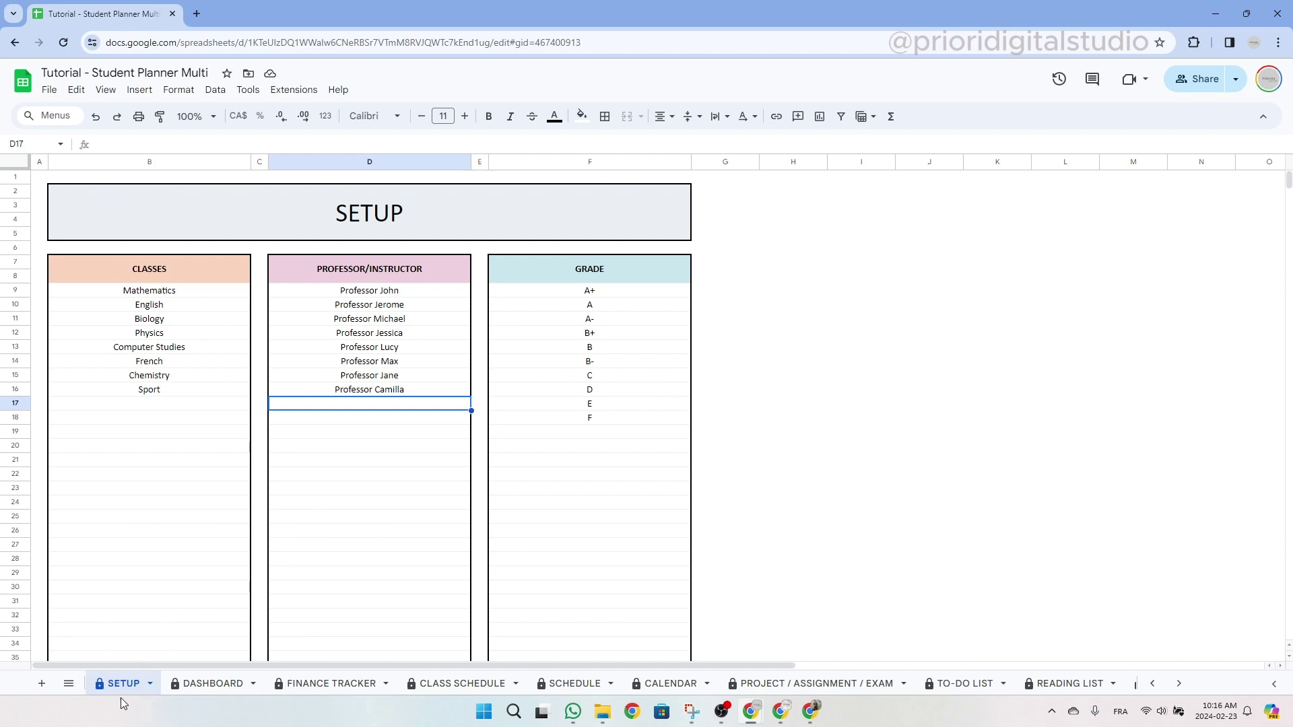
Step: Review the SETUP title, the CLASSES, PROFESSOR/INSTRUCTOR and GRADE headers, and the Mathematics row
{"action": "left_click", "coordinate": [423, 221]}
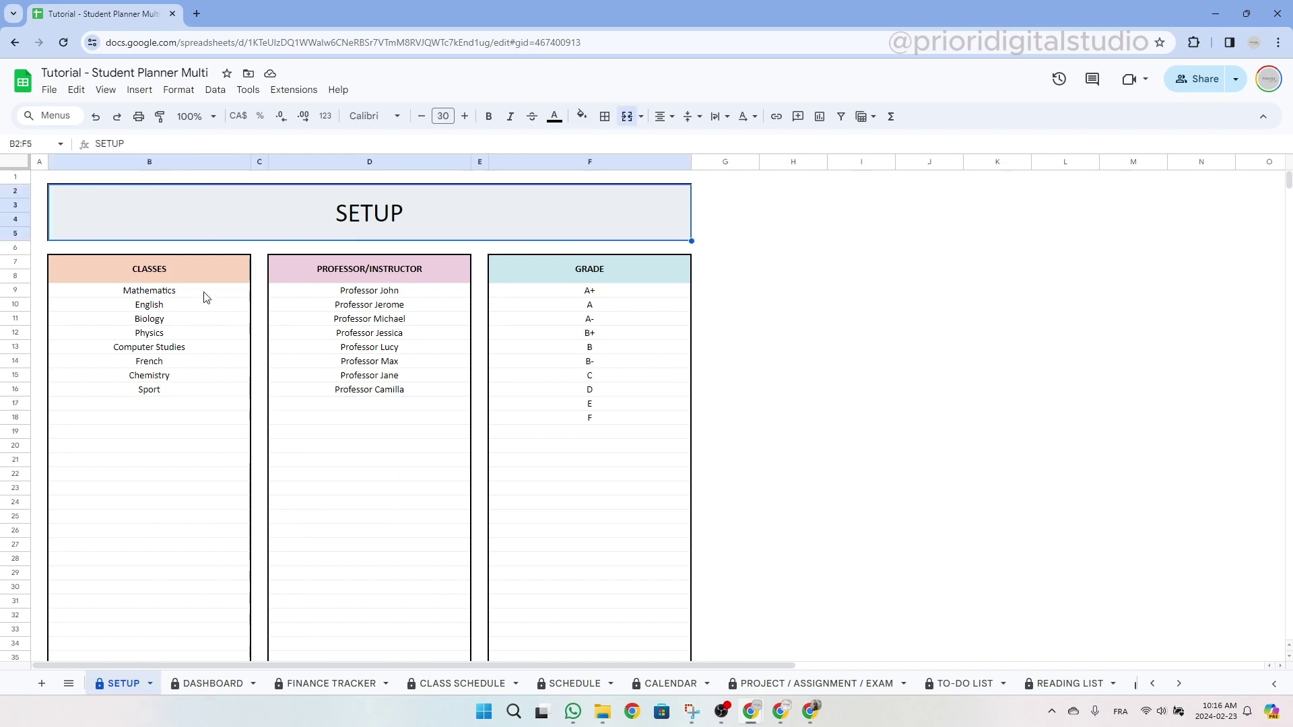
{"action": "left_click", "coordinate": [186, 275]}
{"action": "left_click", "coordinate": [333, 277]}
{"action": "left_click", "coordinate": [593, 276]}
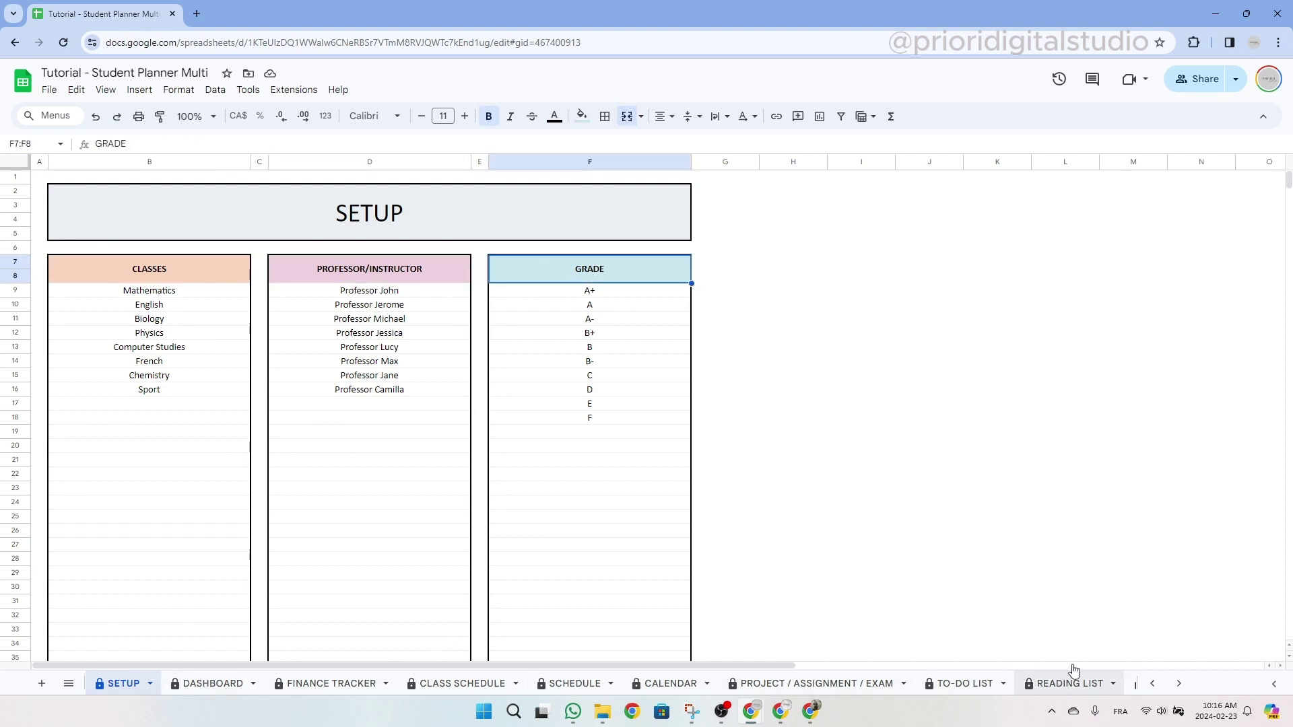
{"action": "left_click", "coordinate": [187, 296]}
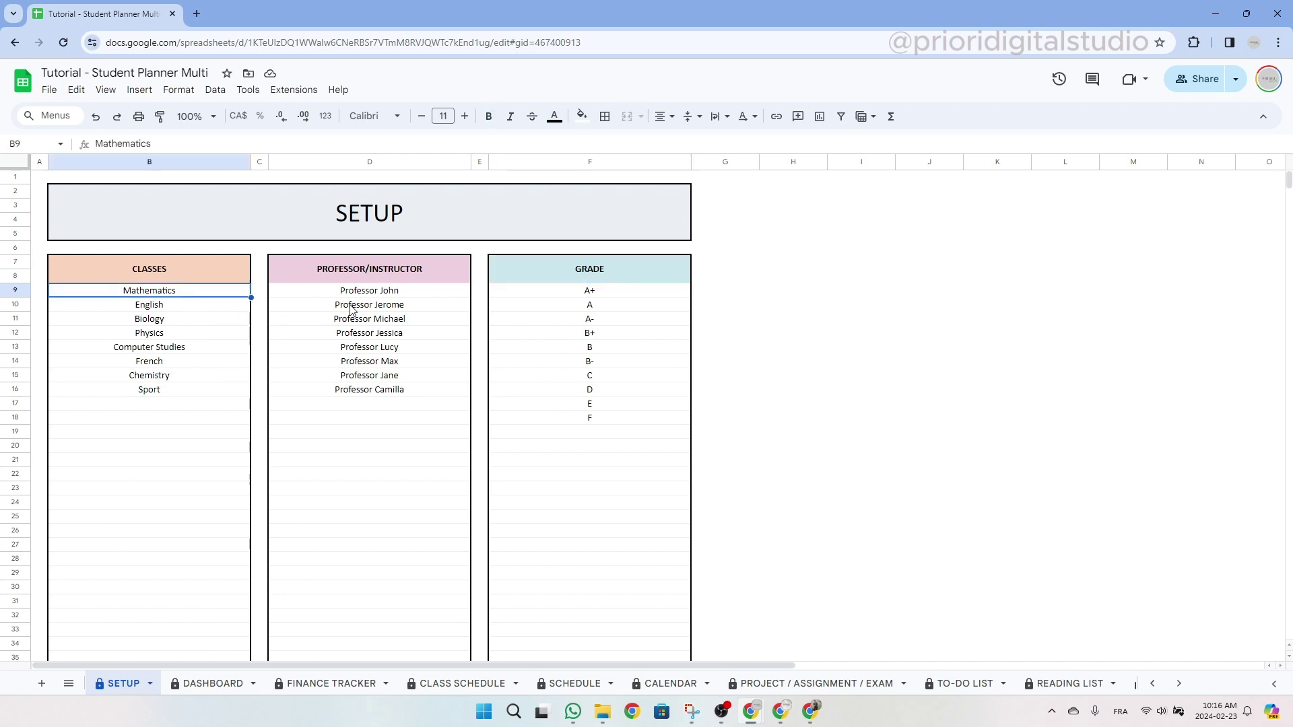
{"action": "left_click", "coordinate": [377, 292]}
{"action": "left_click", "coordinate": [566, 297]}
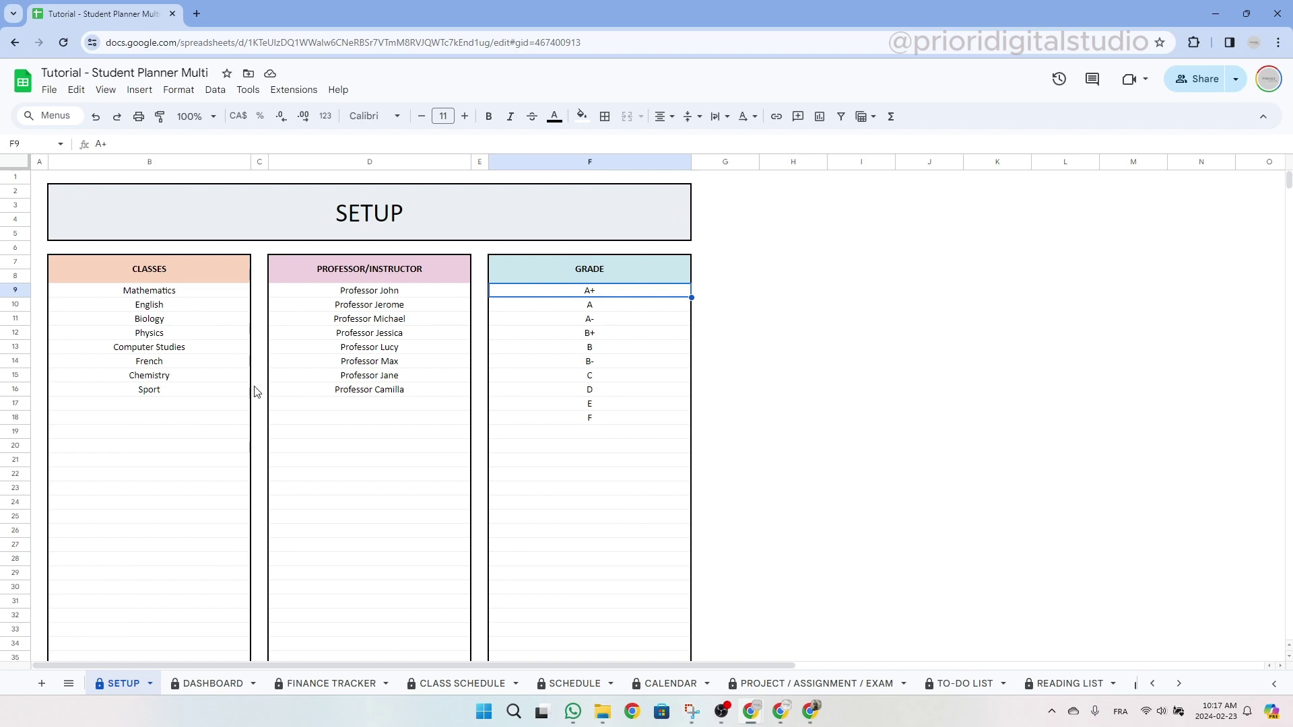
Step: Enter History in cell B17 as a new class below the class list
{"action": "left_click", "coordinate": [155, 406]}
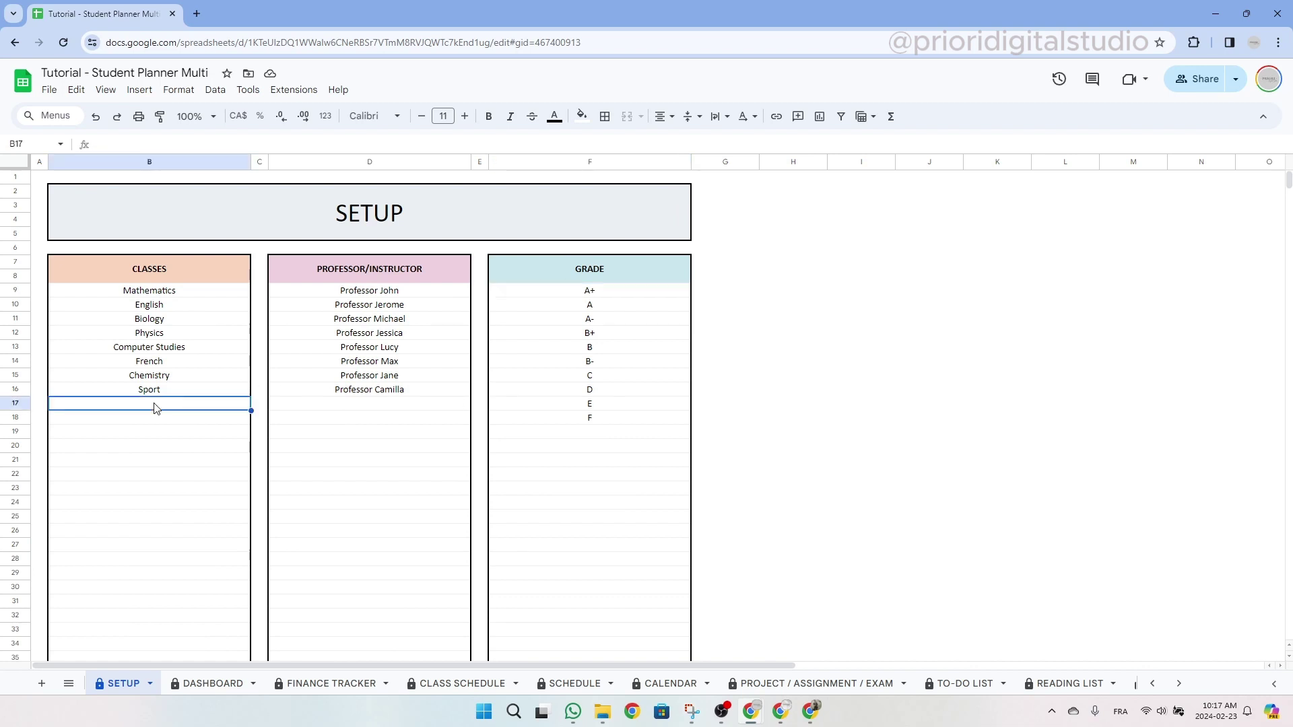
{"action": "type", "text": "Histor"}
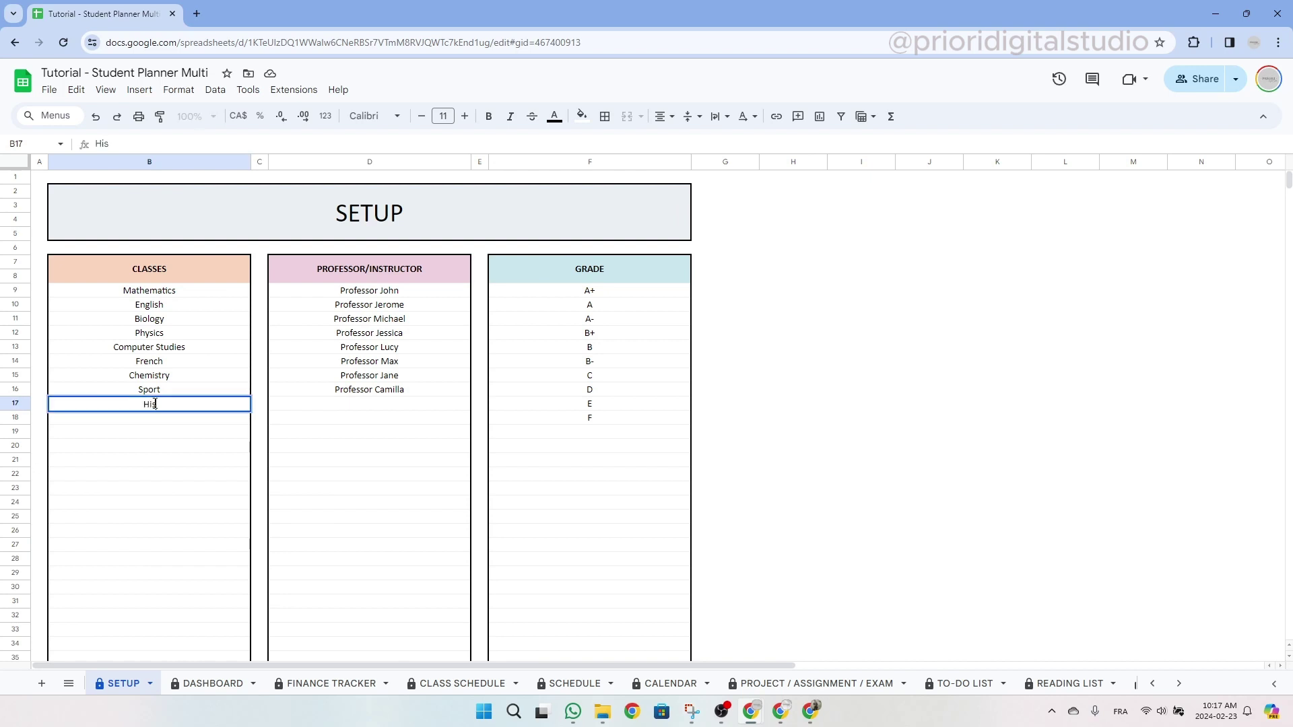
{"action": "type", "text": "y"}
{"action": "key", "text": "Return"}
{"action": "left_click", "coordinate": [189, 407]}
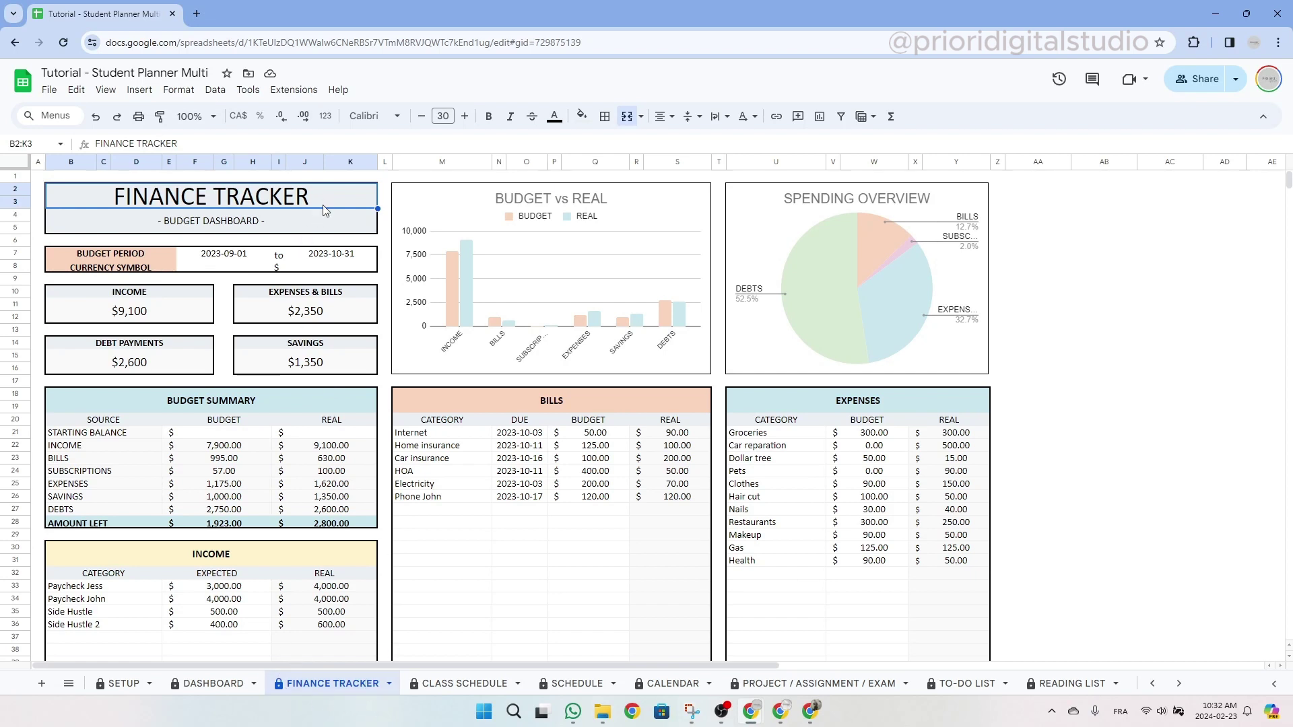
Step: Change the budget period start date to October 1 (2023-10-01) with the date picker
{"action": "left_click", "coordinate": [146, 253]}
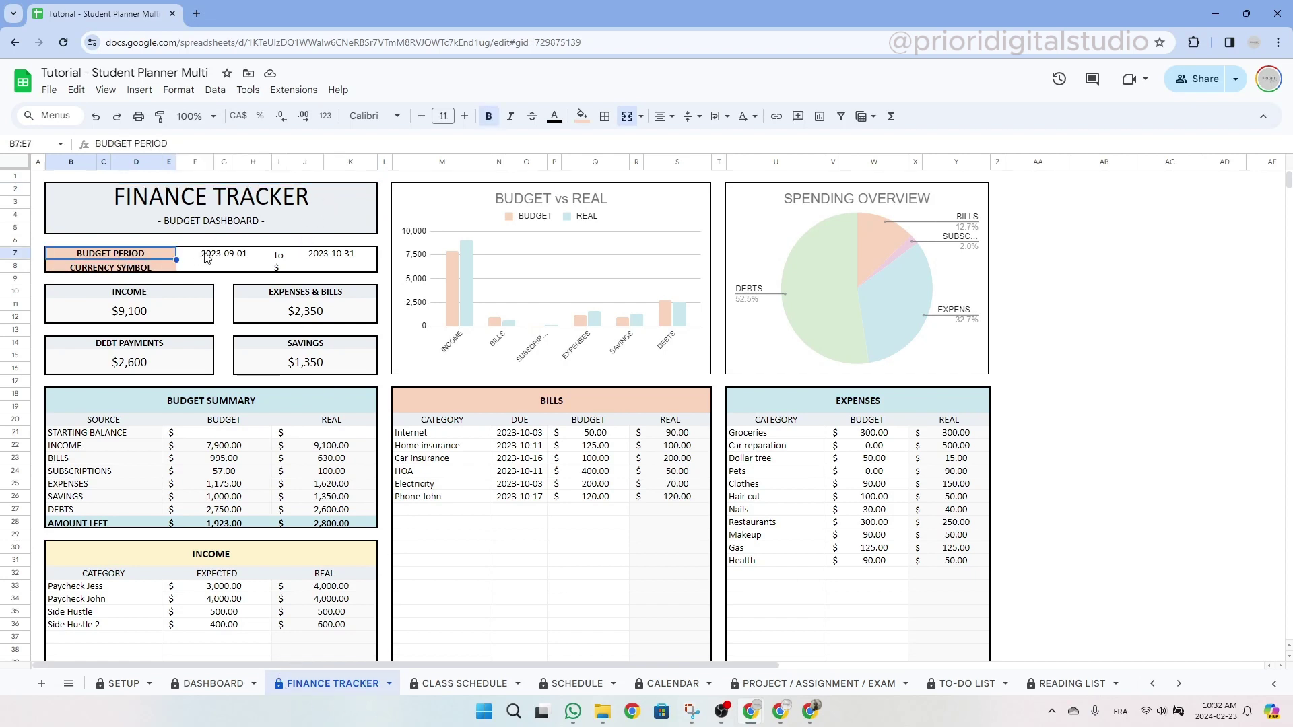
{"action": "left_click", "coordinate": [206, 255]}
{"action": "left_click", "coordinate": [335, 256]}
{"action": "left_click", "coordinate": [236, 259]}
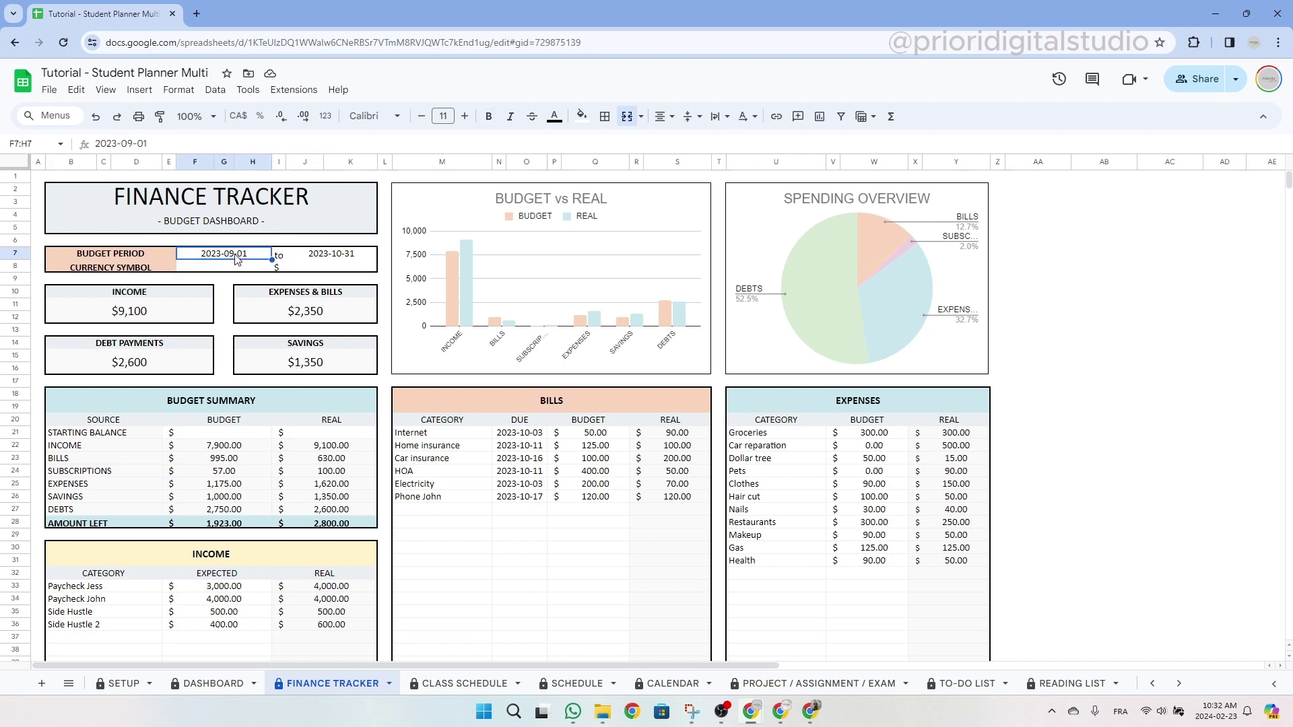
{"action": "double_click", "coordinate": [235, 257]}
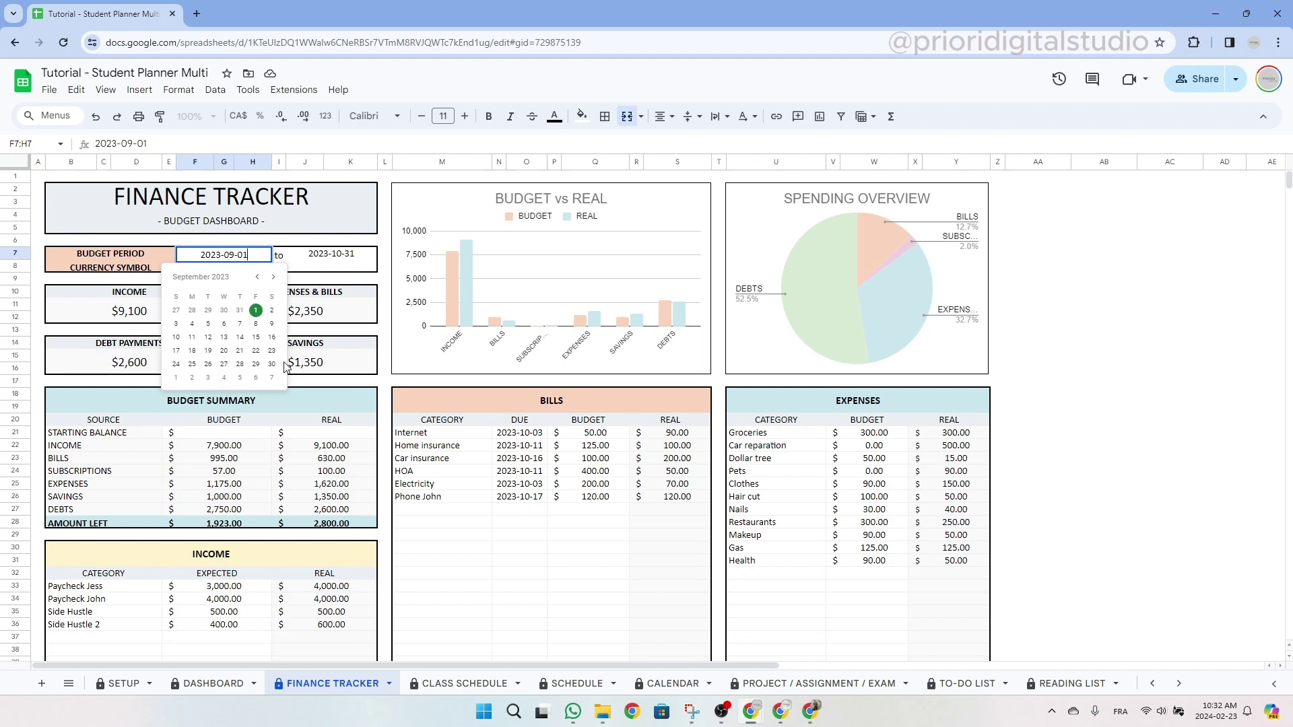
{"action": "left_click", "coordinate": [176, 378]}
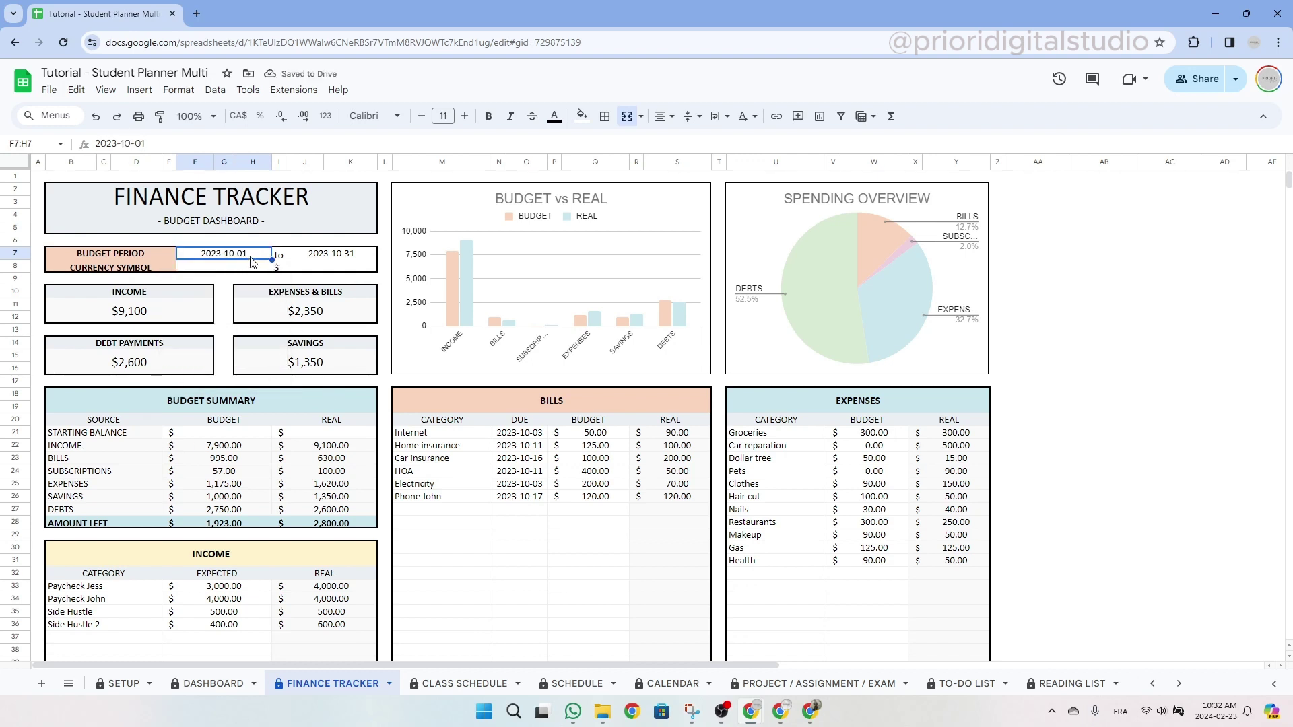
Step: Check the 2023-10-31 end date and keep the $ currency symbol unchanged
{"action": "left_click", "coordinate": [324, 257]}
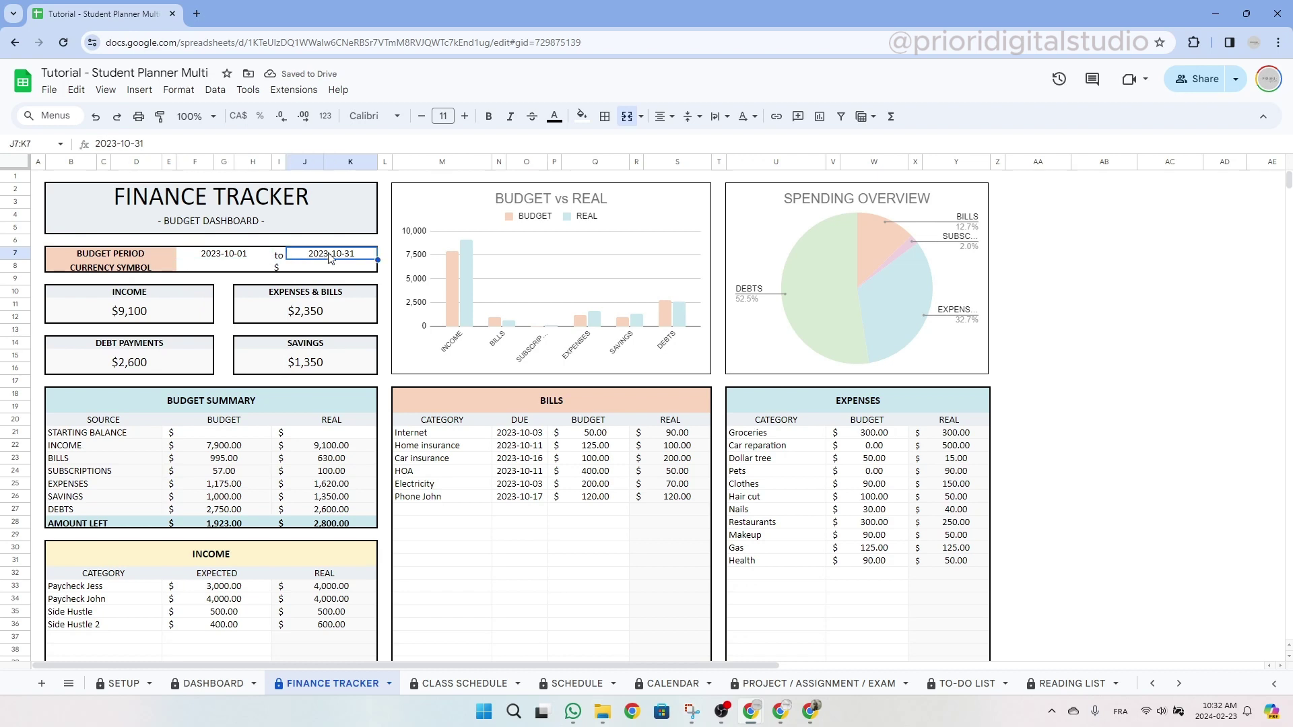
{"action": "left_click", "coordinate": [271, 269]}
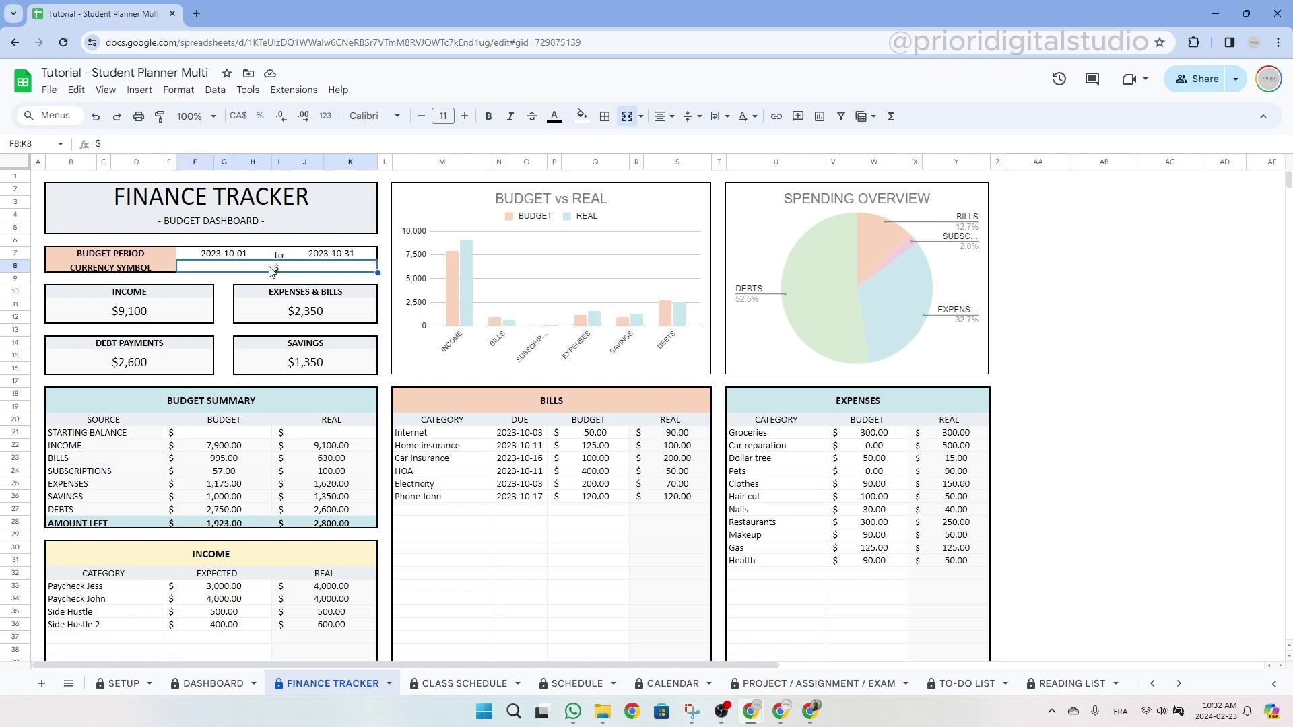
{"action": "double_click", "coordinate": [271, 268]}
{"action": "key", "text": "Return"}
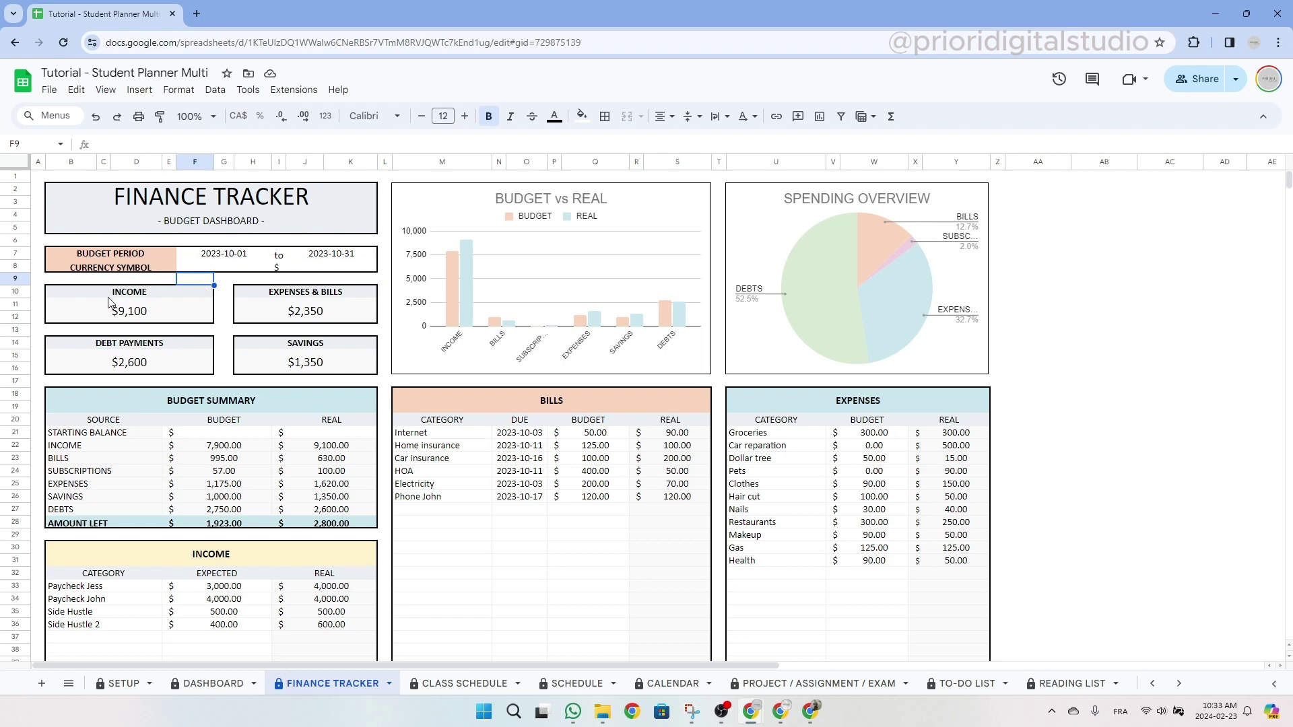
Step: Review the four summary boxes and the Budget Summary rows from Starting Balance to Debts
{"action": "left_click_drag", "start_coordinate": [109, 302], "coordinate": [360, 369]}
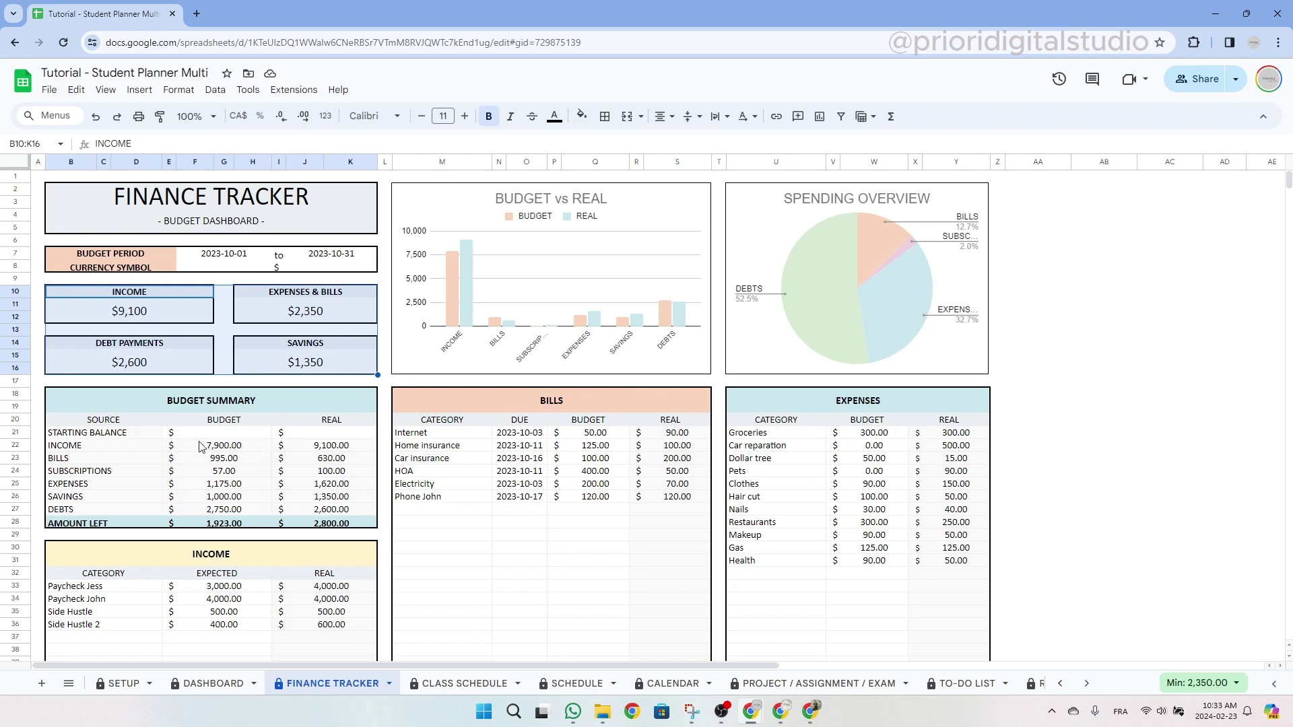
{"action": "left_click_drag", "start_coordinate": [171, 399], "coordinate": [199, 529]}
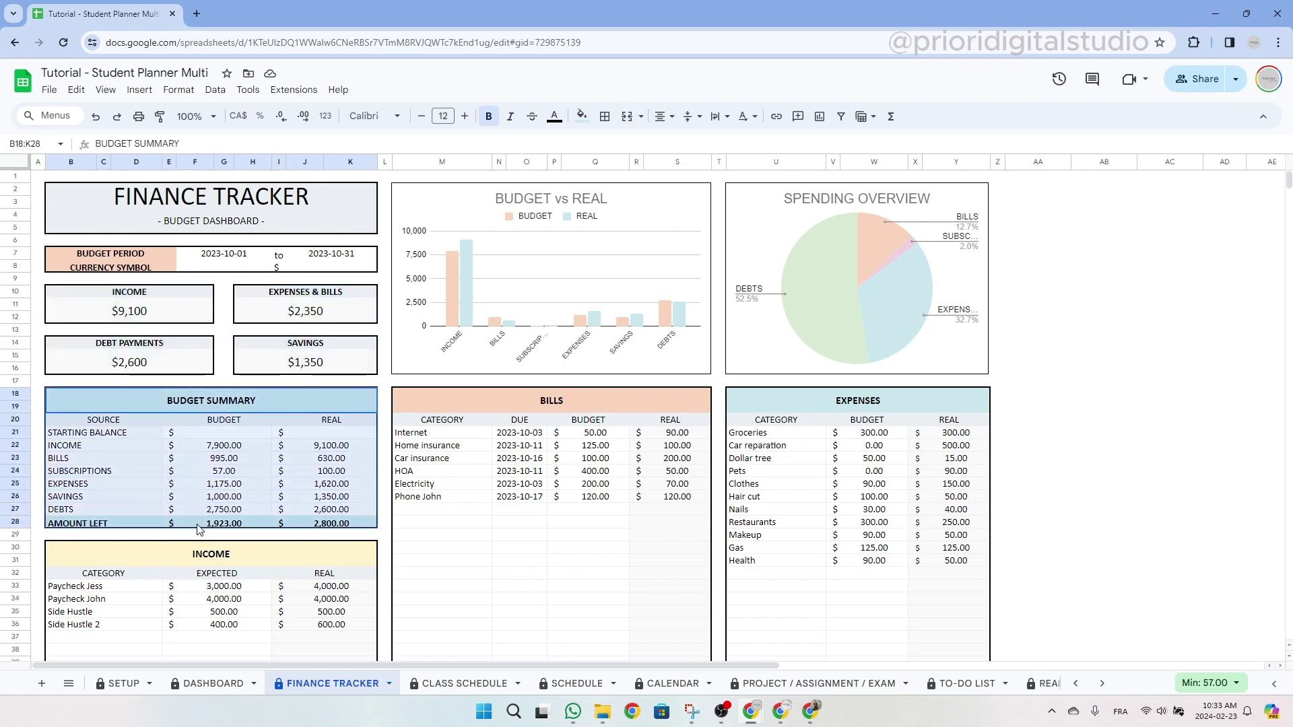
{"action": "left_click", "coordinate": [88, 508]}
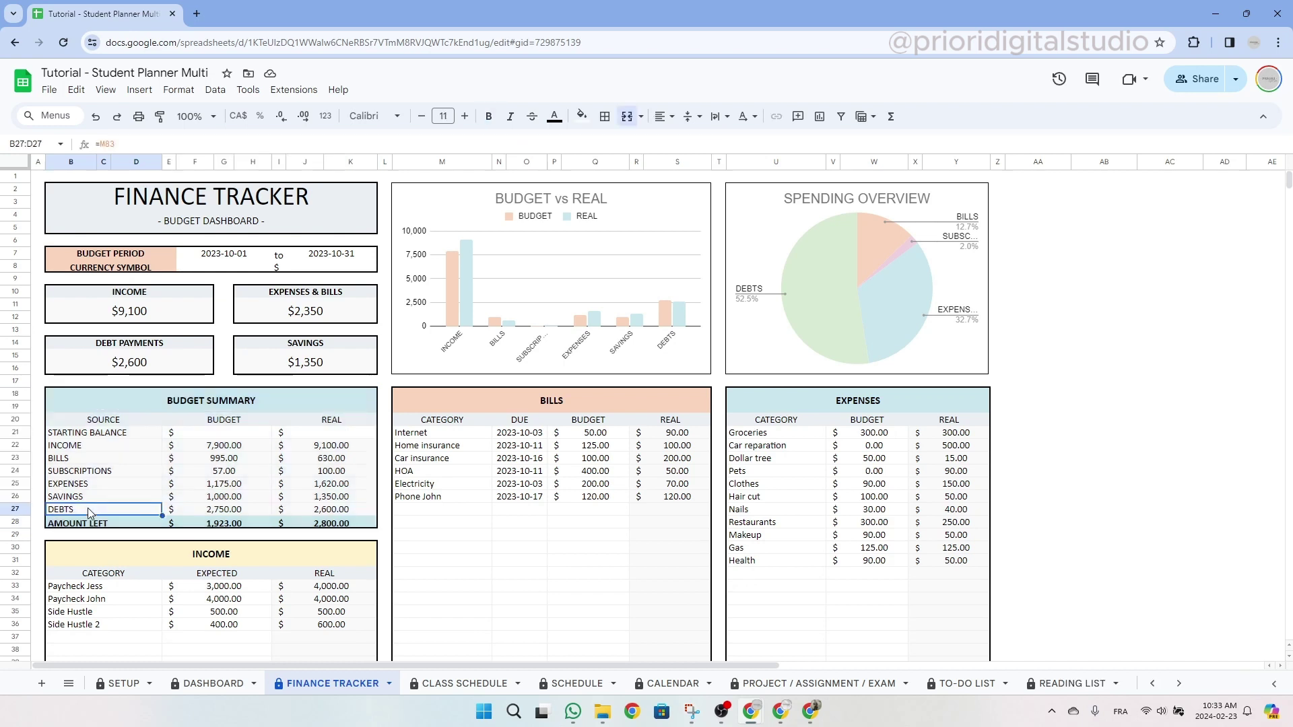
{"action": "left_click", "coordinate": [114, 435]}
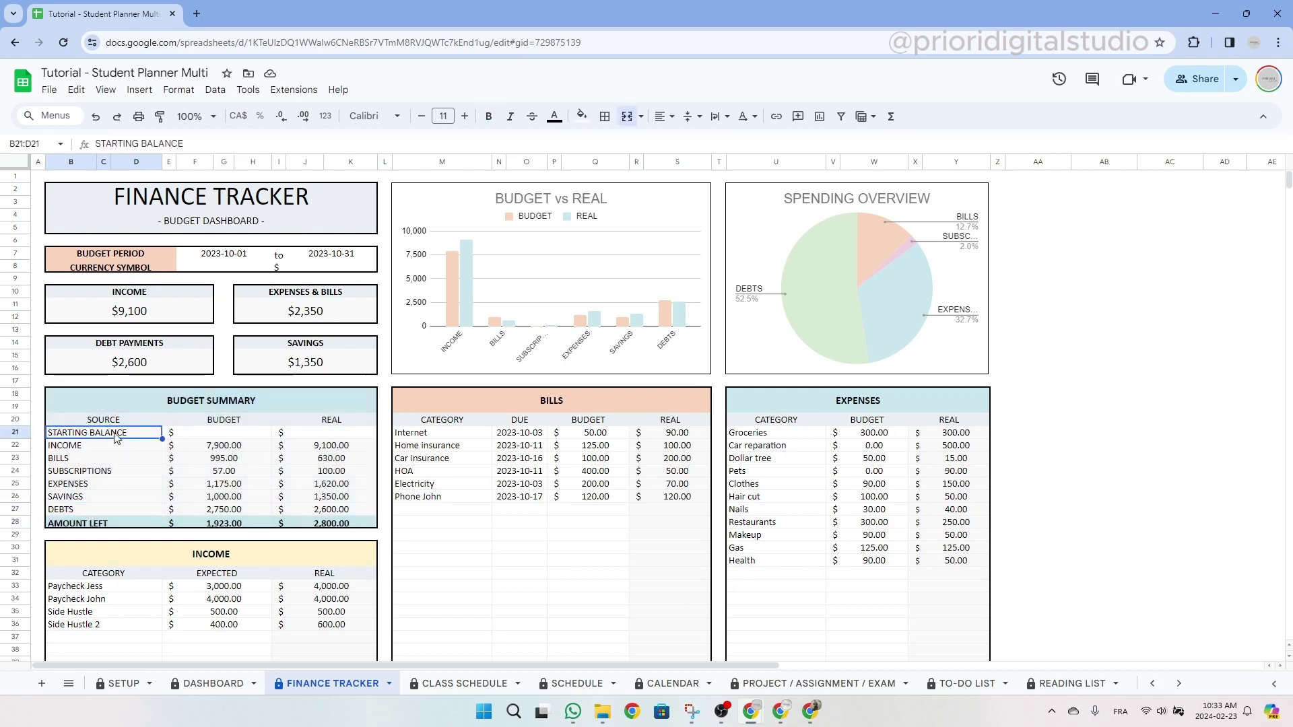
{"action": "left_click", "coordinate": [226, 436]}
{"action": "left_click", "coordinate": [328, 437]}
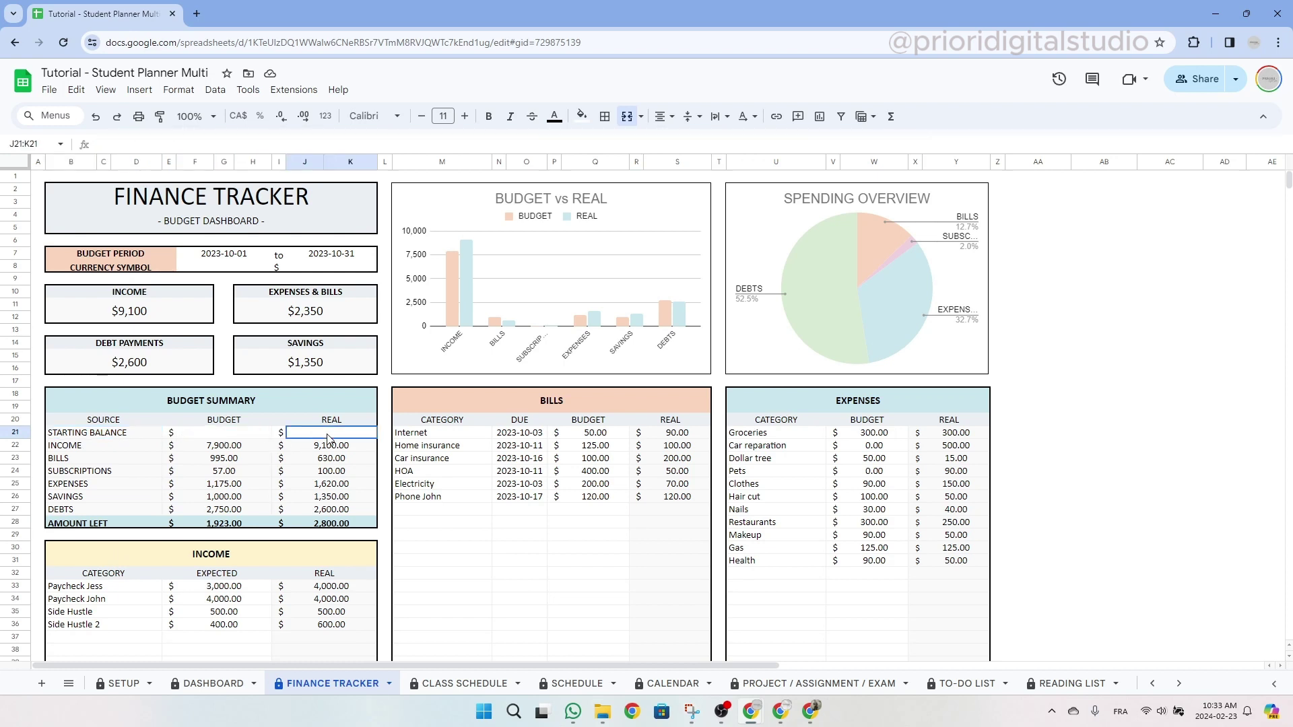
Step: Enter 1500 as the Starting Balance budget in F21
{"action": "left_click", "coordinate": [218, 438]}
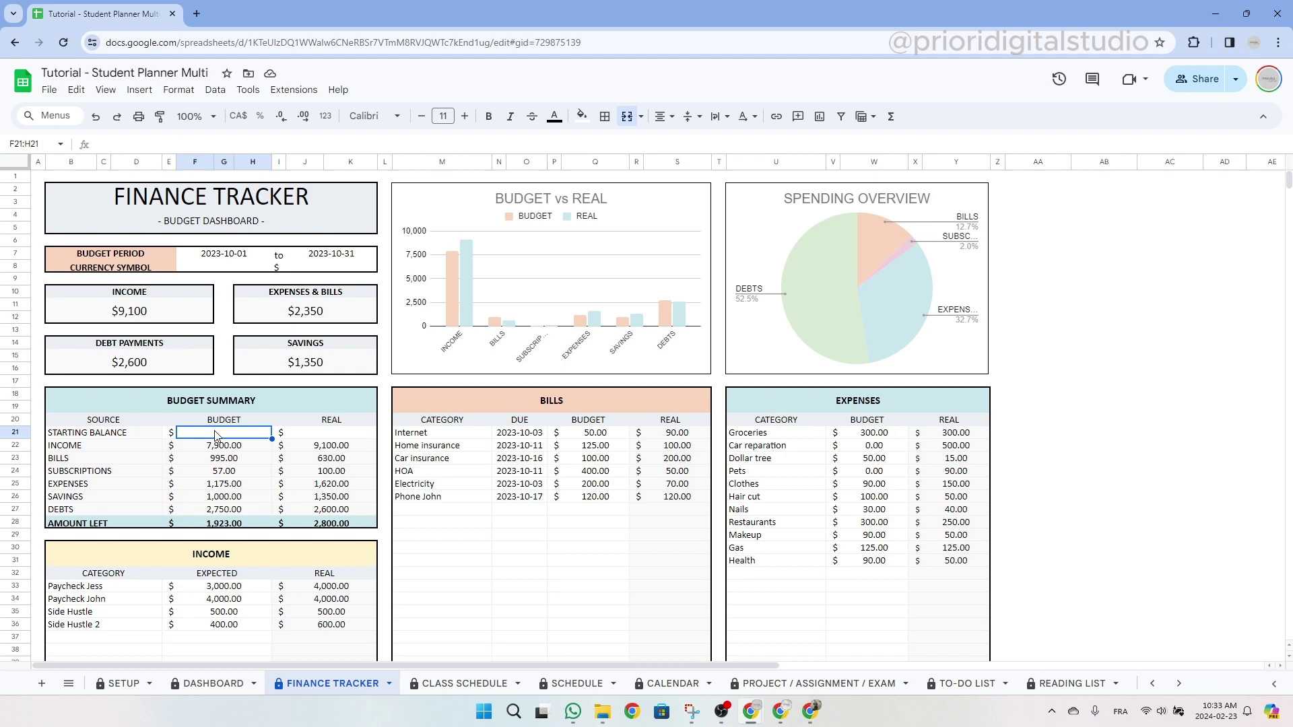
{"action": "type", "text": "1500"}
{"action": "left_click", "coordinate": [346, 436]}
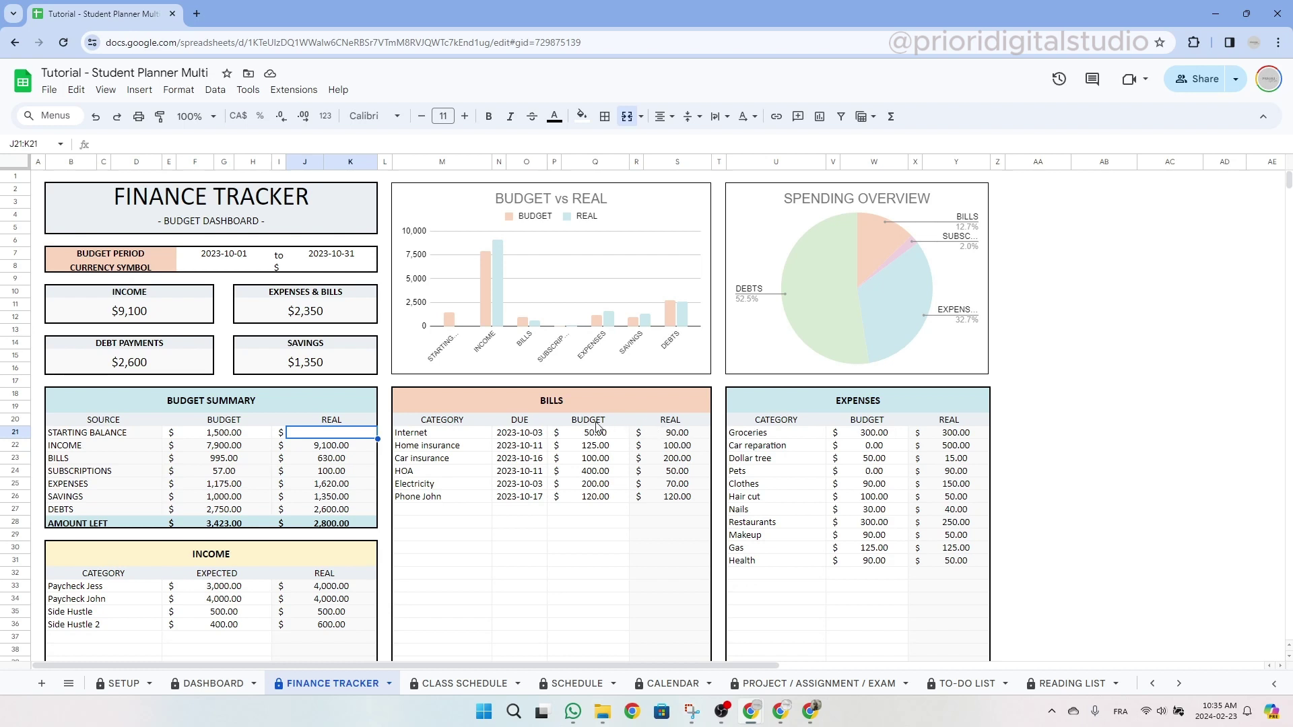
{"action": "left_click", "coordinate": [216, 563]}
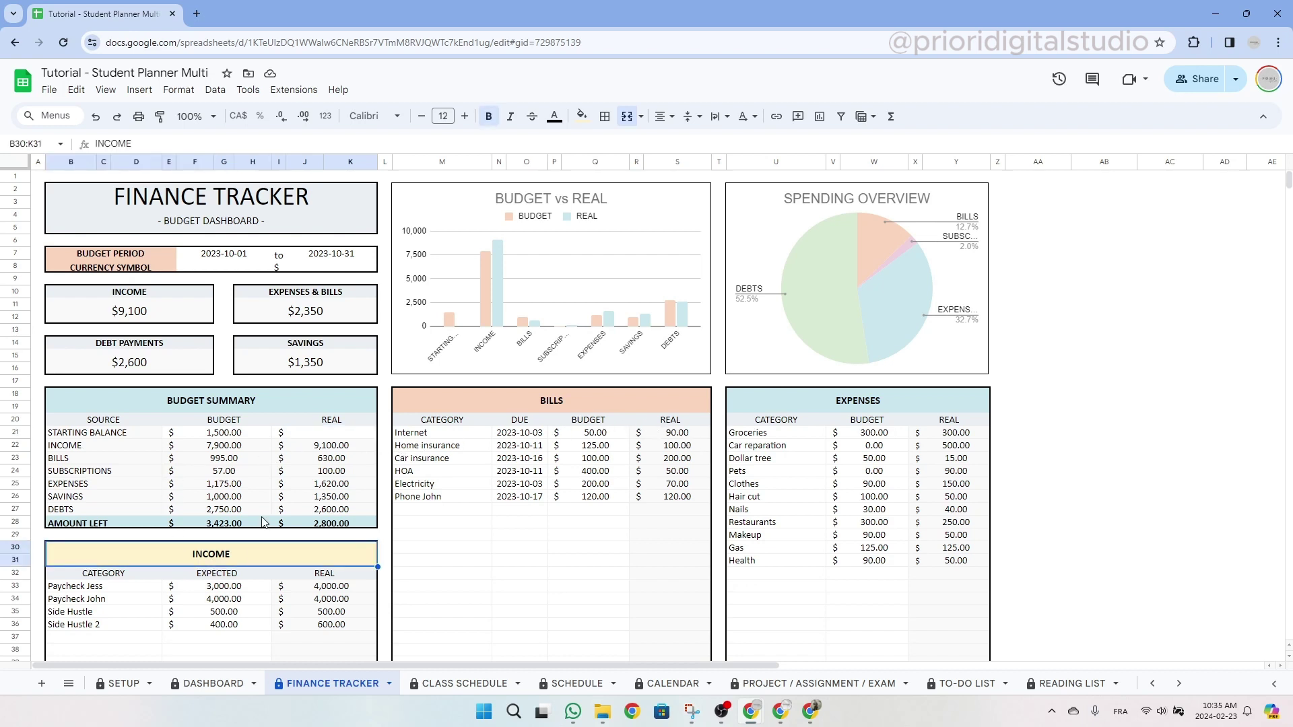
Step: Review the Income categories and their expected amounts, starting from Paycheck Jess
{"action": "scroll", "coordinate": [262, 521], "scroll_direction": "down", "scroll_amount": 5}
{"action": "left_click", "coordinate": [117, 357]}
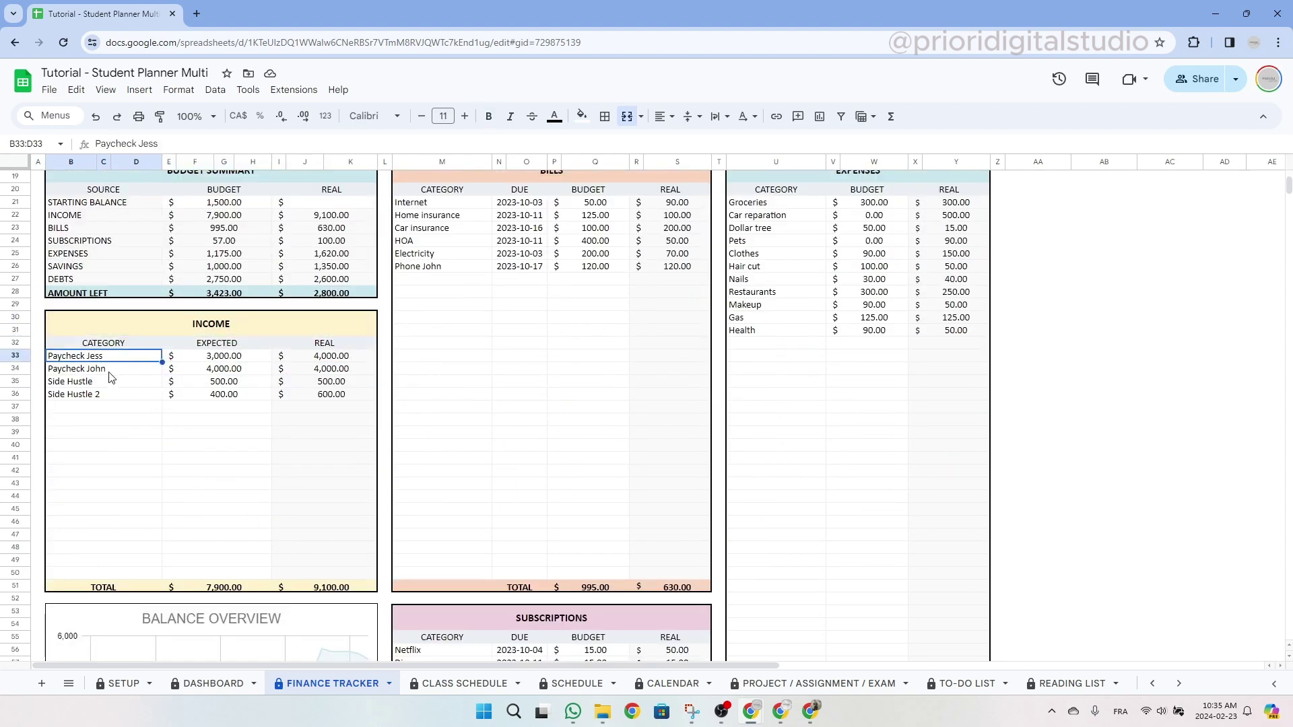
{"action": "left_click", "coordinate": [112, 370]}
{"action": "left_click_drag", "start_coordinate": [228, 360], "coordinate": [231, 402]}
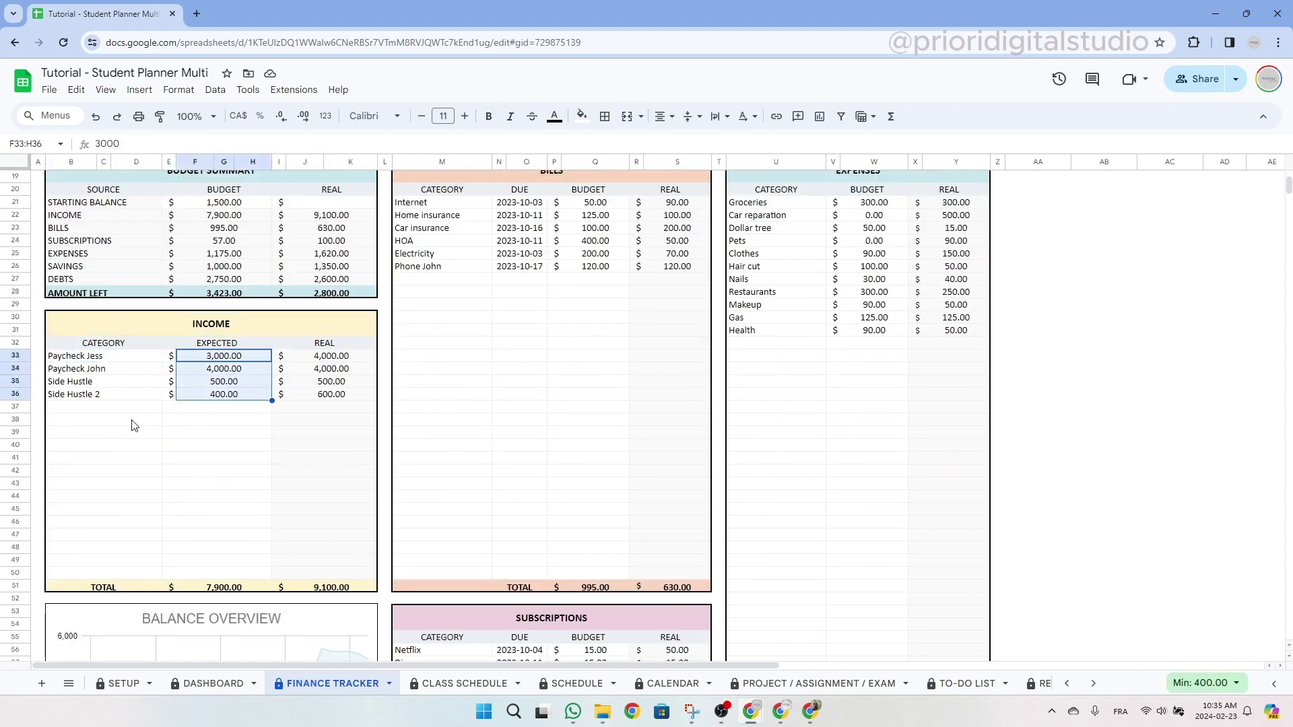
Step: Add Side Hustle 3 in B37 with an expected amount of 100 in F37
{"action": "left_click", "coordinate": [91, 412]}
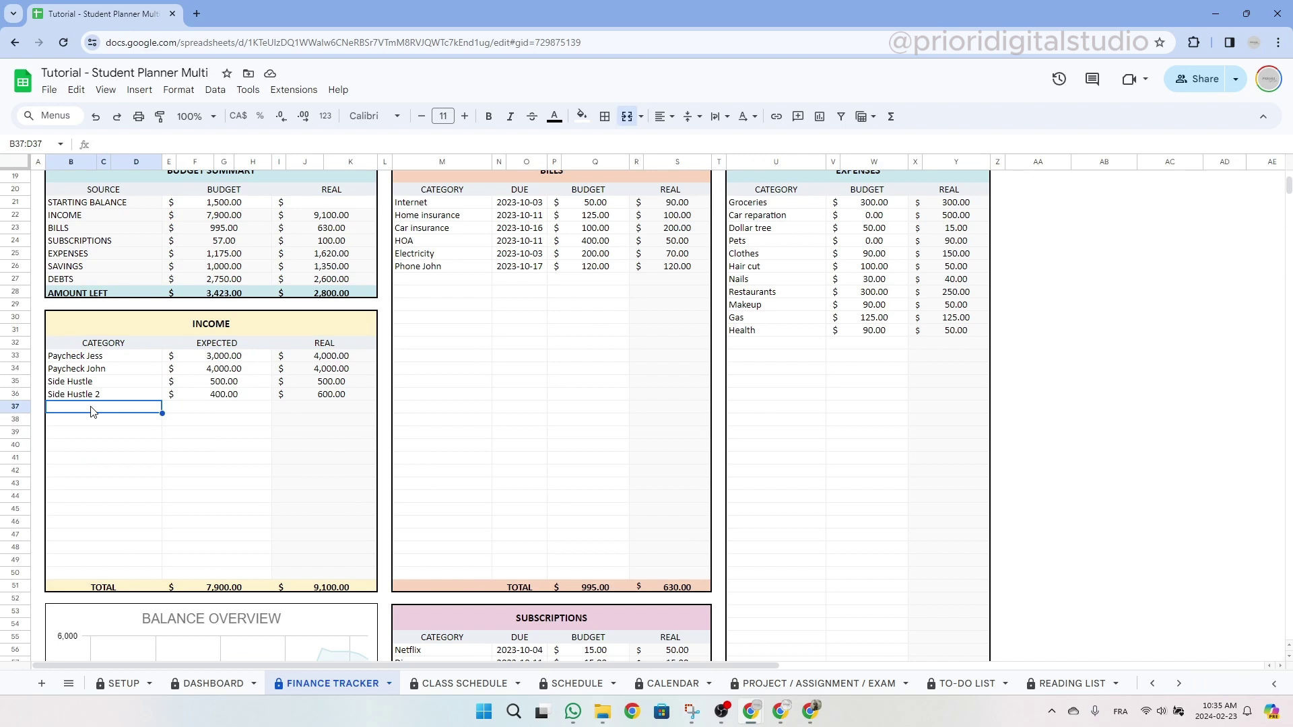
{"action": "type", "text": "Side Hust"}
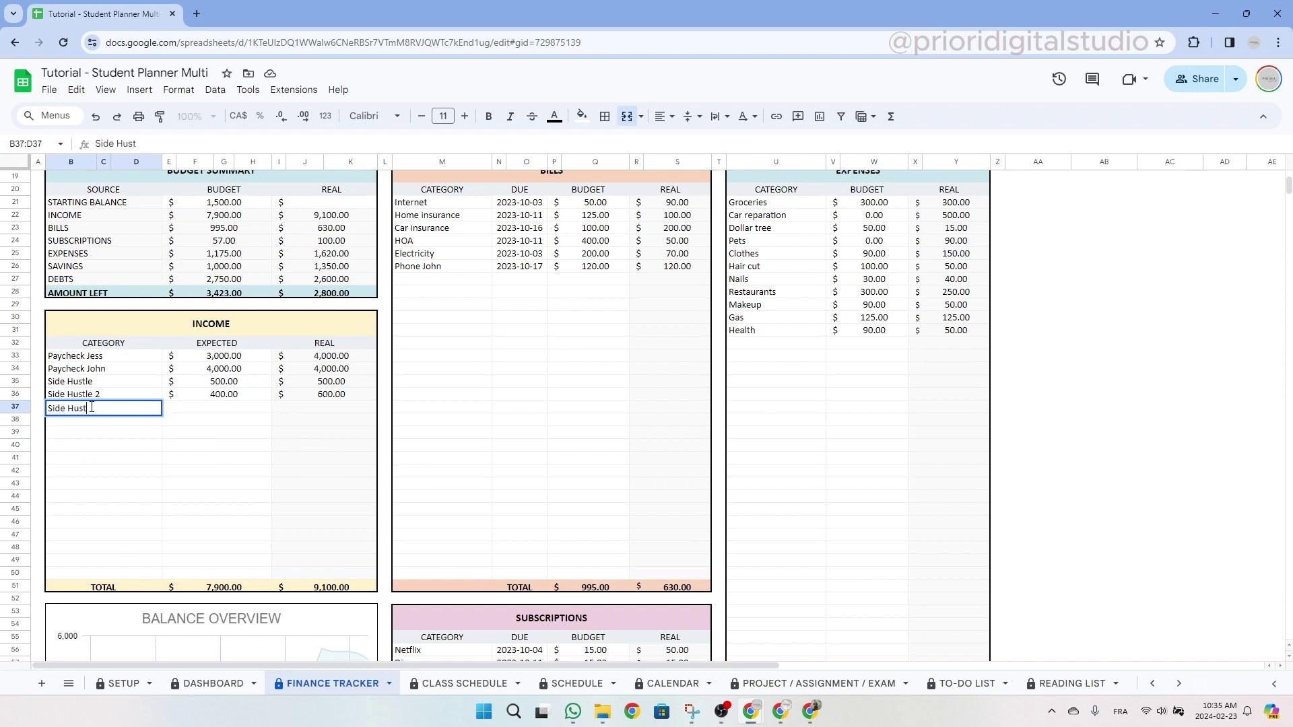
{"action": "type", "text": "le 3"}
{"action": "key", "text": "Tab"}
{"action": "key", "text": "Tab"}
{"action": "type", "text": "100"}
{"action": "key", "text": "Return"}
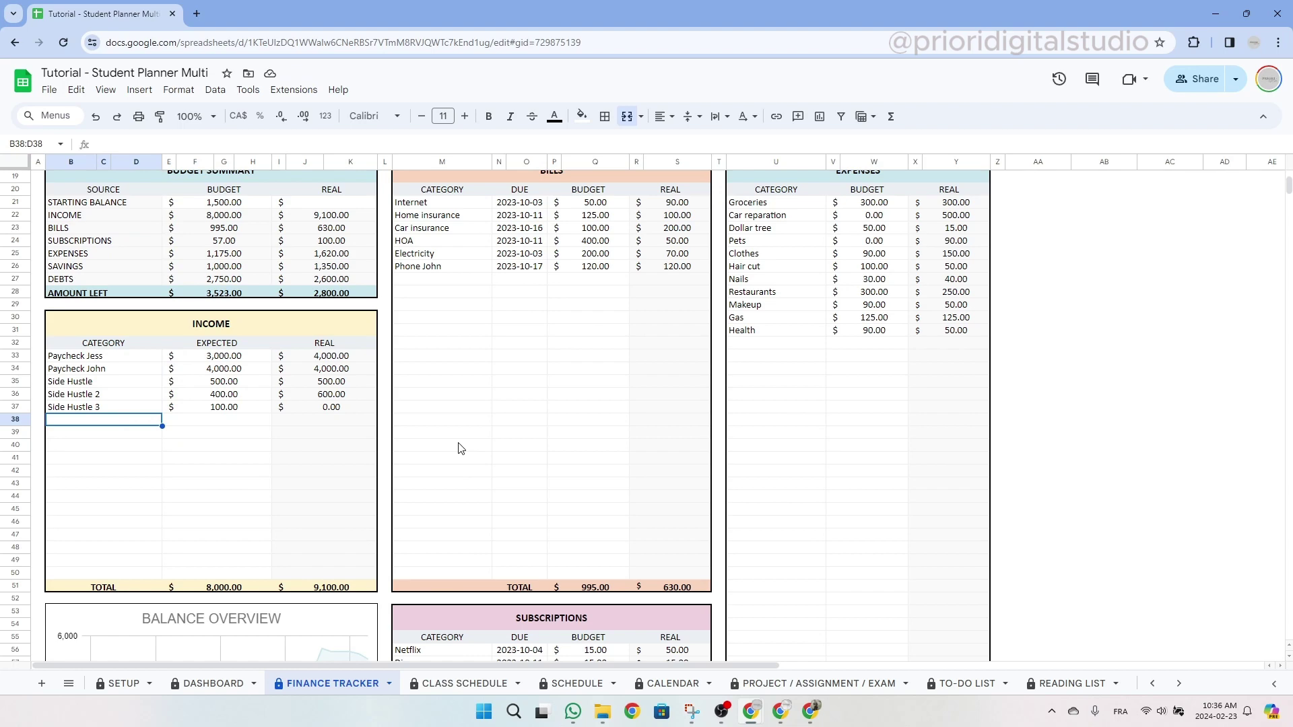
Step: Review the Bills and Expenses tables, including the Groceries through Health categories
{"action": "scroll", "coordinate": [460, 448], "scroll_direction": "up", "scroll_amount": 2}
{"action": "left_click", "coordinate": [583, 247]}
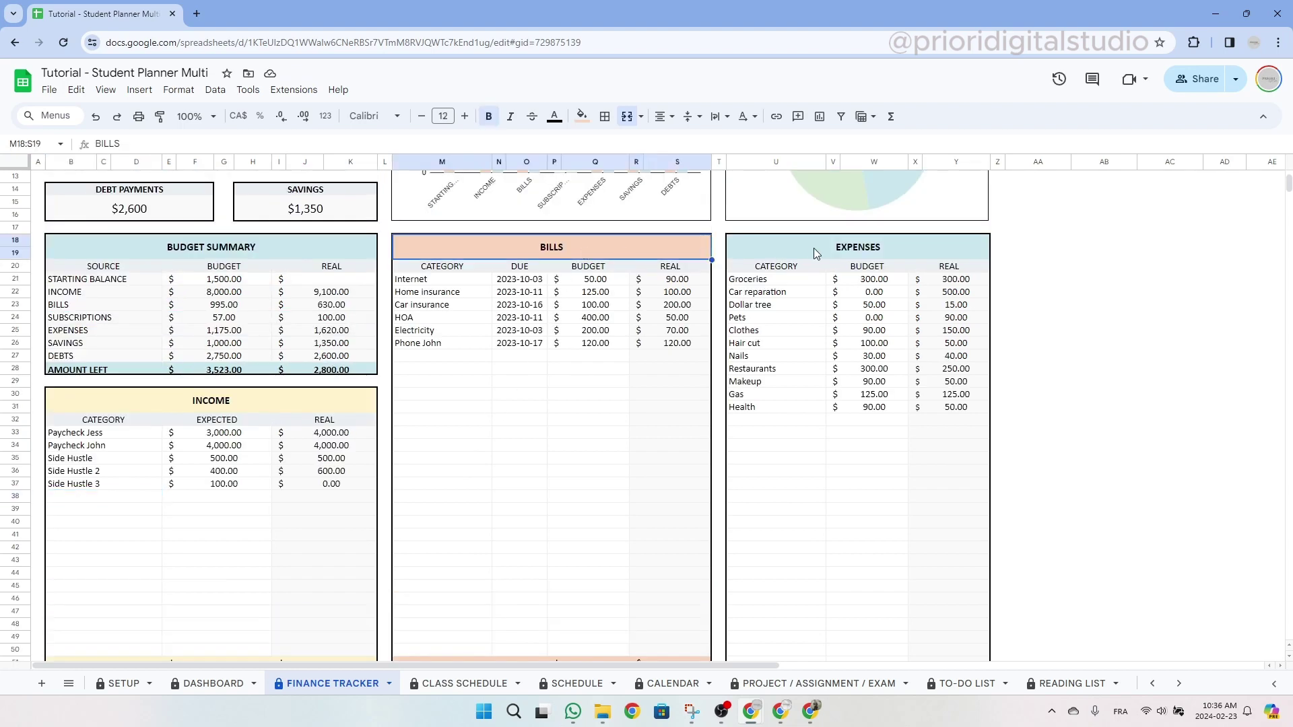
{"action": "left_click", "coordinate": [815, 253]}
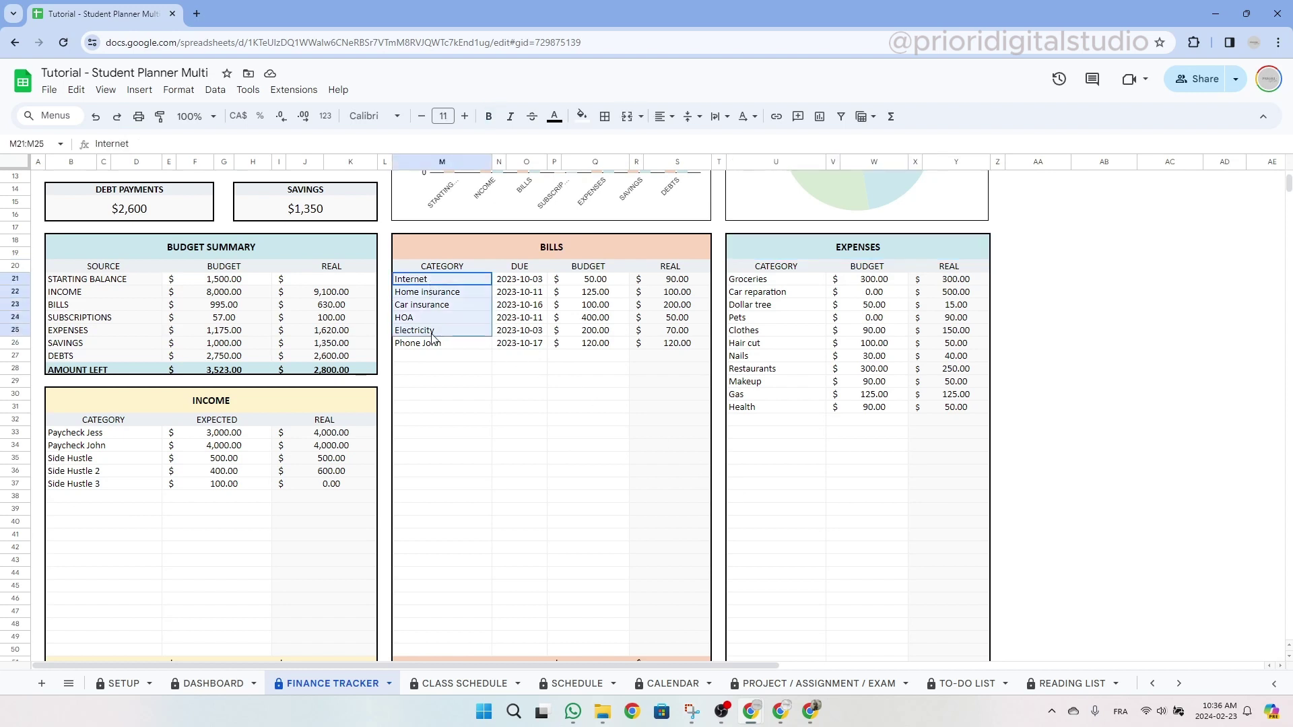
{"action": "left_click_drag", "start_coordinate": [747, 279], "coordinate": [768, 407]}
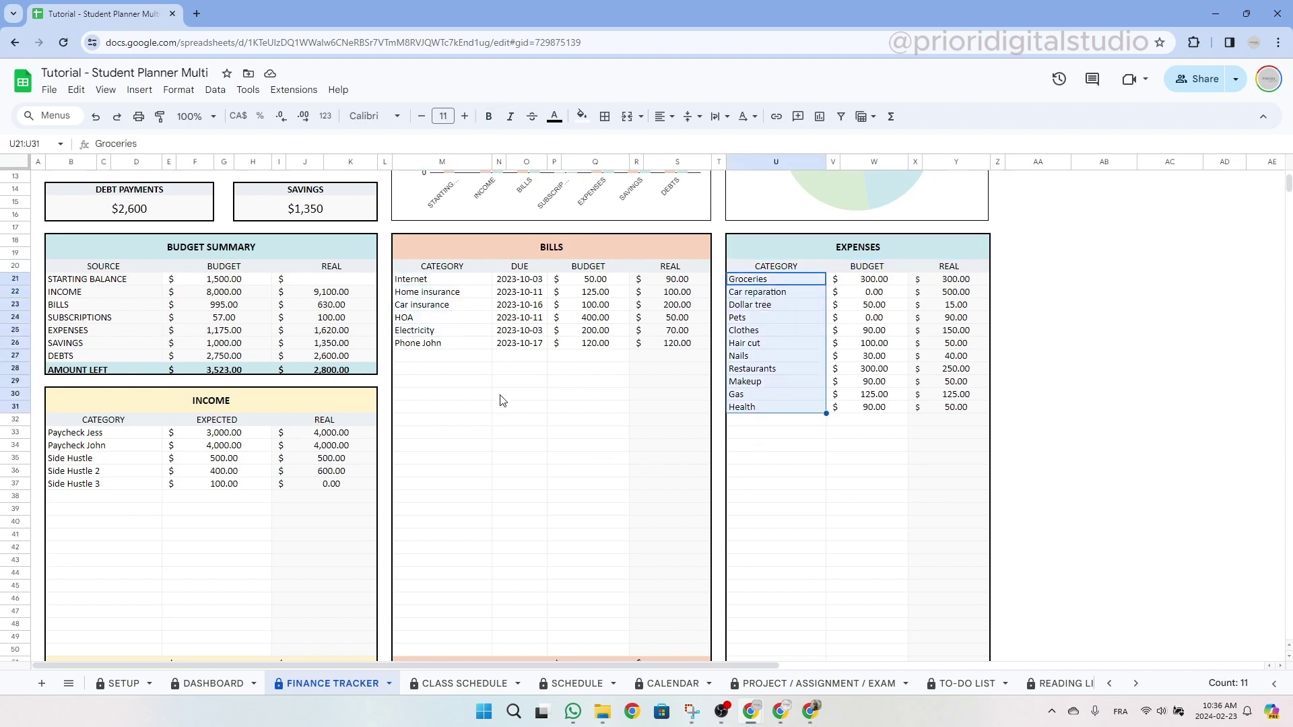
Step: Add Phone Jess below Phone John, due 2023-10-17 with a 90 budget
{"action": "left_click", "coordinate": [437, 358]}
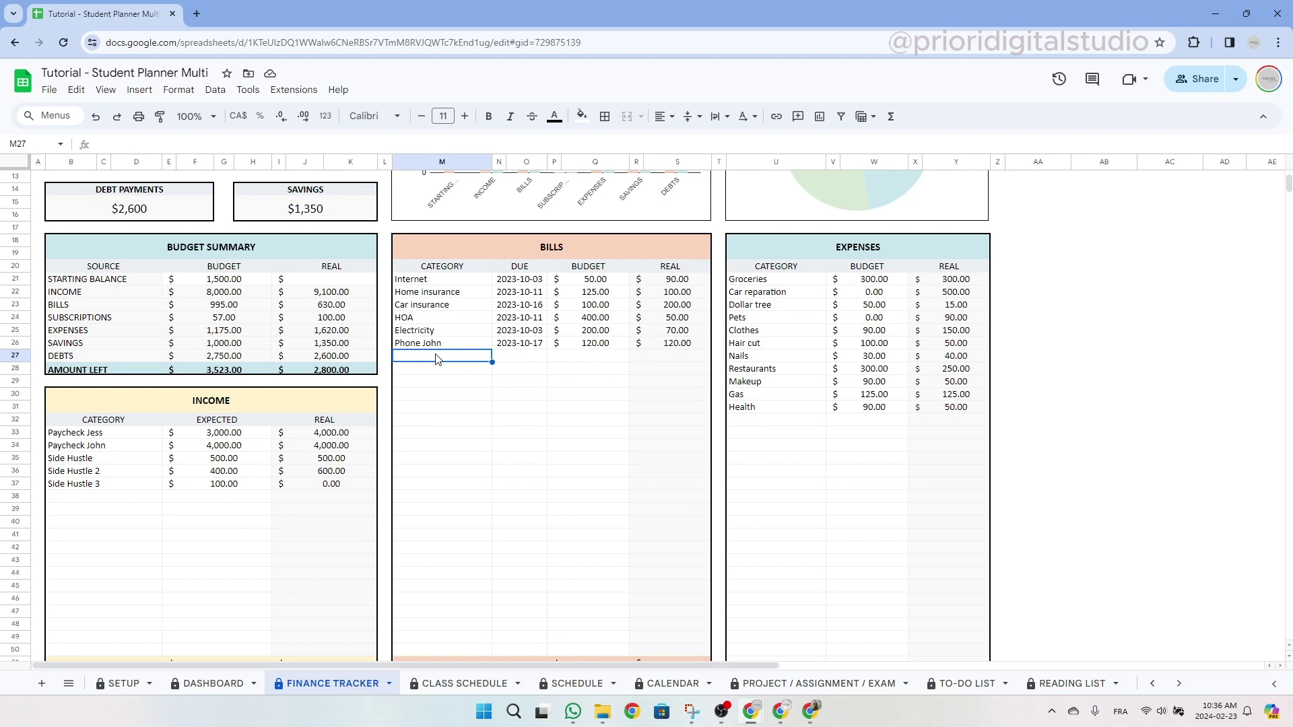
{"action": "type", "text": "Phone Jes"}
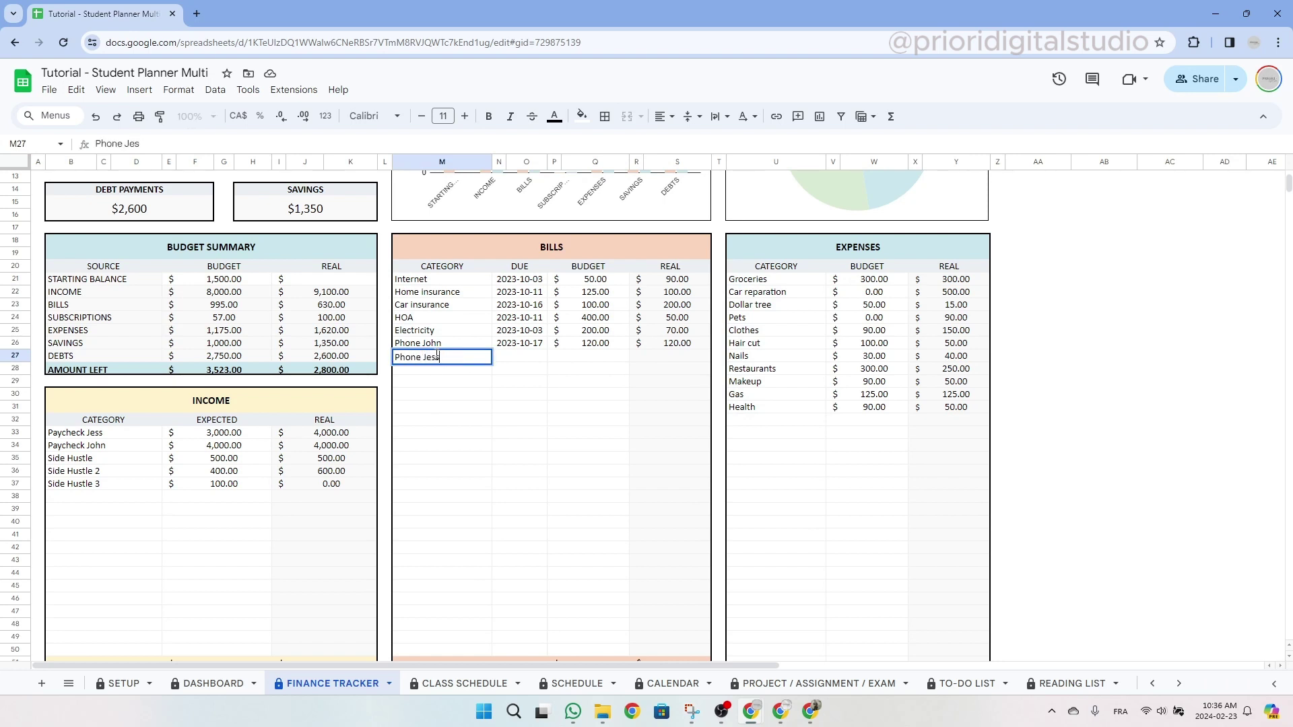
{"action": "type", "text": "s"}
{"action": "key", "text": "Tab"}
{"action": "left_click", "coordinate": [530, 346]}
{"action": "left_click", "coordinate": [528, 359]}
{"action": "double_click", "coordinate": [527, 360]}
{"action": "left_click", "coordinate": [507, 431]}
{"action": "left_click", "coordinate": [595, 358]}
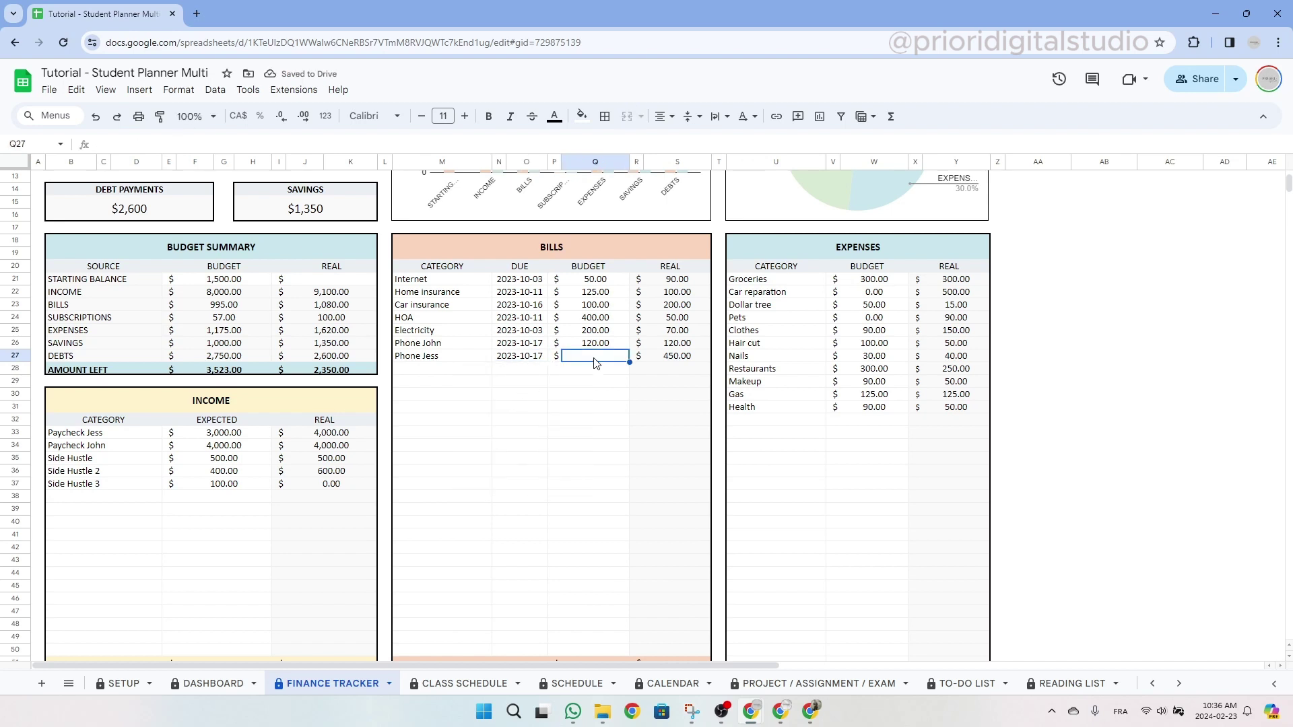
{"action": "type", "text": "90"}
{"action": "key", "text": "Return"}
{"action": "scroll", "coordinate": [751, 432], "scroll_direction": "up", "scroll_amount": 4}
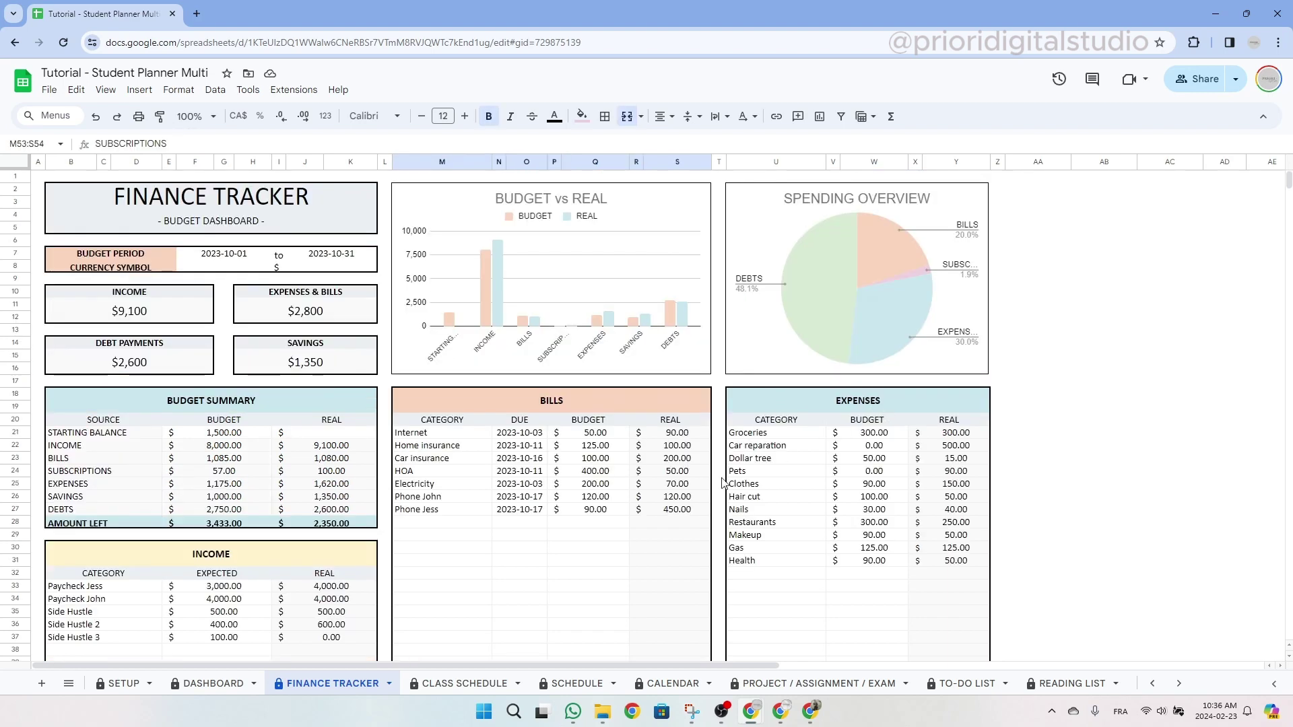
Step: Review the Expenses, Debts and Savings tables and the empty cells below the debt budgets
{"action": "left_click", "coordinate": [887, 401]}
{"action": "scroll", "coordinate": [838, 438], "scroll_direction": "down", "scroll_amount": 5}
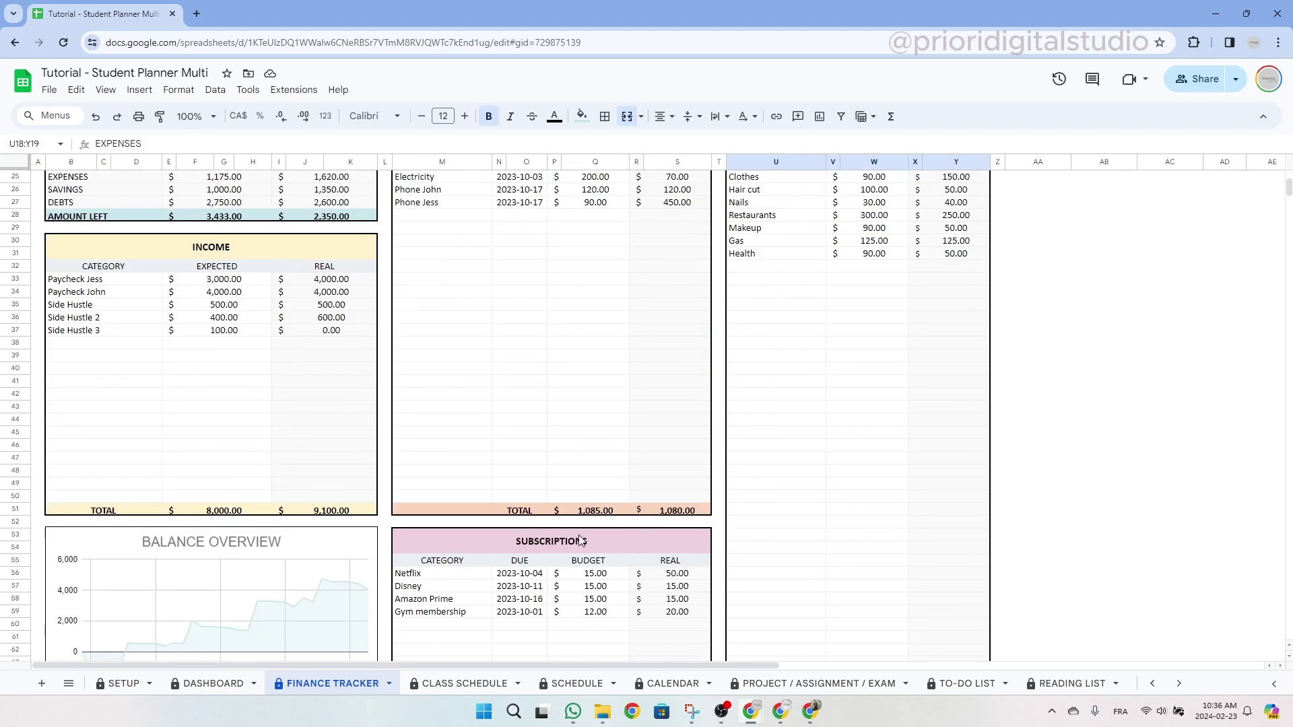
{"action": "scroll", "coordinate": [579, 540], "scroll_direction": "down", "scroll_amount": 8}
{"action": "left_click", "coordinate": [563, 390]}
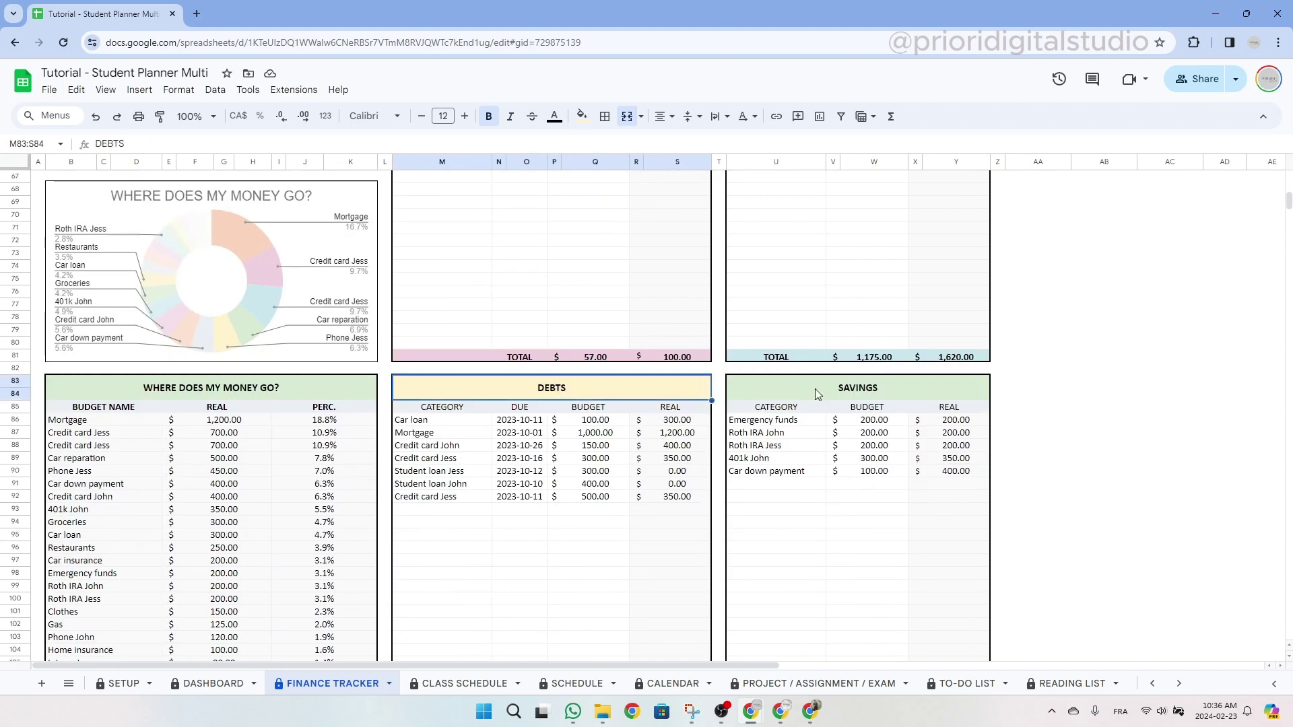
{"action": "left_click", "coordinate": [844, 394]}
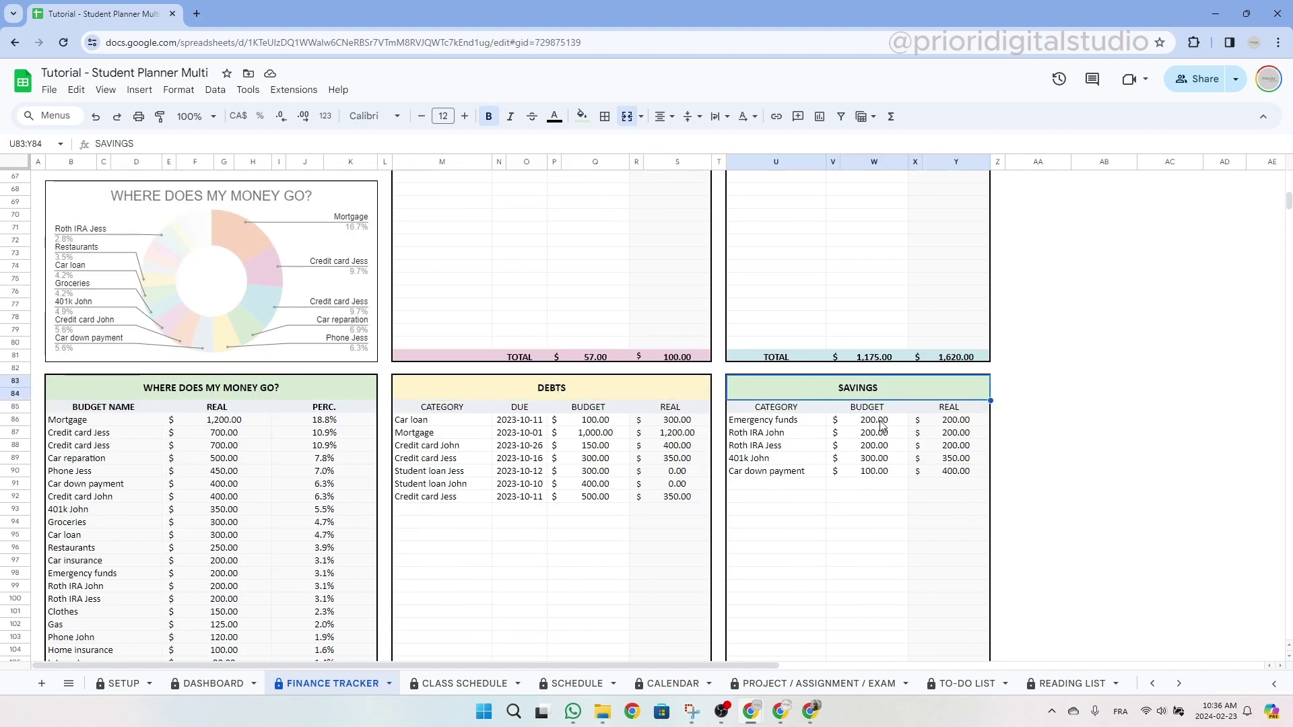
{"action": "left_click", "coordinate": [875, 483]}
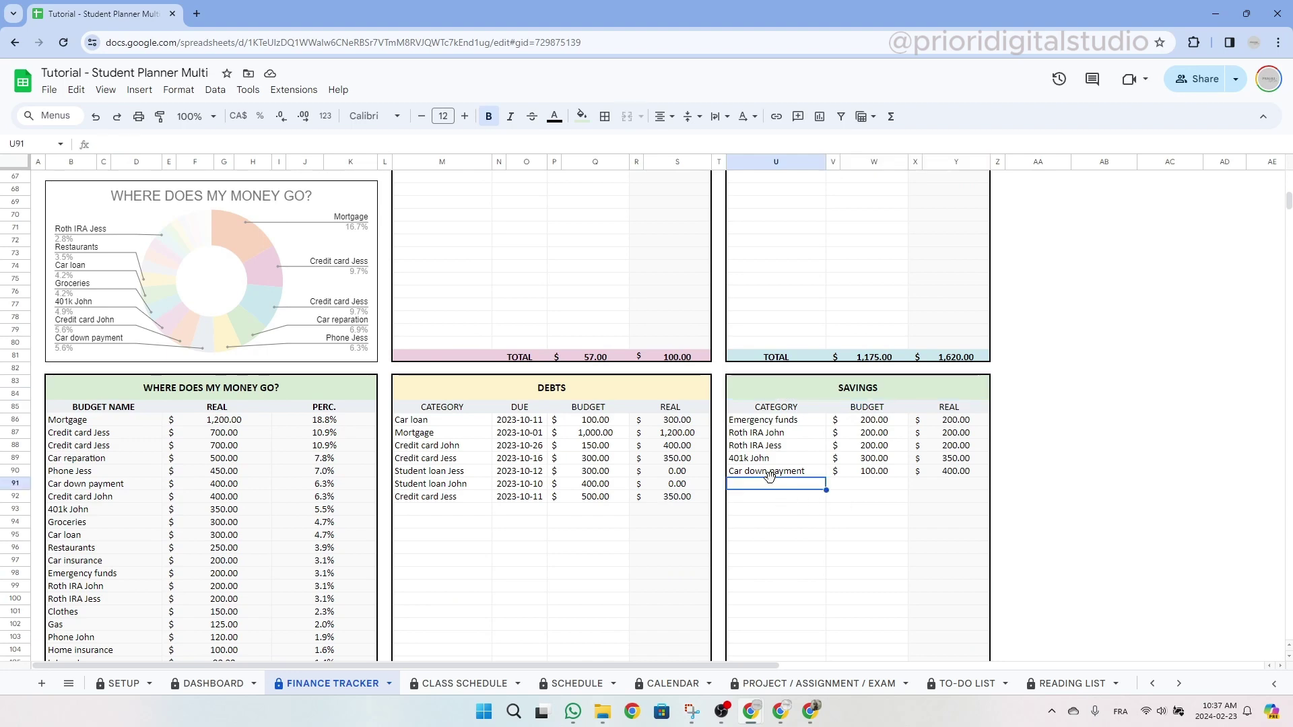
{"action": "left_click", "coordinate": [535, 510]}
{"action": "left_click", "coordinate": [585, 509]}
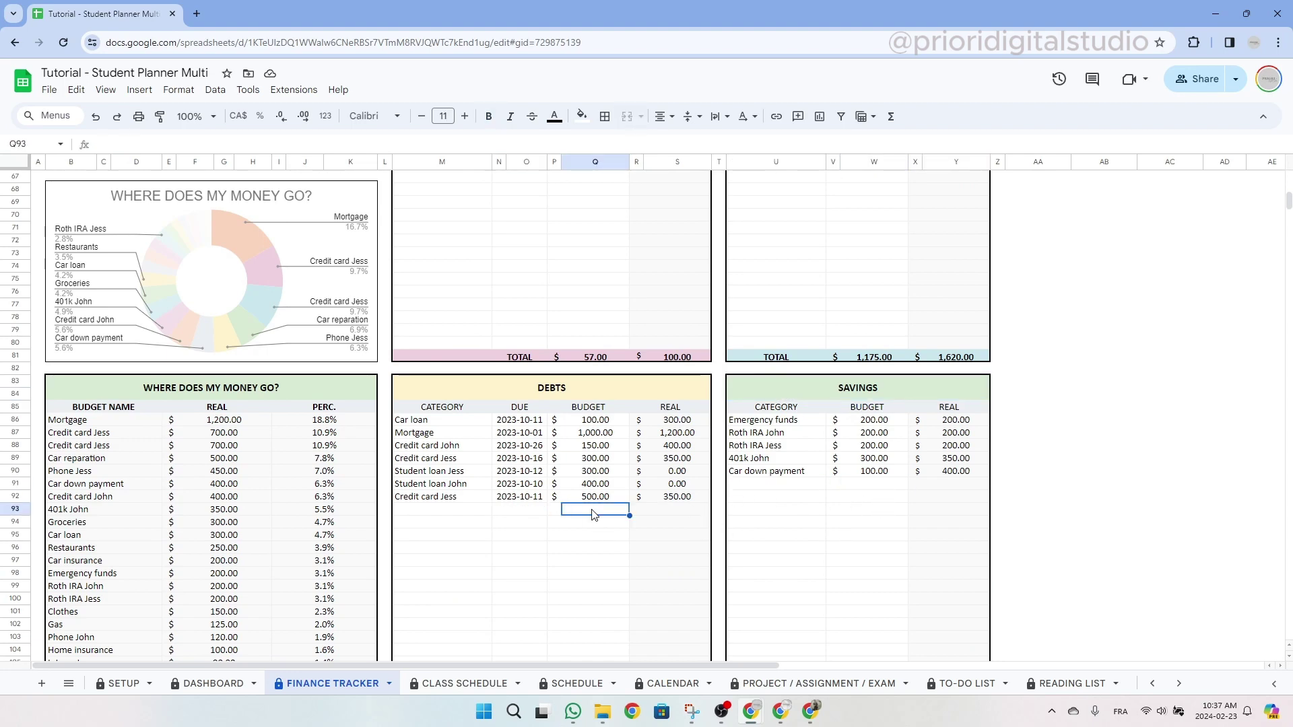
Step: Select the debt BUDGET and REAL amounts to show their totals and formula
{"action": "scroll", "coordinate": [594, 515], "scroll_direction": "down", "scroll_amount": 2}
{"action": "left_click", "coordinate": [602, 332]}
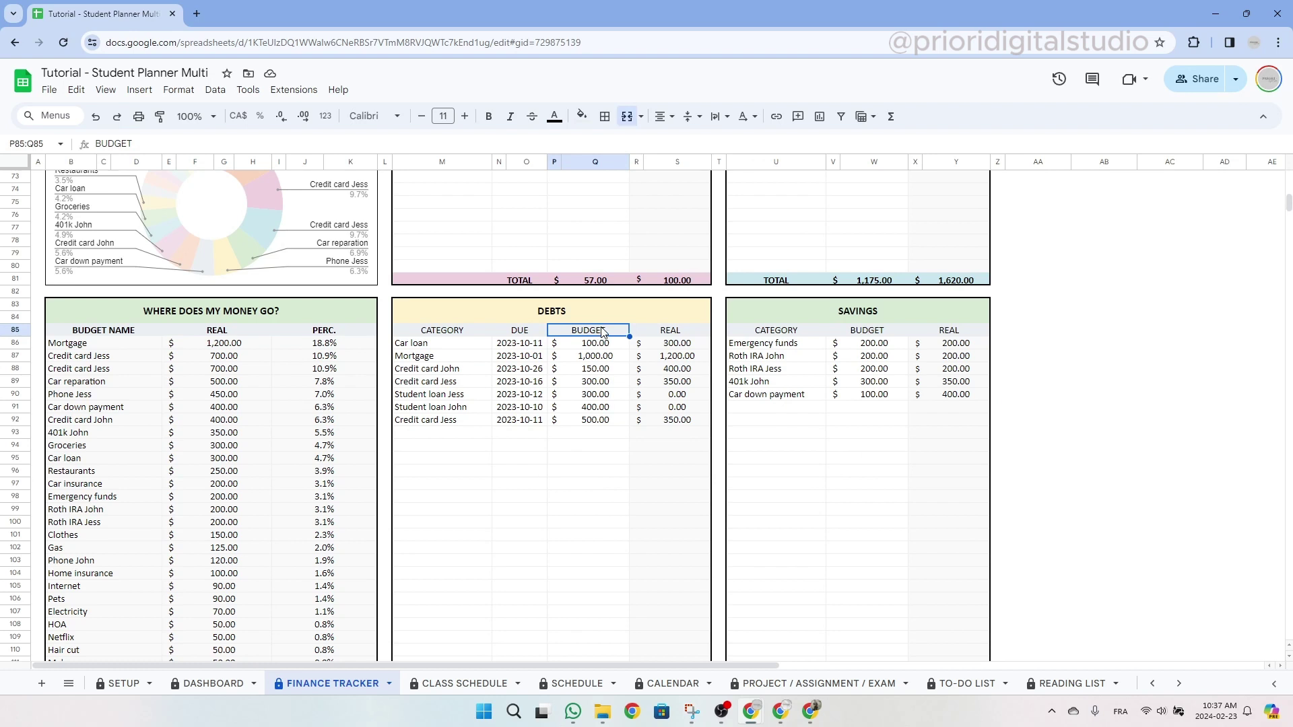
{"action": "left_click", "coordinate": [677, 333]}
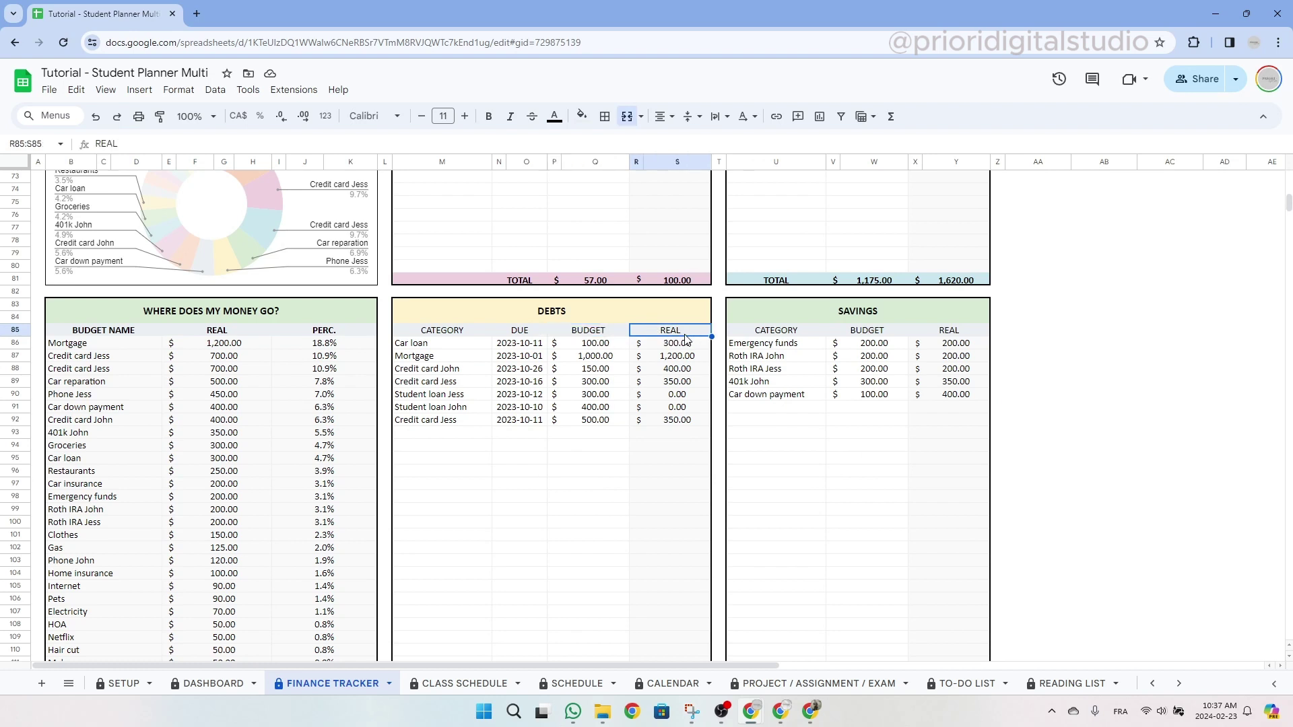
{"action": "left_click", "coordinate": [592, 334]}
{"action": "left_click_drag", "start_coordinate": [593, 346], "coordinate": [595, 458]}
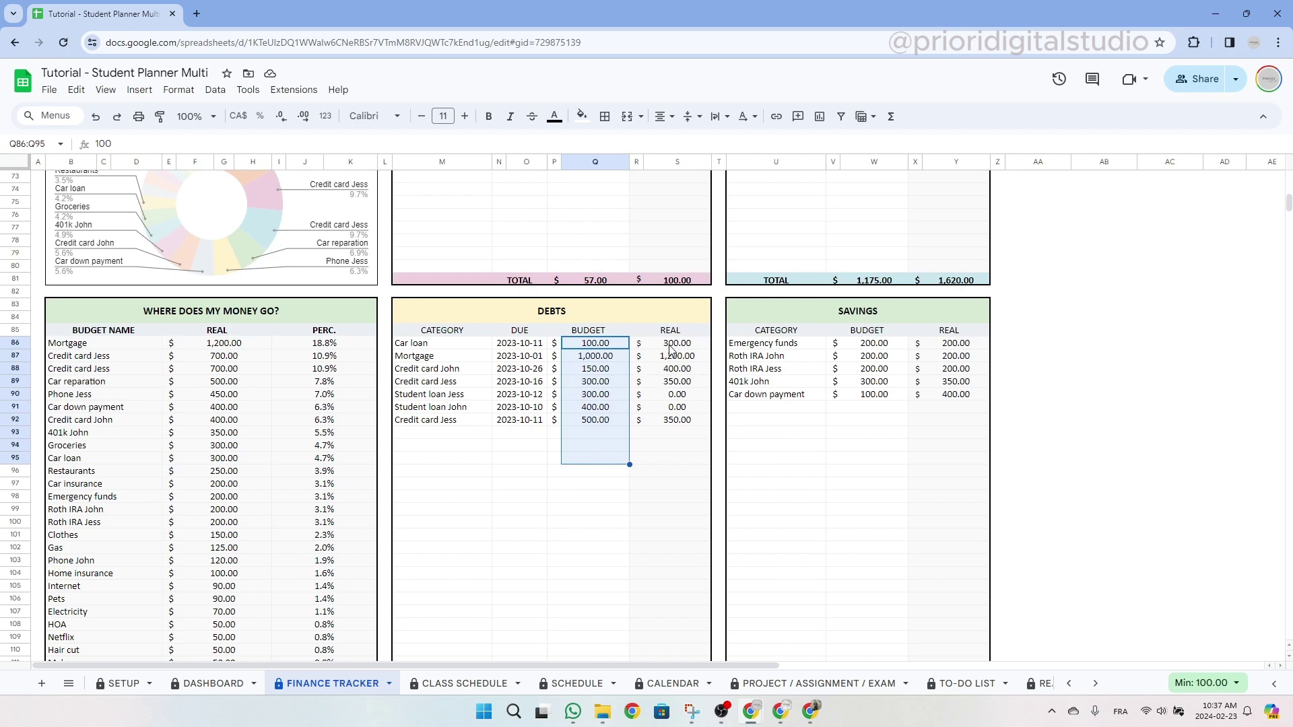
{"action": "left_click_drag", "start_coordinate": [670, 347], "coordinate": [680, 434]}
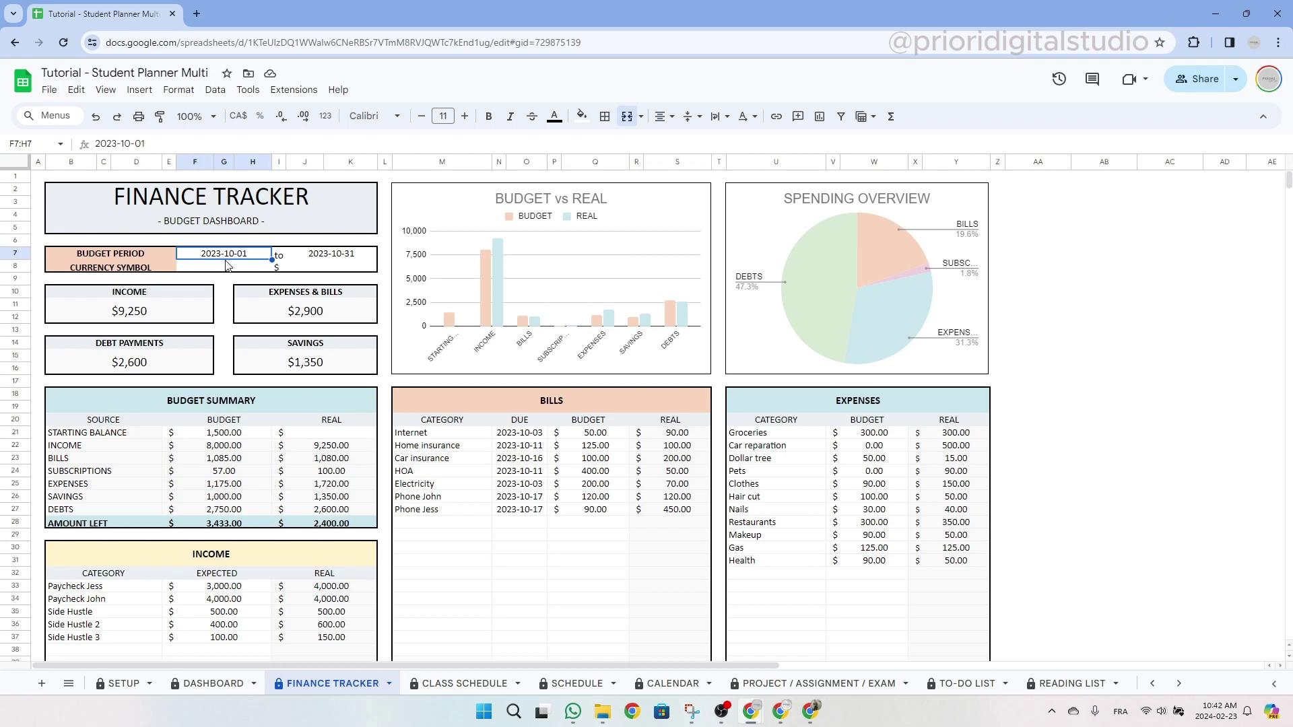
Step: Enter 2000 as the Starting Balance REAL amount in J21
{"action": "left_click", "coordinate": [343, 435]}
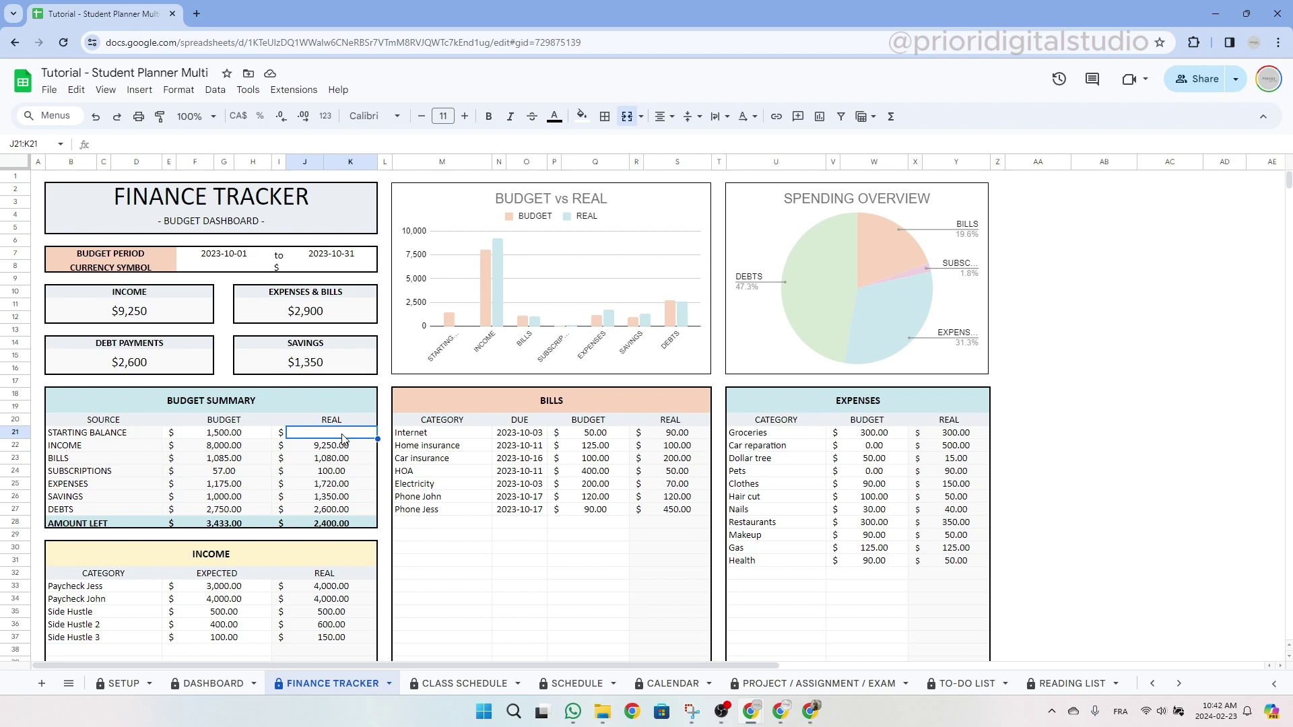
{"action": "type", "text": "2000"}
{"action": "key", "text": "Return"}
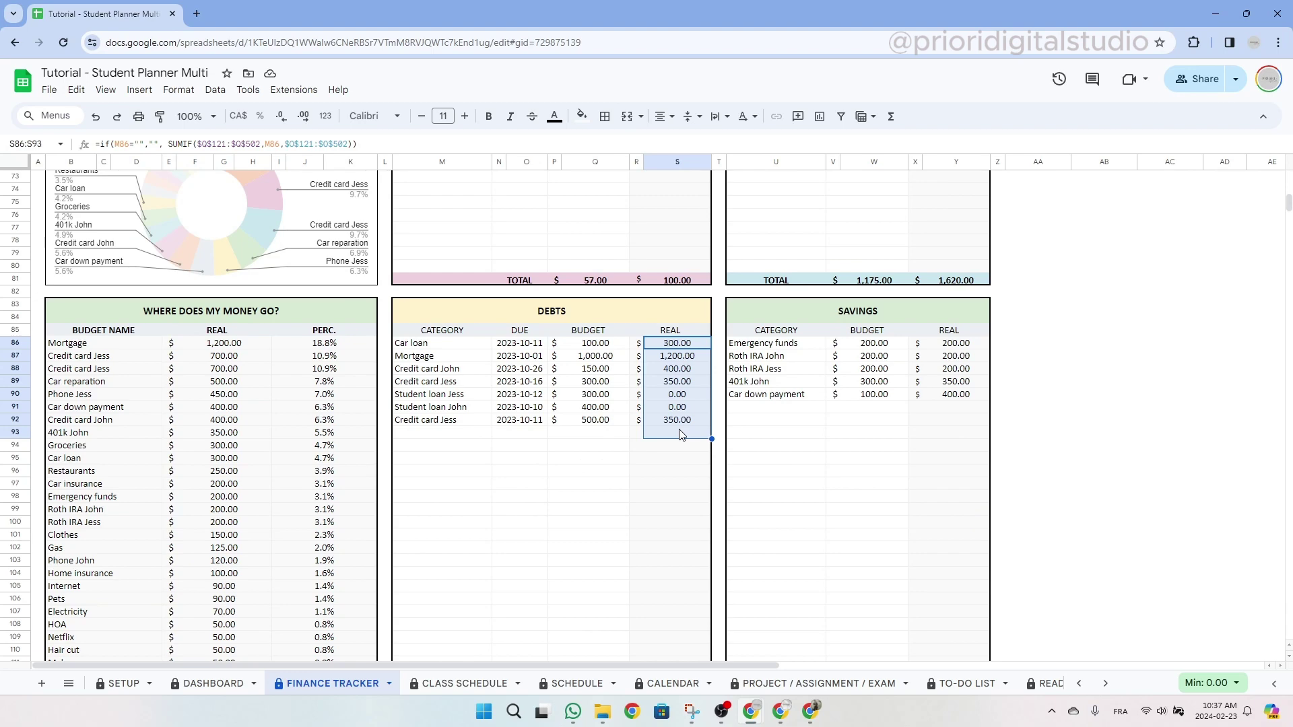
Step: Review the Transaction Tracker's Budget Name dropdown and category formula, then reach the first empty row
{"action": "left_click", "coordinate": [674, 345]}
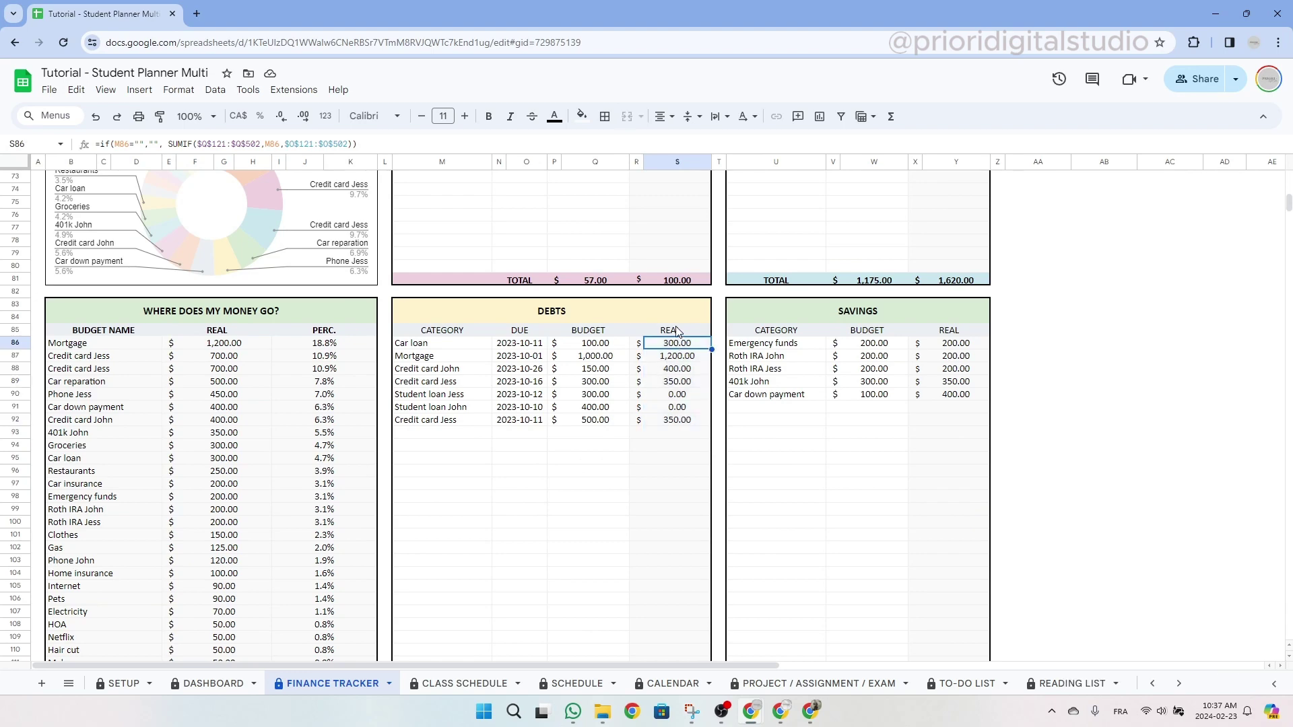
{"action": "left_click", "coordinate": [647, 337]}
{"action": "scroll", "coordinate": [697, 381], "scroll_direction": "down", "scroll_amount": 10}
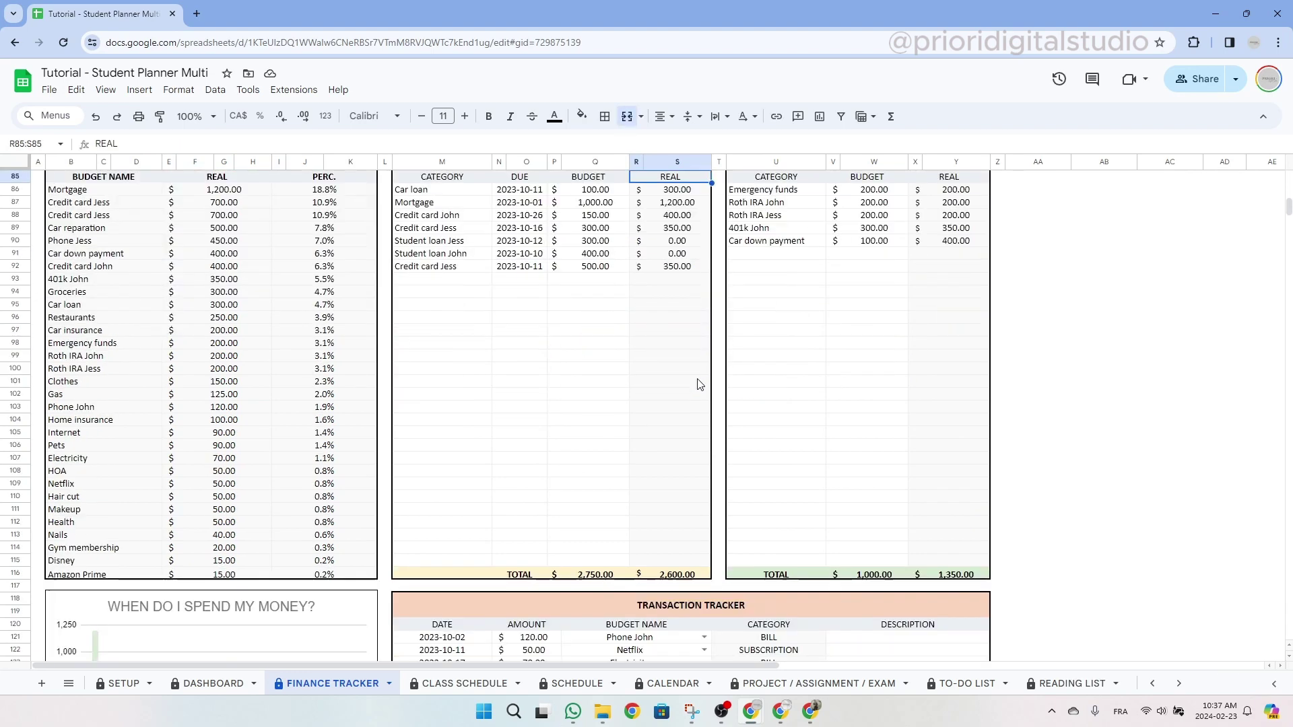
{"action": "left_click", "coordinate": [698, 381]}
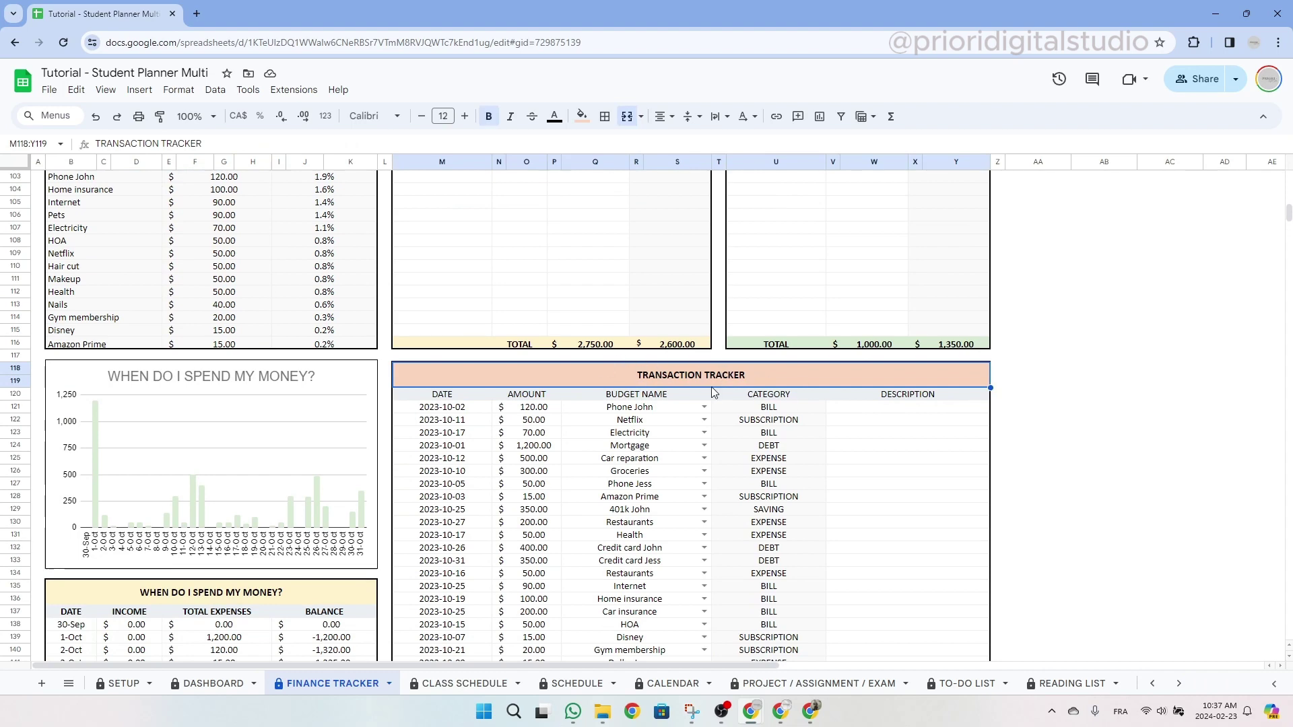
{"action": "scroll", "coordinate": [715, 392], "scroll_direction": "down", "scroll_amount": 10}
{"action": "scroll", "coordinate": [481, 479], "scroll_direction": "up", "scroll_amount": 8}
{"action": "left_click", "coordinate": [633, 319]}
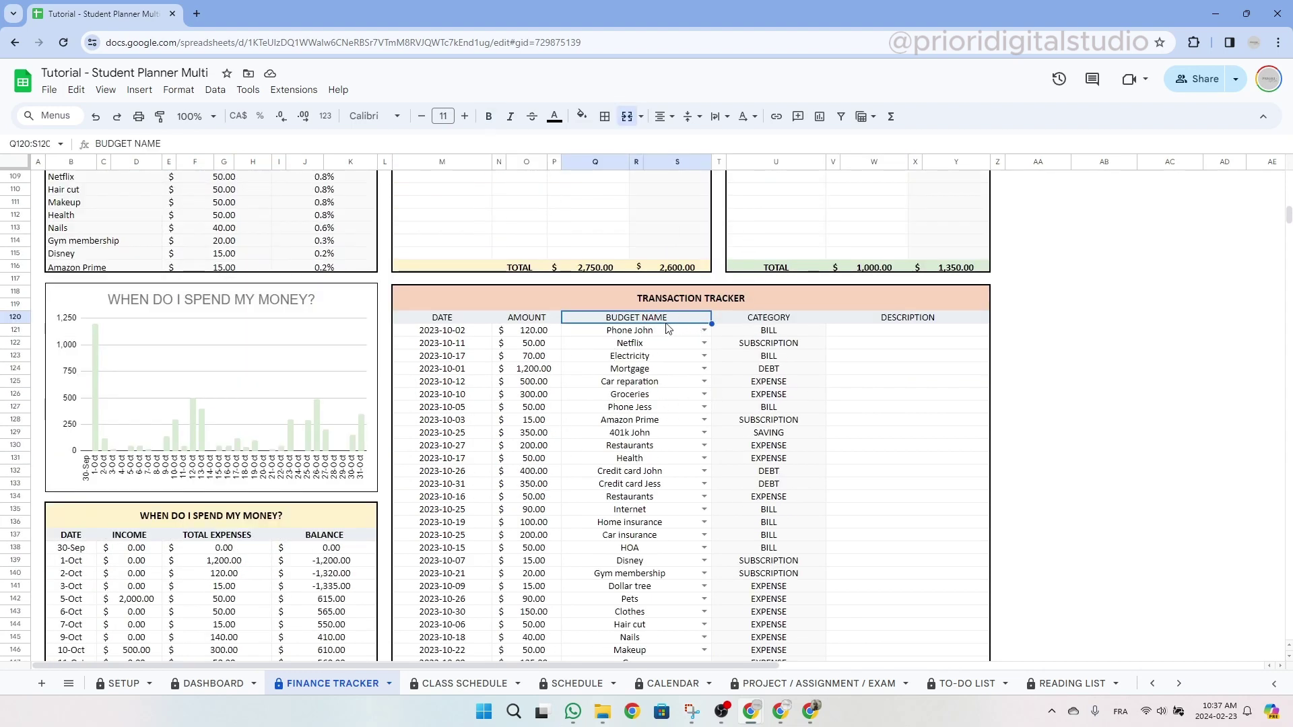
{"action": "left_click", "coordinate": [704, 332]}
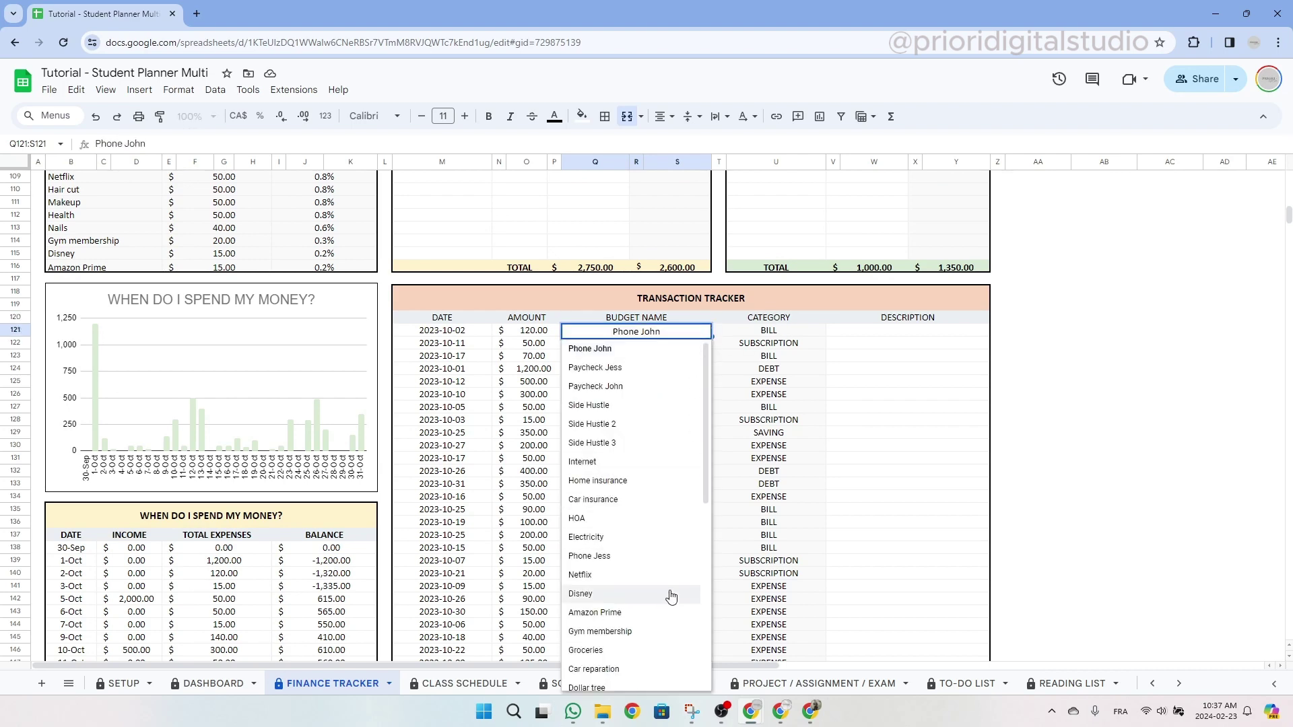
{"action": "left_click", "coordinate": [756, 336]}
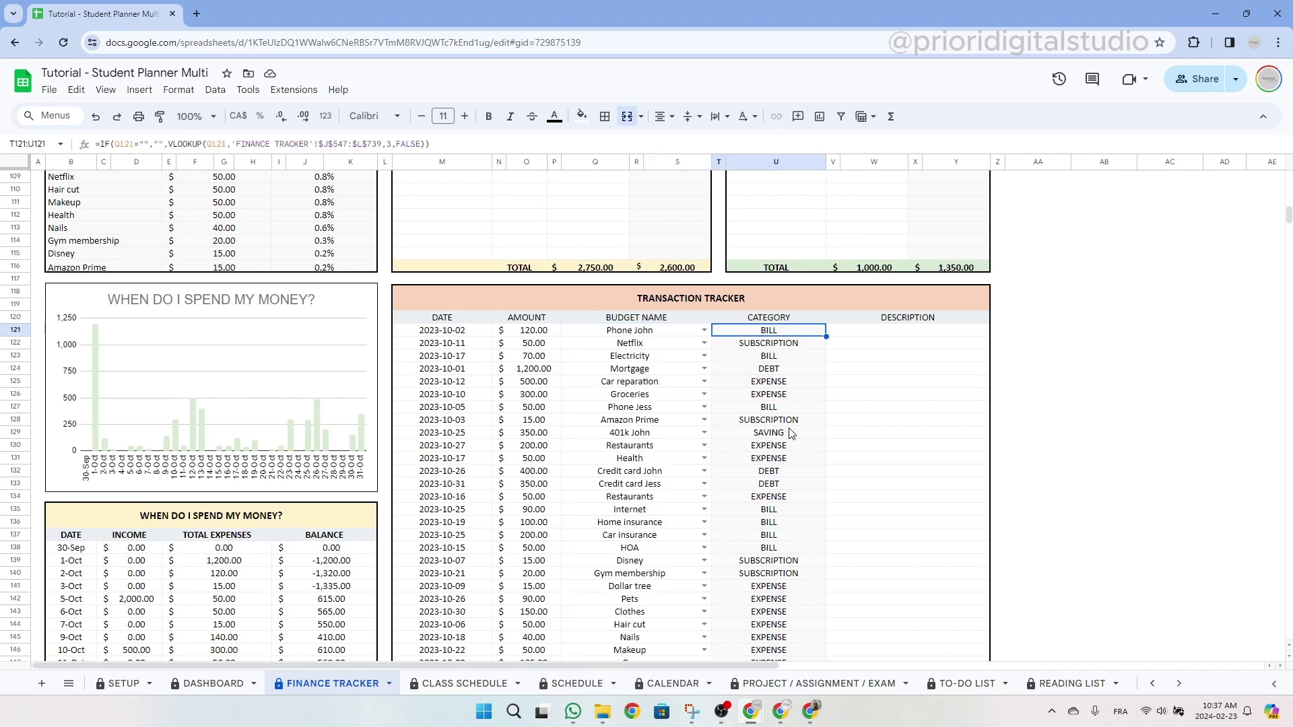
{"action": "scroll", "coordinate": [741, 411], "scroll_direction": "down", "scroll_amount": 10}
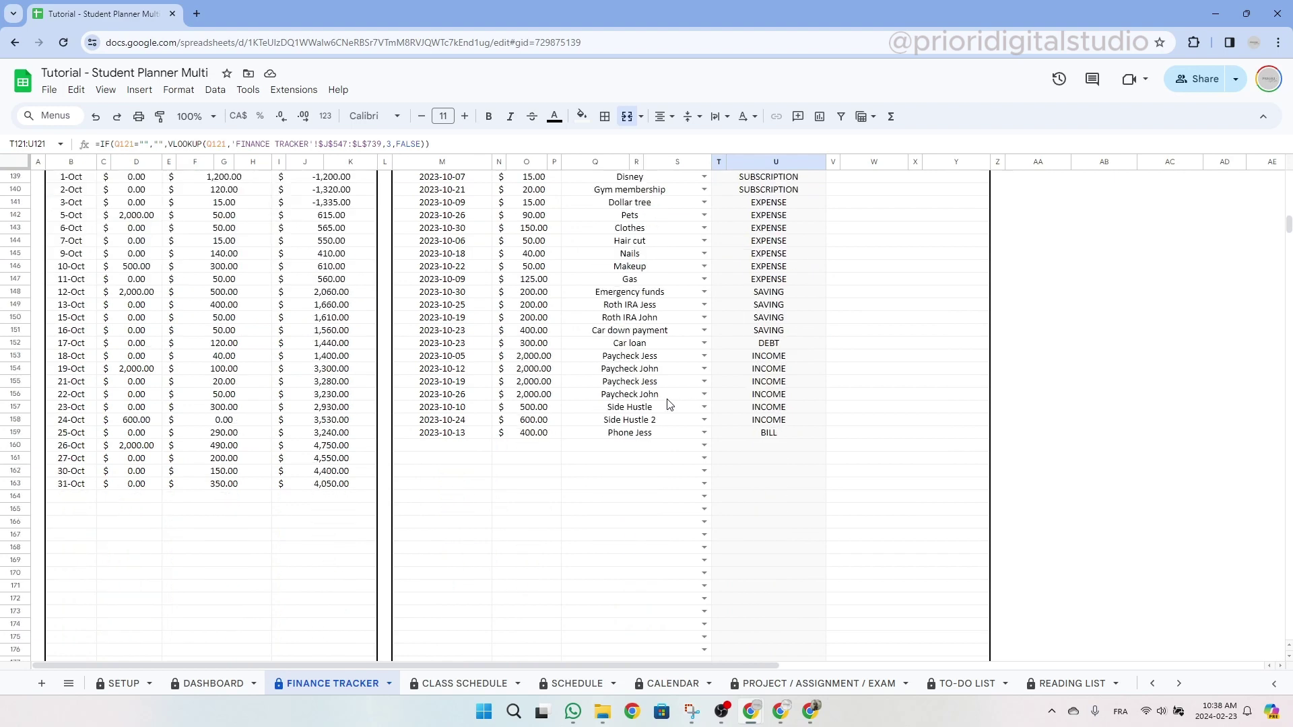
Step: Log a 2023-10-11 transaction of 100 under the Restaurants budget name
{"action": "double_click", "coordinate": [443, 446]}
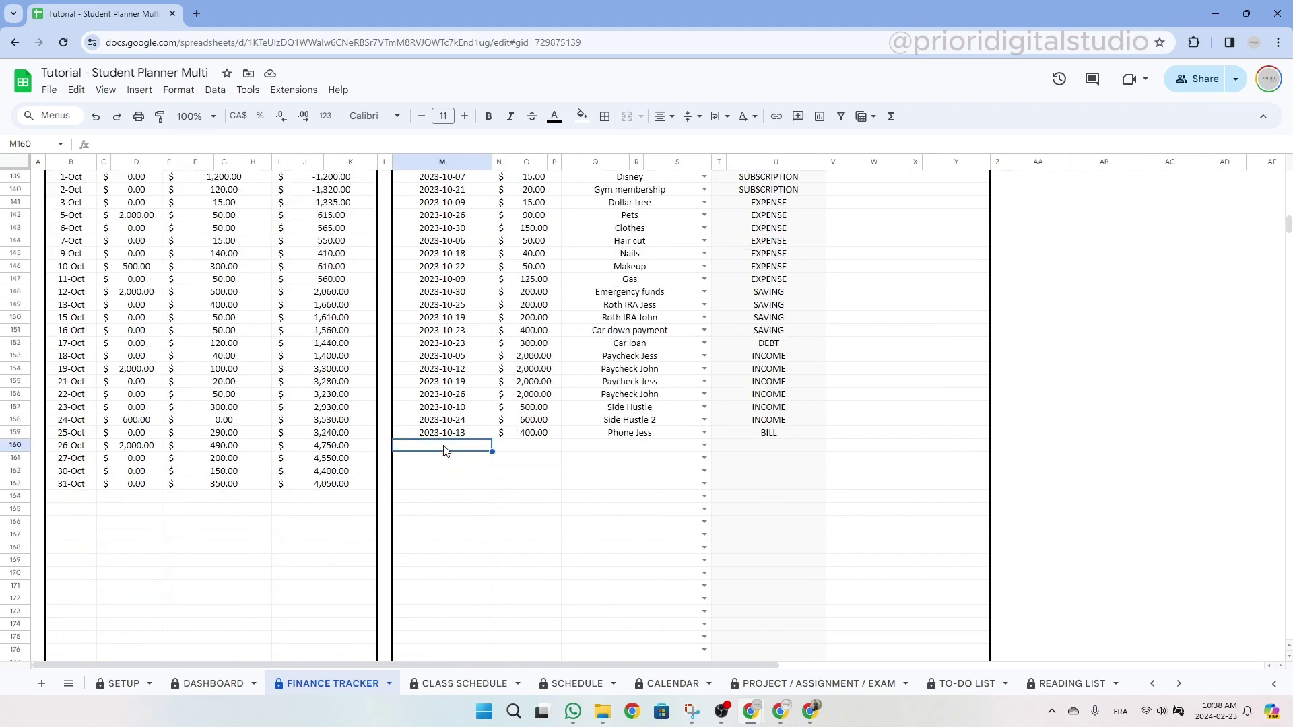
{"action": "left_click", "coordinate": [441, 516]}
{"action": "left_click", "coordinate": [538, 445]}
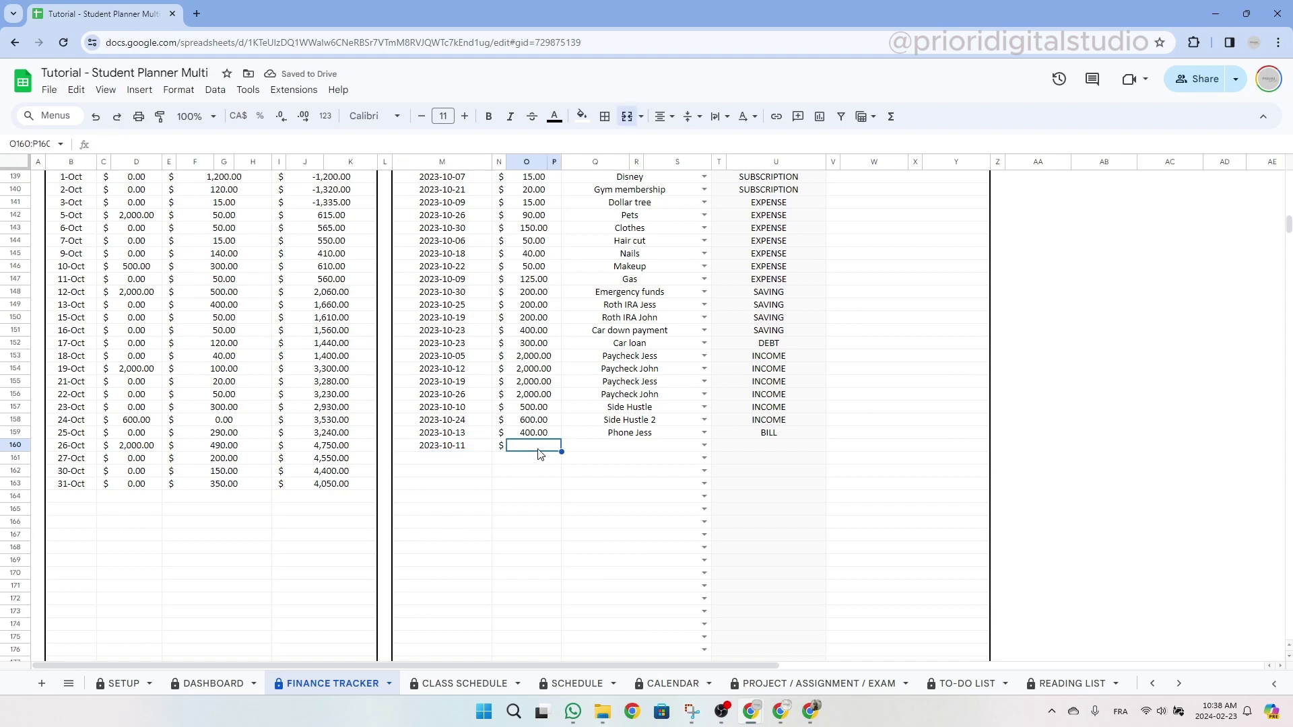
{"action": "type", "text": "100"}
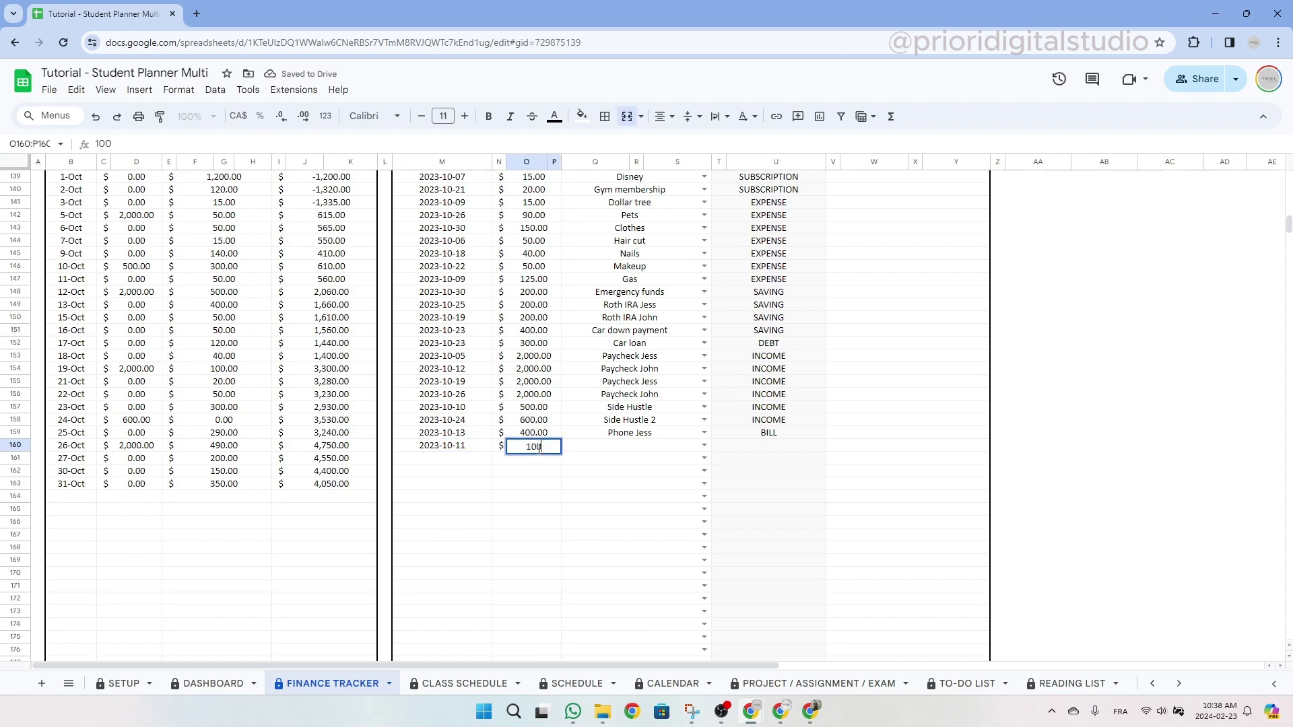
{"action": "key", "text": "Return"}
{"action": "left_click", "coordinate": [686, 446]}
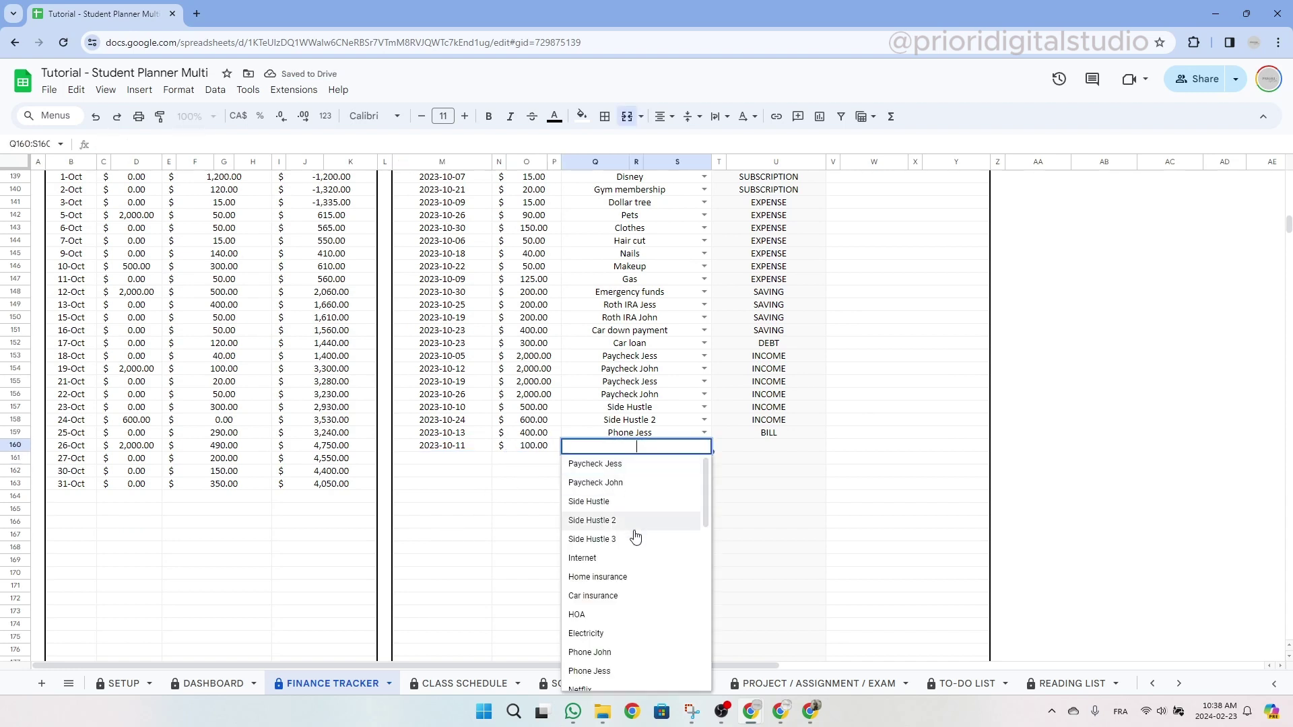
{"action": "type", "text": "re"}
{"action": "left_click", "coordinate": [625, 486]}
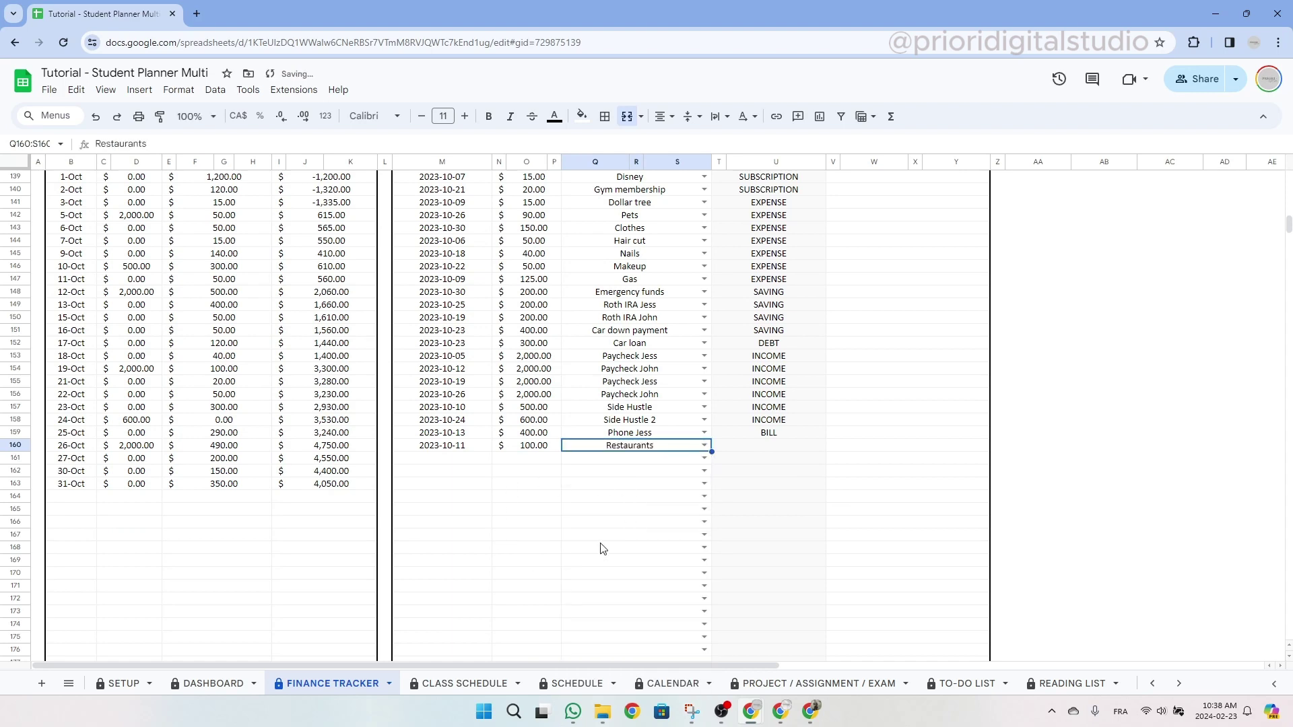
{"action": "left_click", "coordinate": [779, 448]}
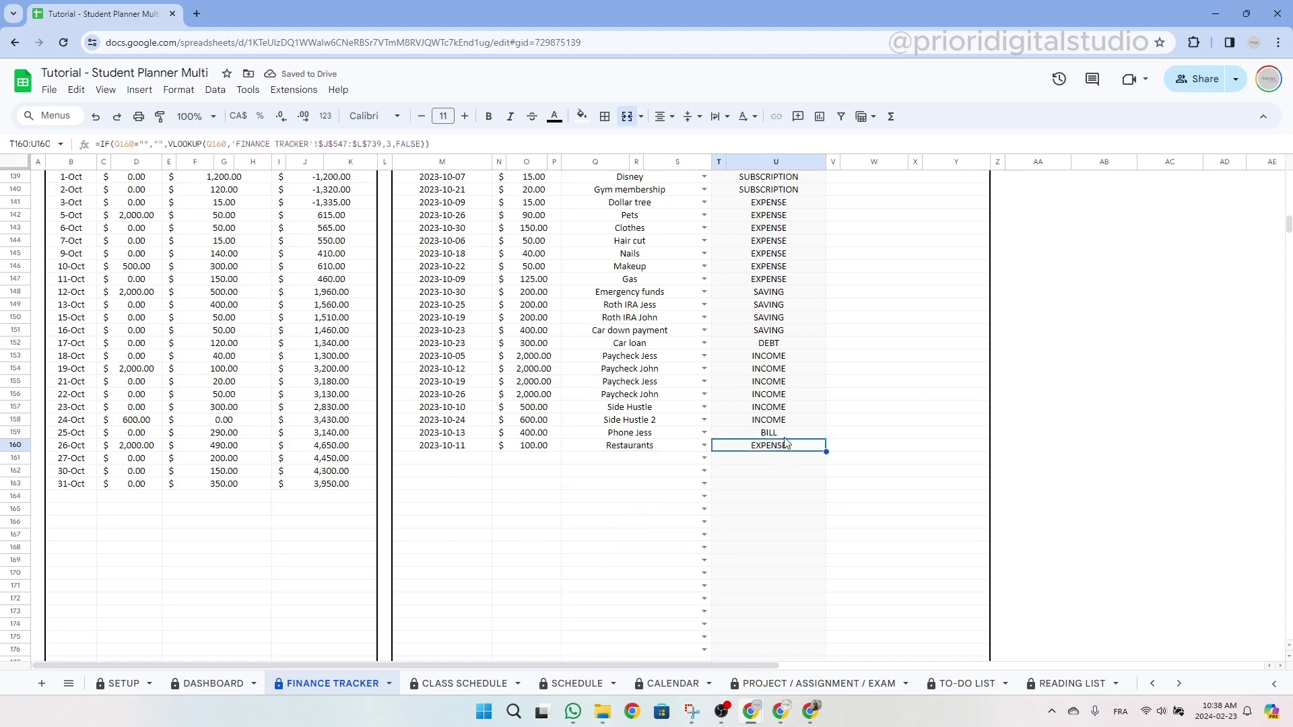
{"action": "scroll", "coordinate": [801, 465], "scroll_direction": "up", "scroll_amount": 10}
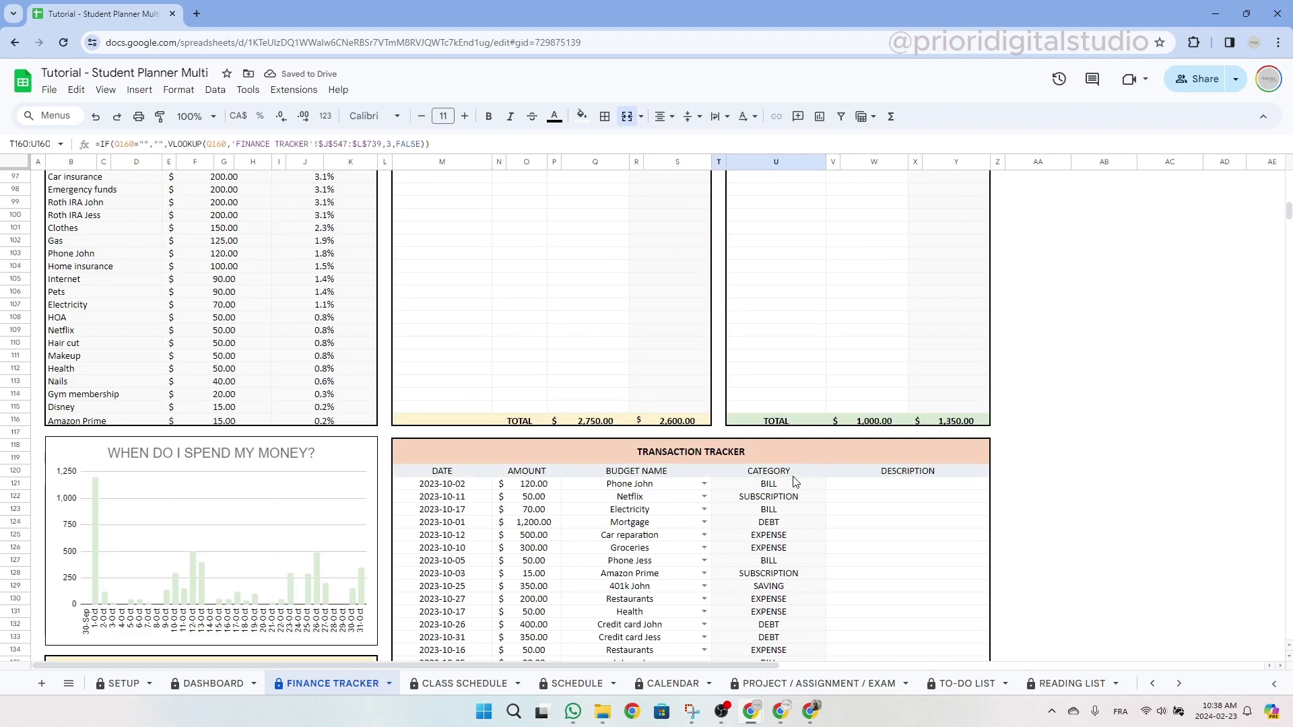
{"action": "left_click", "coordinate": [793, 474]}
{"action": "left_click", "coordinate": [673, 452]}
Step: Add a 2023-10-17 transaction of 150 with budget name Side Hustle 3
{"action": "scroll", "coordinate": [500, 311], "scroll_direction": "down", "scroll_amount": 5}
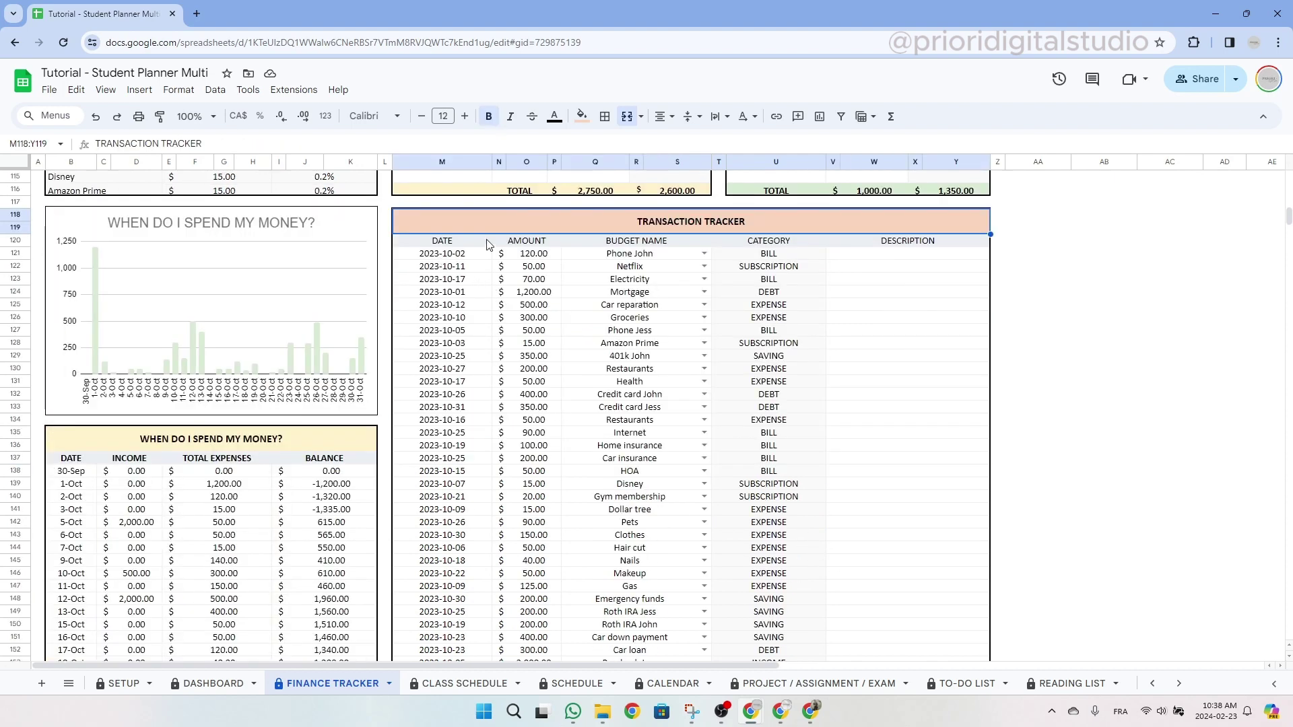
{"action": "scroll", "coordinate": [630, 291], "scroll_direction": "down", "scroll_amount": 6}
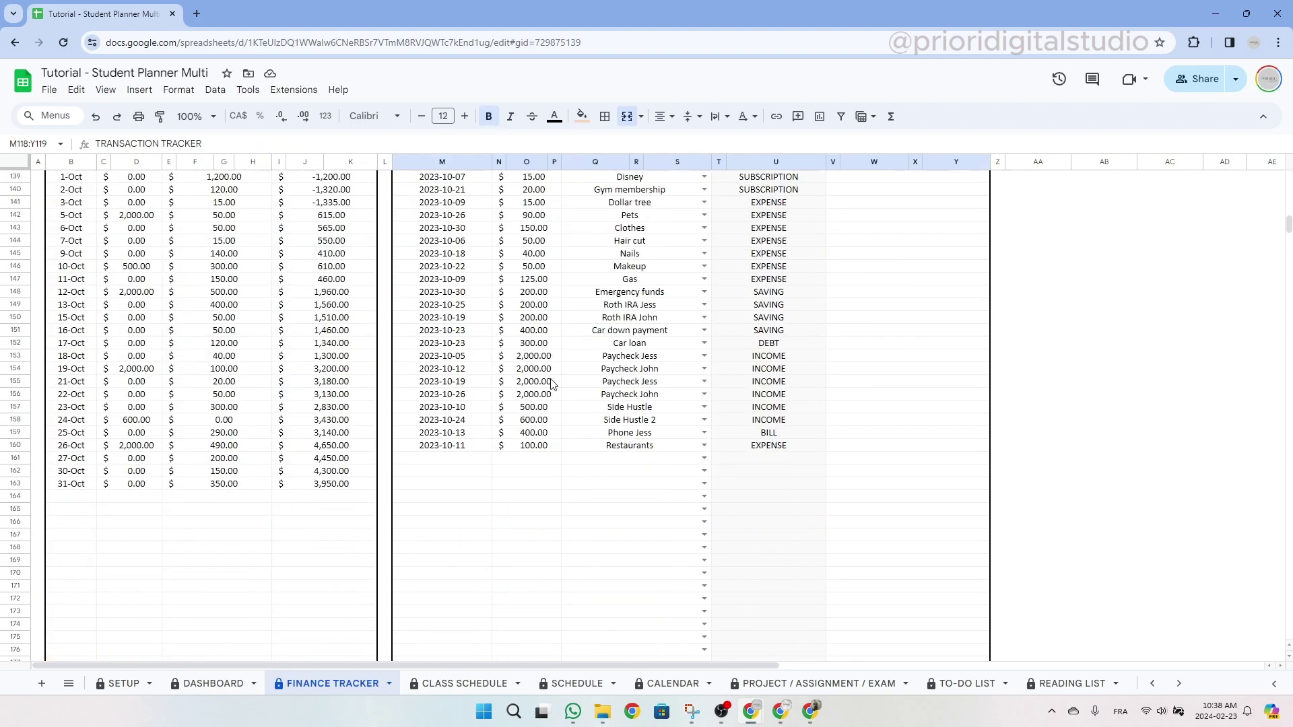
{"action": "double_click", "coordinate": [464, 459]}
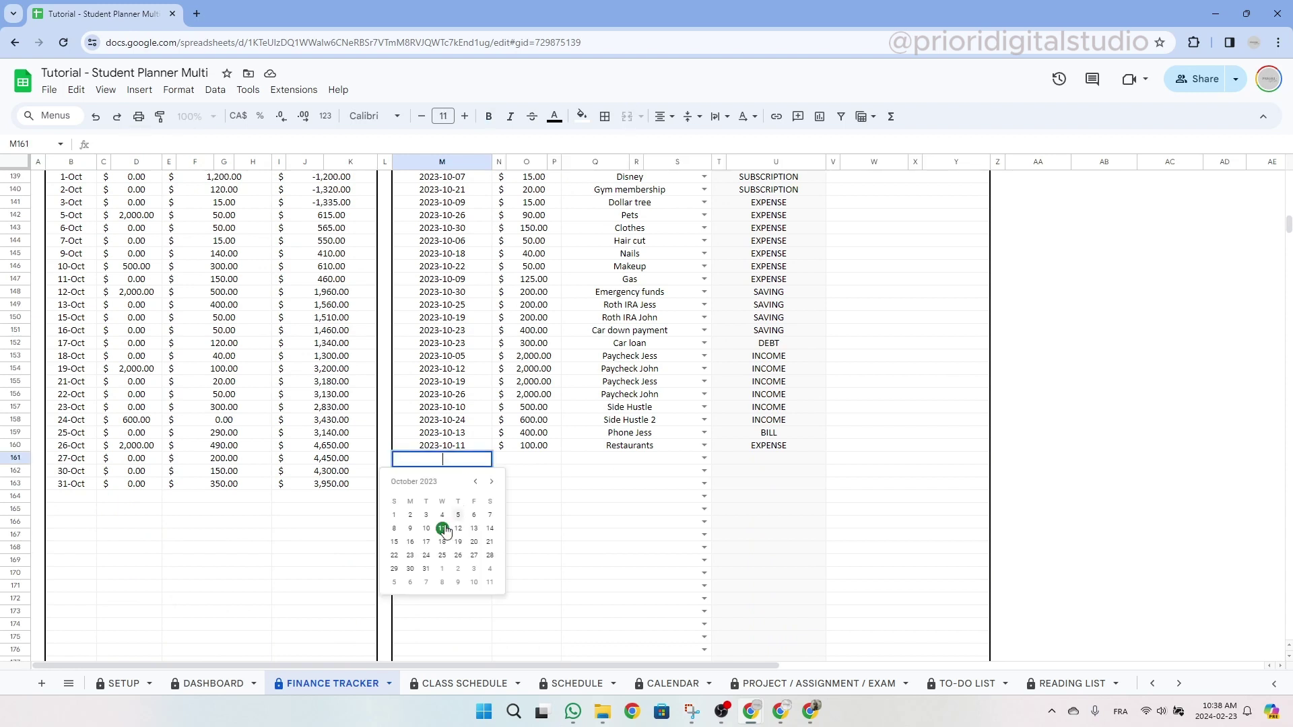
{"action": "left_click", "coordinate": [426, 541]}
{"action": "left_click", "coordinate": [543, 460]}
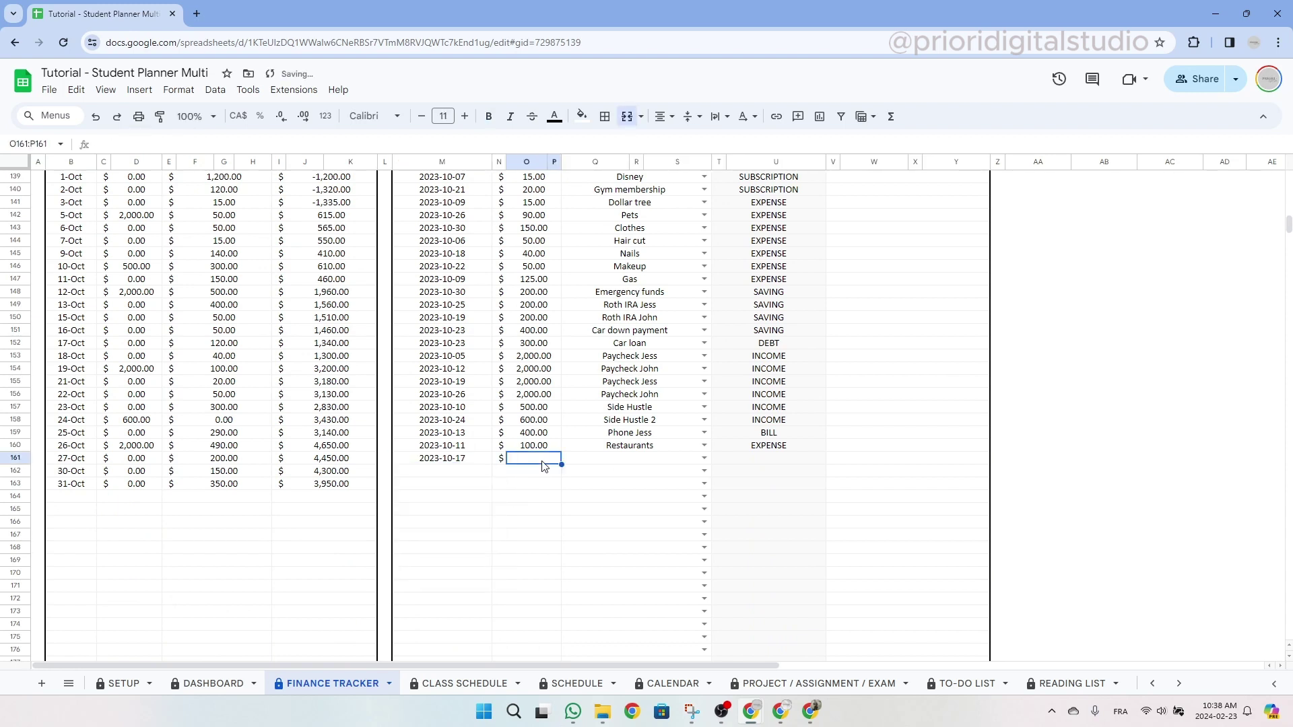
{"action": "type", "text": "150"}
{"action": "left_click", "coordinate": [704, 460]}
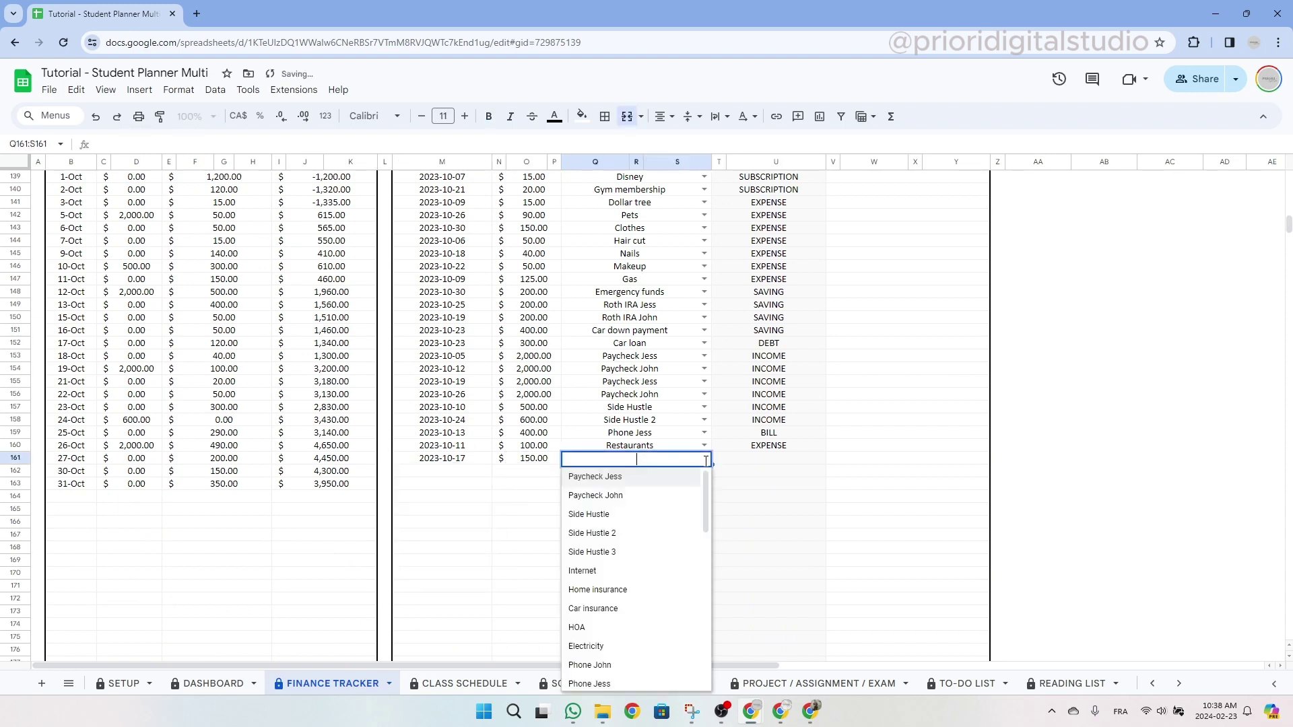
{"action": "left_click", "coordinate": [655, 552]}
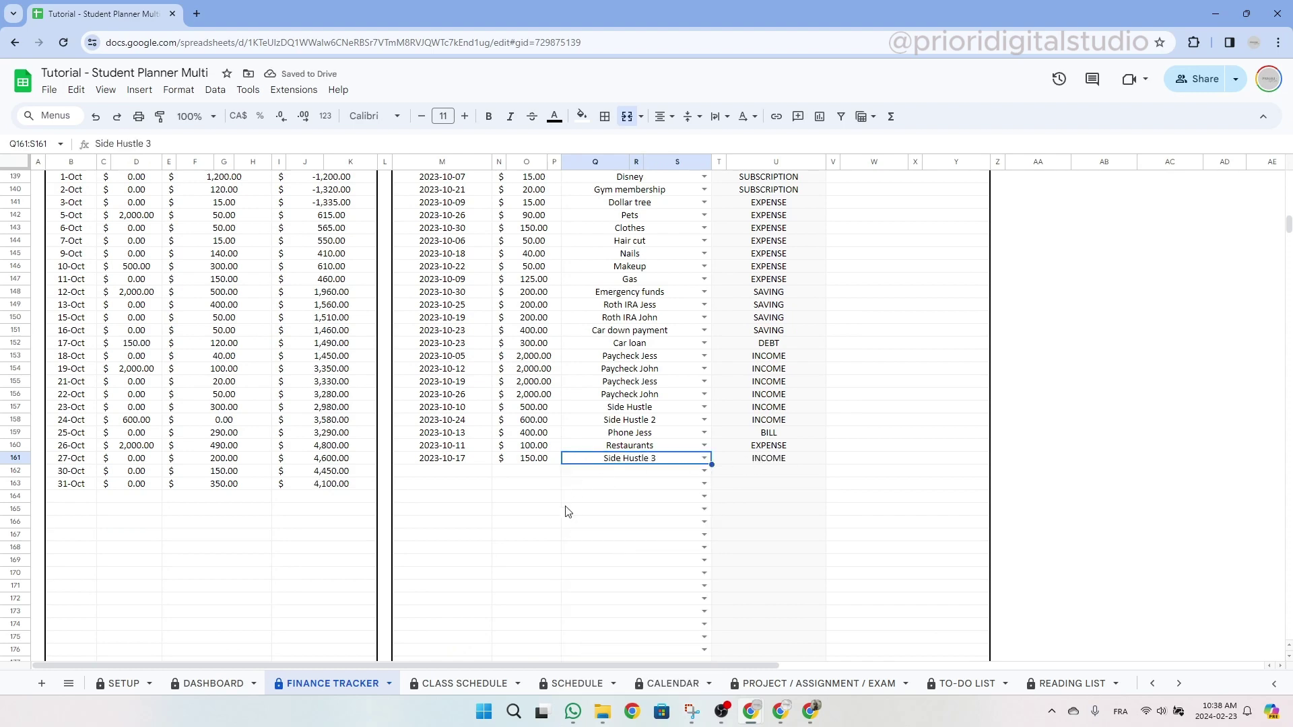
Step: Return to the top of the Finance Tracker and review the budget period dates
{"action": "scroll", "coordinate": [591, 501], "scroll_direction": "up", "scroll_amount": 5}
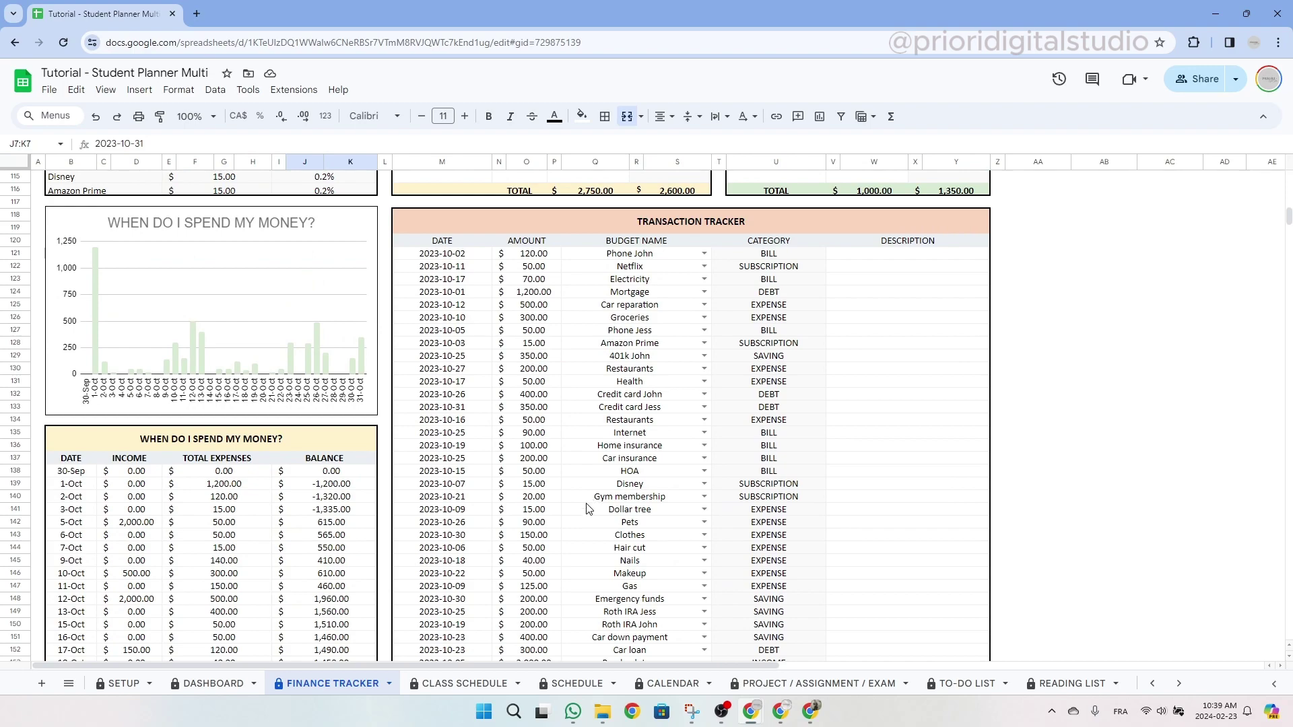
{"action": "left_click_drag", "start_coordinate": [431, 278], "coordinate": [431, 522]}
{"action": "scroll", "coordinate": [421, 472], "scroll_direction": "up", "scroll_amount": 10}
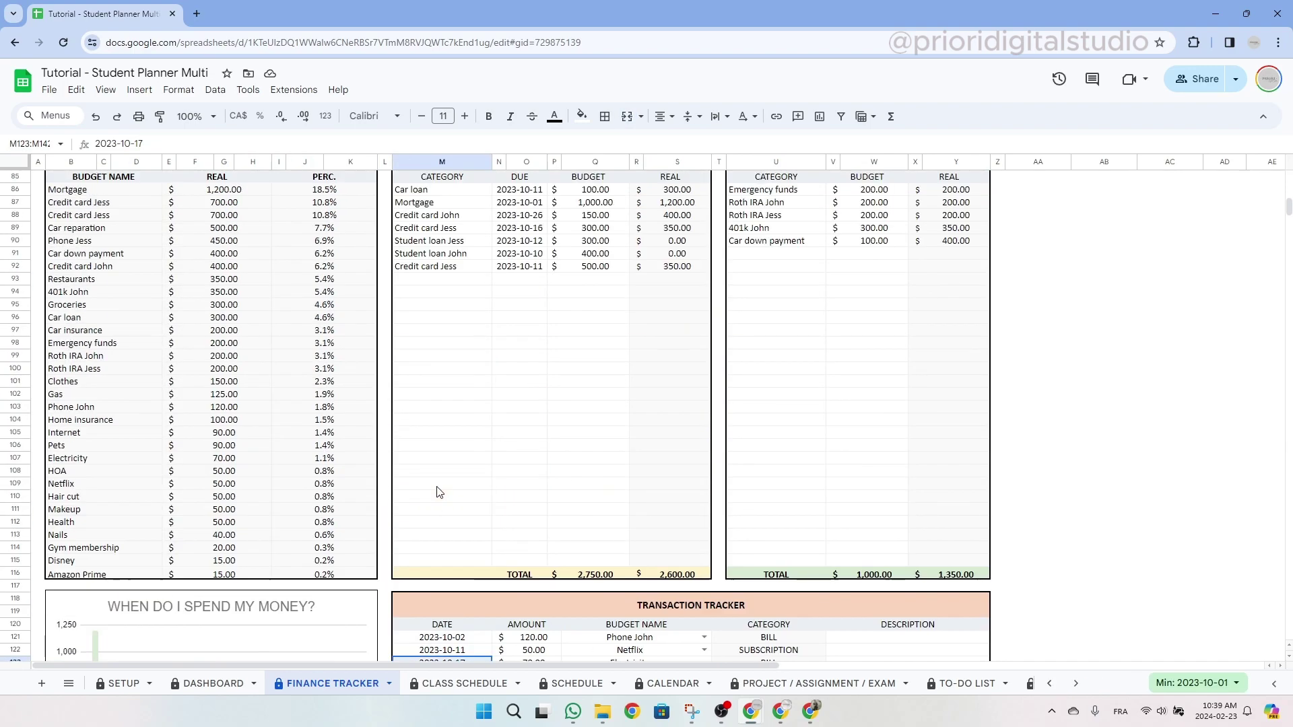
{"action": "scroll", "coordinate": [421, 472], "scroll_direction": "up", "scroll_amount": 15}
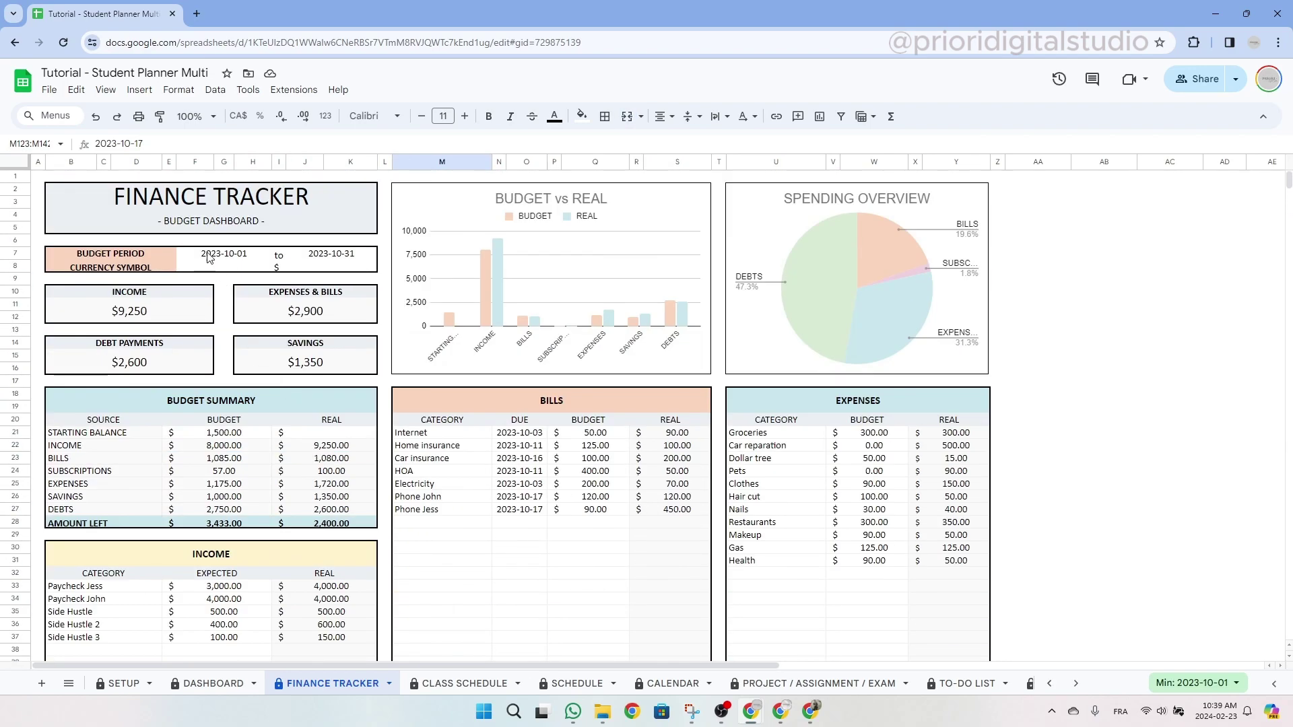
{"action": "left_click", "coordinate": [223, 253]}
{"action": "left_click", "coordinate": [319, 253]}
{"action": "scroll", "coordinate": [288, 384], "scroll_direction": "down", "scroll_amount": 15}
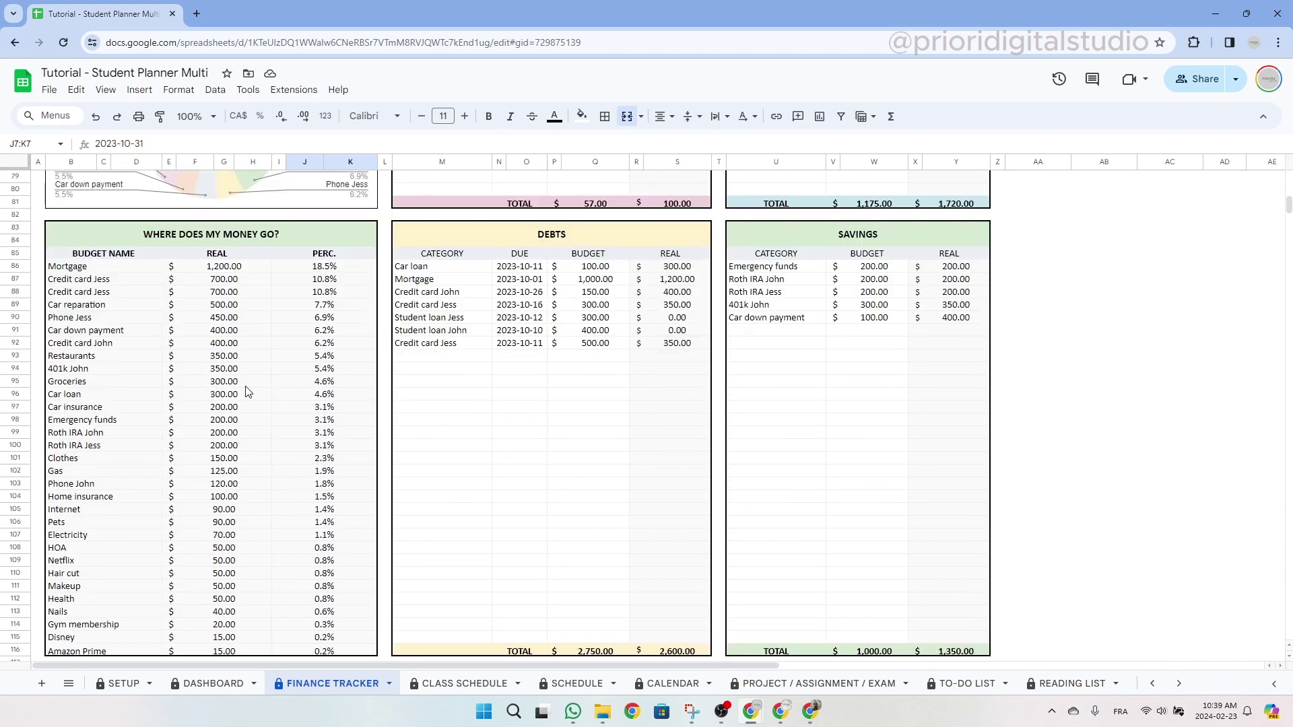
Step: Review the Where Does My Money Go? budget list, its percentage formula, and When Do I Spend
{"action": "left_click", "coordinate": [228, 239]}
{"action": "left_click_drag", "start_coordinate": [96, 269], "coordinate": [101, 653]}
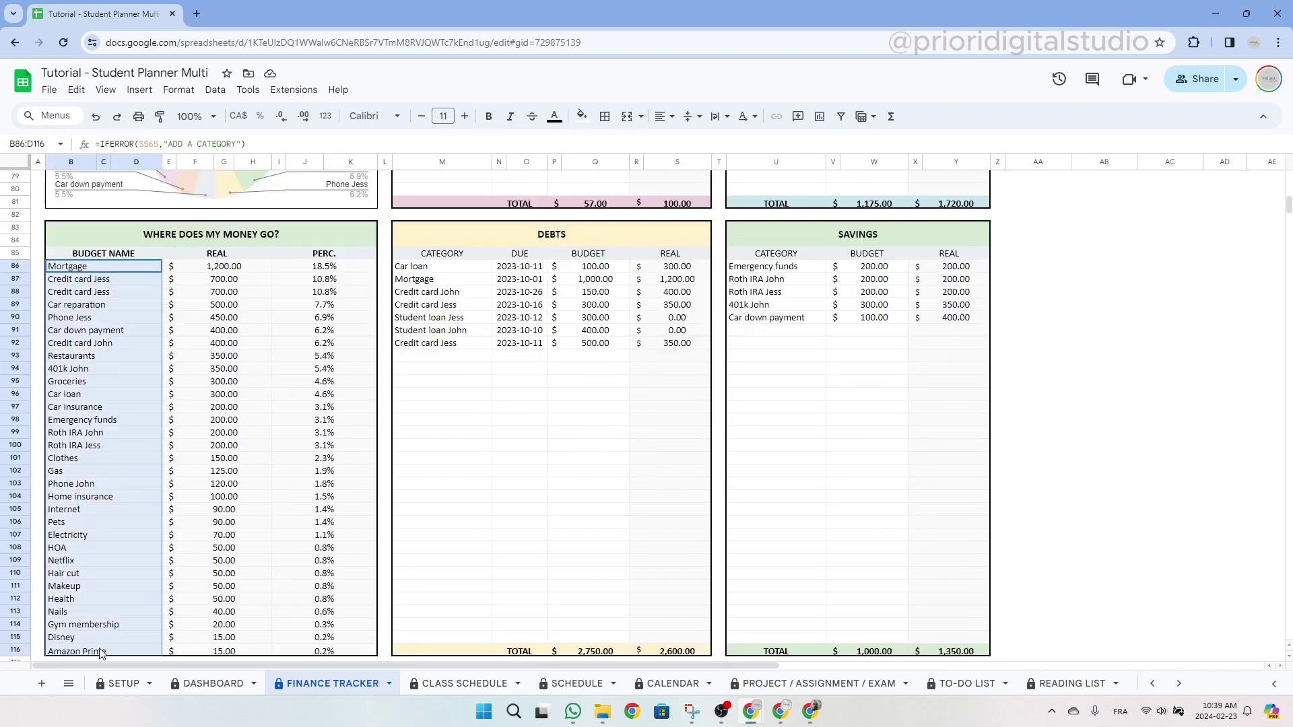
{"action": "left_click", "coordinate": [311, 268]}
{"action": "scroll", "coordinate": [325, 357], "scroll_direction": "down", "scroll_amount": 10}
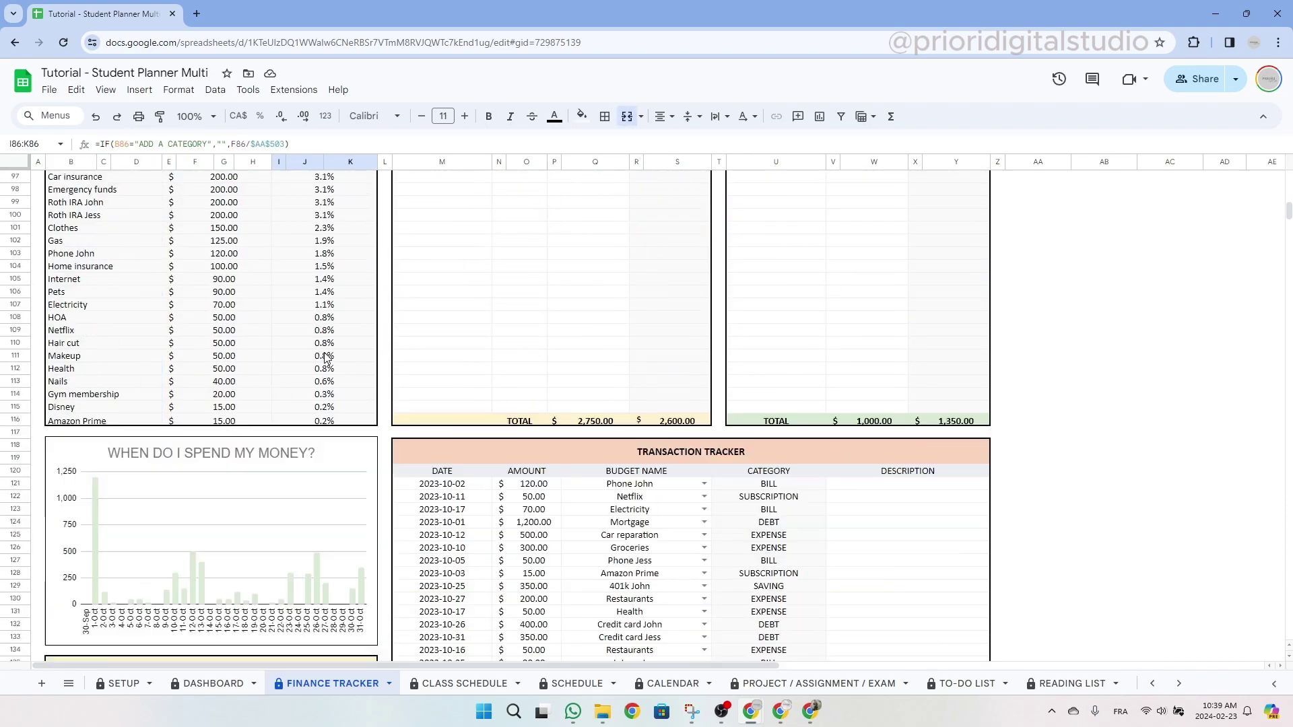
{"action": "scroll", "coordinate": [325, 357], "scroll_direction": "down", "scroll_amount": 2}
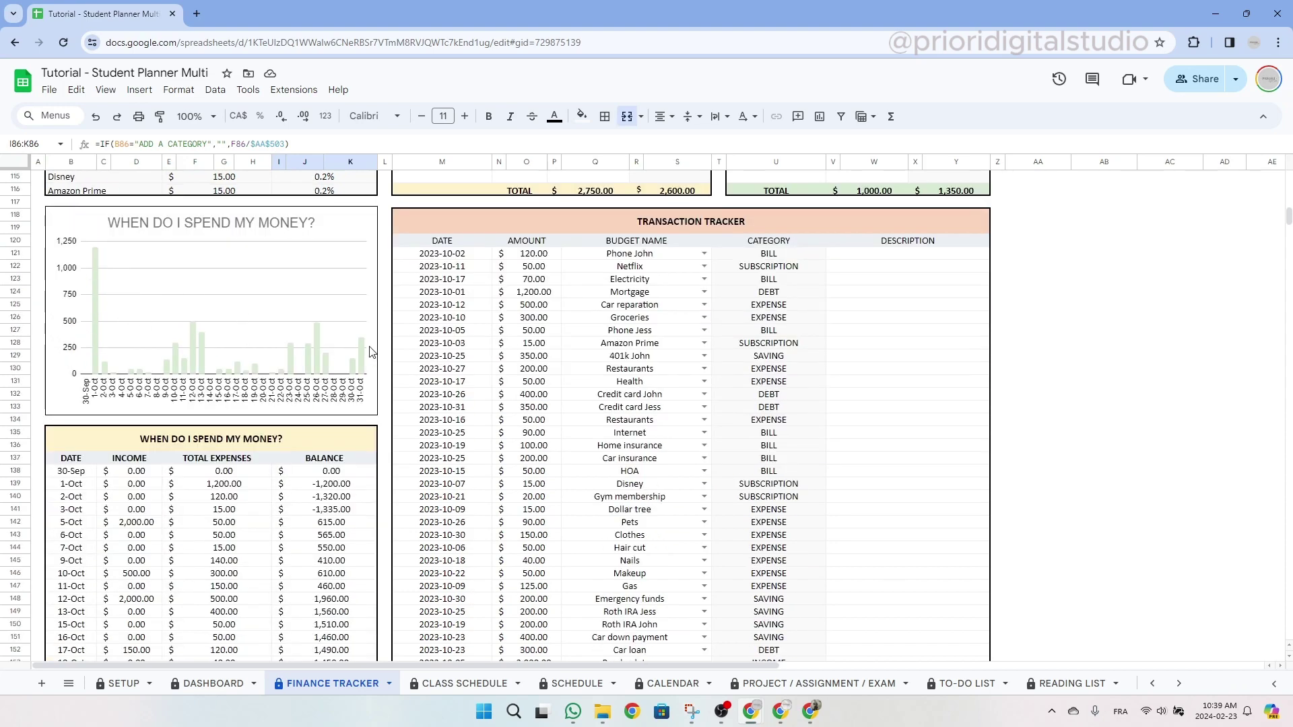
{"action": "left_click", "coordinate": [174, 452]}
{"action": "scroll", "coordinate": [519, 438], "scroll_direction": "up", "scroll_amount": 20}
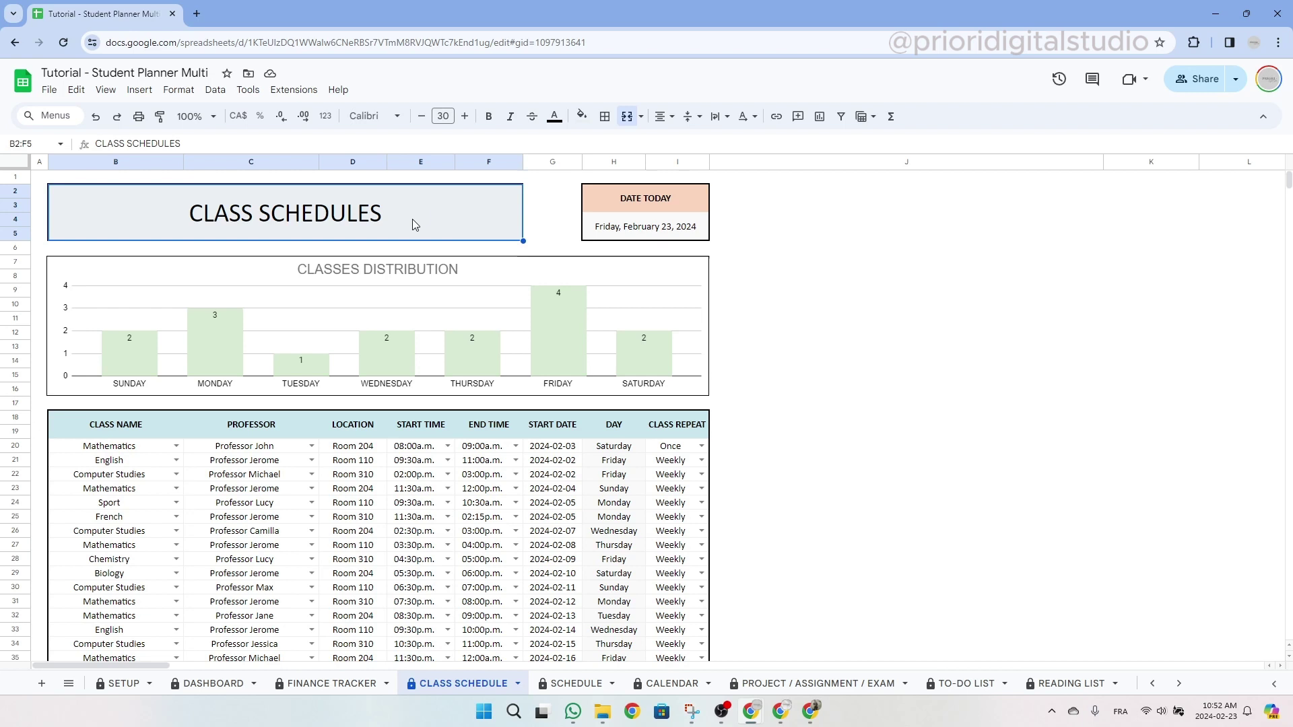
{"action": "left_click", "coordinate": [112, 432]}
{"action": "left_click_drag", "start_coordinate": [115, 452], "coordinate": [123, 601]}
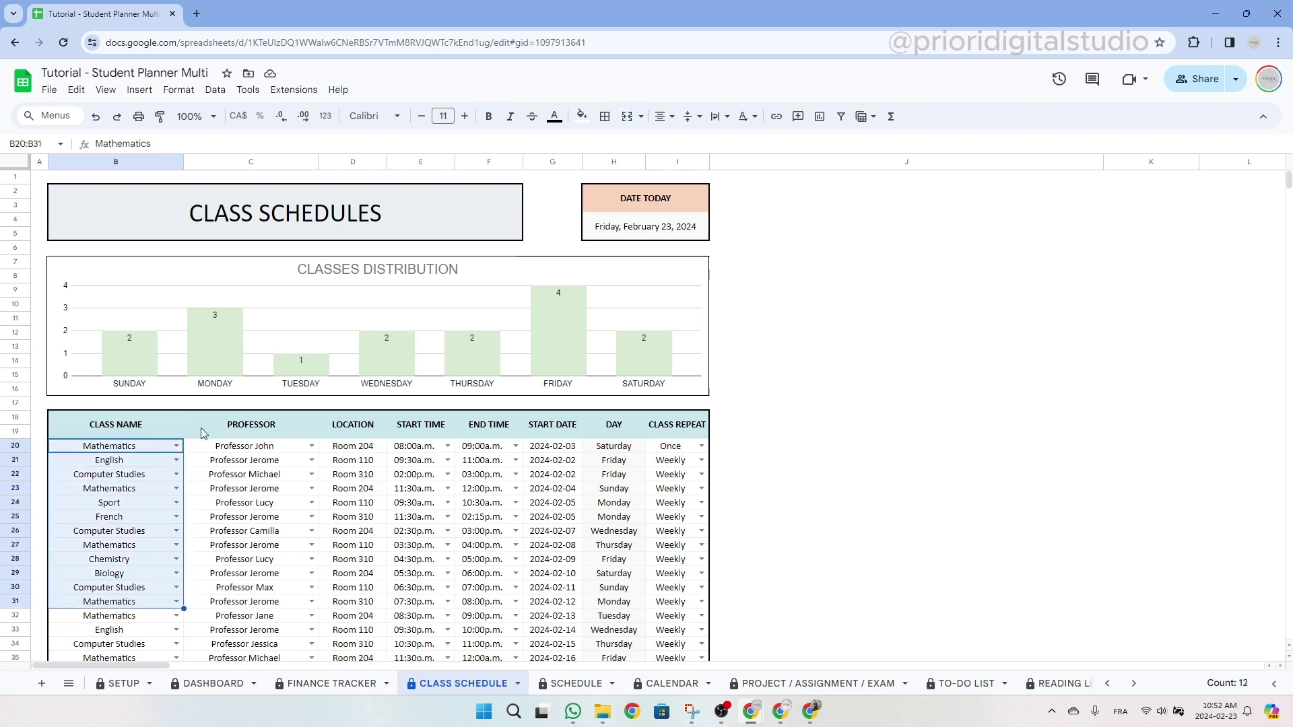
{"action": "left_click", "coordinate": [166, 428]}
{"action": "left_click", "coordinate": [264, 431]}
{"action": "left_click", "coordinate": [342, 437]}
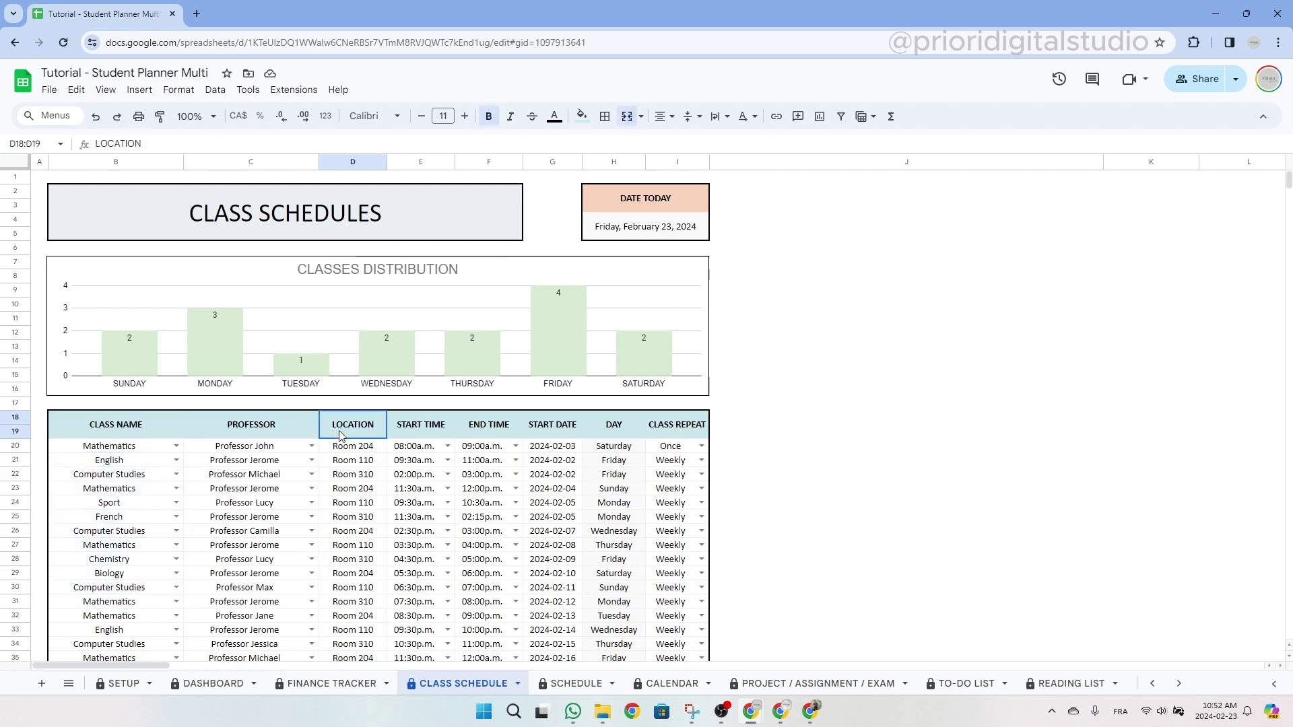
{"action": "left_click", "coordinate": [417, 432]}
{"action": "left_click", "coordinate": [477, 428]}
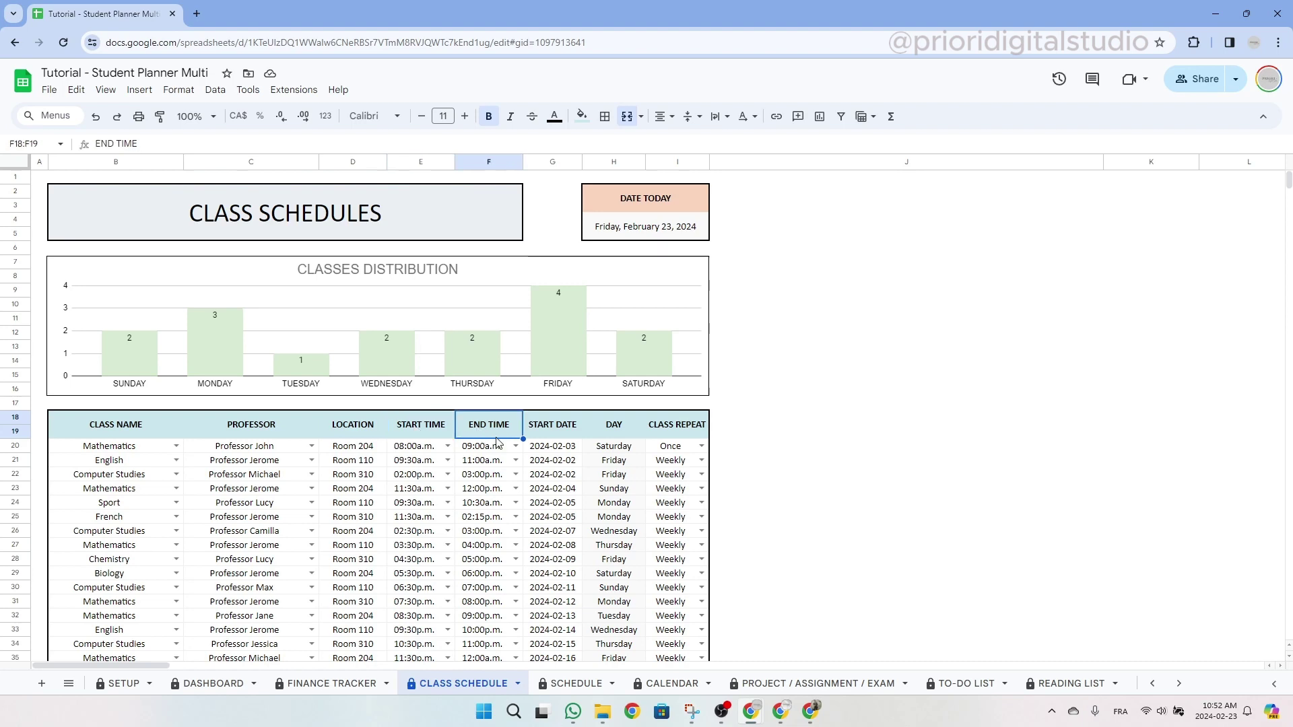
{"action": "left_click", "coordinate": [551, 432]}
{"action": "left_click", "coordinate": [677, 431]}
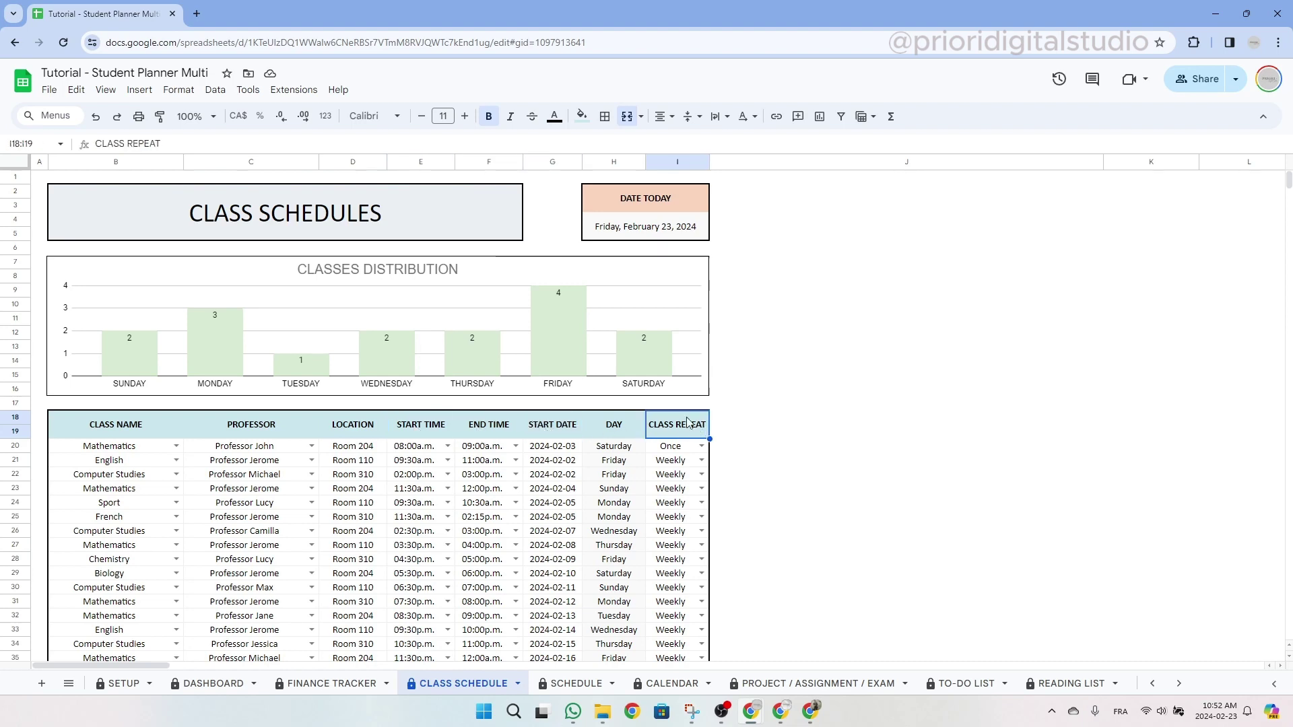
{"action": "scroll", "coordinate": [676, 431], "scroll_direction": "down", "scroll_amount": 3}
{"action": "left_click_drag", "start_coordinate": [420, 531], "coordinate": [420, 544]}
Step: Add French as the row 36 class with Professor Lucy in Room 205
{"action": "left_click", "coordinate": [165, 283]}
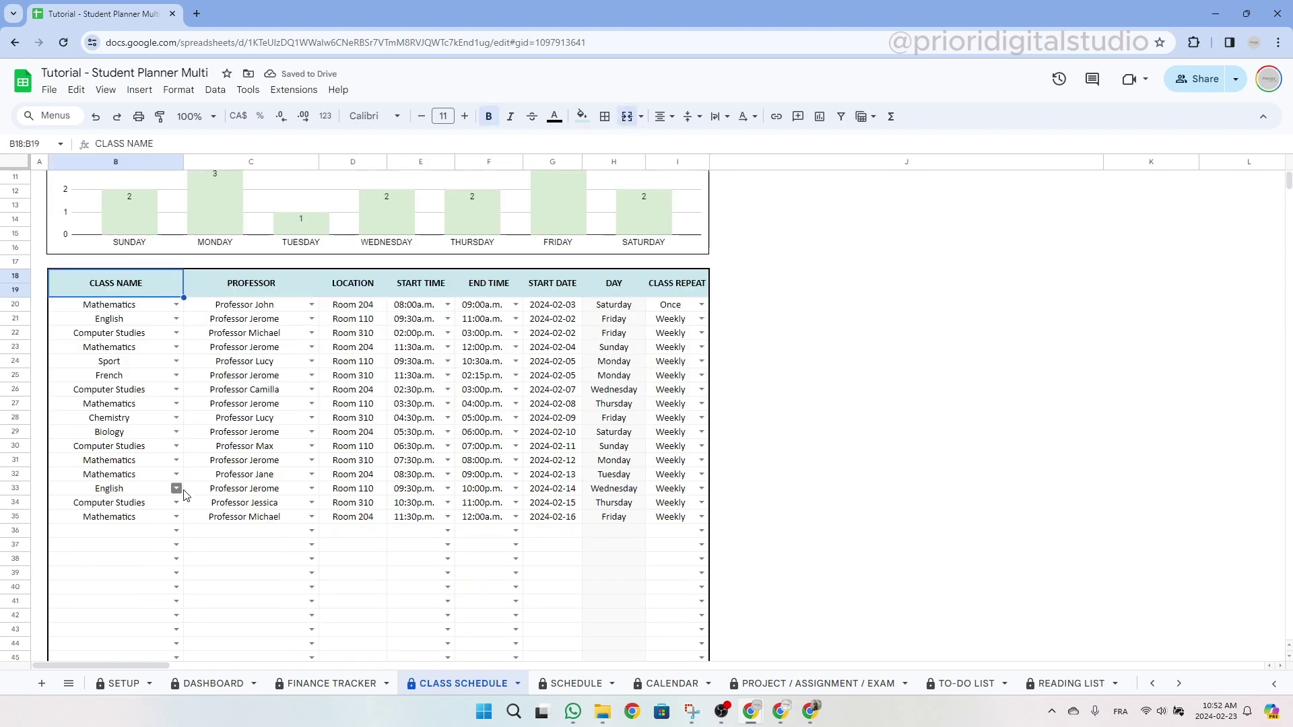
{"action": "left_click", "coordinate": [176, 531]}
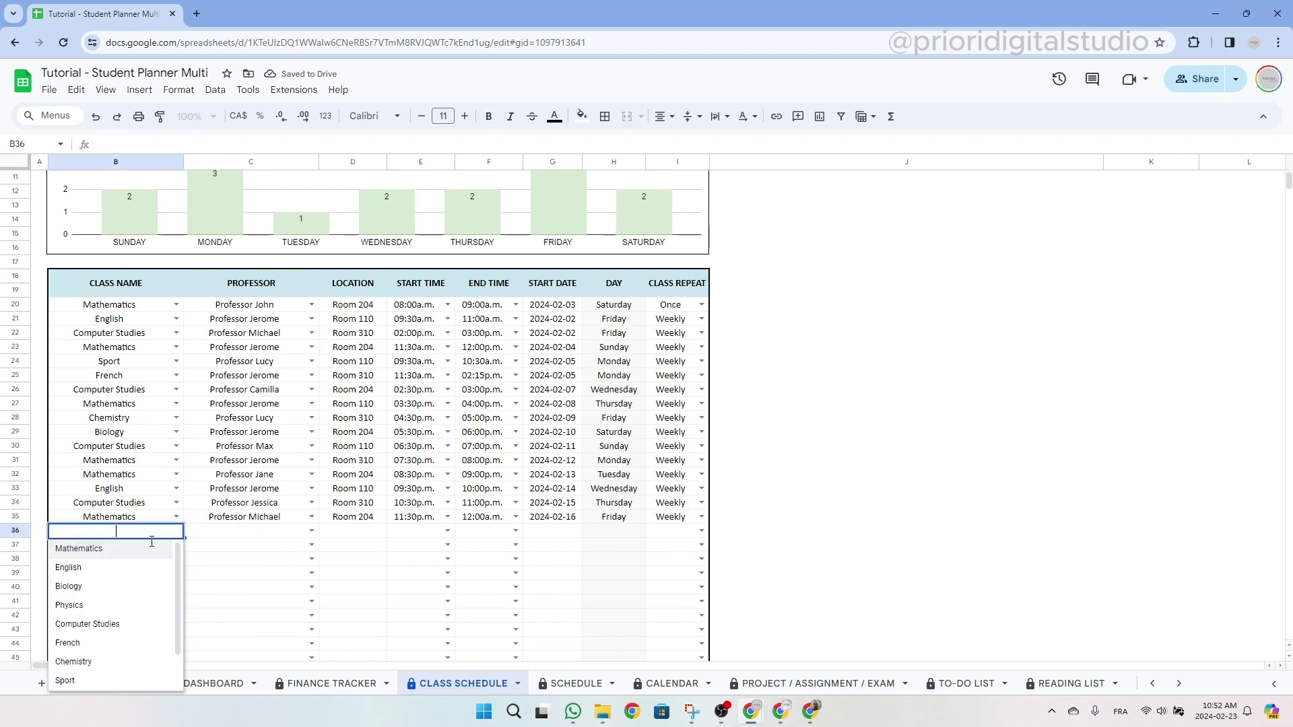
{"action": "left_click", "coordinate": [103, 647]}
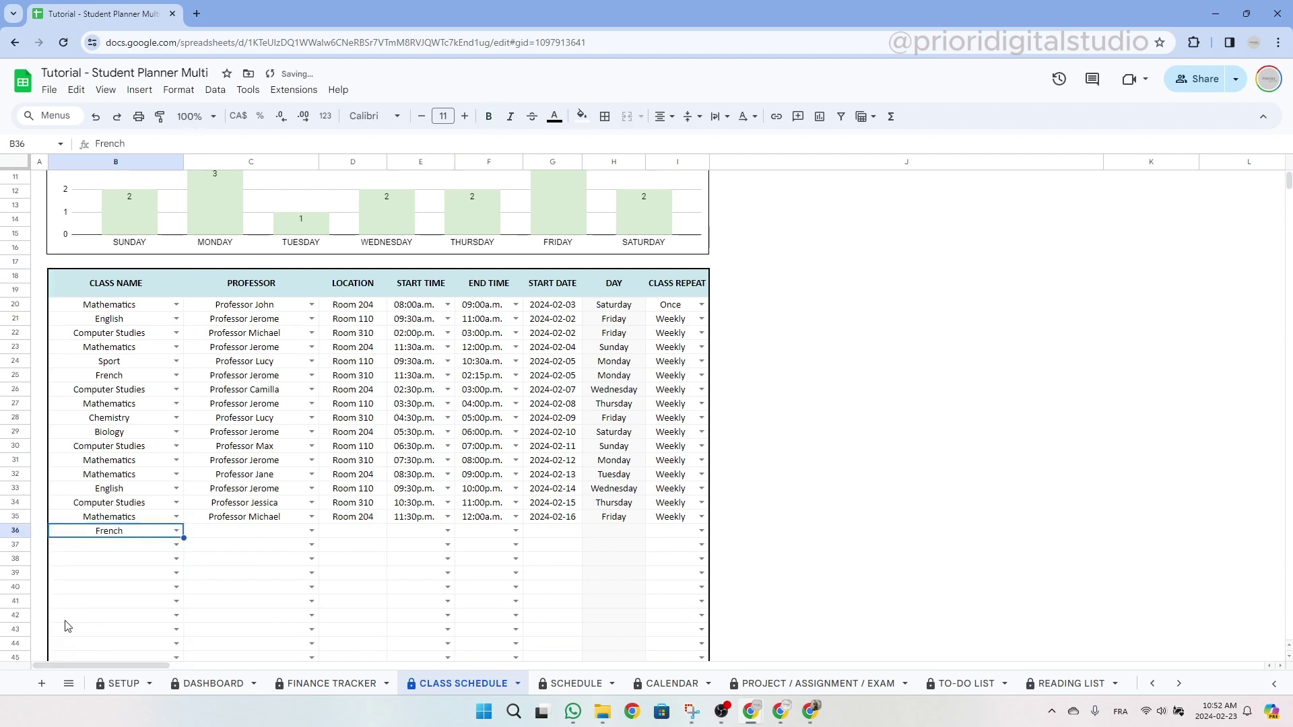
{"action": "left_click", "coordinate": [312, 531]}
{"action": "left_click", "coordinate": [250, 622]}
{"action": "left_click", "coordinate": [367, 535]}
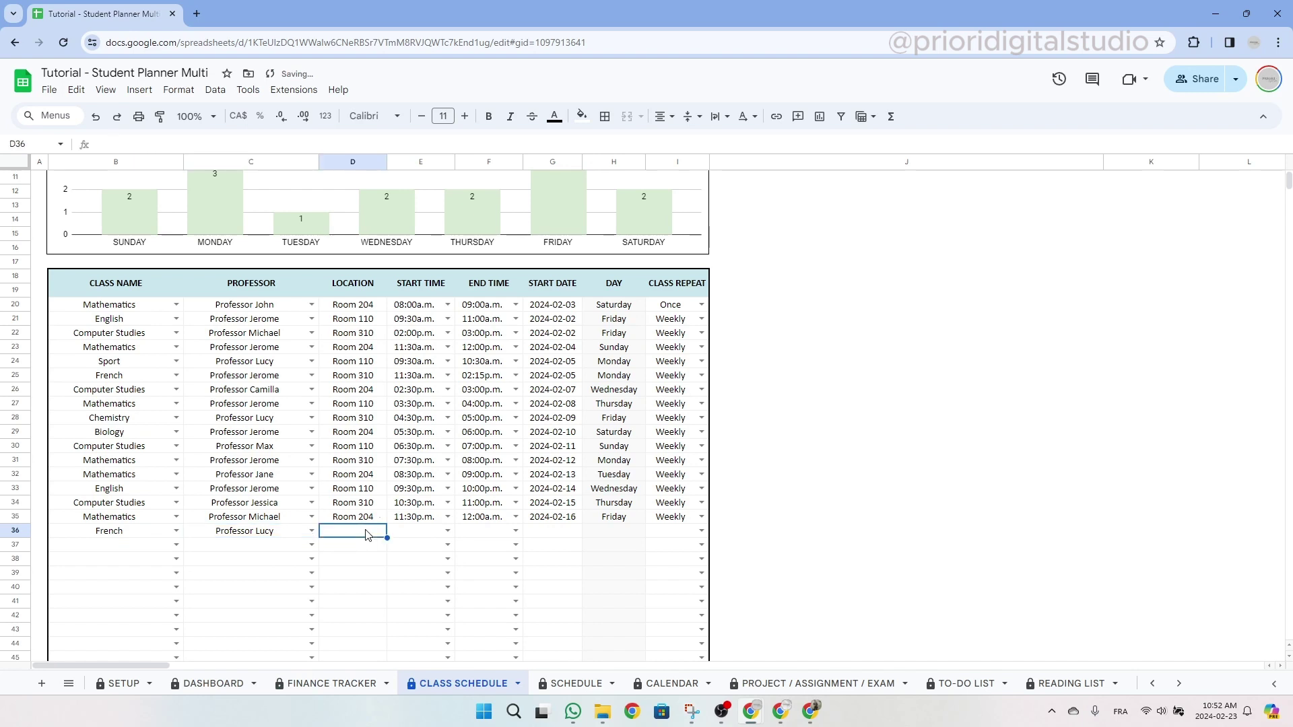
{"action": "type", "text": "Room 205"}
{"action": "key", "text": "Tab"}
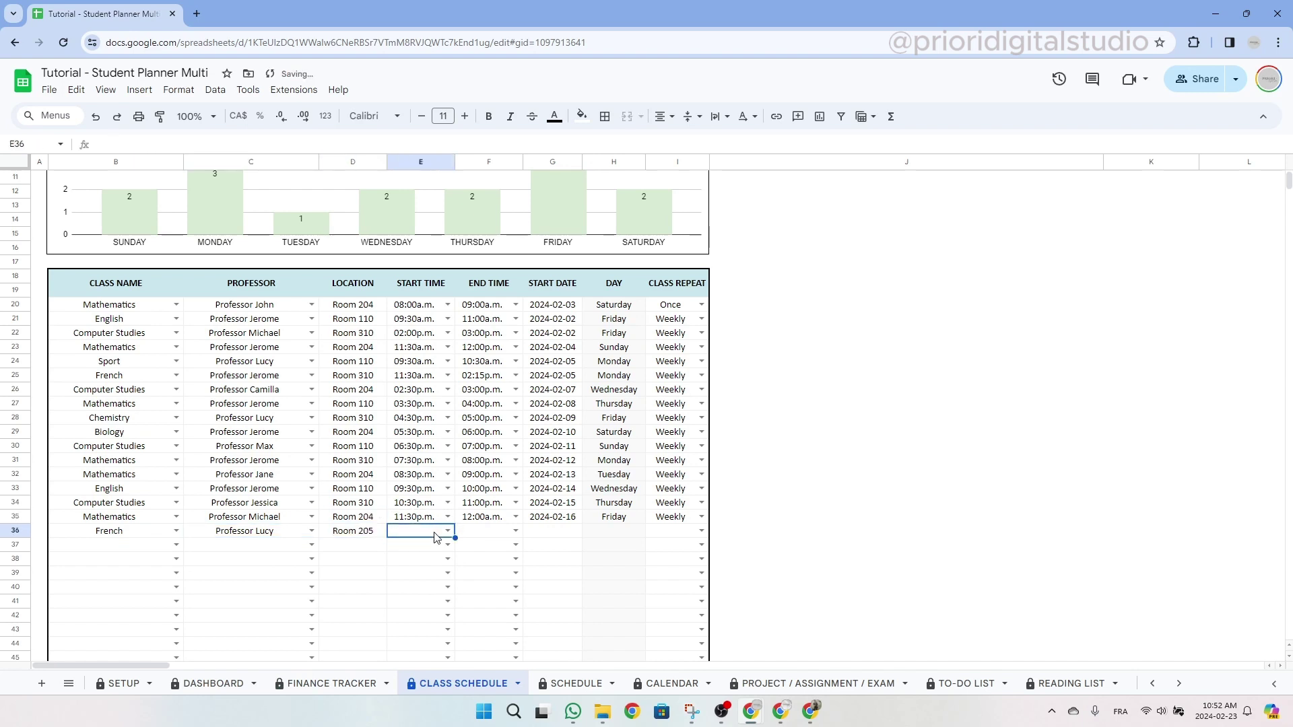
Step: Schedule French from 10:00 to 11:00, starting 2024-02-19 and repeating Bi Weekly
{"action": "left_click", "coordinate": [448, 531]}
{"action": "left_click_drag", "start_coordinate": [450, 553], "coordinate": [450, 608]}
{"action": "left_click", "coordinate": [411, 616]}
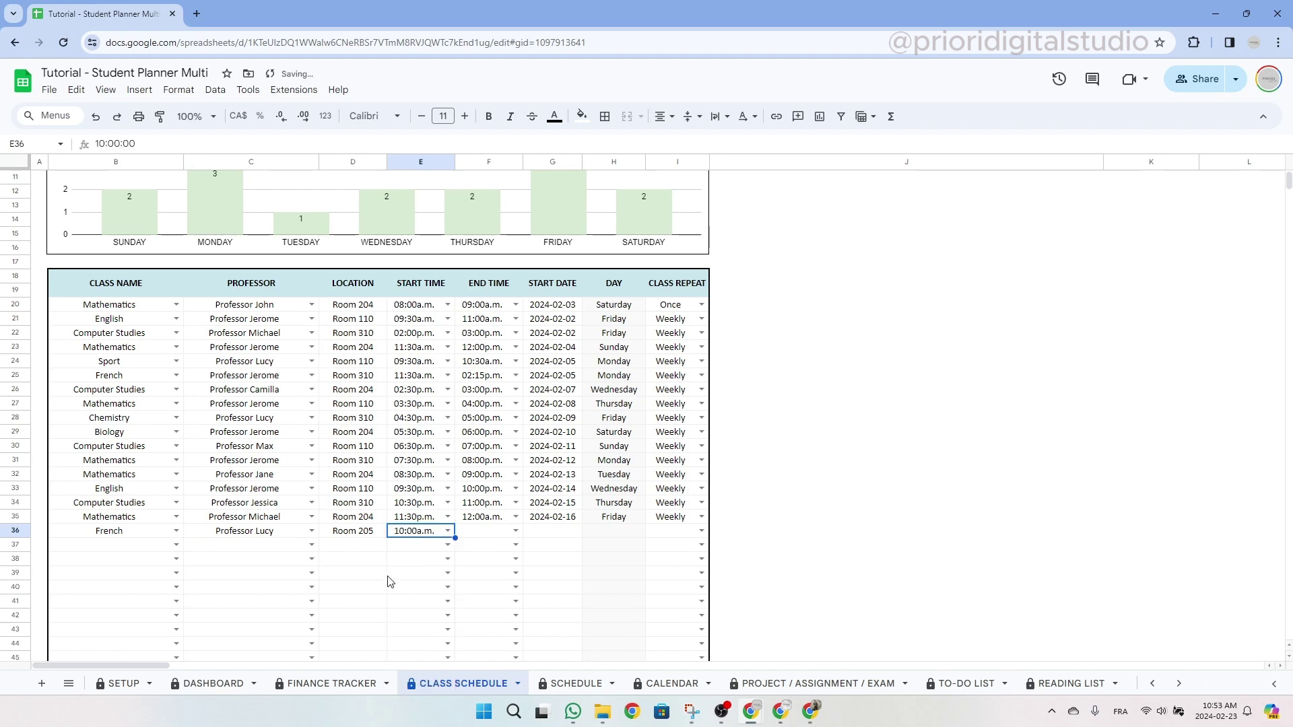
{"action": "left_click", "coordinate": [516, 532]}
{"action": "left_click_drag", "start_coordinate": [519, 556], "coordinate": [523, 622]}
{"action": "left_click", "coordinate": [490, 614]}
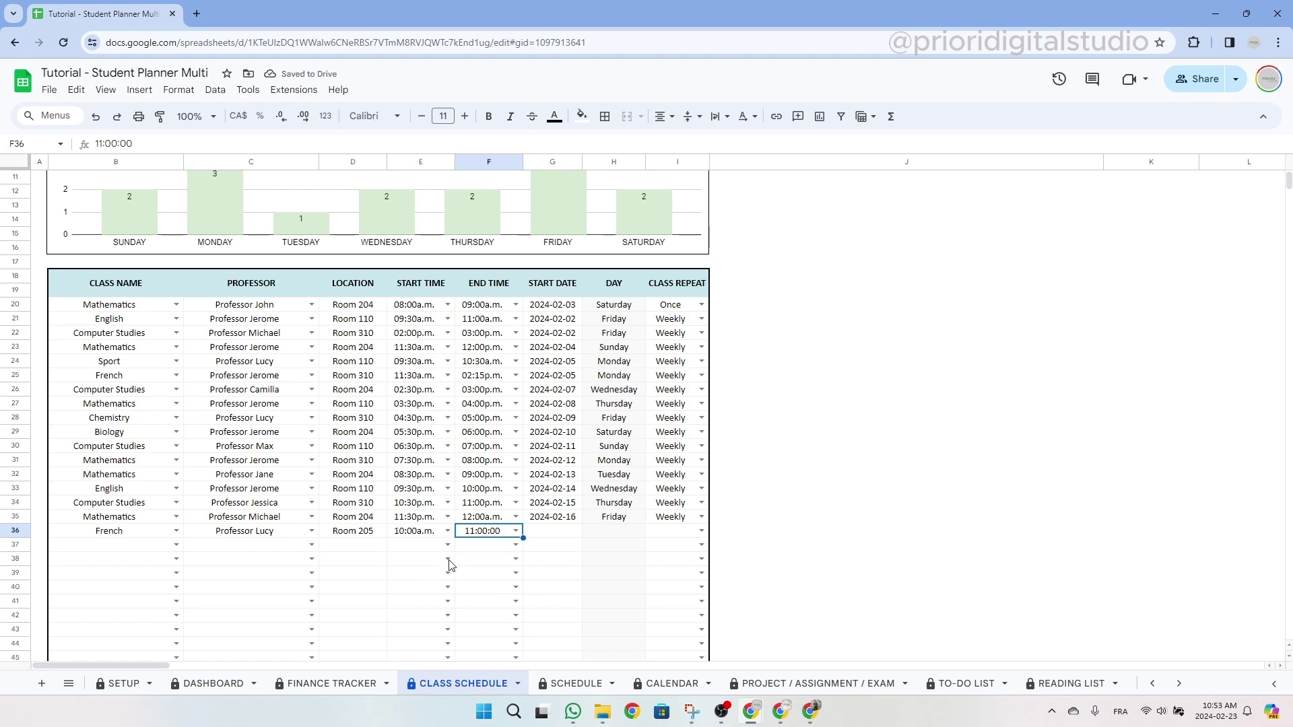
{"action": "double_click", "coordinate": [552, 533]}
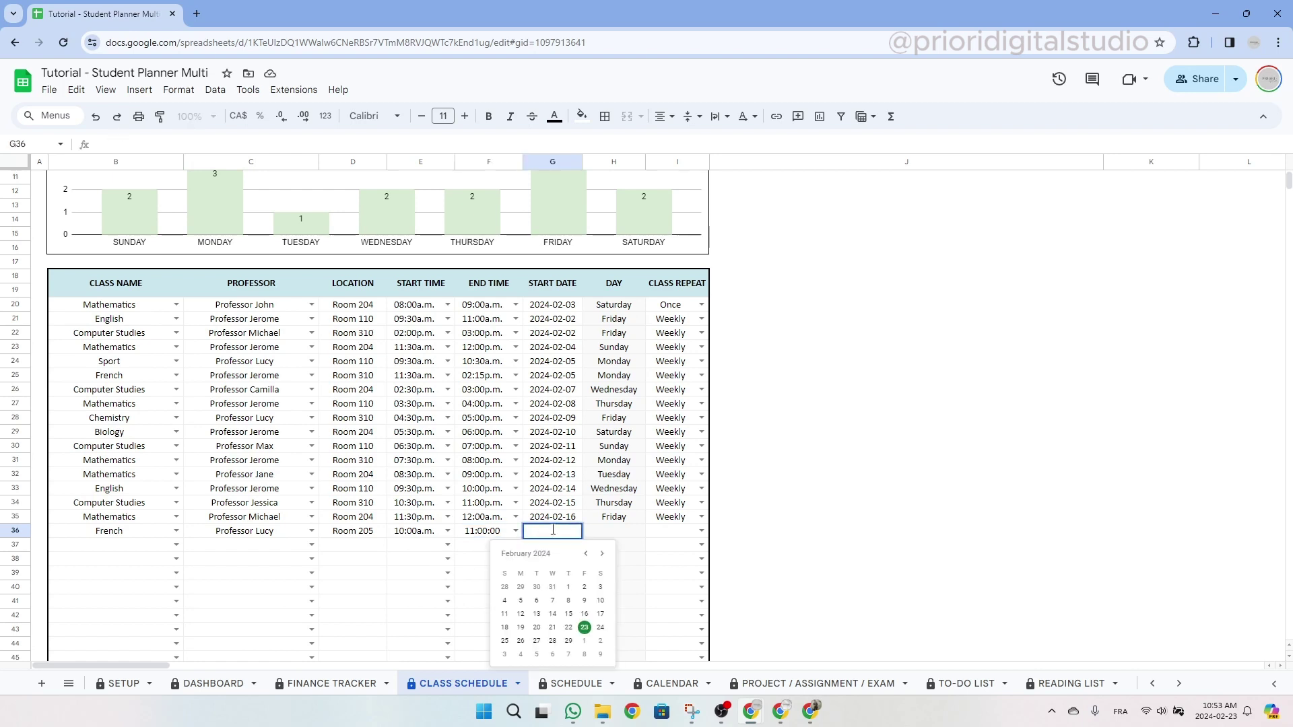
{"action": "left_click", "coordinate": [520, 626]}
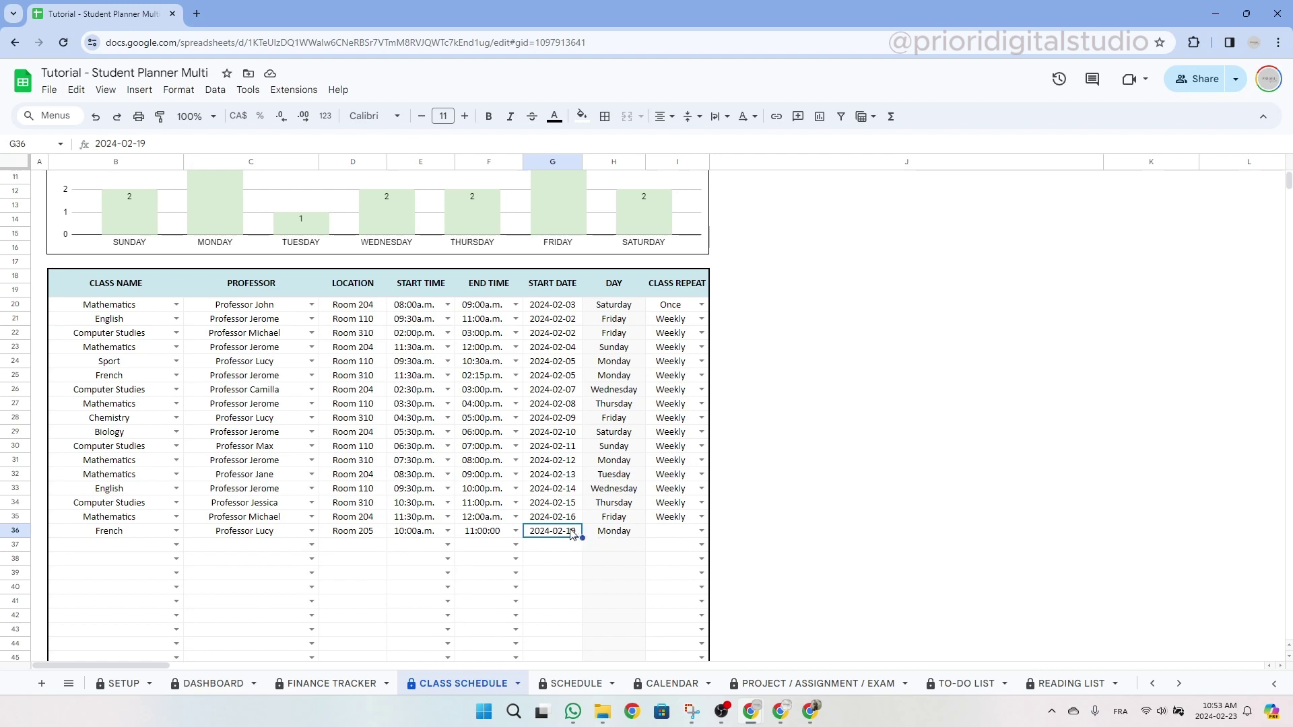
{"action": "key", "text": "Right"}
{"action": "key", "text": "Right"}
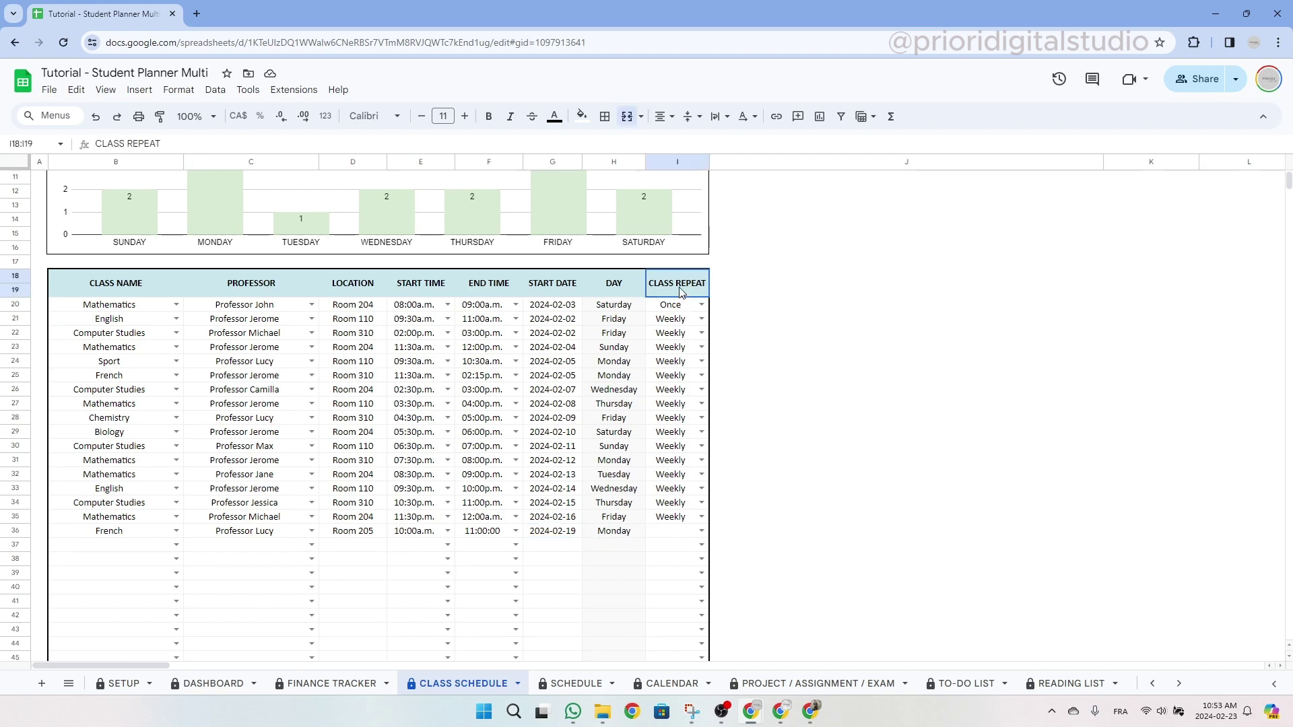
{"action": "left_click", "coordinate": [701, 531]}
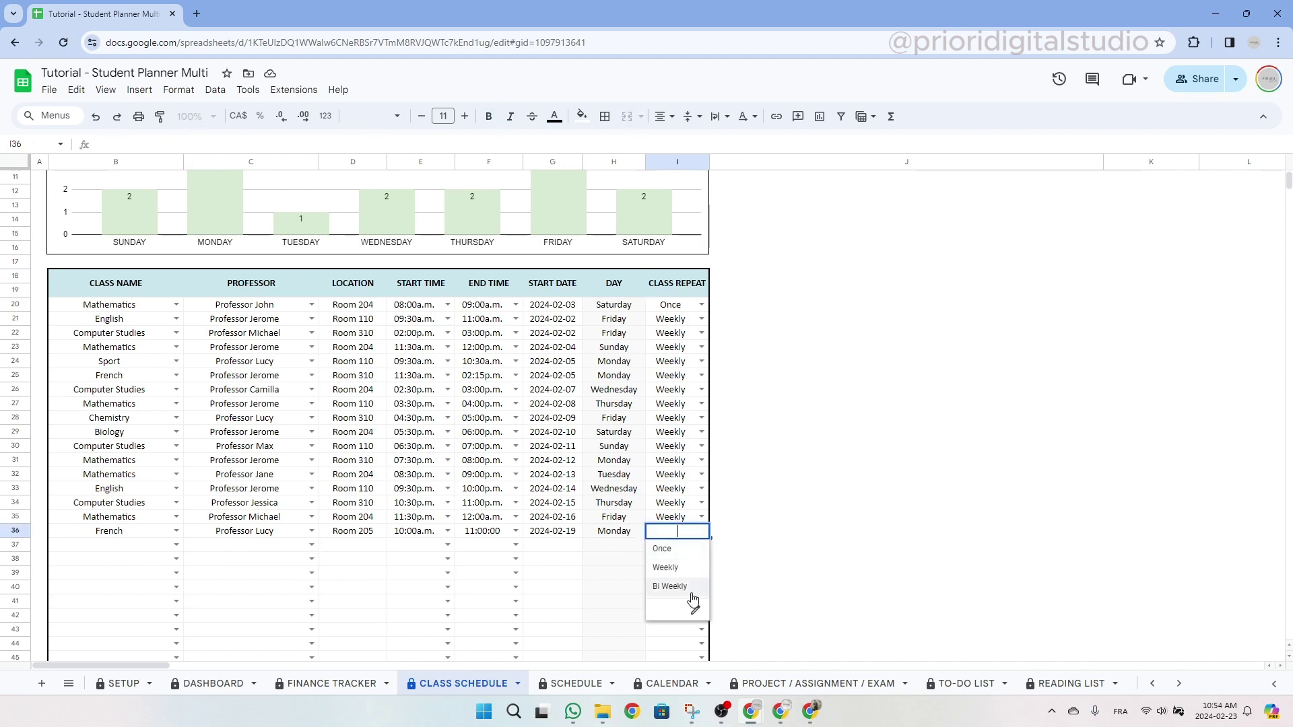
{"action": "left_click", "coordinate": [674, 586]}
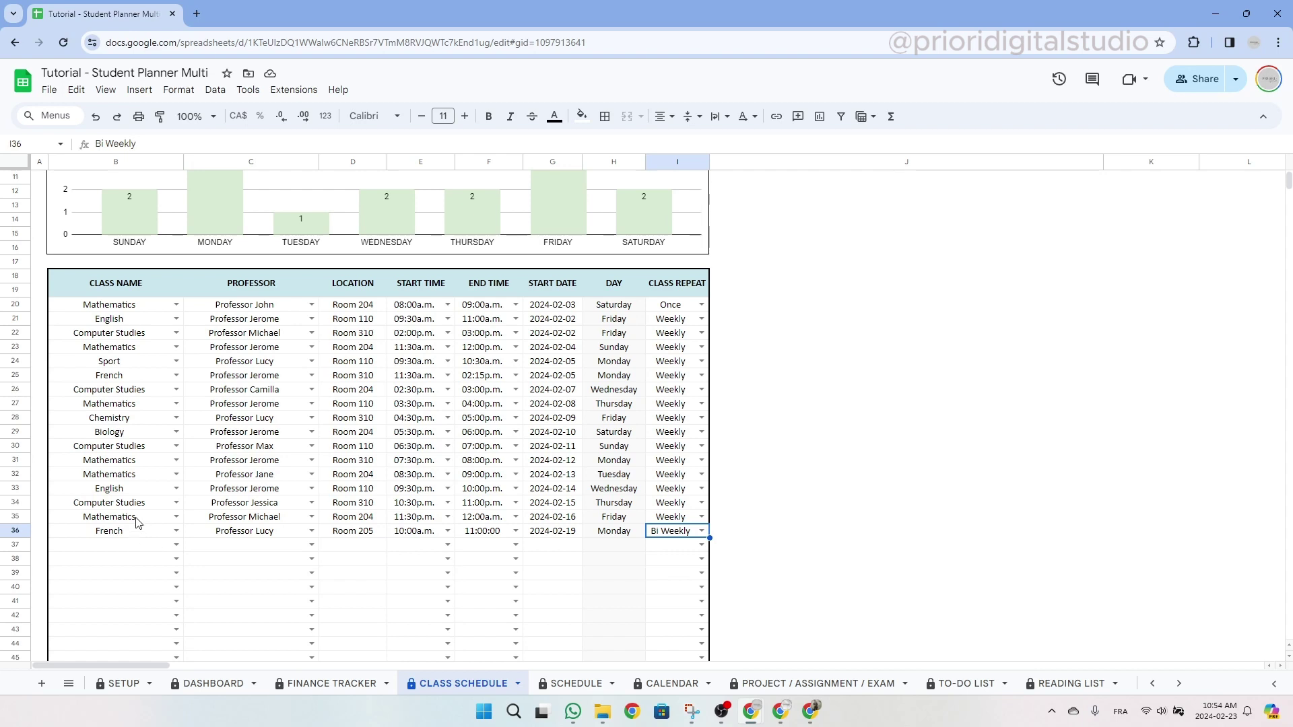
Step: Check the Mathematics entry in row 35 and the repeat options of an empty row
{"action": "left_click", "coordinate": [137, 521]}
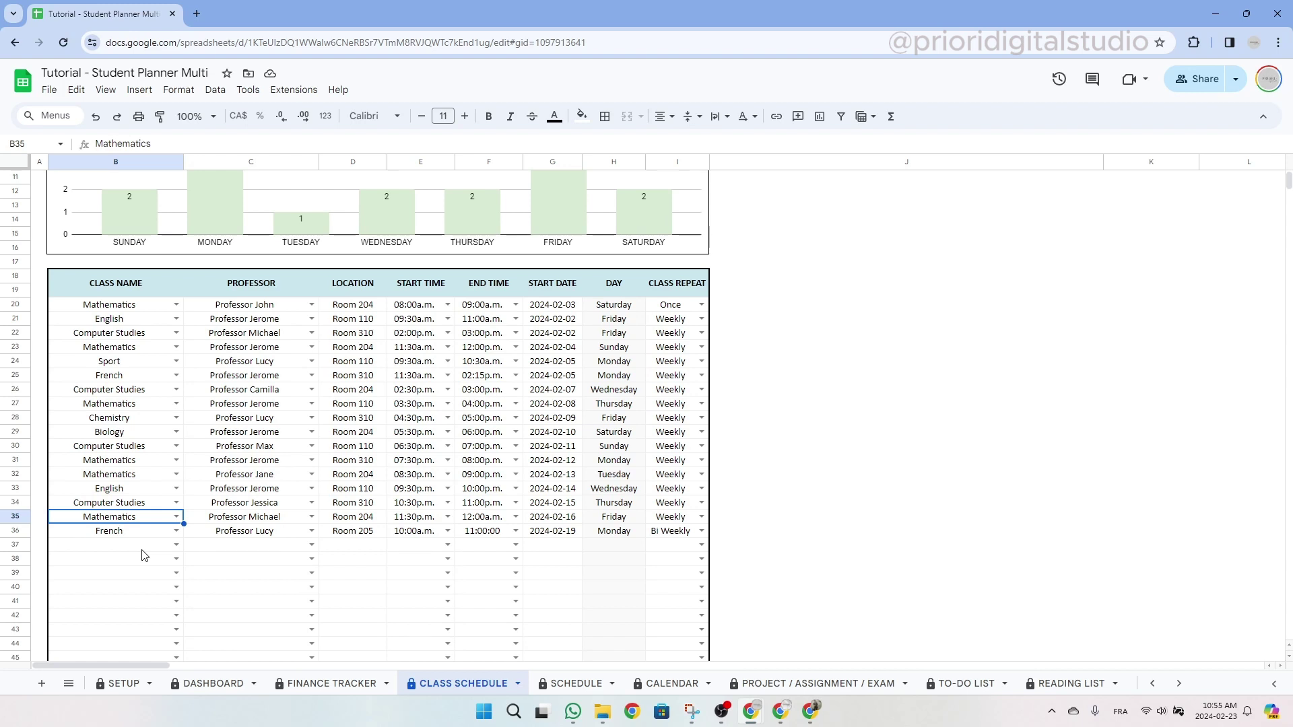
{"action": "left_click", "coordinate": [700, 544]}
{"action": "left_click", "coordinate": [542, 564]}
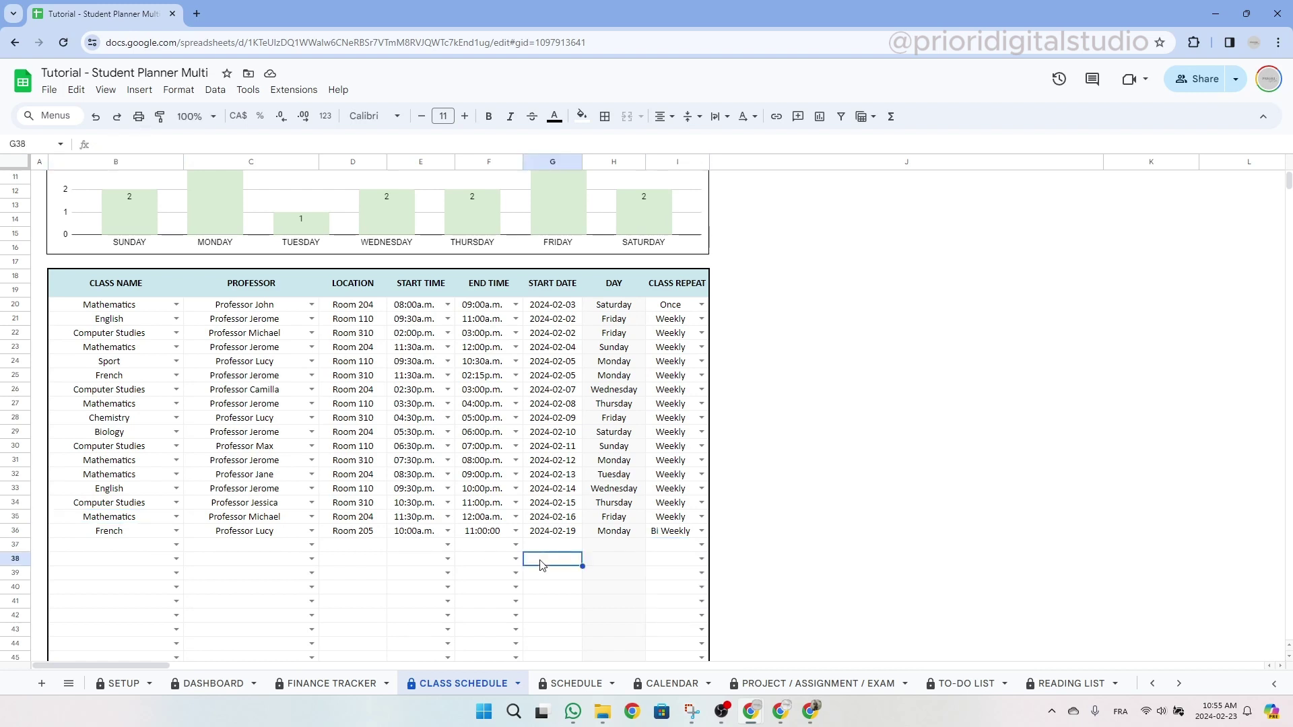
{"action": "scroll", "coordinate": [541, 564], "scroll_direction": "up", "scroll_amount": 5}
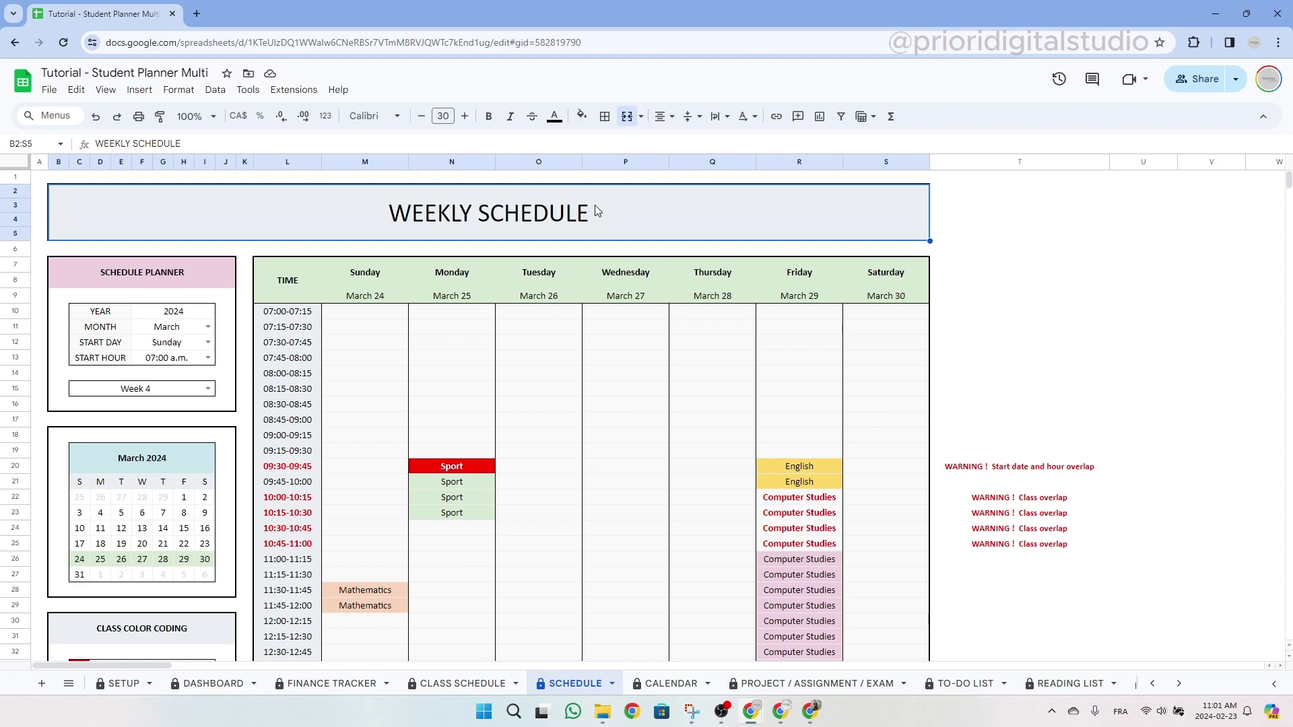
{"action": "left_click", "coordinate": [183, 280]}
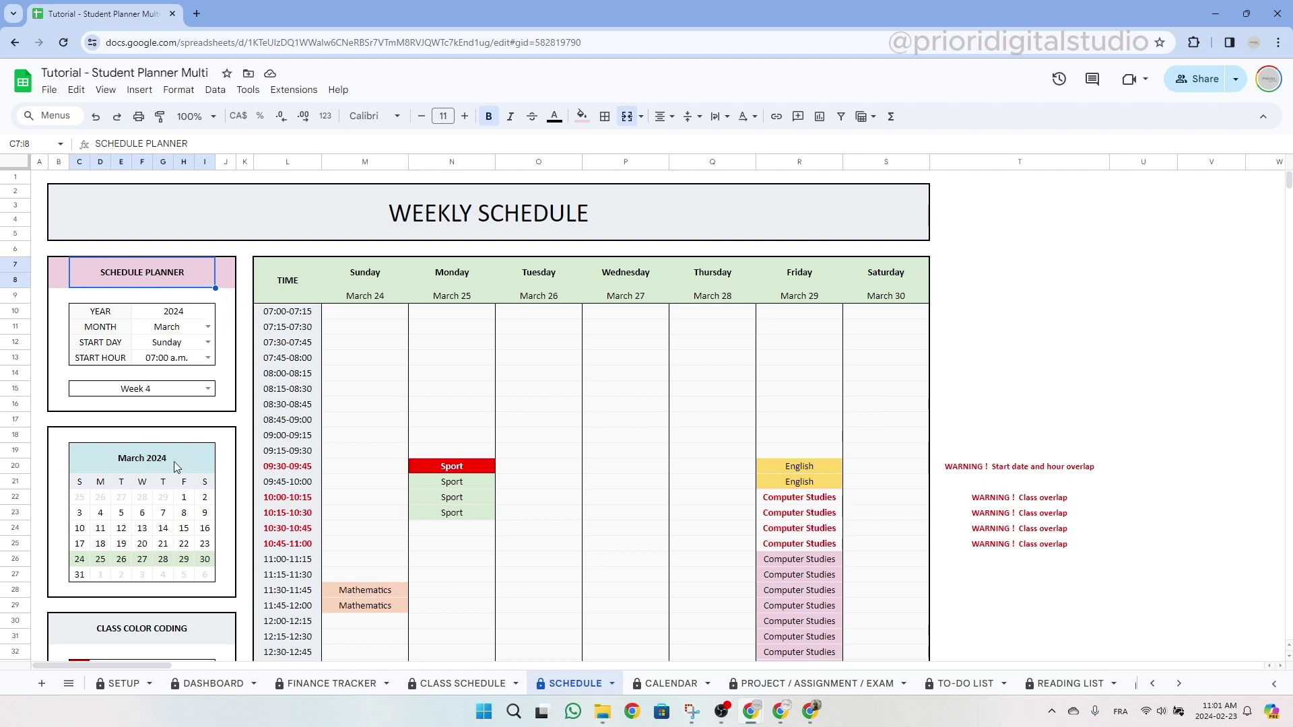
{"action": "scroll", "coordinate": [192, 501], "scroll_direction": "down", "scroll_amount": 2}
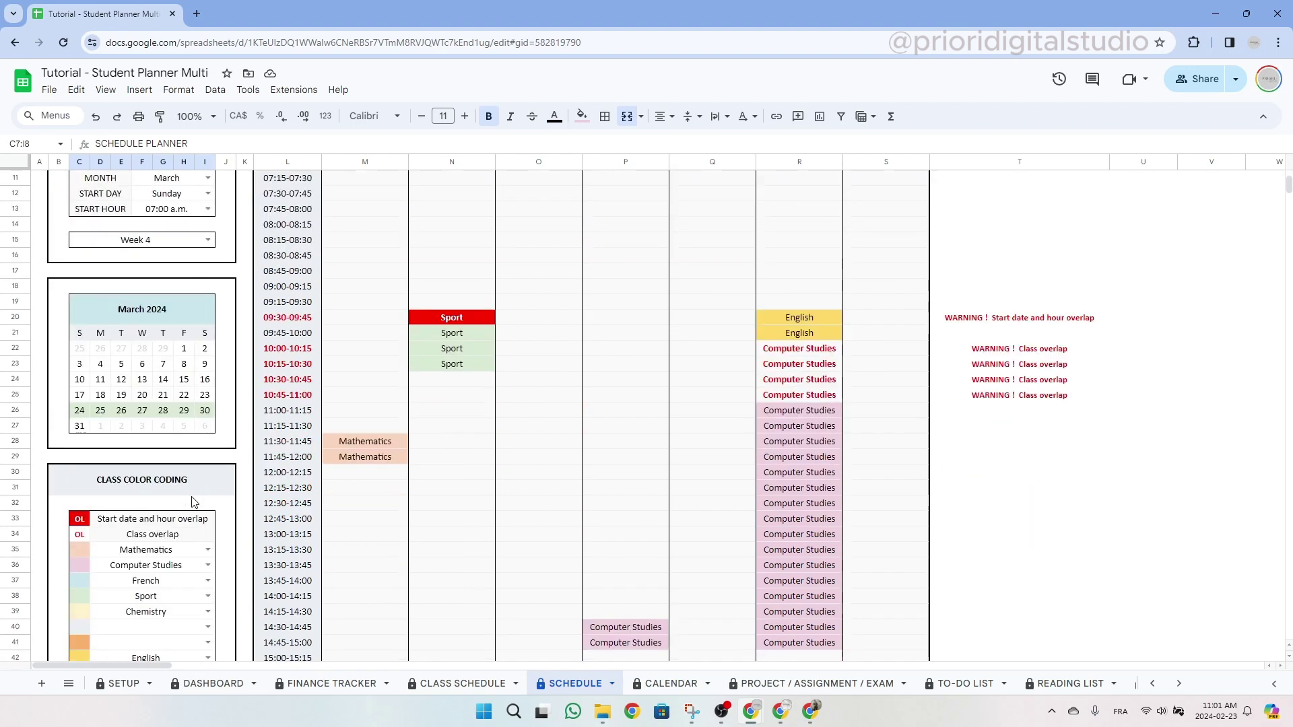
{"action": "scroll", "coordinate": [192, 501], "scroll_direction": "down", "scroll_amount": 2}
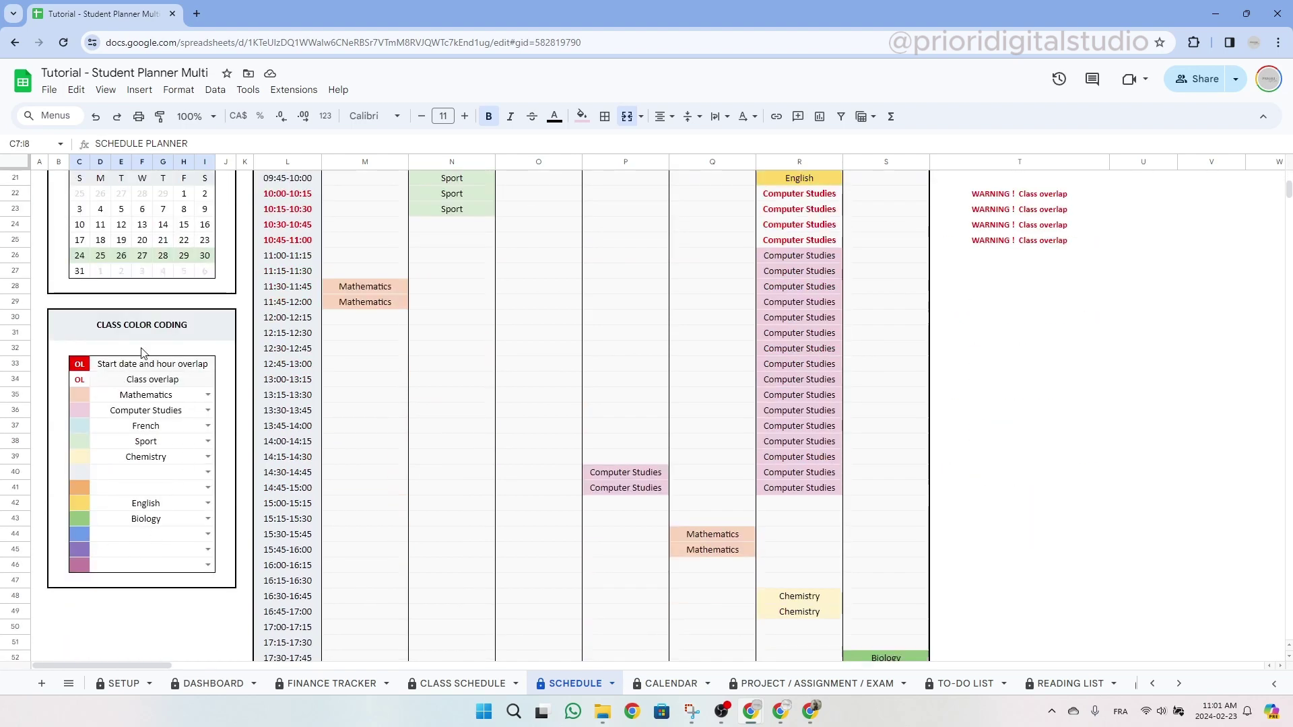
{"action": "scroll", "coordinate": [557, 502], "scroll_direction": "up", "scroll_amount": 4}
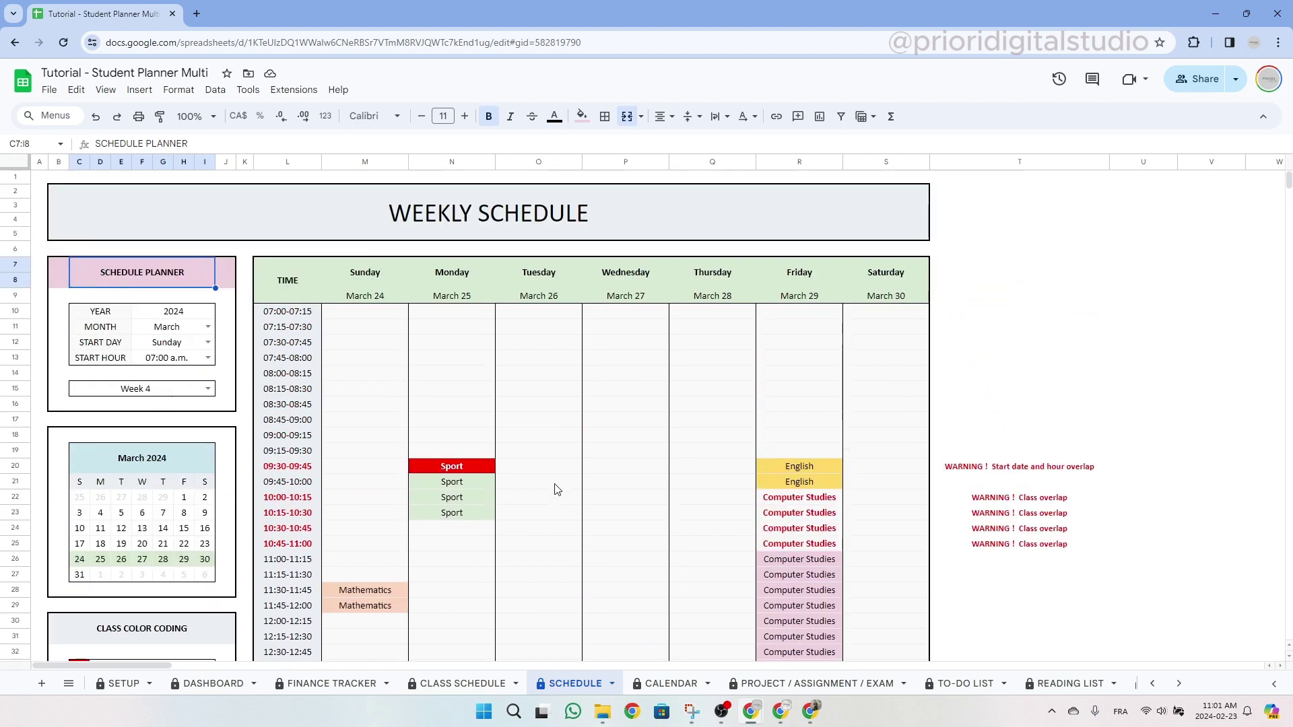
{"action": "left_click_drag", "start_coordinate": [272, 282], "coordinate": [890, 510]}
{"action": "scroll", "coordinate": [887, 505], "scroll_direction": "down", "scroll_amount": 2}
{"action": "scroll", "coordinate": [887, 505], "scroll_direction": "up", "scroll_amount": 4}
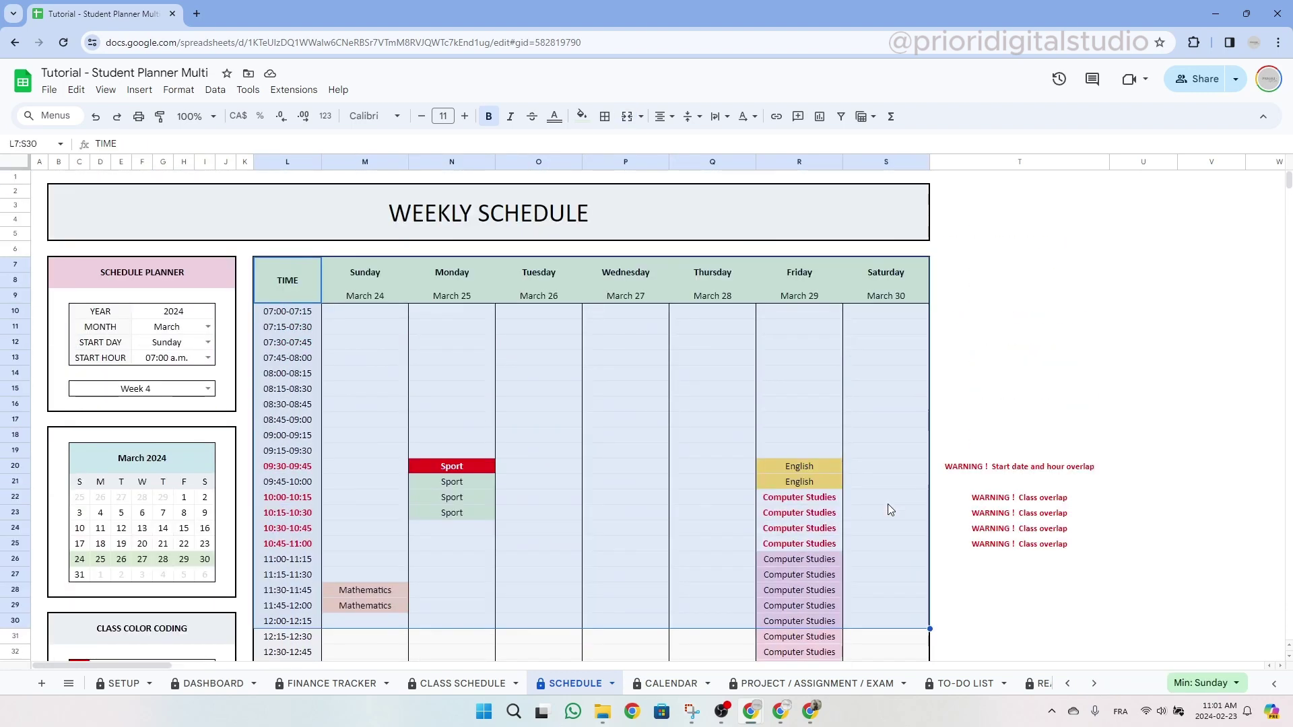
{"action": "left_click", "coordinate": [606, 222]}
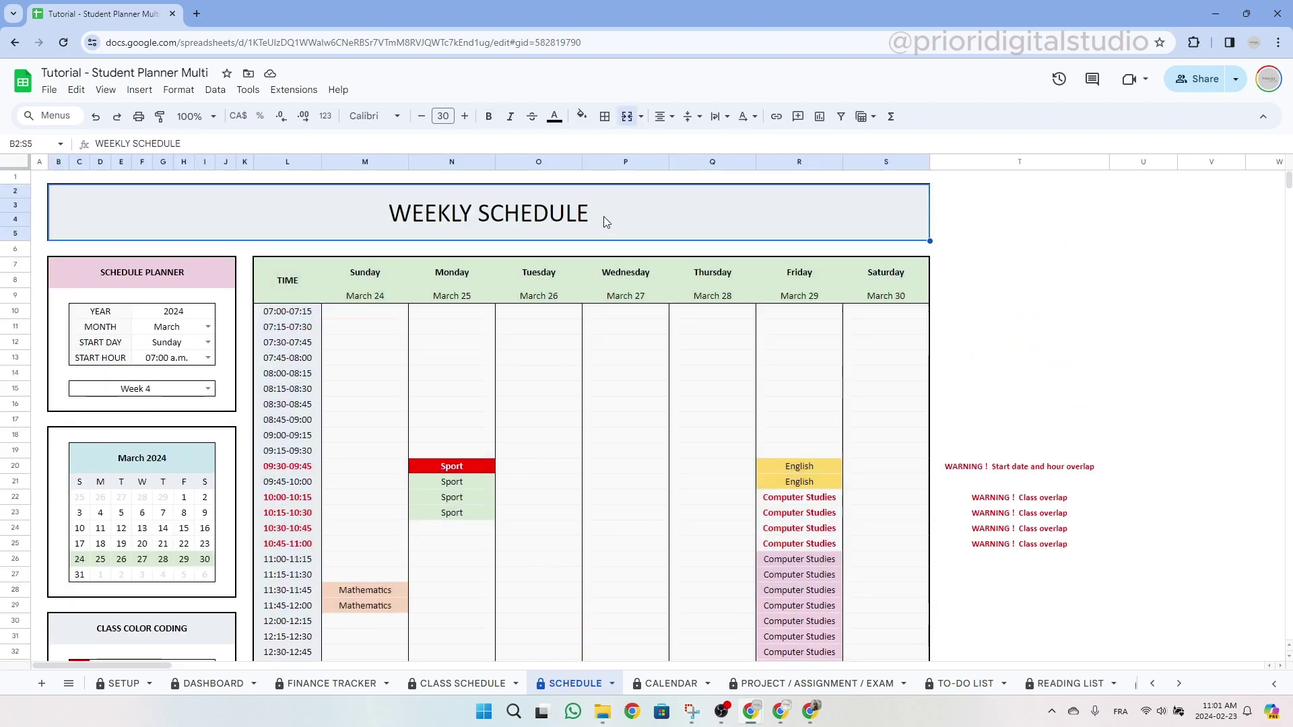
{"action": "left_click", "coordinate": [189, 313]}
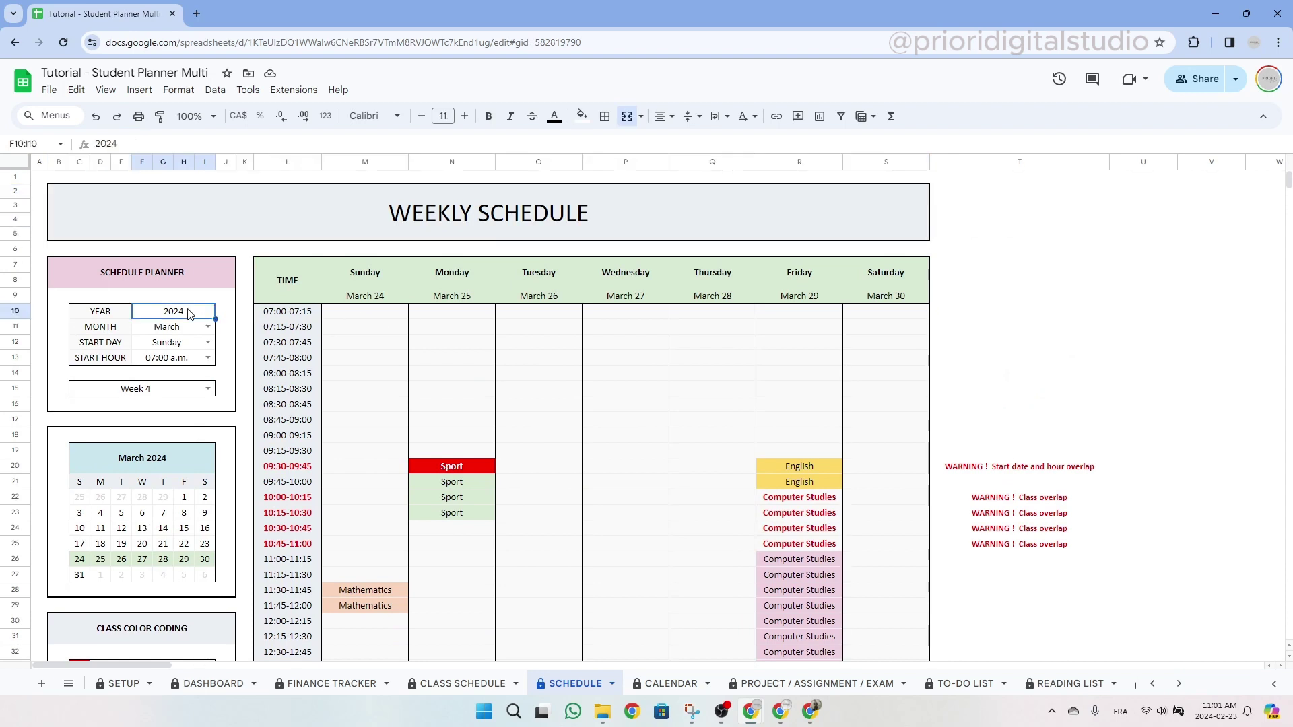
{"action": "type", "text": "2024"}
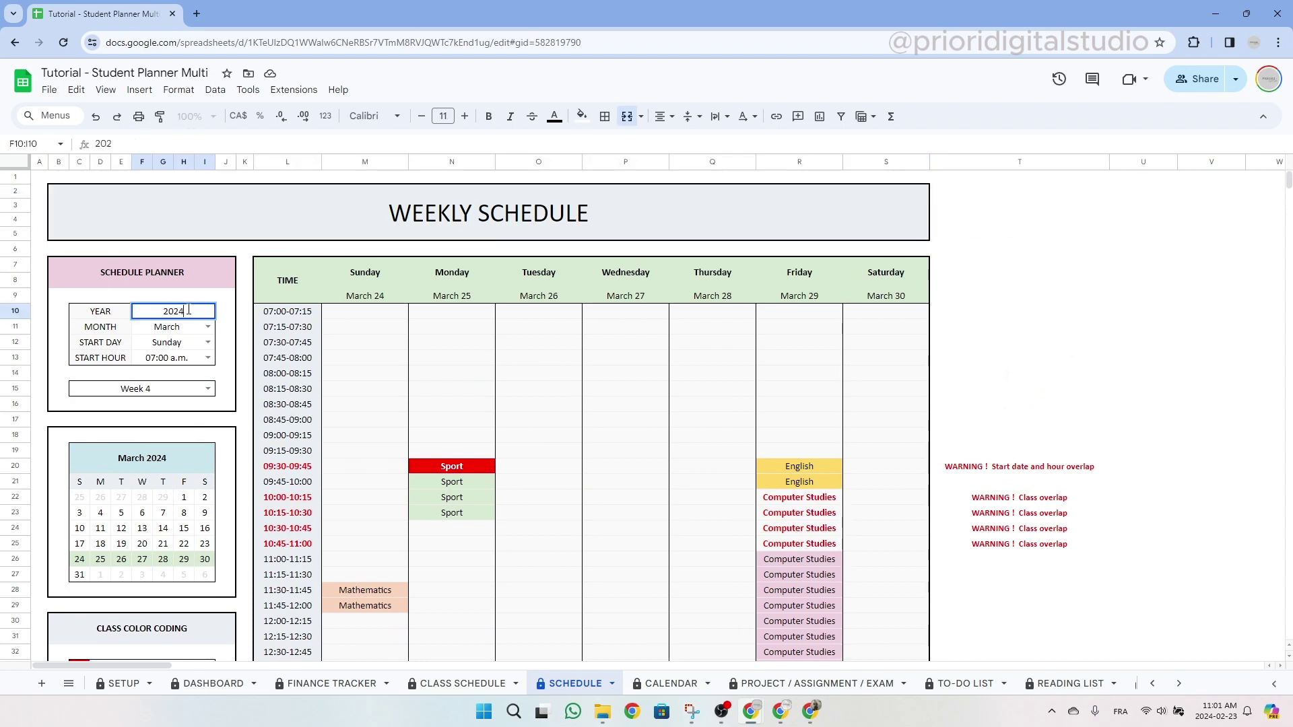
{"action": "key", "text": "Return"}
{"action": "left_click", "coordinate": [208, 326]}
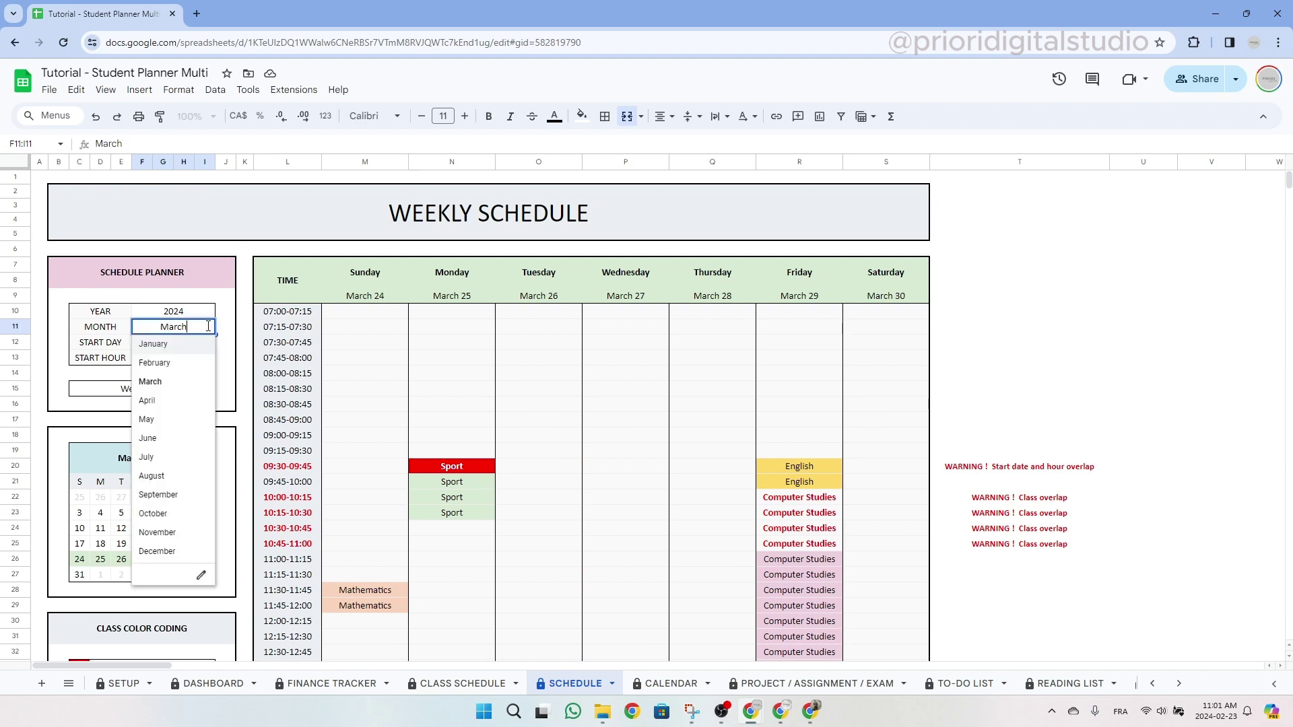
{"action": "left_click", "coordinate": [160, 383]}
{"action": "left_click", "coordinate": [206, 343]}
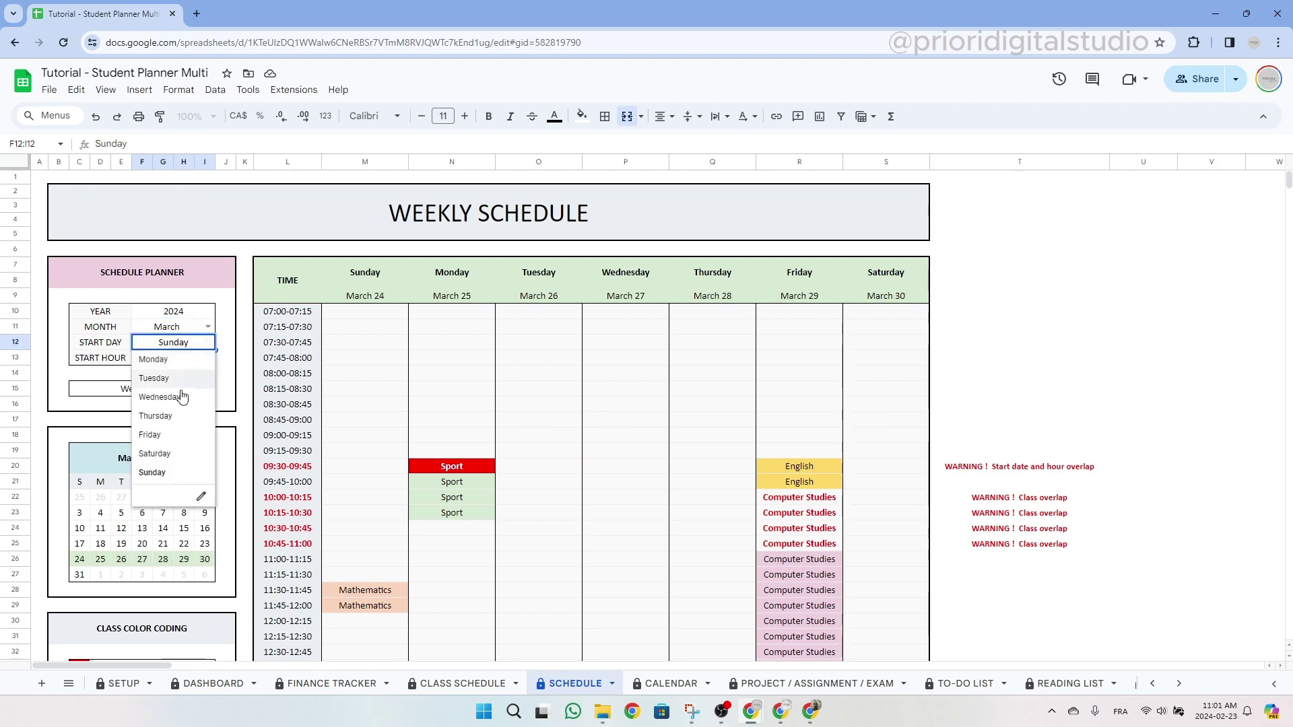
{"action": "left_click", "coordinate": [179, 471]}
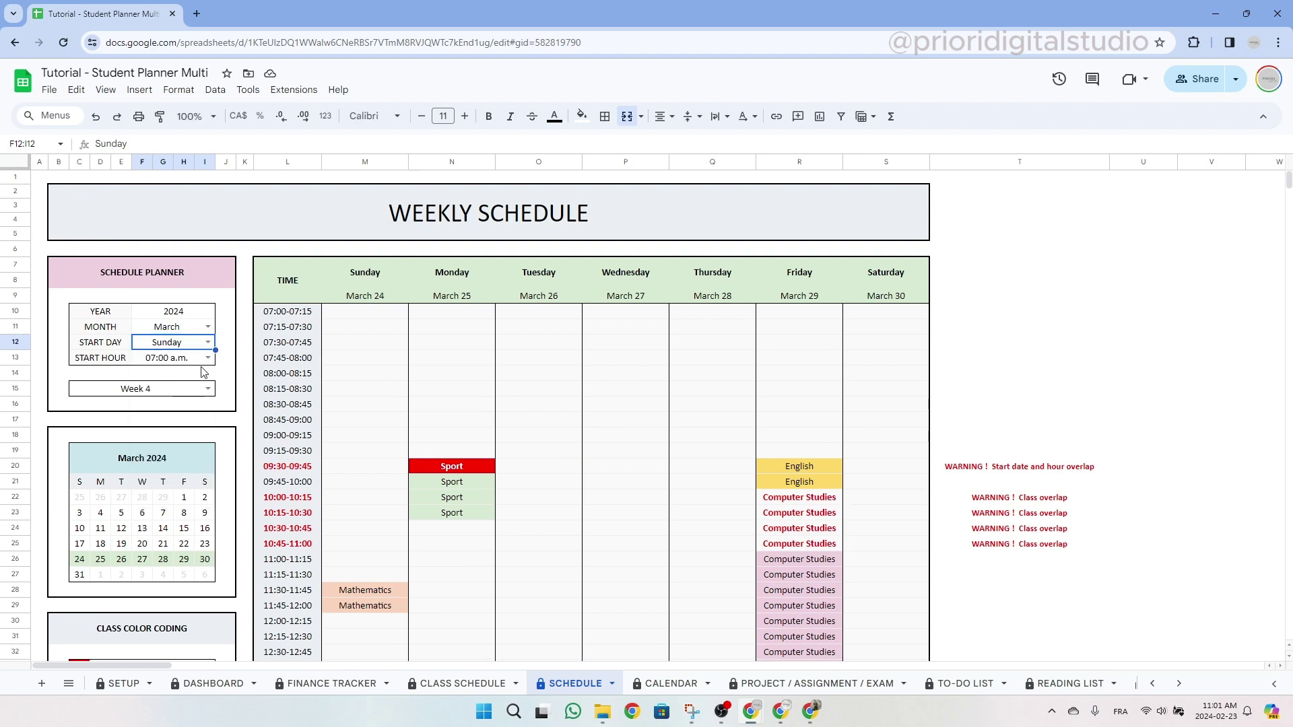
{"action": "left_click", "coordinate": [208, 358]}
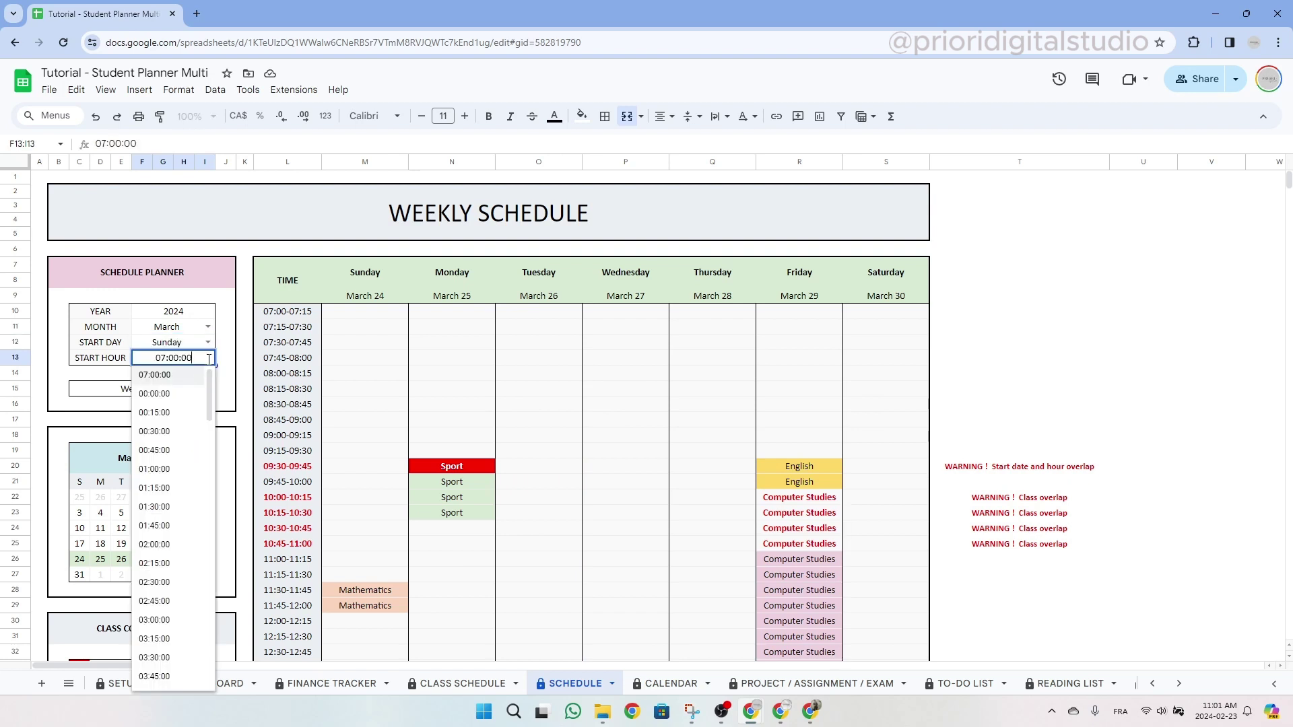
{"action": "left_click", "coordinate": [167, 377]}
{"action": "left_click", "coordinate": [227, 360]}
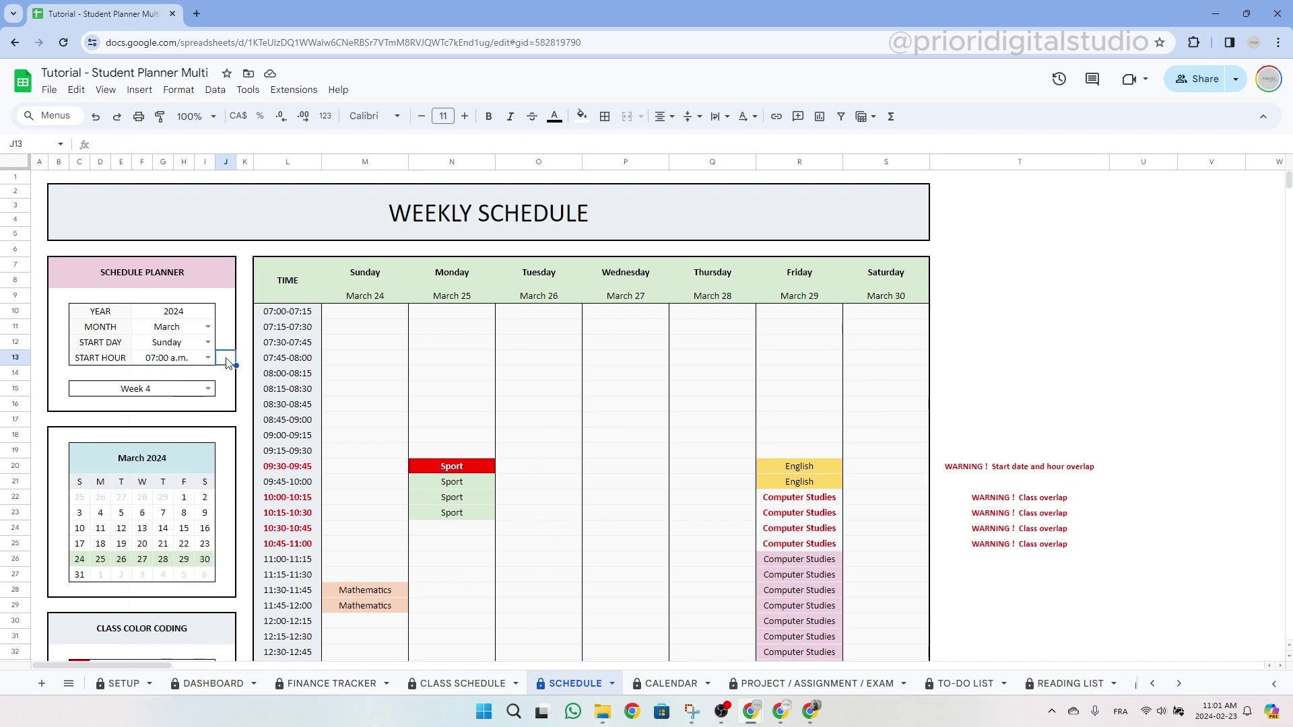
{"action": "left_click", "coordinate": [208, 388]}
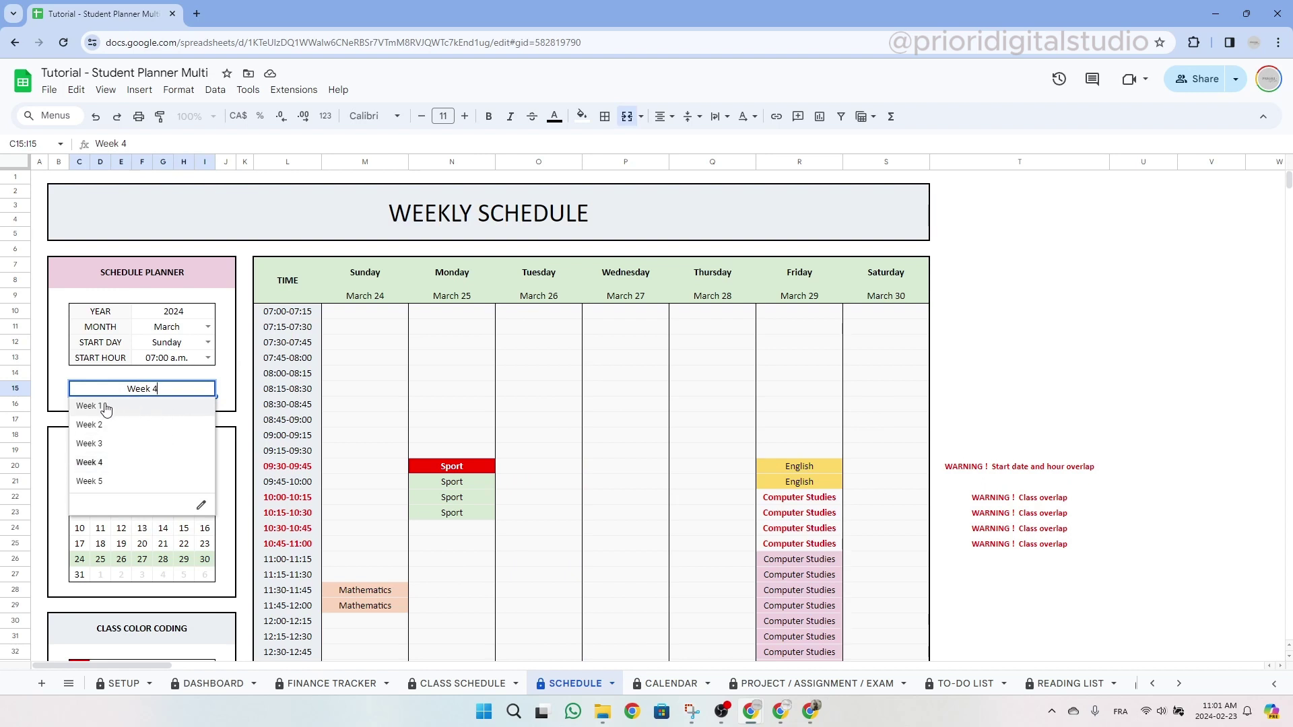
{"action": "left_click", "coordinate": [130, 466]}
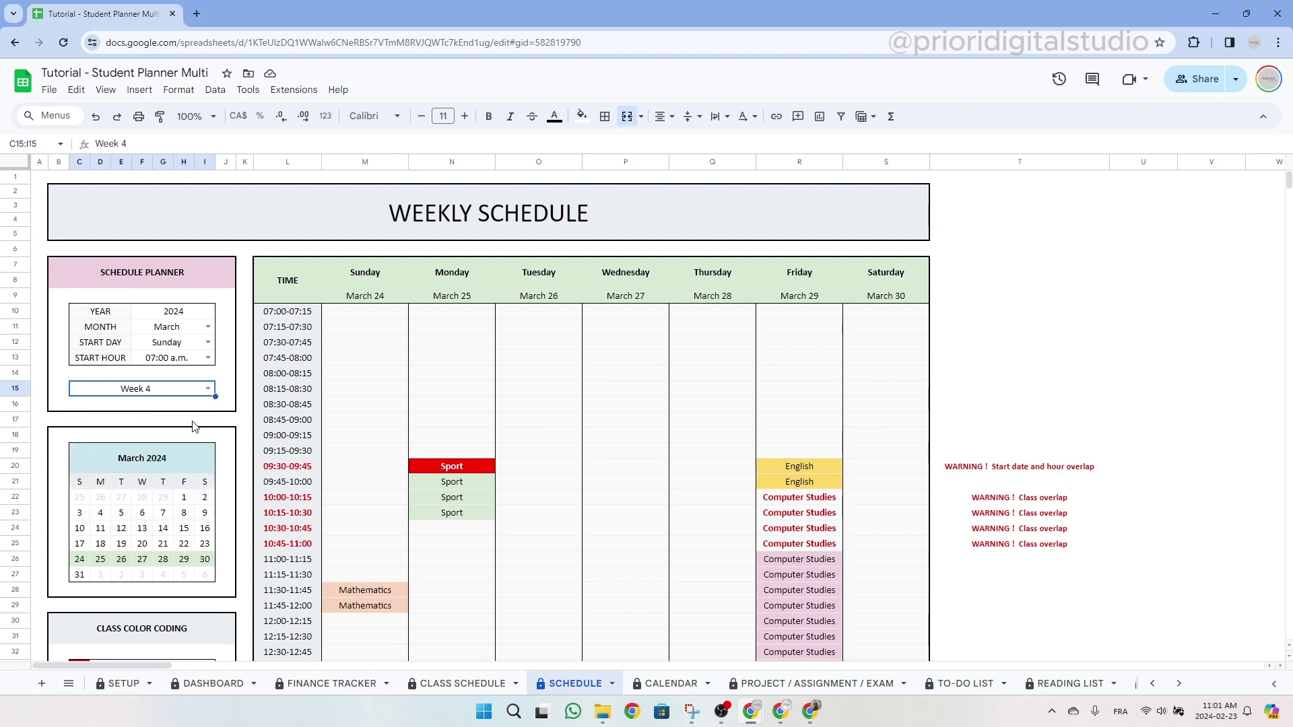
{"action": "left_click", "coordinate": [226, 400]}
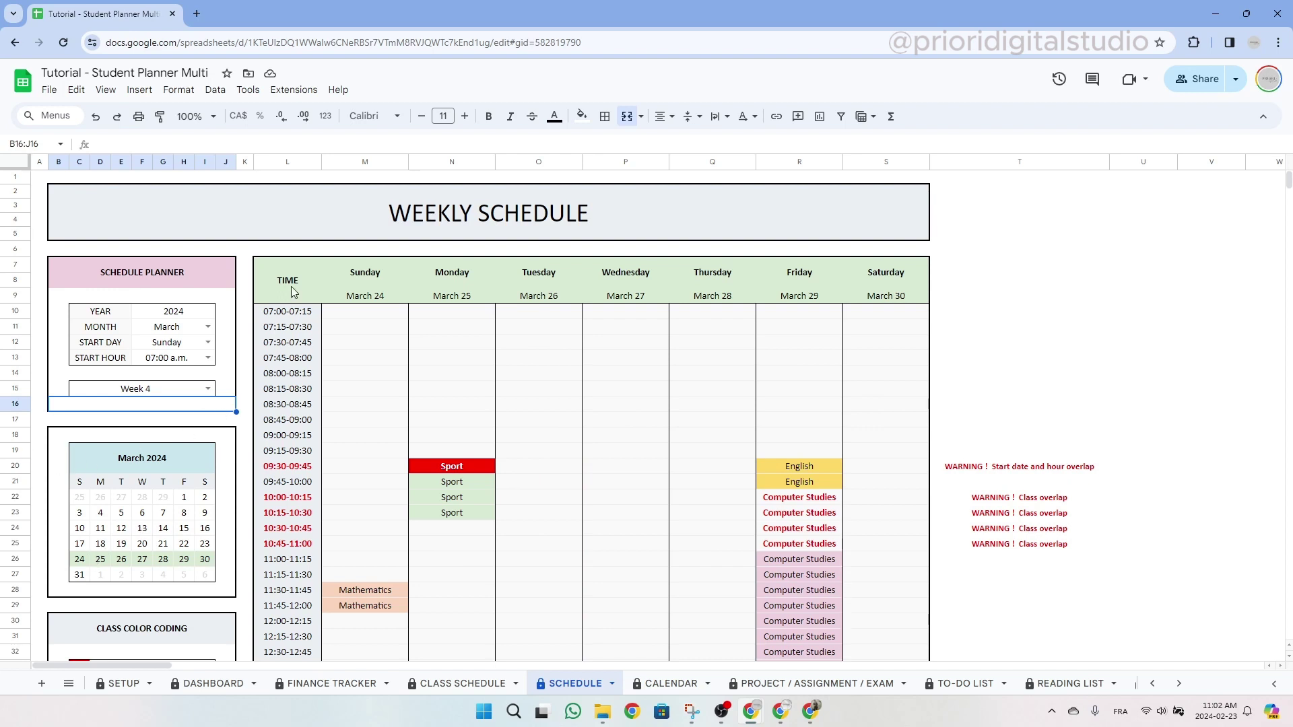
{"action": "left_click_drag", "start_coordinate": [294, 283], "coordinate": [875, 592]}
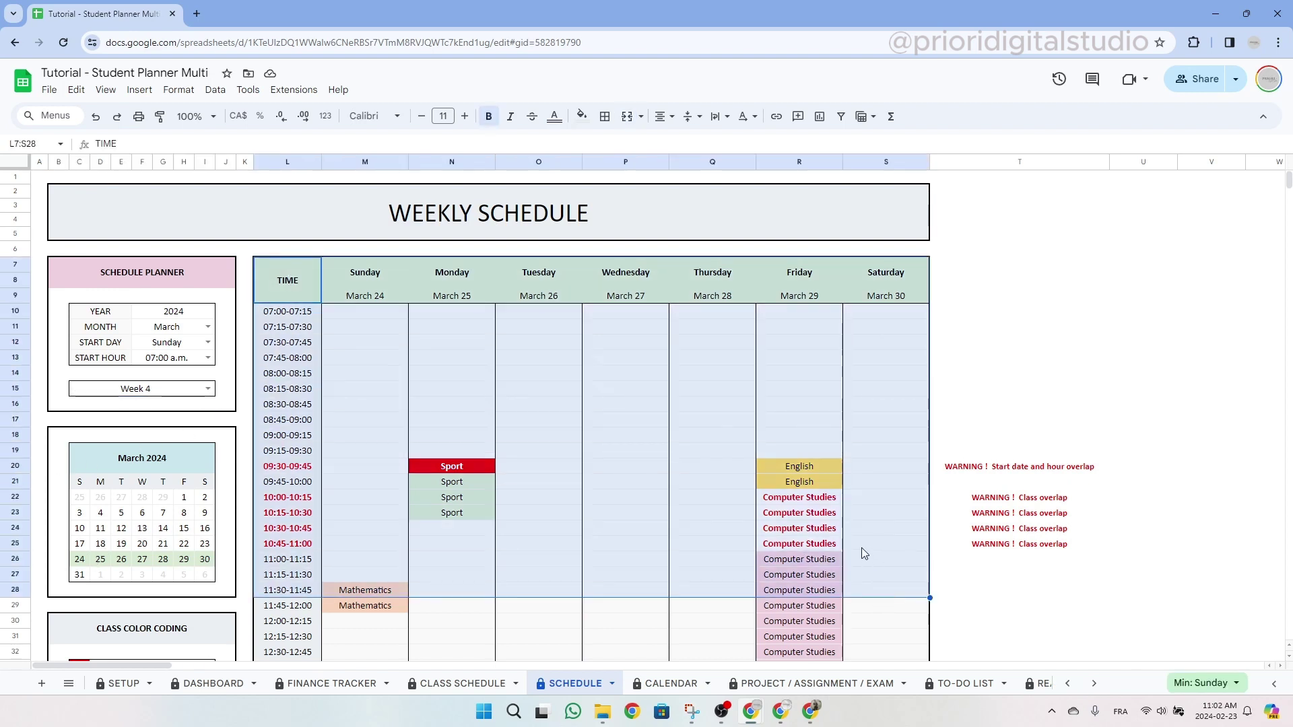
{"action": "left_click", "coordinate": [809, 375]}
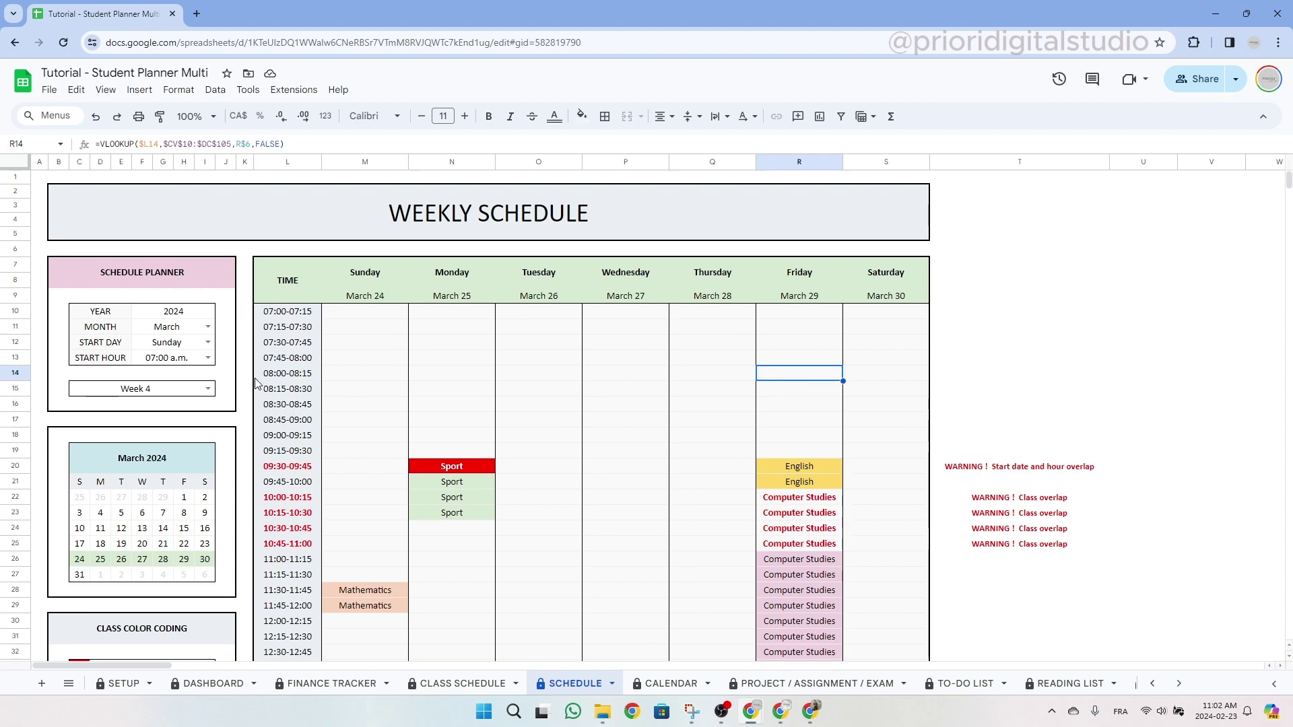
{"action": "scroll", "coordinate": [258, 385], "scroll_direction": "down", "scroll_amount": 5}
{"action": "left_click_drag", "start_coordinate": [144, 333], "coordinate": [165, 572]}
{"action": "left_click", "coordinate": [222, 381]}
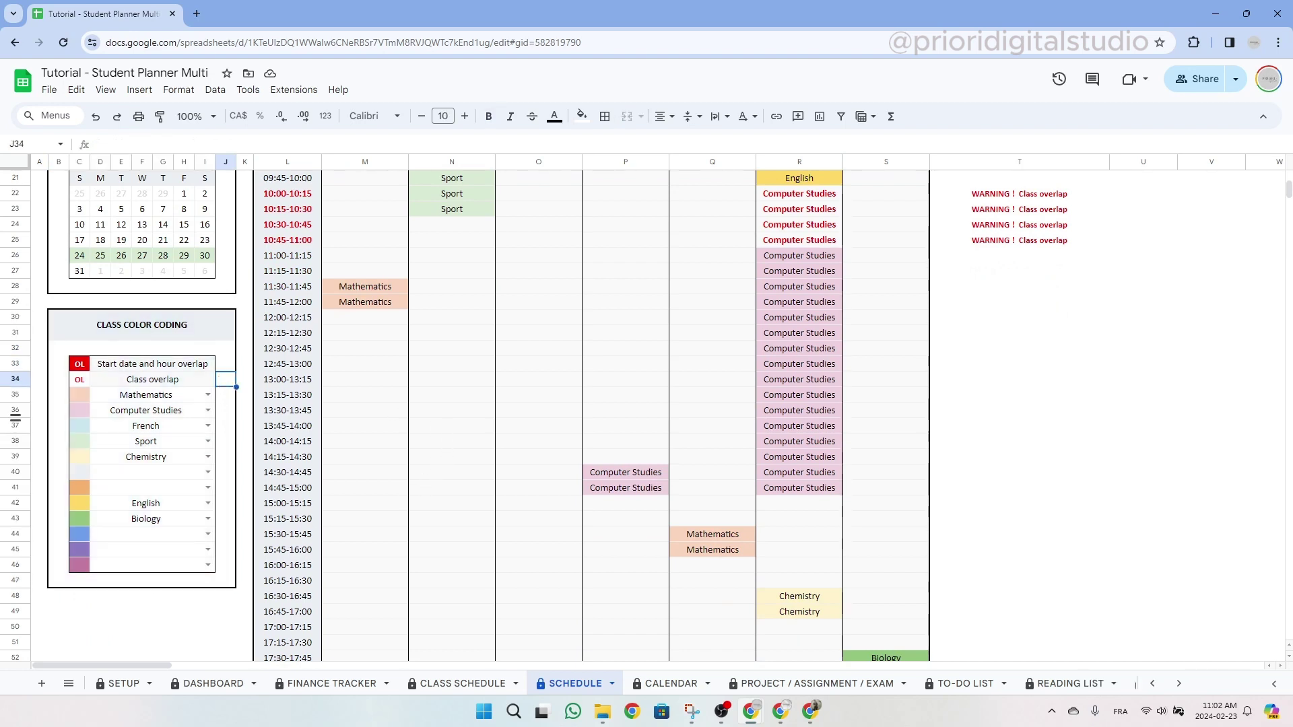
{"action": "left_click", "coordinate": [135, 379]}
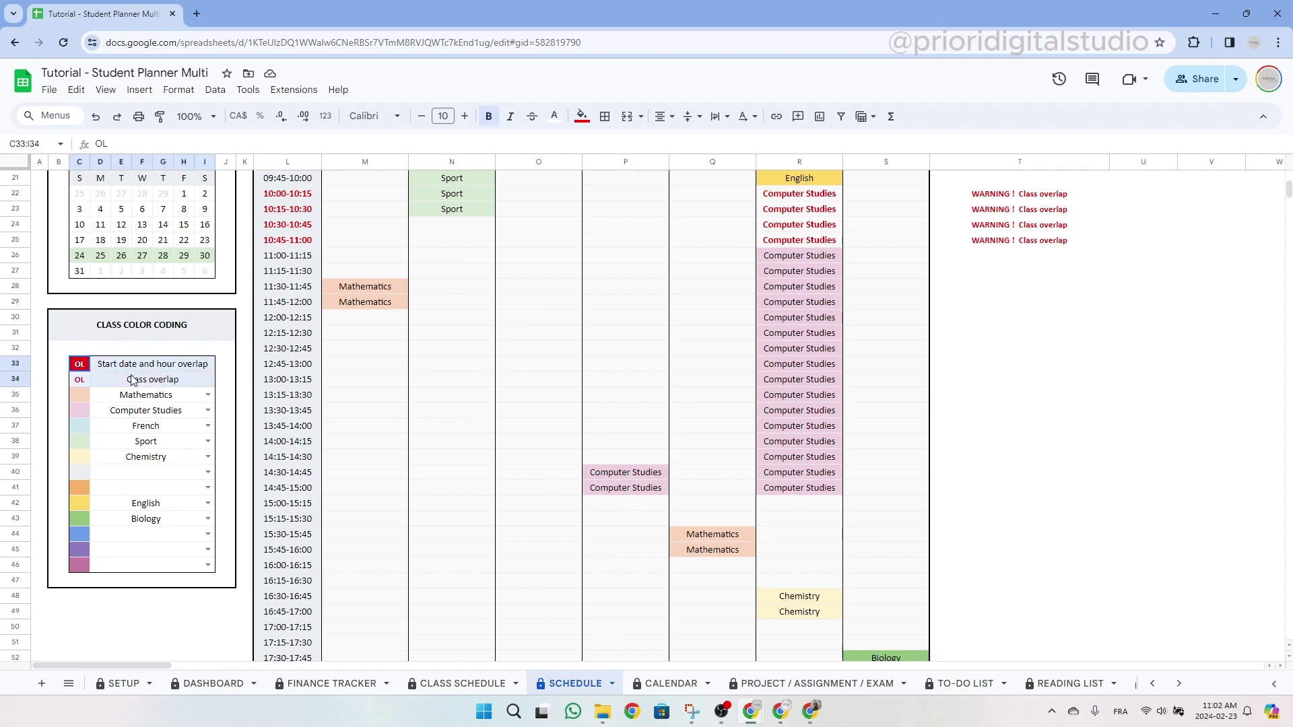
{"action": "left_click", "coordinate": [193, 369]}
{"action": "left_click", "coordinate": [194, 381]}
{"action": "left_click", "coordinate": [236, 412]}
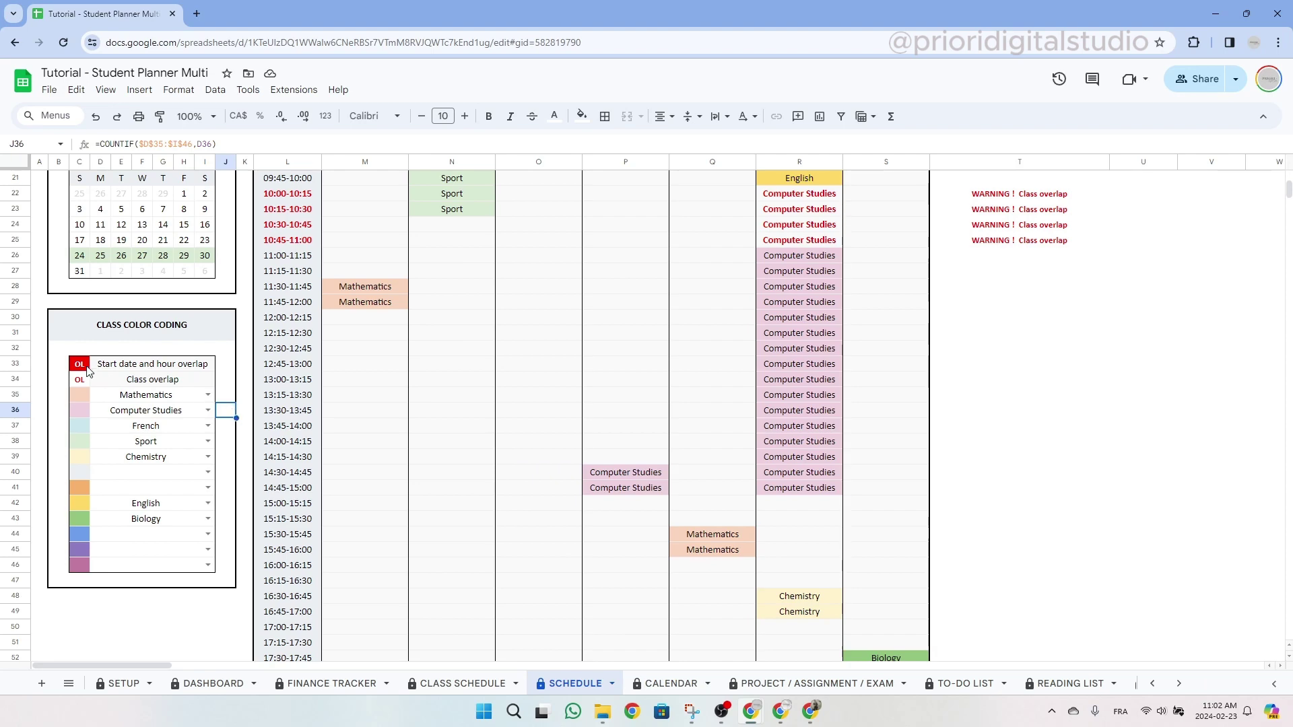
{"action": "left_click_drag", "start_coordinate": [79, 366], "coordinate": [144, 367]}
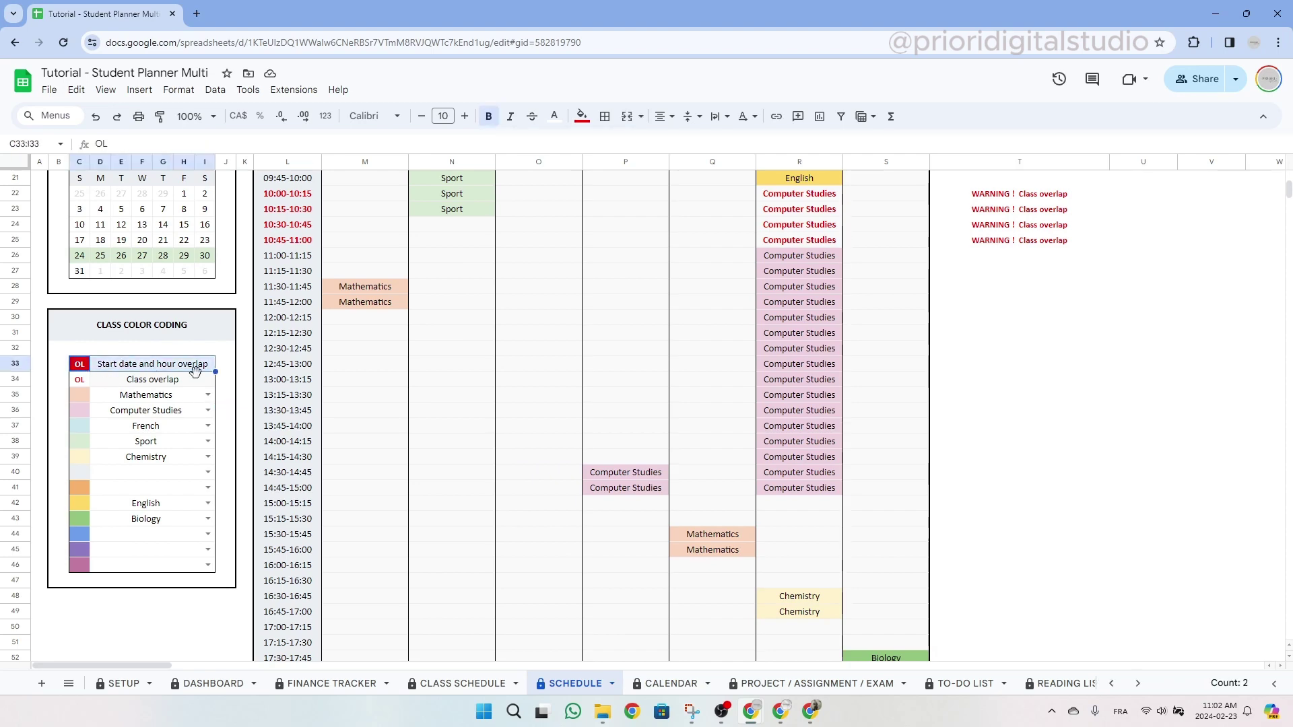
{"action": "scroll", "coordinate": [303, 451], "scroll_direction": "up", "scroll_amount": 3}
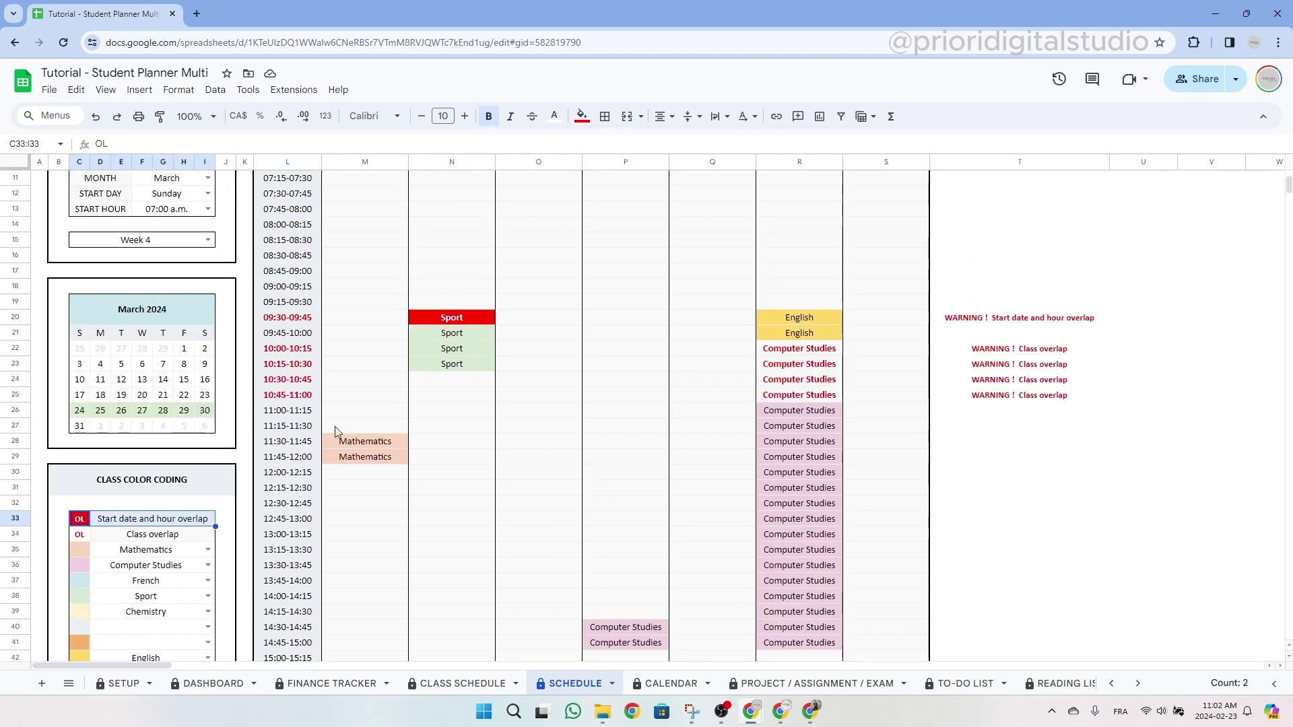
{"action": "left_click", "coordinate": [455, 320]}
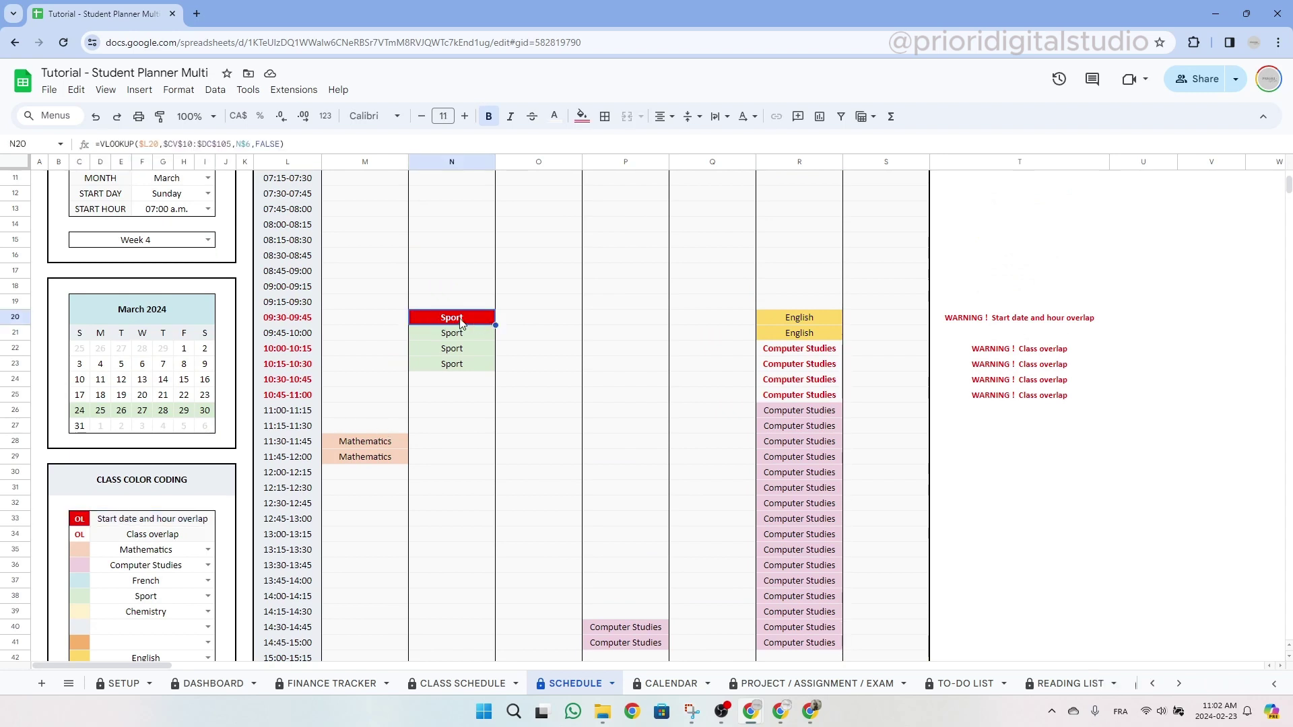
{"action": "scroll", "coordinate": [478, 326], "scroll_direction": "up", "scroll_amount": 3}
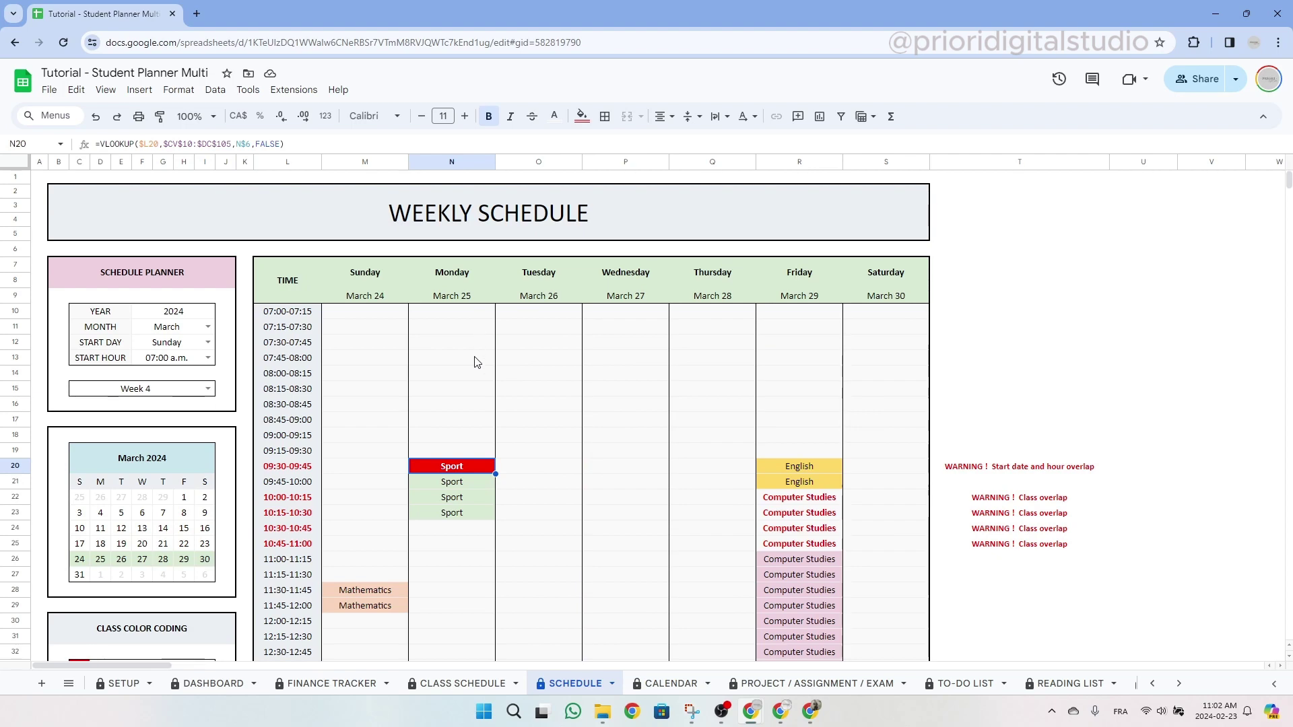
Step: On CLASS SCHEDULE, change Monday's 2024-02-05 French start time from 09:30 to 13:30:00
{"action": "left_click", "coordinate": [464, 682]}
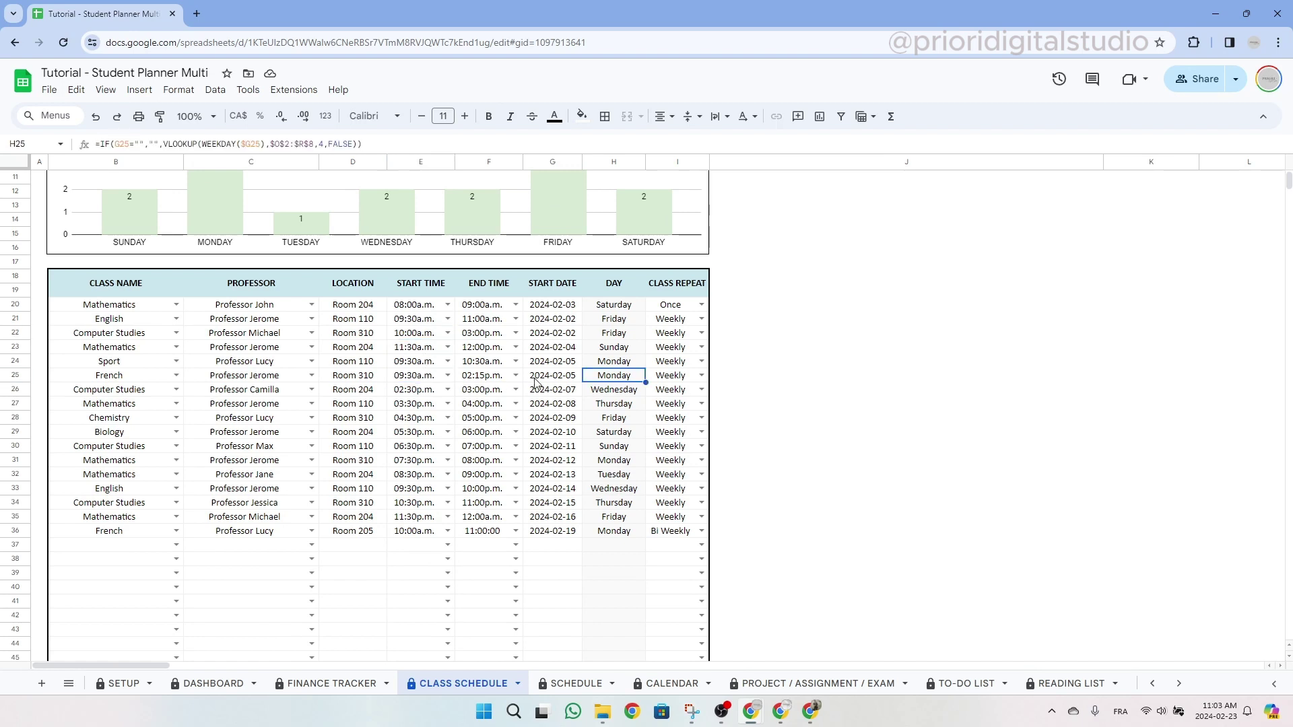
{"action": "left_click", "coordinate": [553, 365]}
{"action": "left_click", "coordinate": [556, 378]}
{"action": "left_click", "coordinate": [558, 365]}
{"action": "left_click", "coordinate": [558, 377]}
{"action": "left_click", "coordinate": [395, 365]}
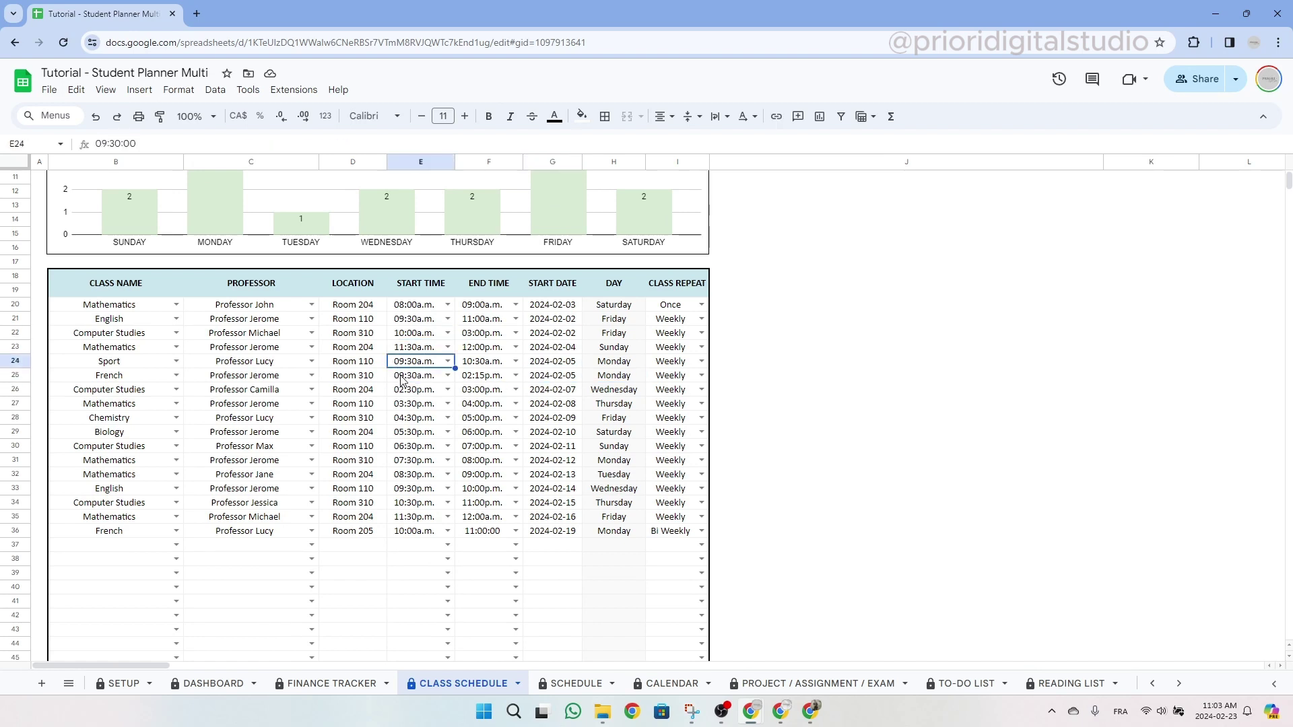
{"action": "left_click", "coordinate": [401, 375]}
{"action": "left_click", "coordinate": [423, 364]}
{"action": "double_click", "coordinate": [422, 375]}
{"action": "scroll", "coordinate": [450, 485], "scroll_direction": "down", "scroll_amount": 3}
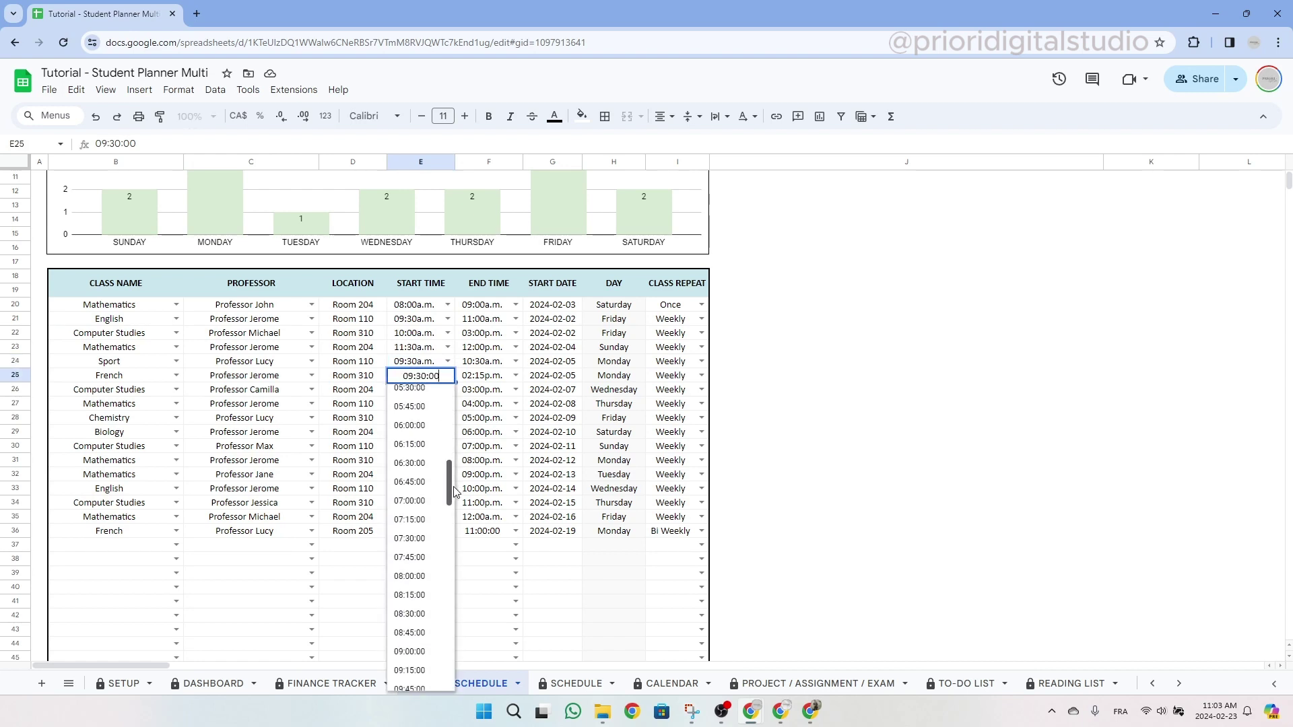
{"action": "left_click_drag", "start_coordinate": [450, 498], "coordinate": [448, 549]}
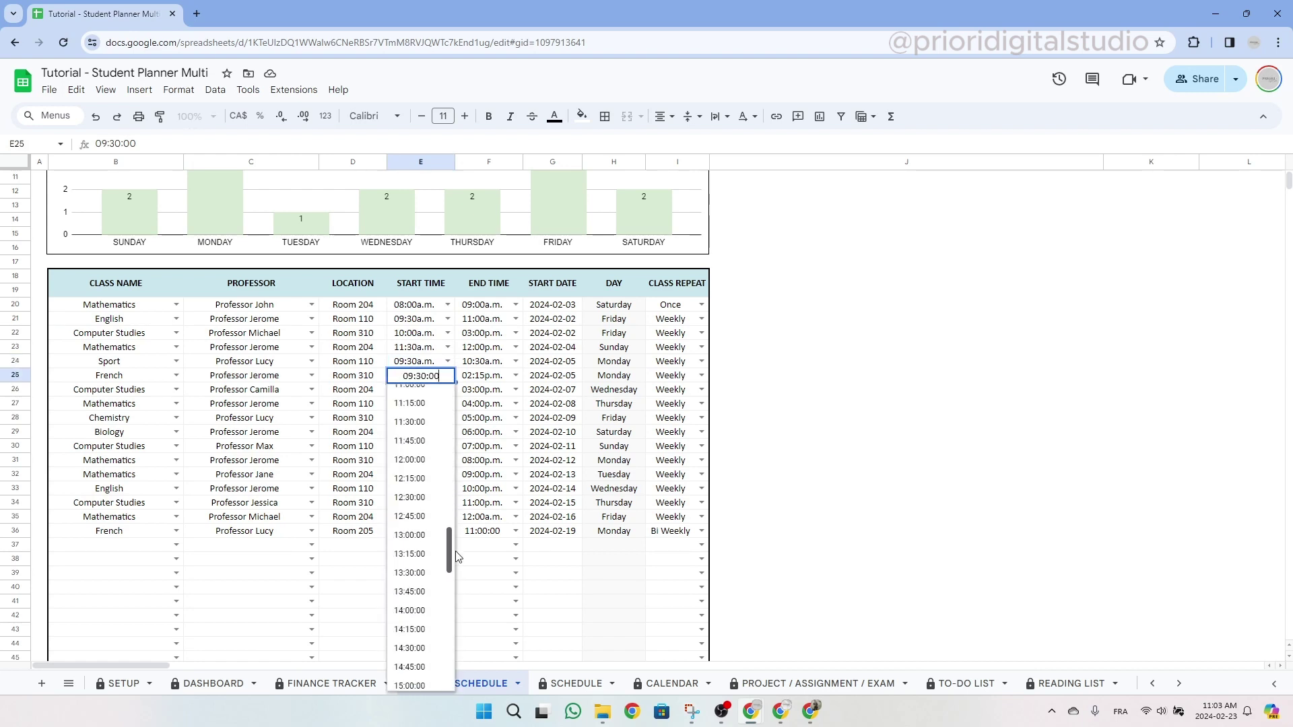
{"action": "left_click", "coordinate": [425, 573]}
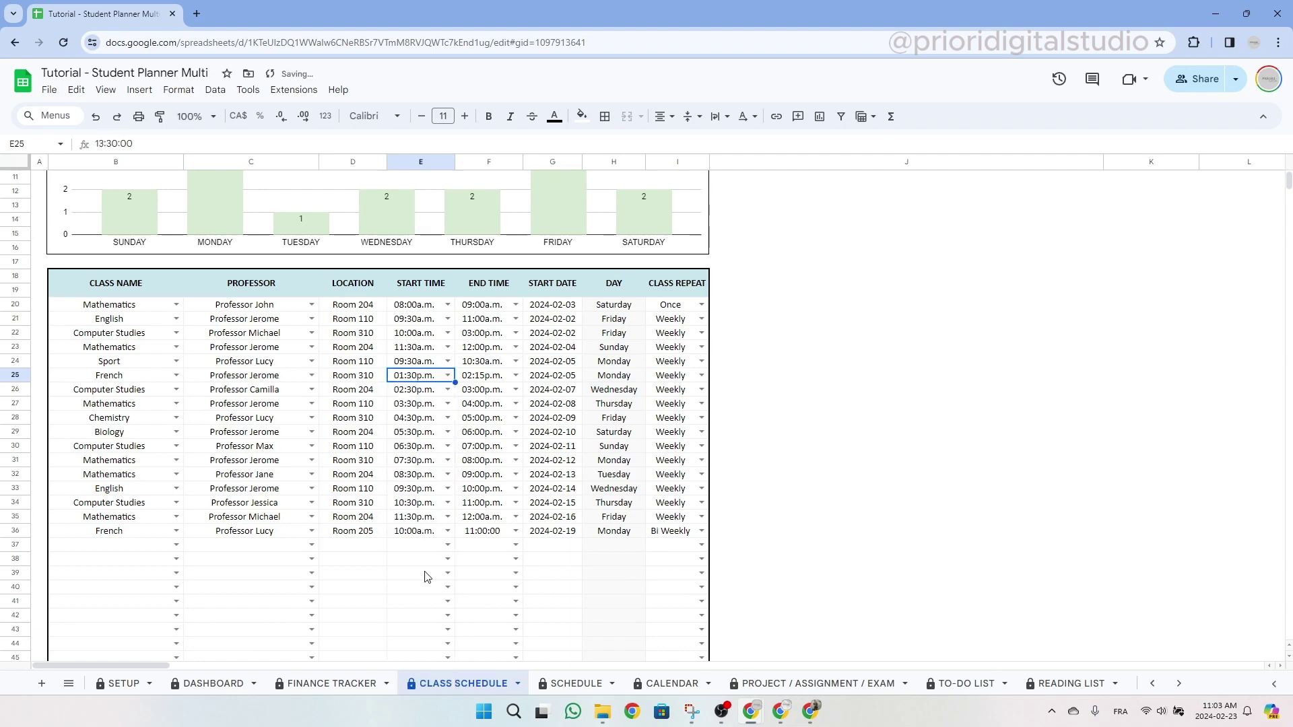
Step: Inspect Monday's Sport and French blocks, the Class overlap legend and Friday's red Computer Studies slots
{"action": "left_click", "coordinate": [582, 685]}
{"action": "scroll", "coordinate": [460, 360], "scroll_direction": "down", "scroll_amount": 5}
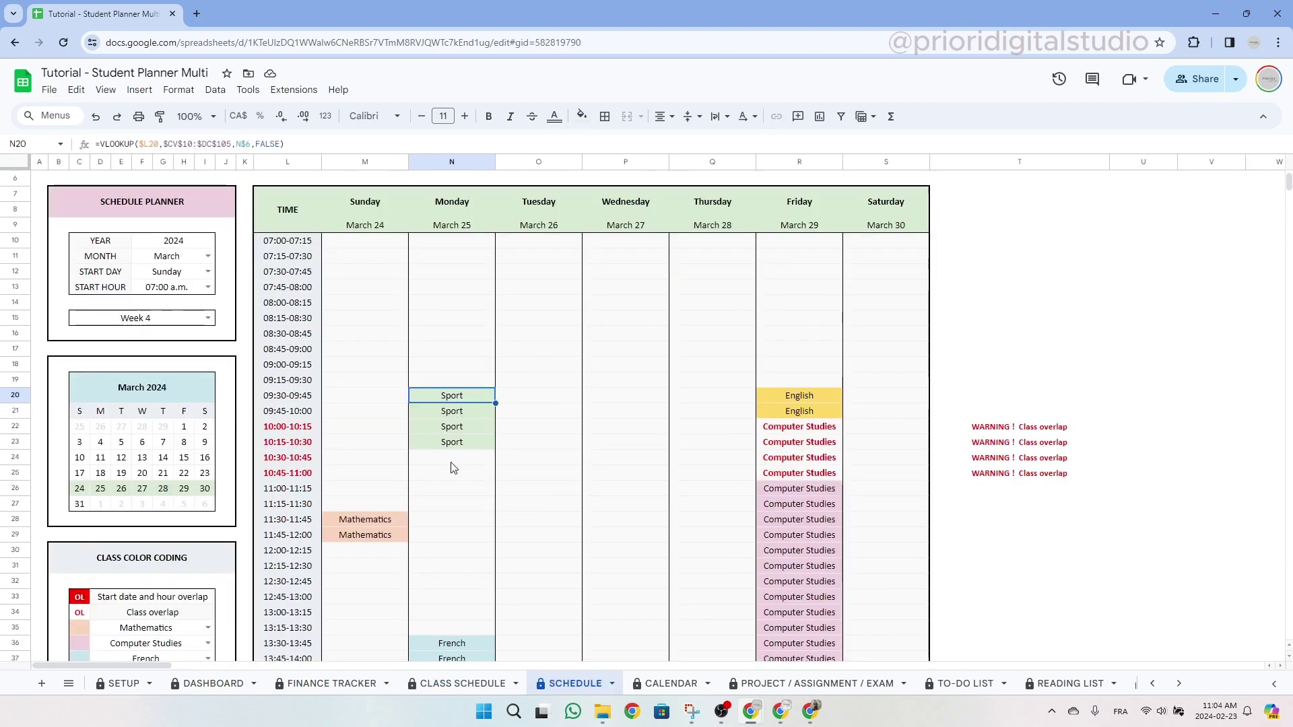
{"action": "left_click_drag", "start_coordinate": [465, 241], "coordinate": [463, 286]}
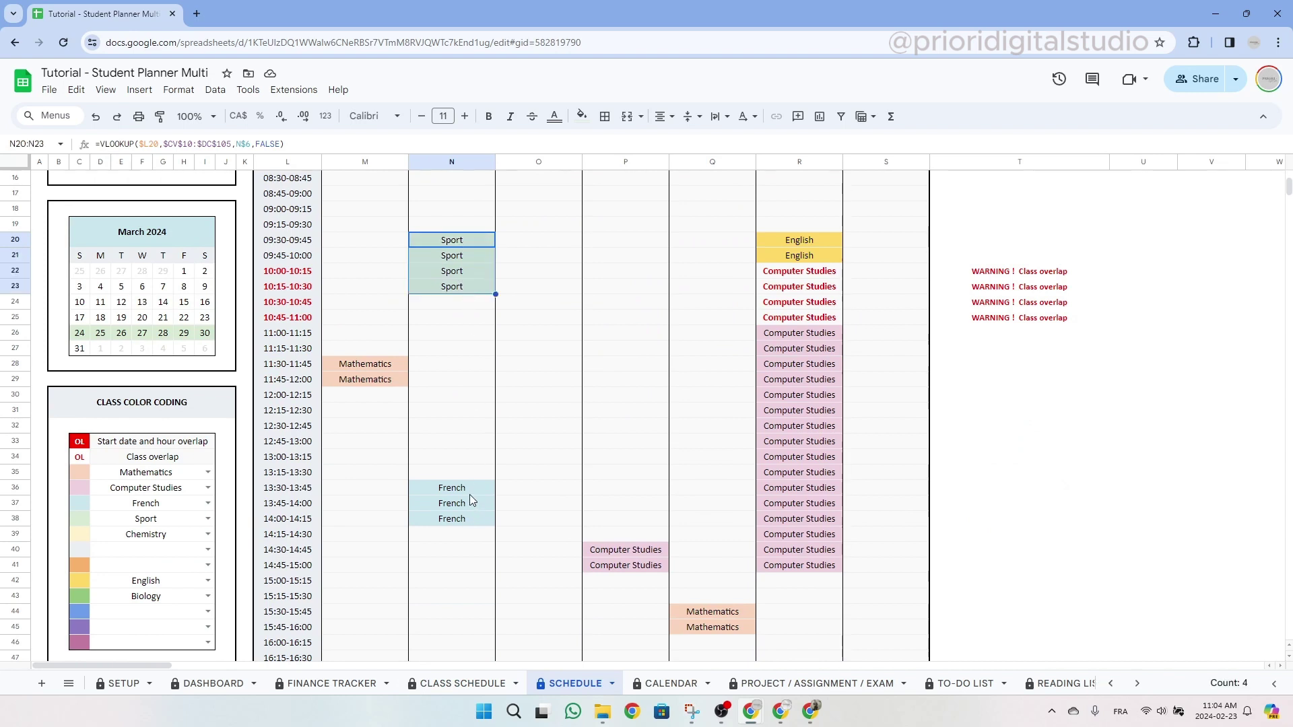
{"action": "left_click_drag", "start_coordinate": [470, 491], "coordinate": [472, 520]}
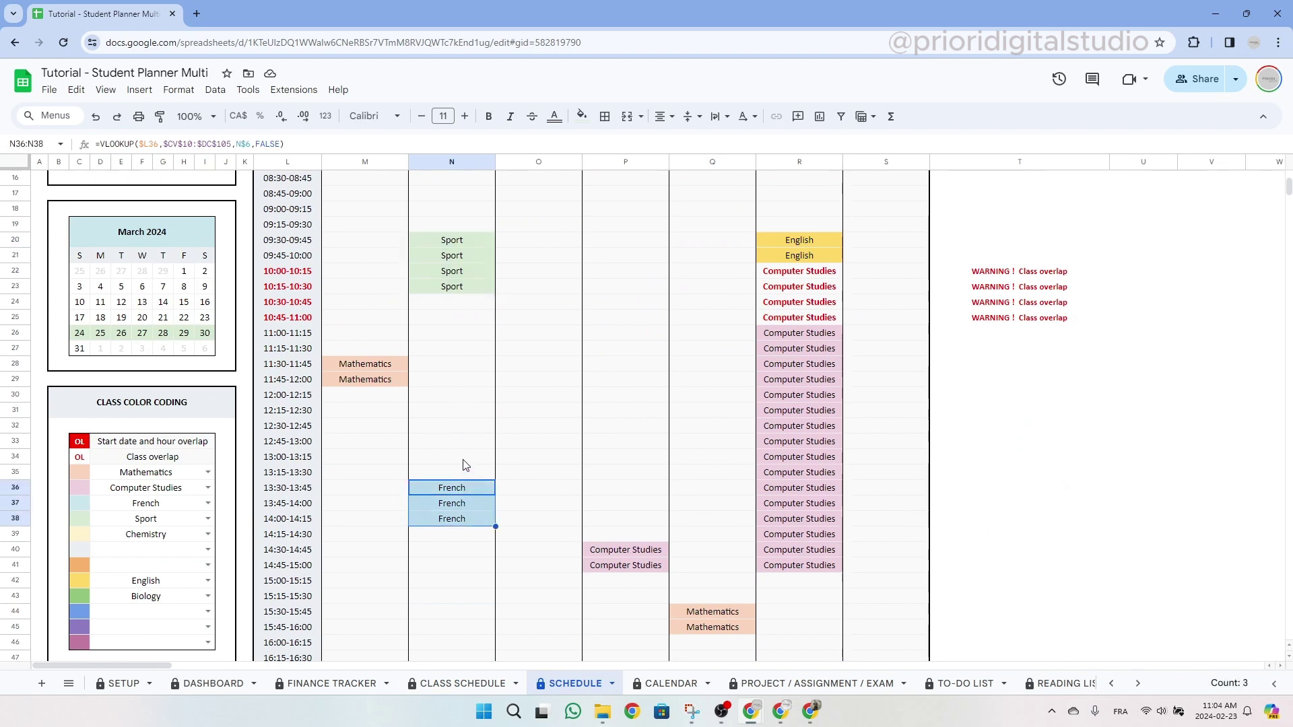
{"action": "left_click", "coordinate": [80, 455]}
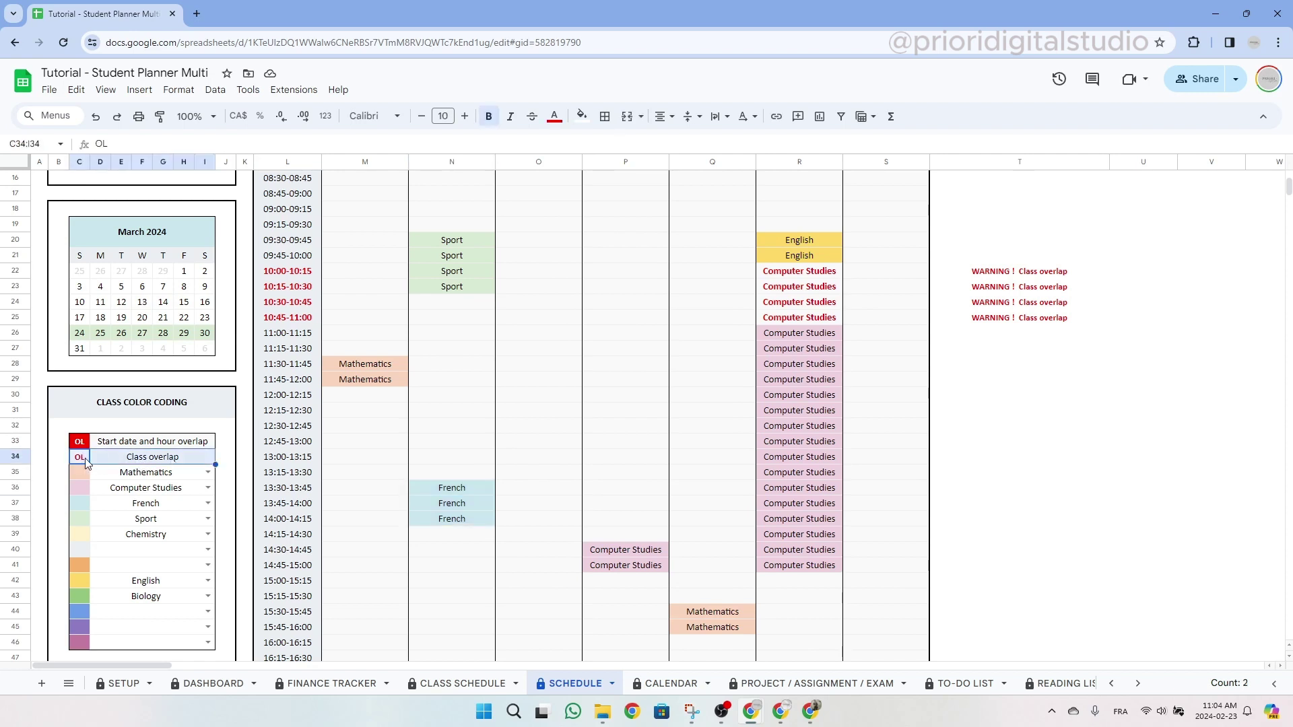
{"action": "left_click_drag", "start_coordinate": [793, 276], "coordinate": [794, 328]}
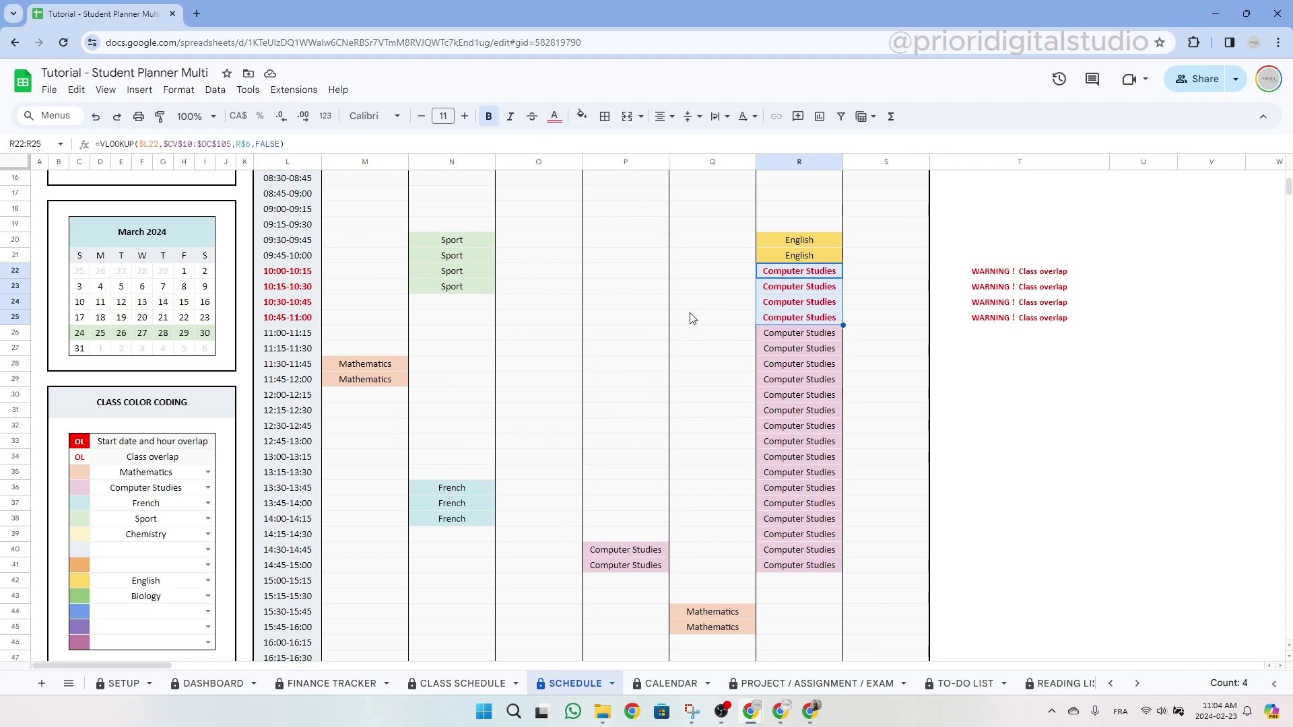
{"action": "left_click_drag", "start_coordinate": [297, 272], "coordinate": [297, 322]}
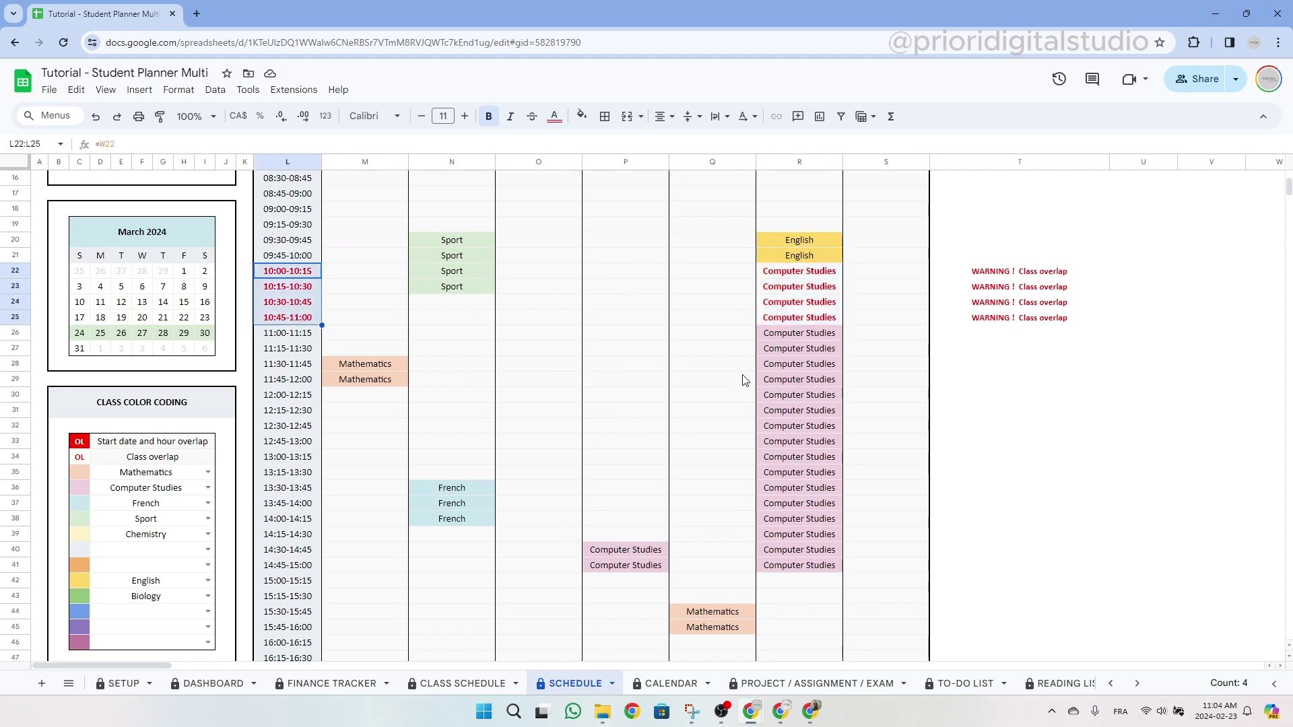
{"action": "left_click", "coordinate": [801, 273]}
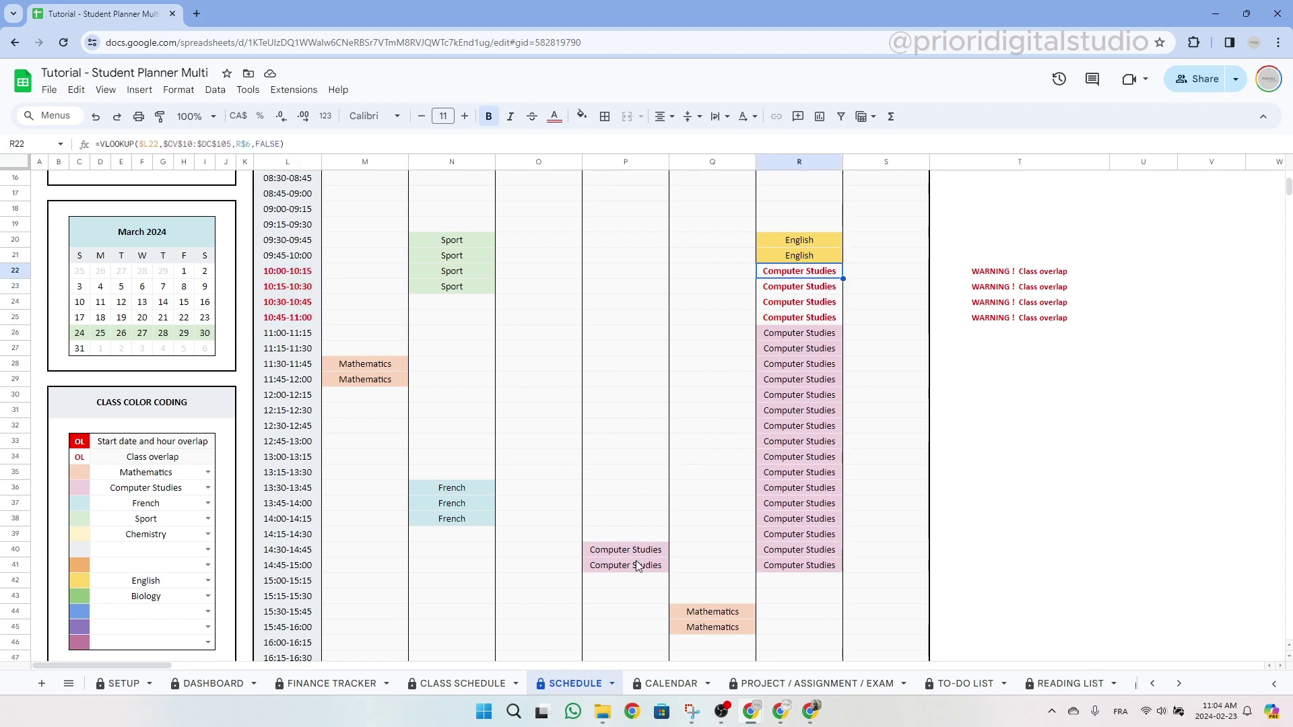
Step: Change the Computer Studies start time on CLASS SCHEDULE to 12:30
{"action": "left_click", "coordinate": [461, 682]}
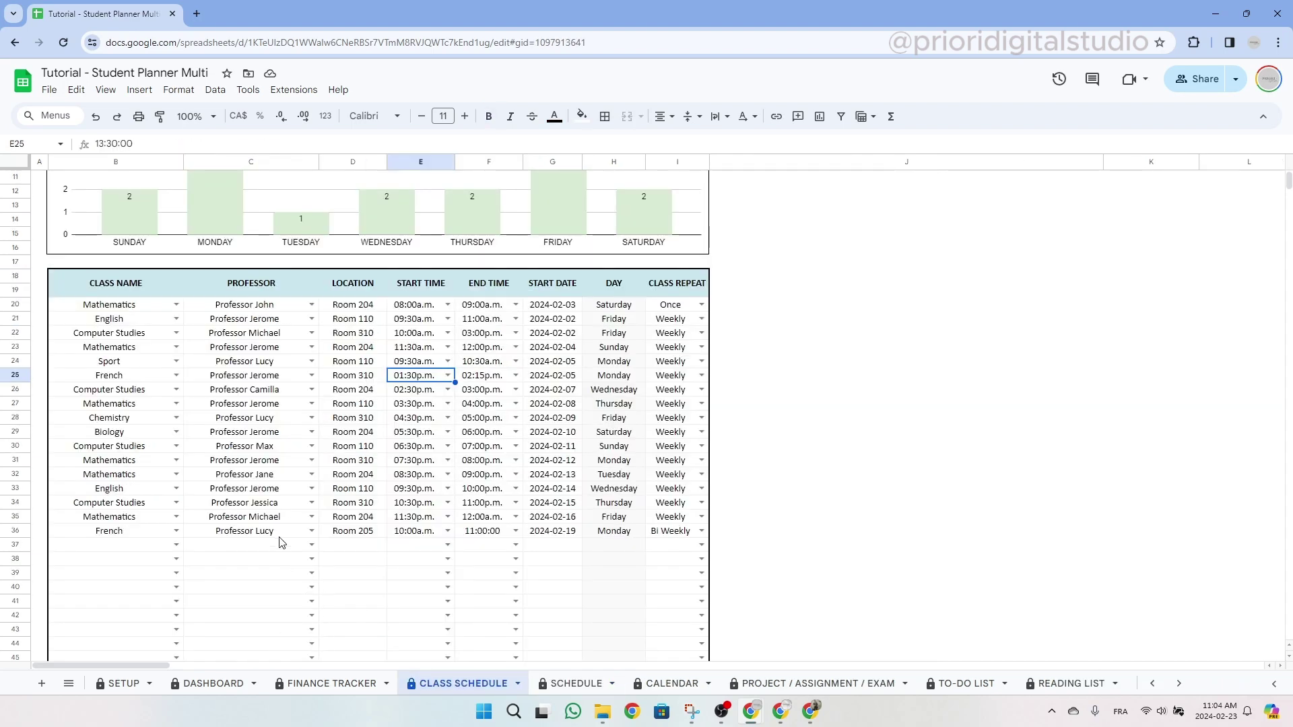
{"action": "left_click", "coordinate": [447, 333]}
{"action": "left_click_drag", "start_coordinate": [447, 362], "coordinate": [451, 515]}
{"action": "left_click", "coordinate": [412, 521]}
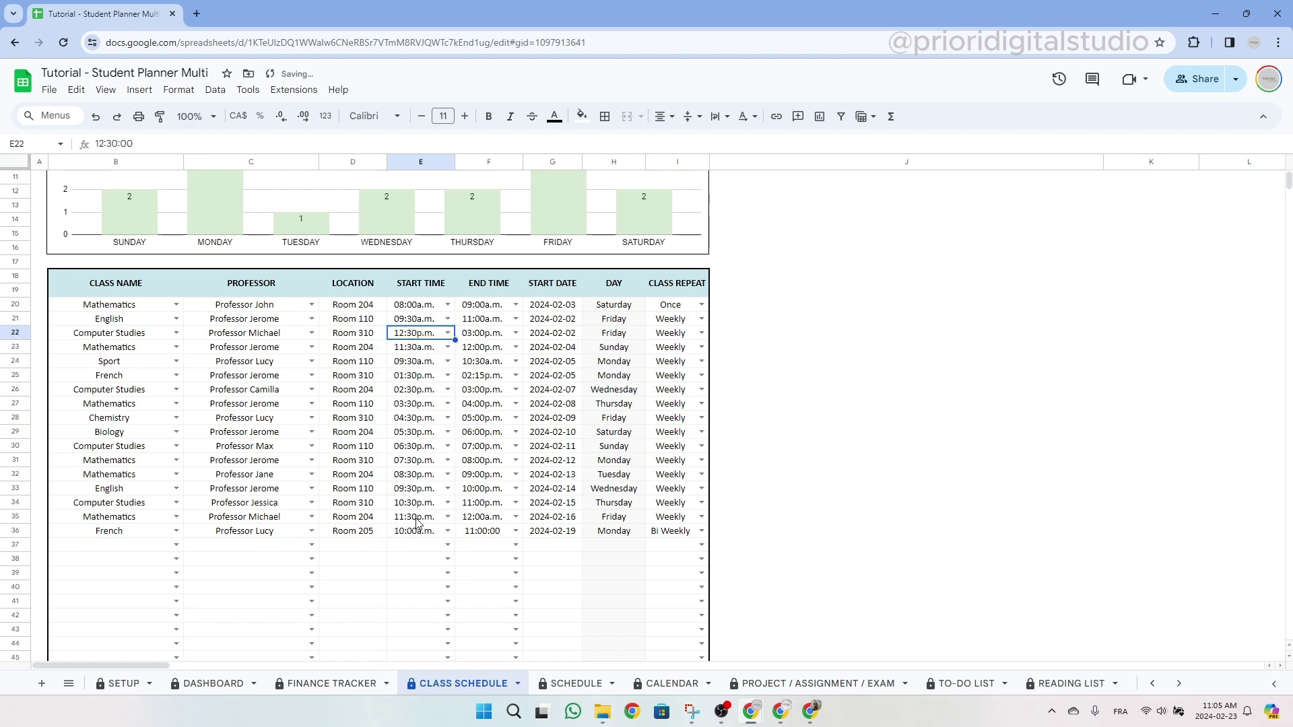
Step: Confirm Friday's English and Computer Studies slots no longer overlap, then select the CLASS COLOR CODING box
{"action": "left_click", "coordinate": [558, 683]}
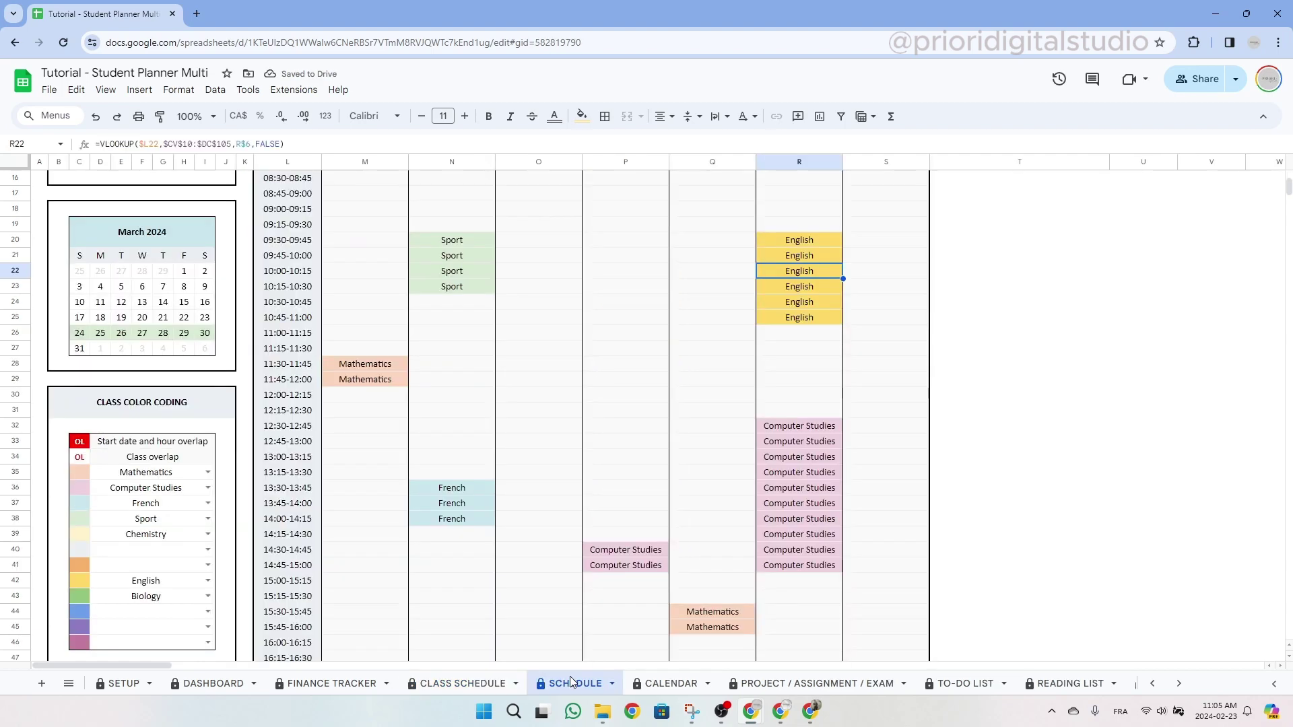
{"action": "left_click", "coordinate": [794, 301]}
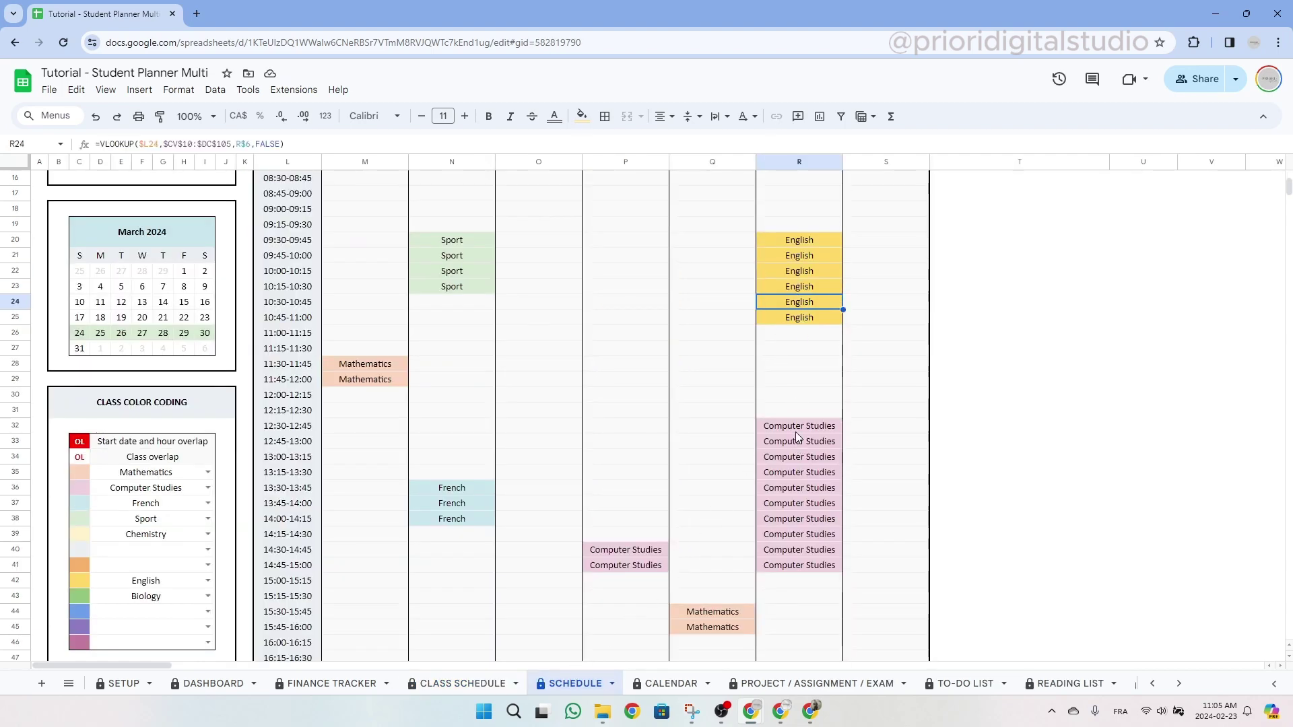
{"action": "left_click", "coordinate": [799, 427]}
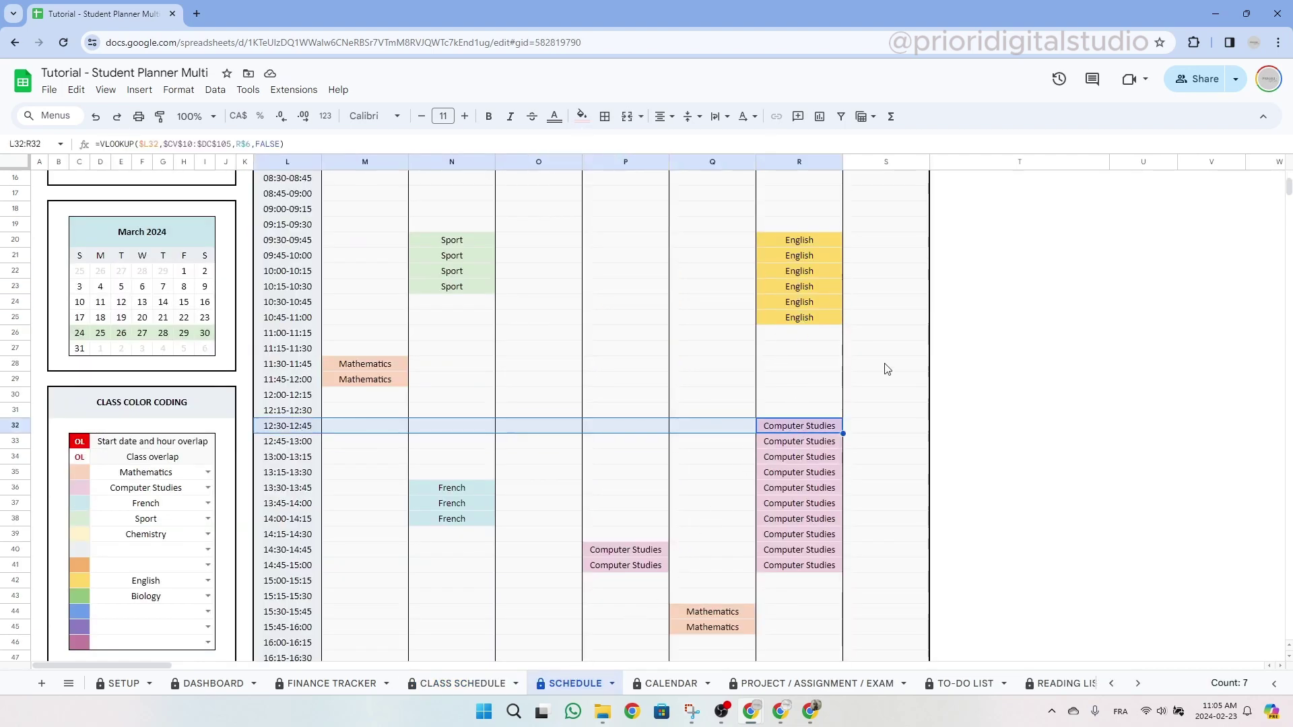
{"action": "left_click", "coordinate": [793, 382]}
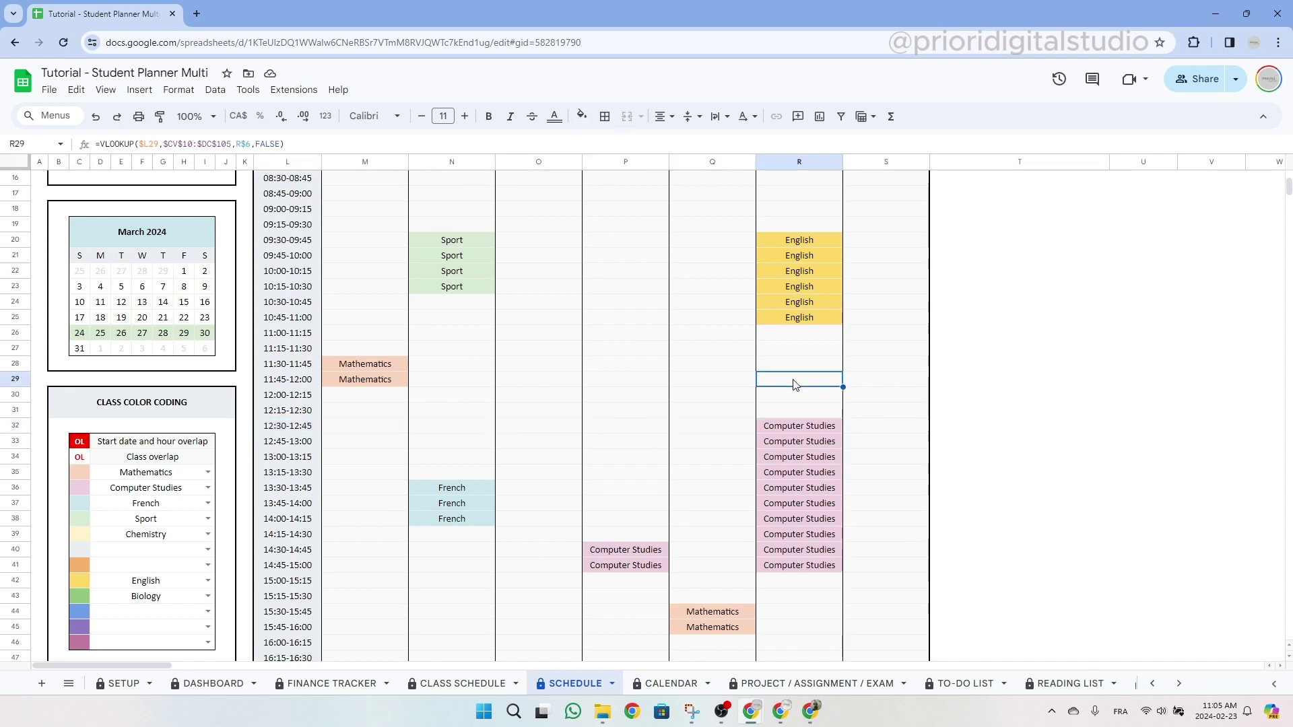
{"action": "scroll", "coordinate": [202, 437], "scroll_direction": "down", "scroll_amount": 2}
{"action": "left_click", "coordinate": [189, 471]}
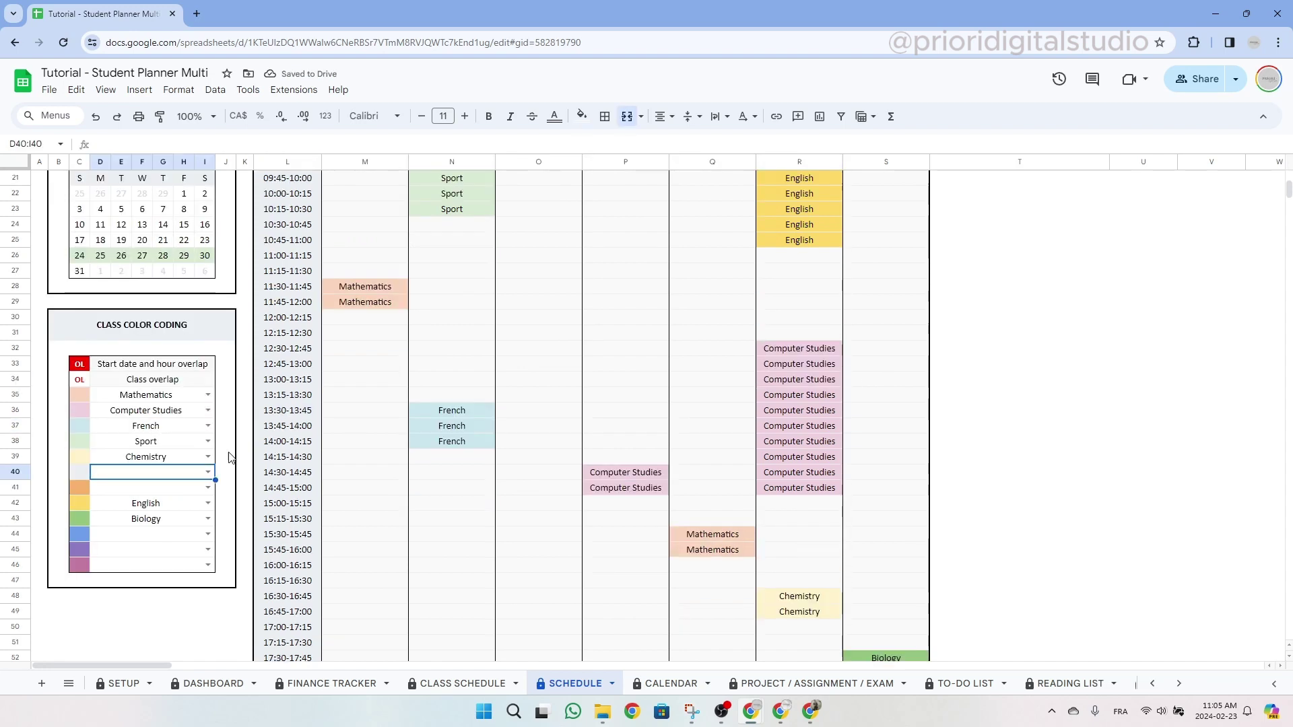
{"action": "left_click_drag", "start_coordinate": [163, 395], "coordinate": [164, 538]}
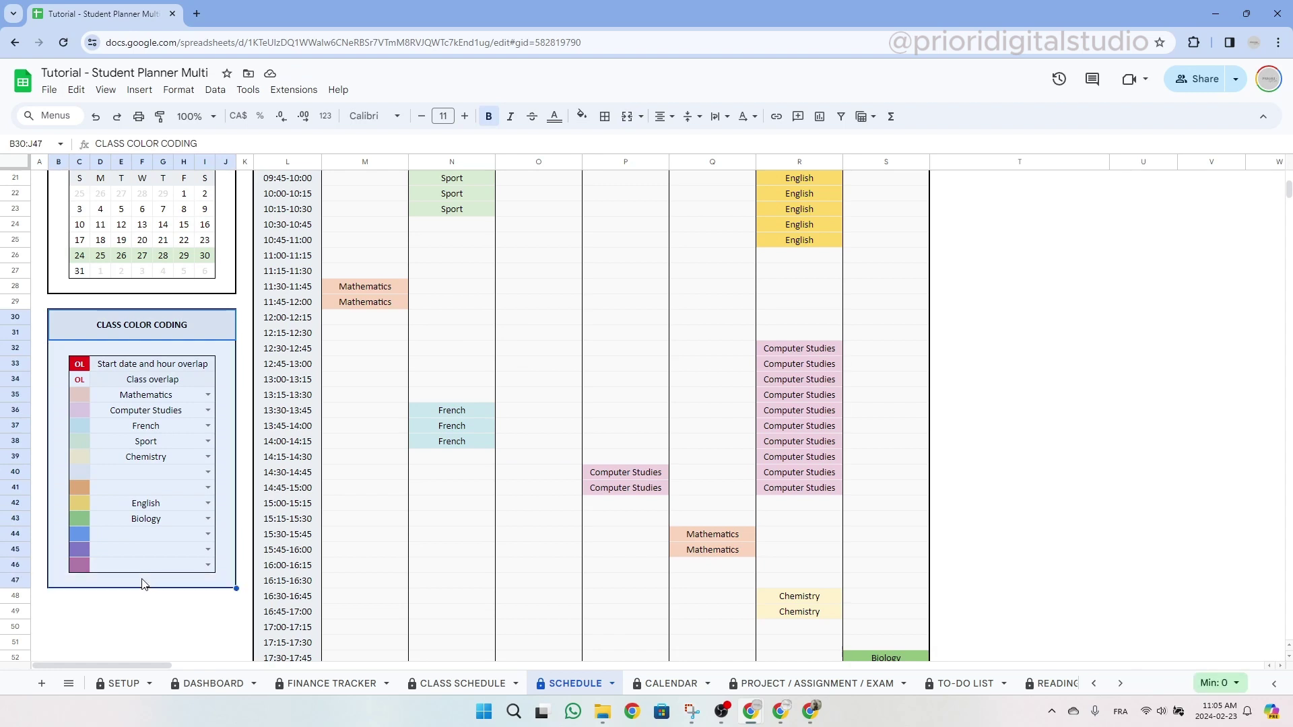
{"action": "left_click", "coordinate": [209, 472]}
{"action": "left_click", "coordinate": [161, 396]}
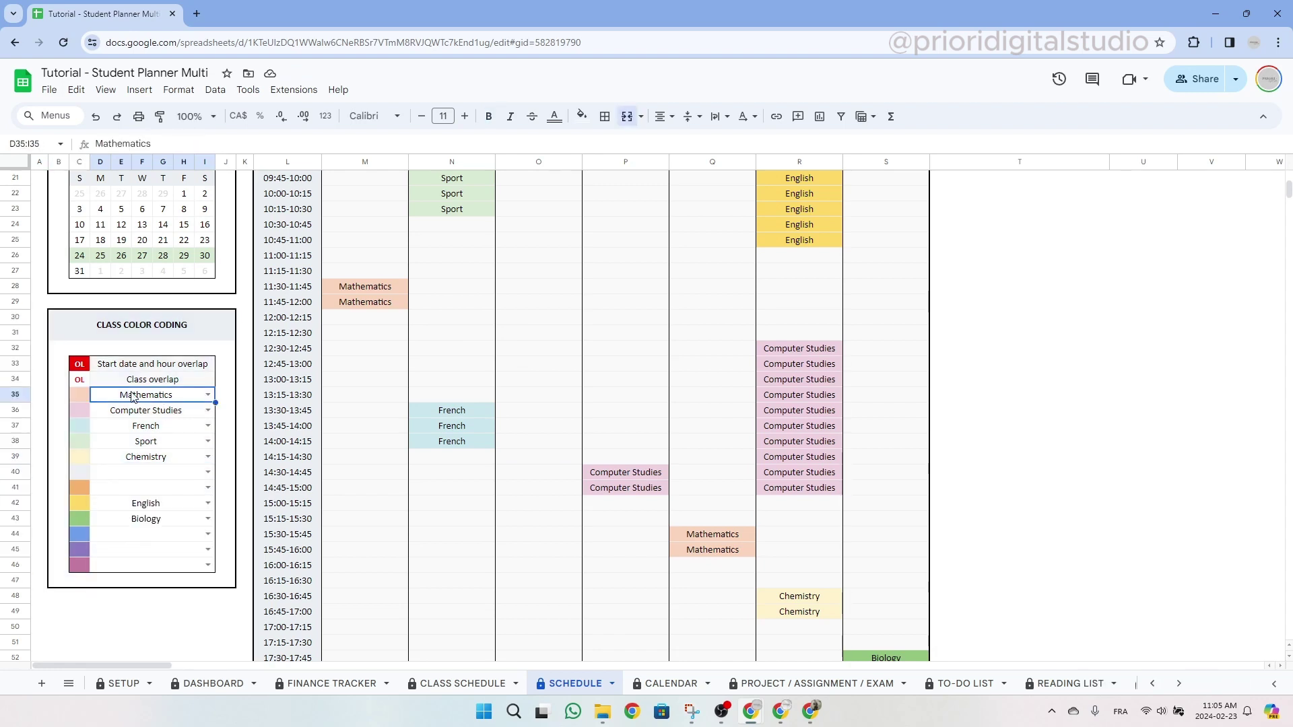
{"action": "left_click", "coordinate": [208, 473]}
{"action": "left_click", "coordinate": [155, 493]}
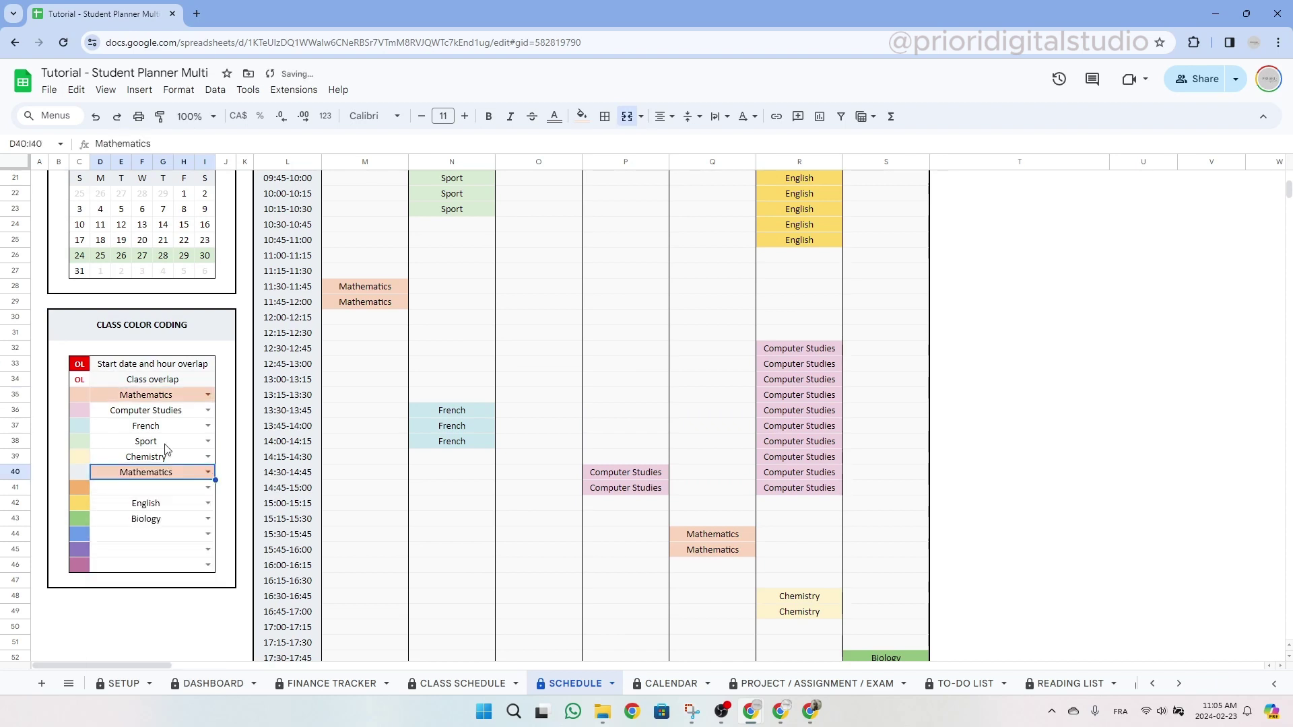
{"action": "left_click", "coordinate": [171, 471]}
{"action": "key", "text": "Delete"}
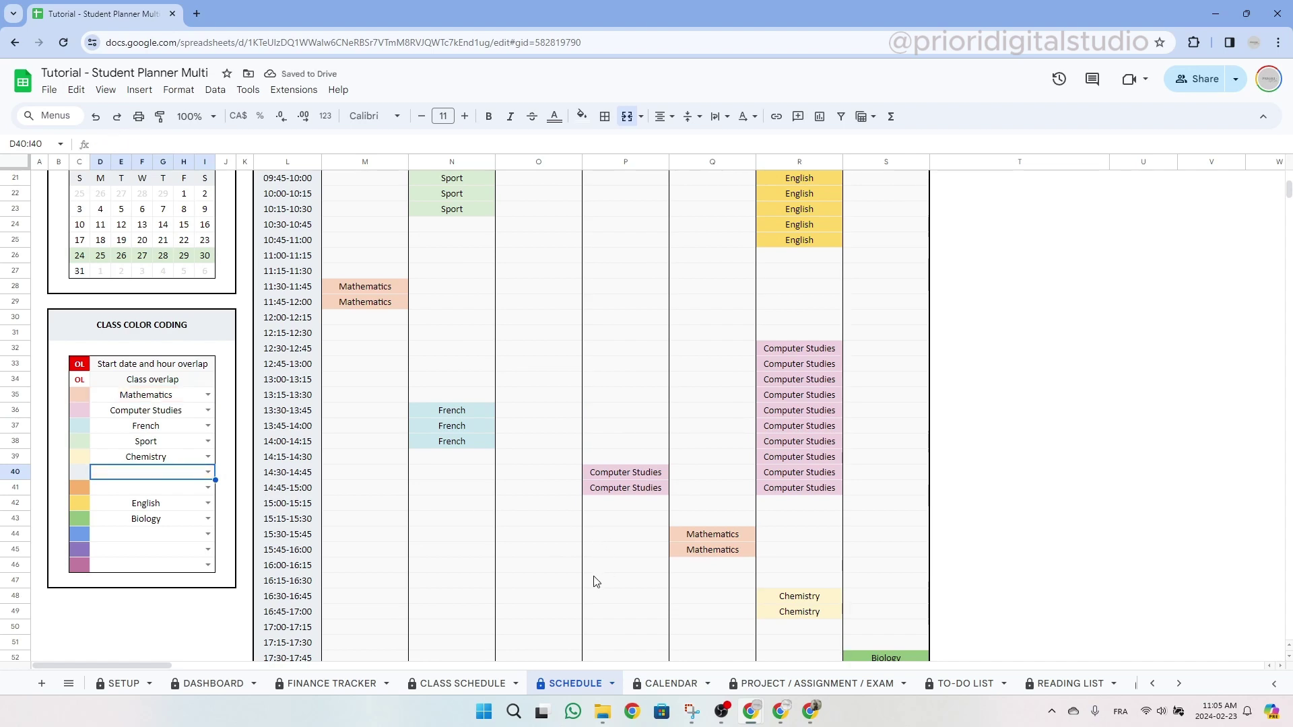
{"action": "scroll", "coordinate": [595, 582], "scroll_direction": "up", "scroll_amount": 7}
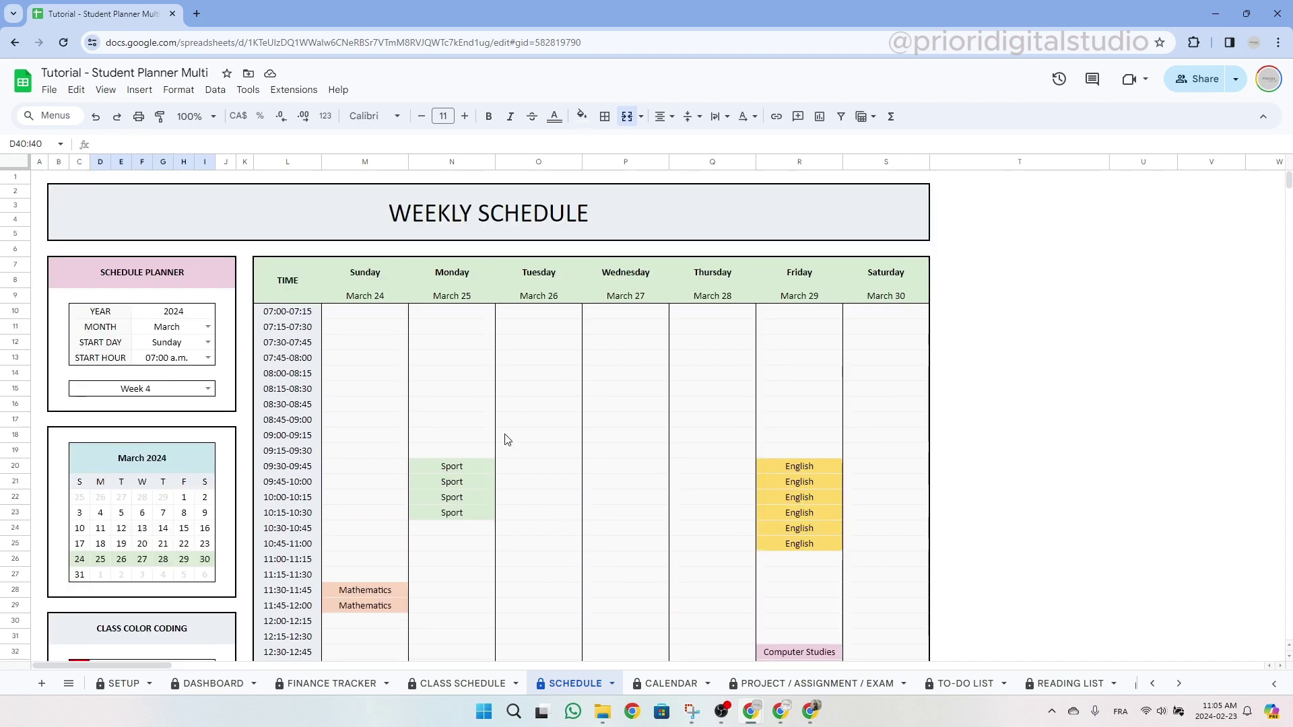
Step: Set printing to the selected cells B2:S69 in Portrait orientation
{"action": "left_click_drag", "start_coordinate": [103, 202], "coordinate": [188, 509]}
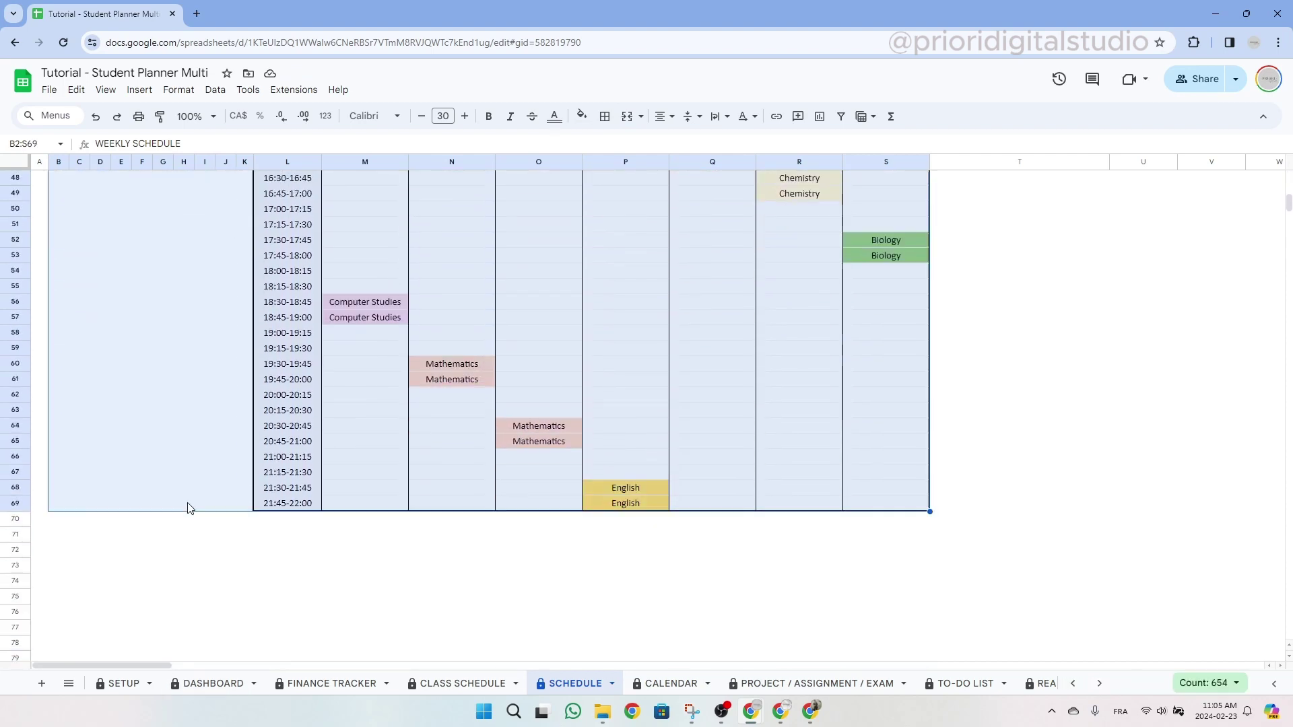
{"action": "left_click", "coordinate": [139, 116]}
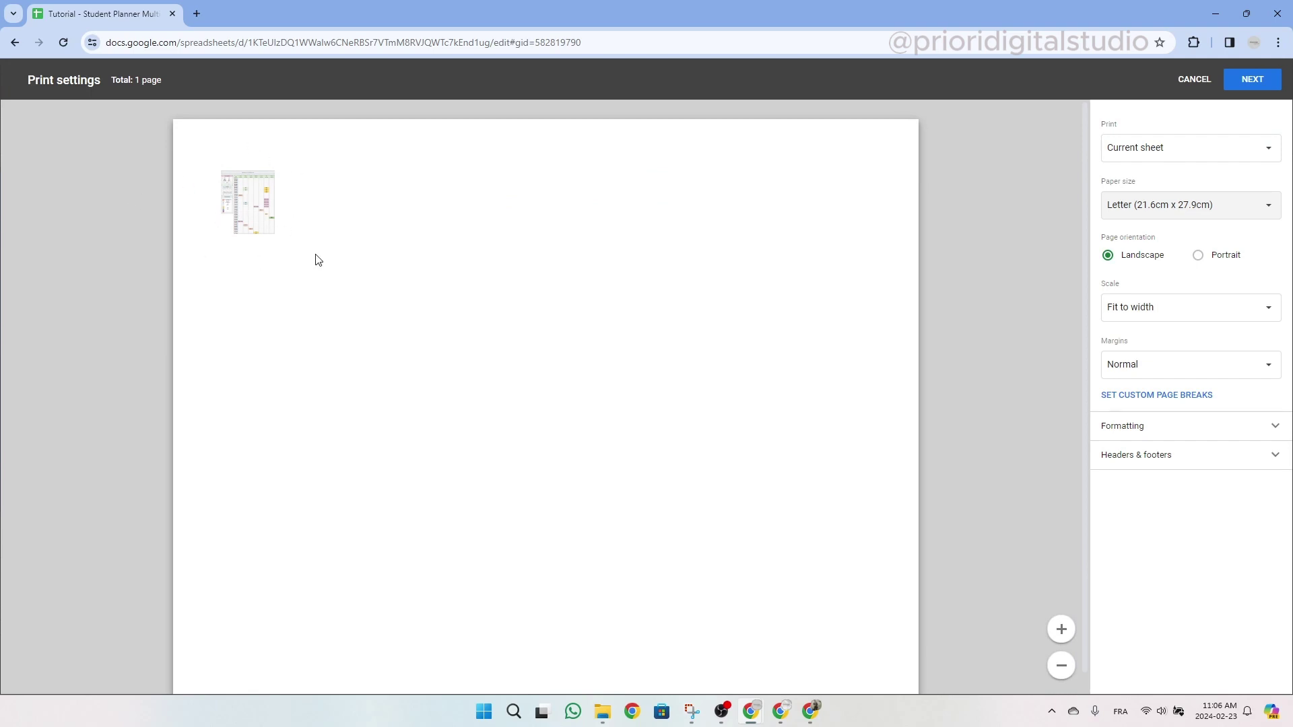
{"action": "left_click", "coordinate": [1237, 149]}
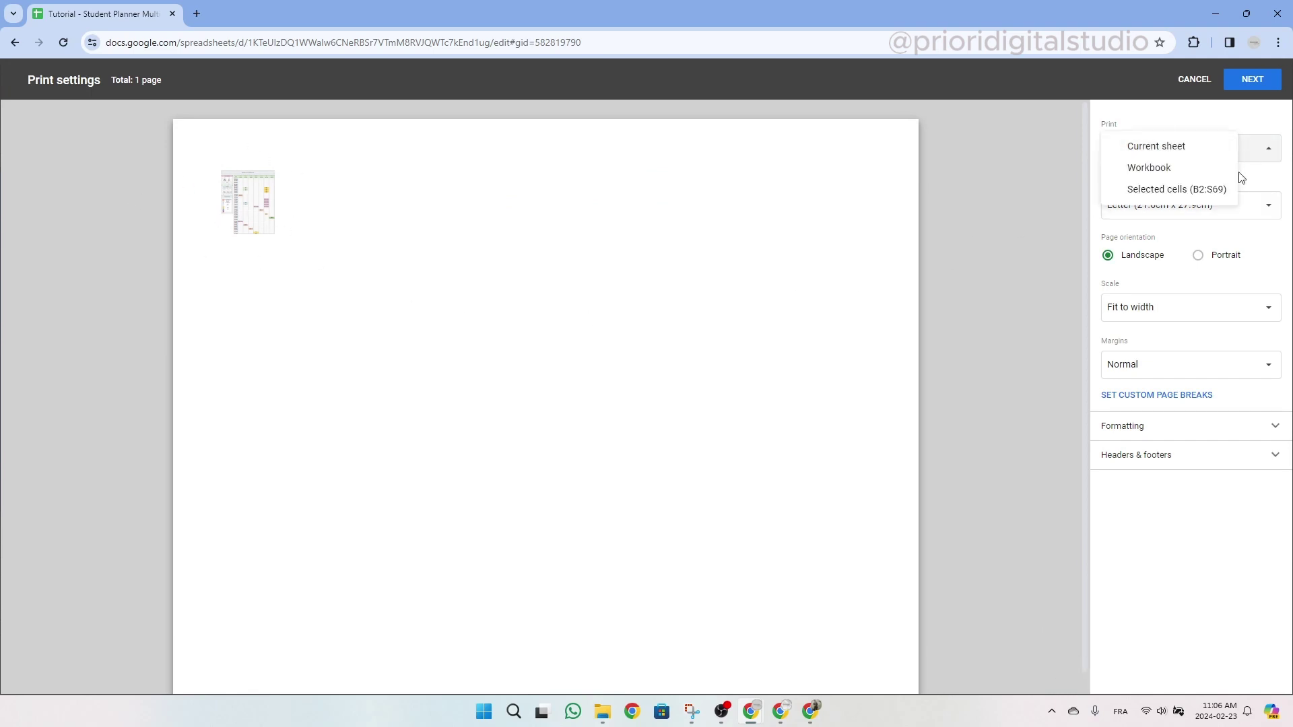
{"action": "left_click", "coordinate": [1170, 190]}
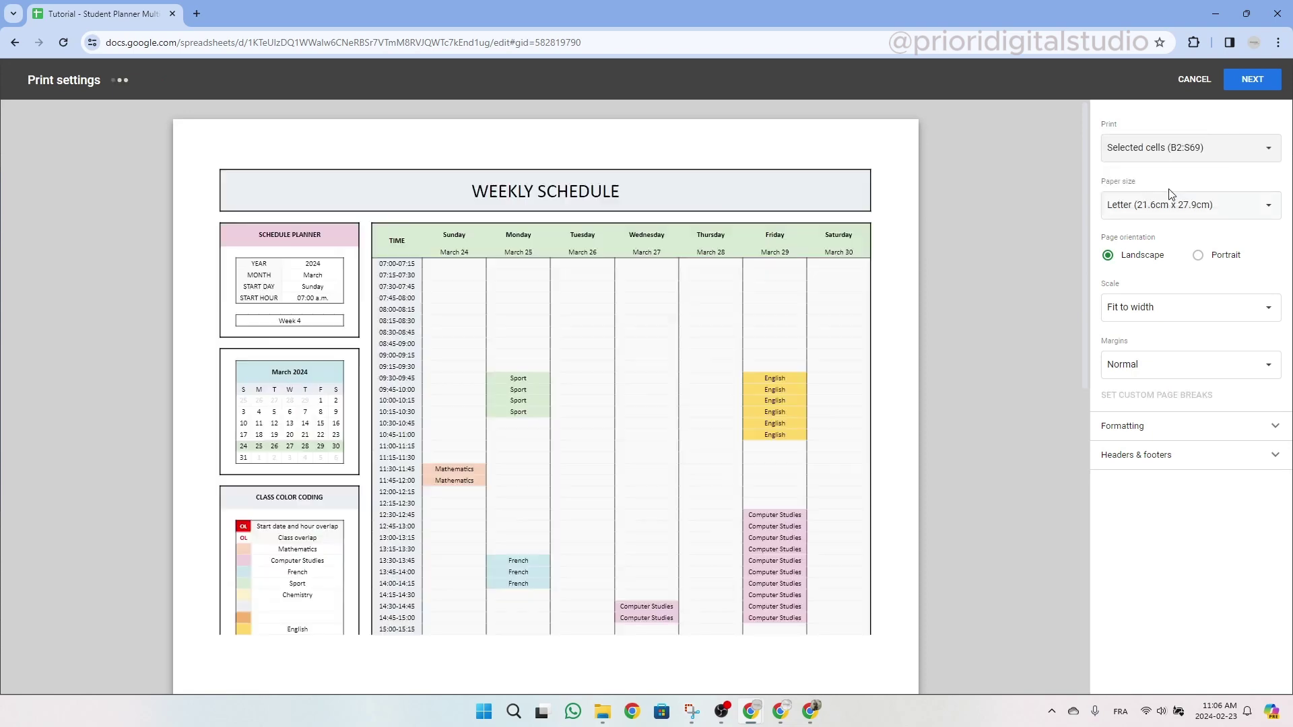
{"action": "left_click", "coordinate": [1203, 261]}
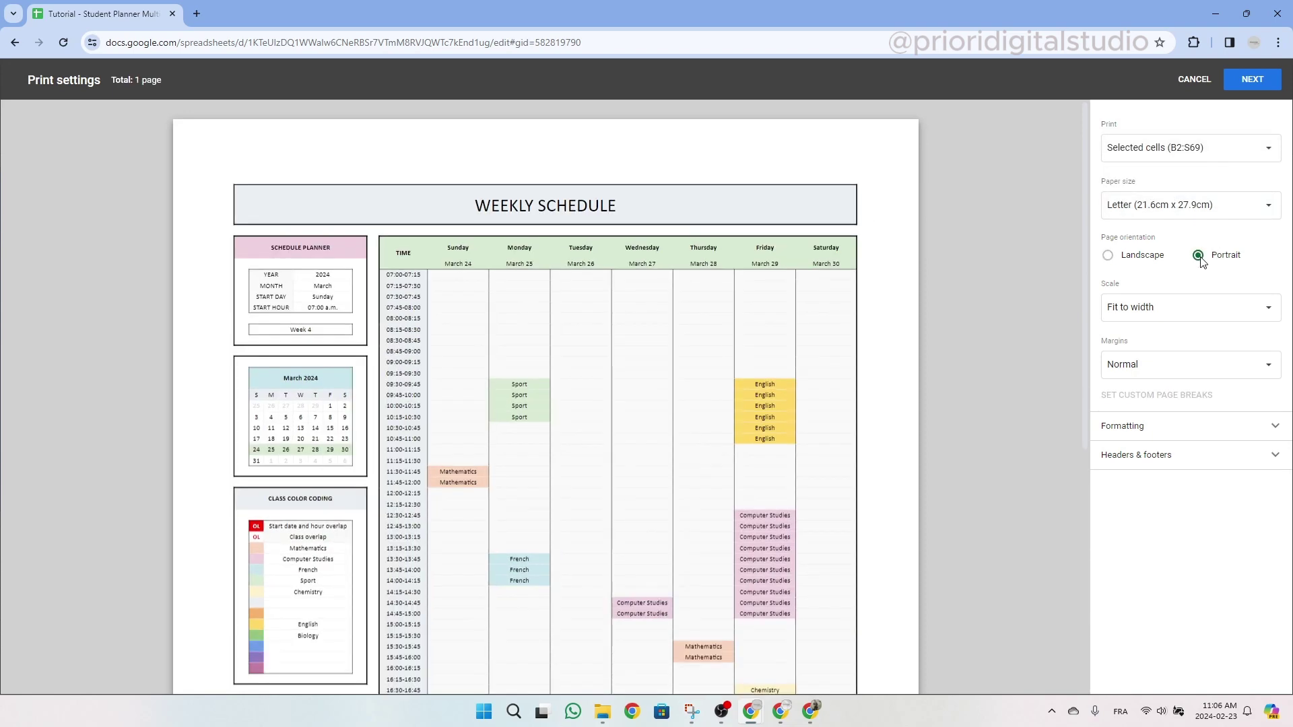
{"action": "scroll", "coordinate": [828, 351], "scroll_direction": "down", "scroll_amount": 1}
{"action": "scroll", "coordinate": [827, 352], "scroll_direction": "down", "scroll_amount": 5}
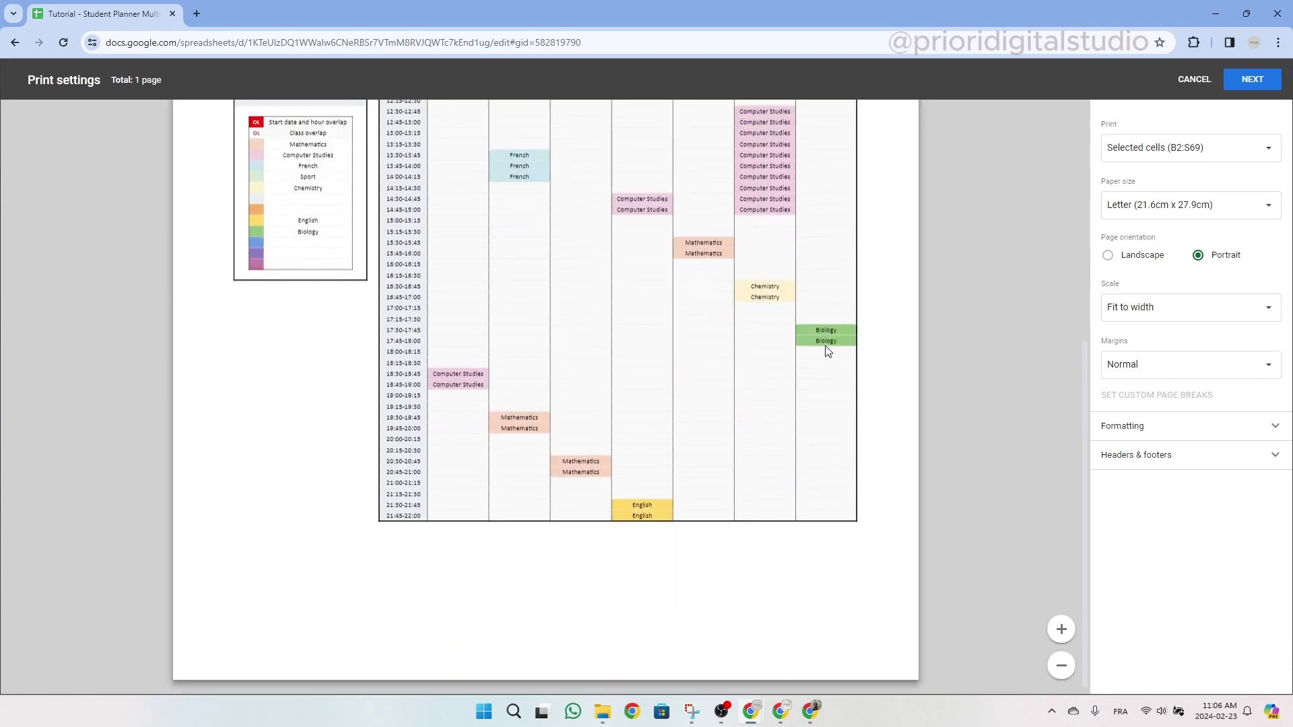
{"action": "scroll", "coordinate": [827, 352], "scroll_direction": "up", "scroll_amount": 6}
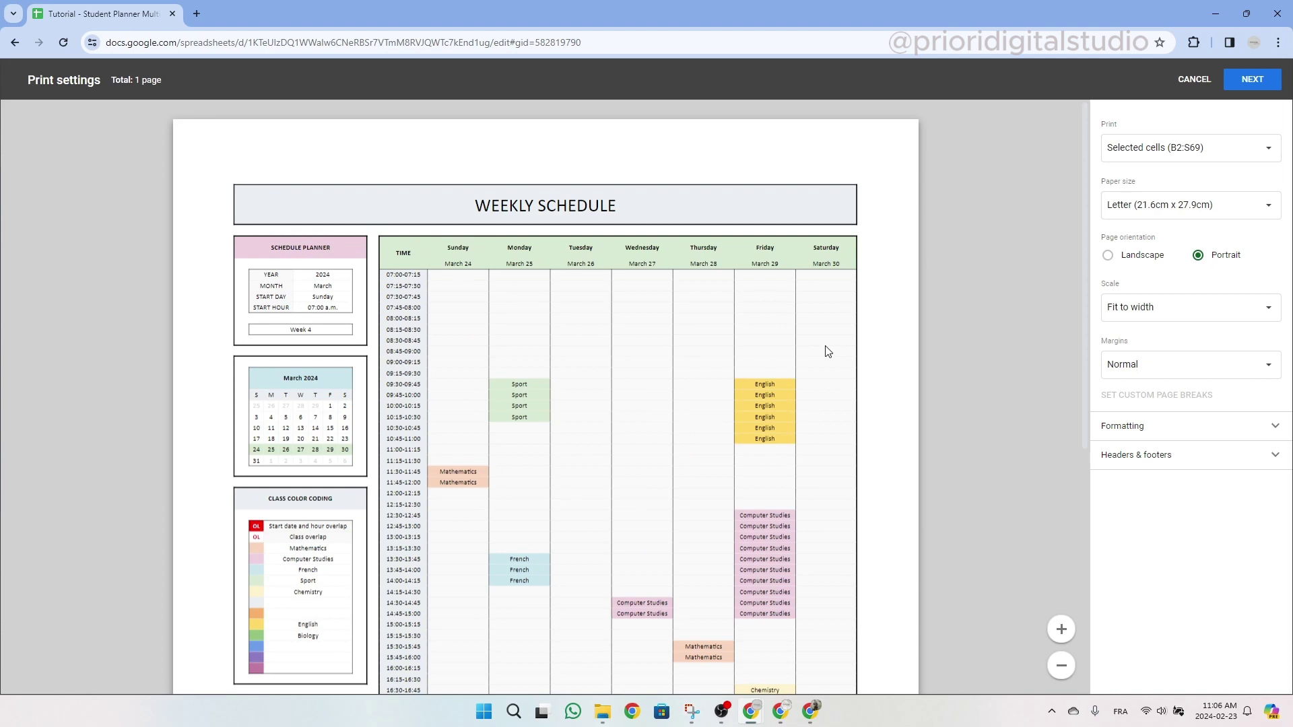
Step: Cancel the print job in Chrome's print dialog and dismiss the protected-range warning
{"action": "left_click", "coordinate": [1249, 81]}
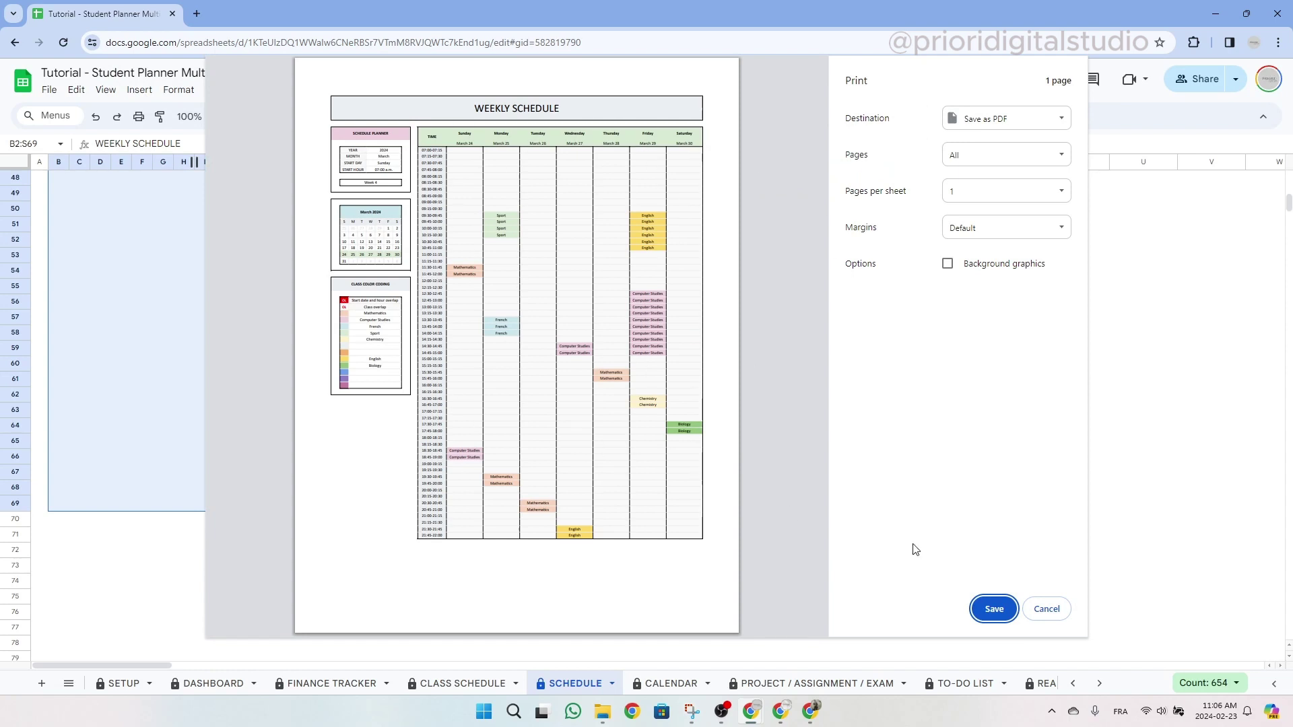
{"action": "left_click", "coordinate": [1046, 608]}
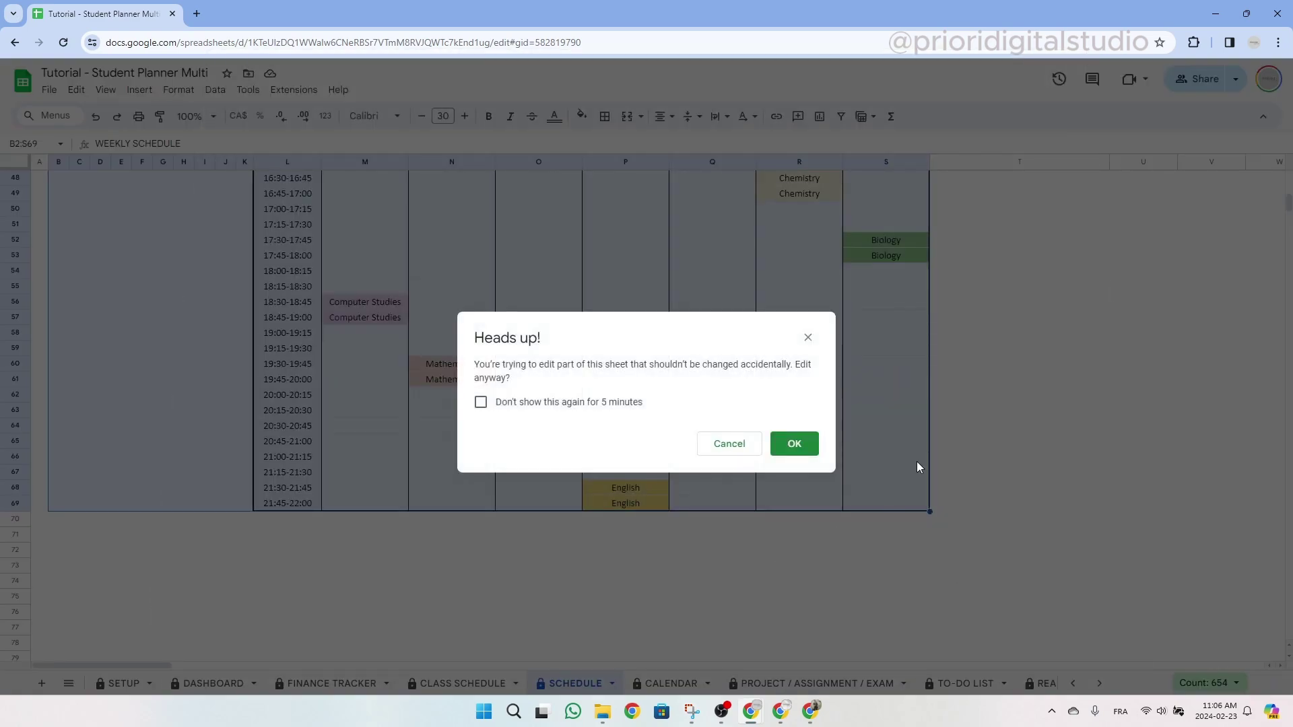
{"action": "left_click", "coordinate": [808, 338]}
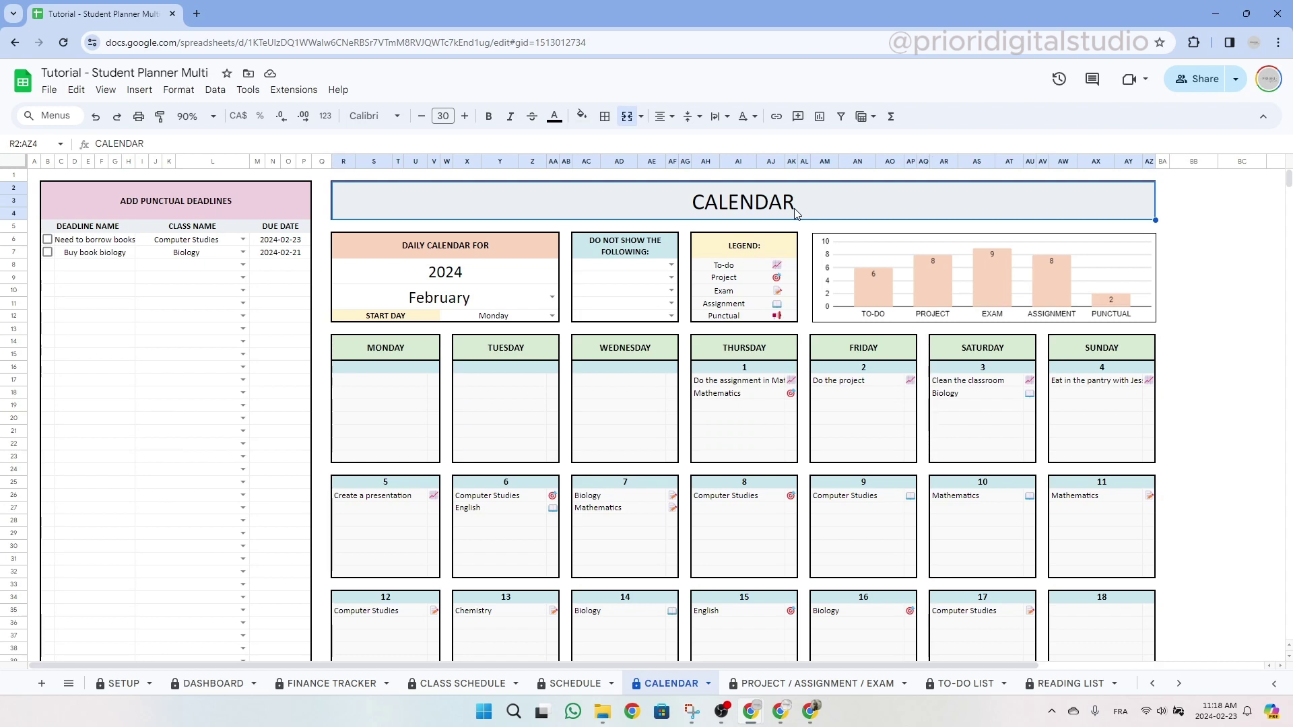
{"action": "left_click", "coordinate": [438, 276]}
{"action": "type", "text": "2024"}
{"action": "key", "text": "Escape"}
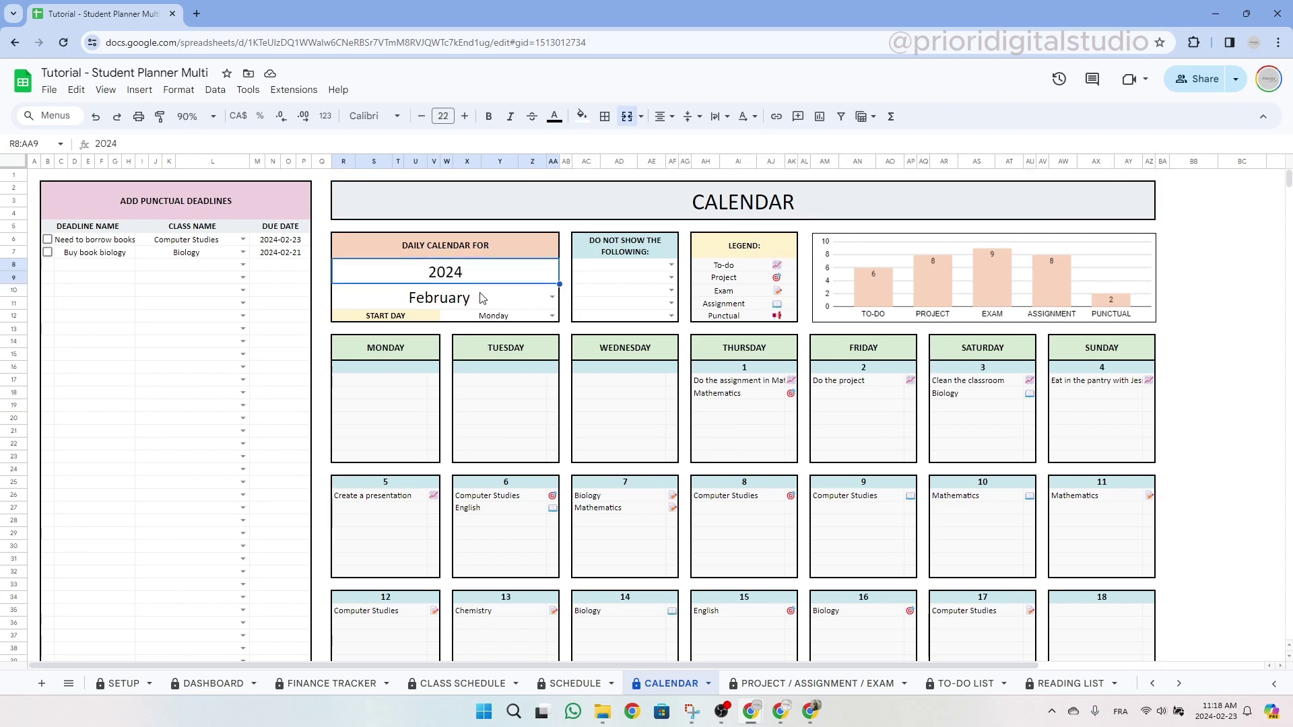
{"action": "left_click", "coordinate": [546, 300]}
{"action": "left_click", "coordinate": [481, 341]}
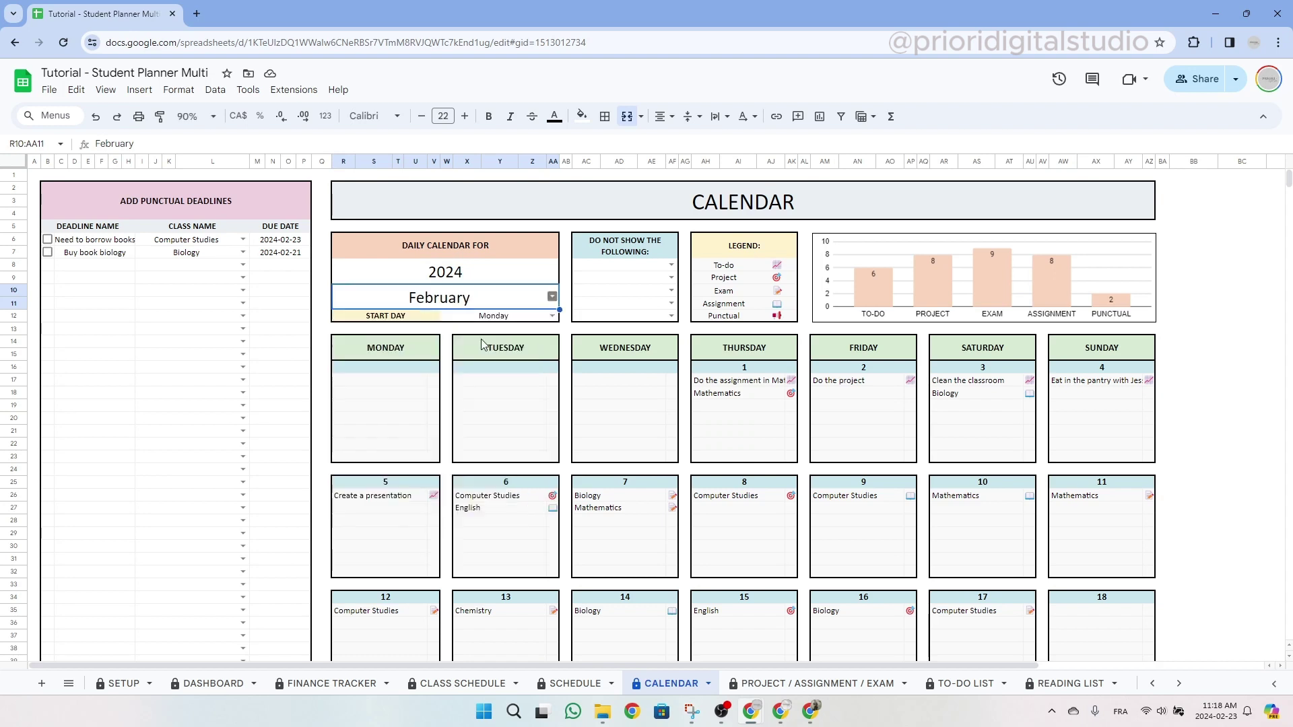
{"action": "left_click", "coordinate": [552, 316]}
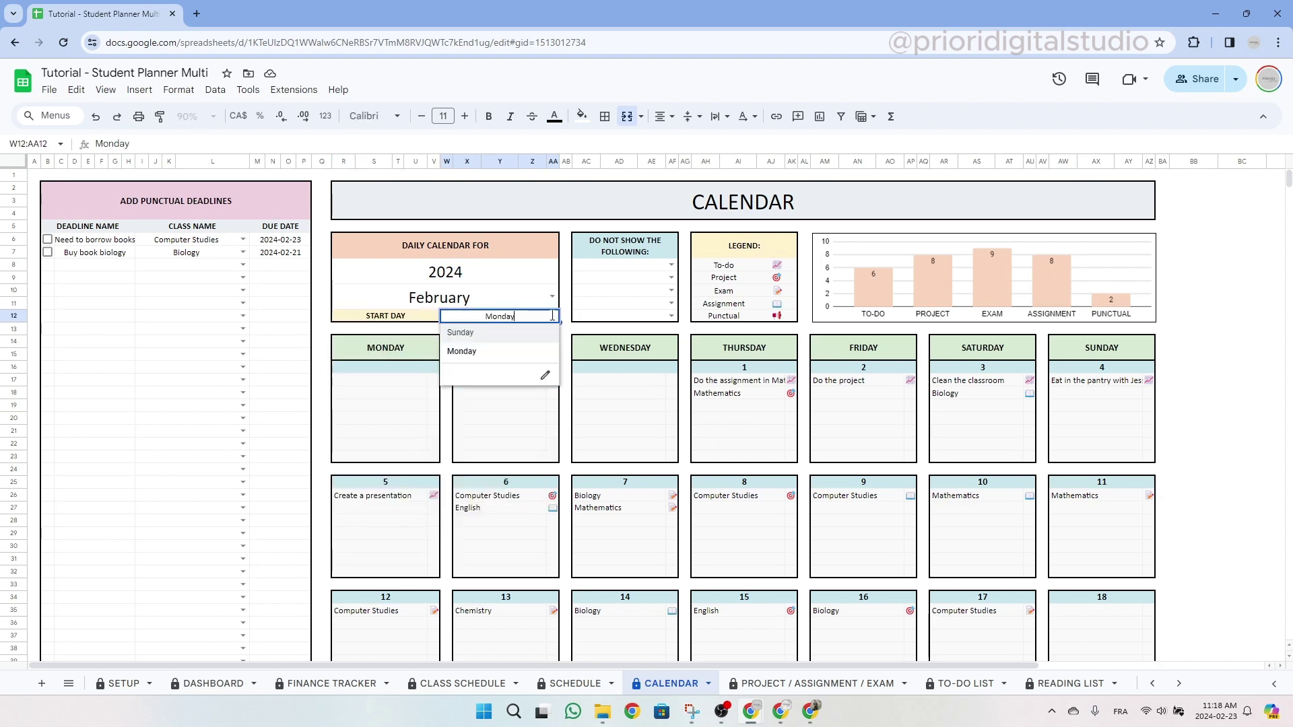
{"action": "left_click", "coordinate": [526, 355]}
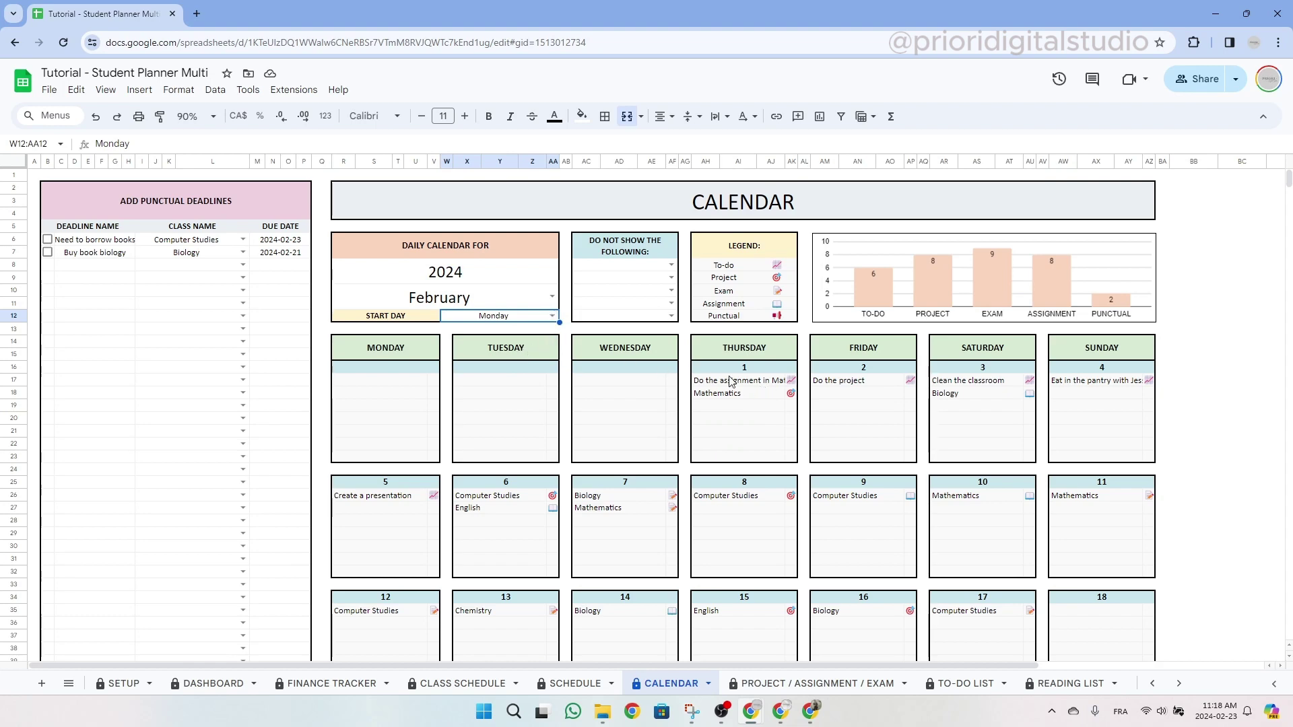
{"action": "scroll", "coordinate": [583, 372], "scroll_direction": "down", "scroll_amount": 2}
{"action": "scroll", "coordinate": [583, 371], "scroll_direction": "down", "scroll_amount": 5}
{"action": "scroll", "coordinate": [583, 371], "scroll_direction": "up", "scroll_amount": 8}
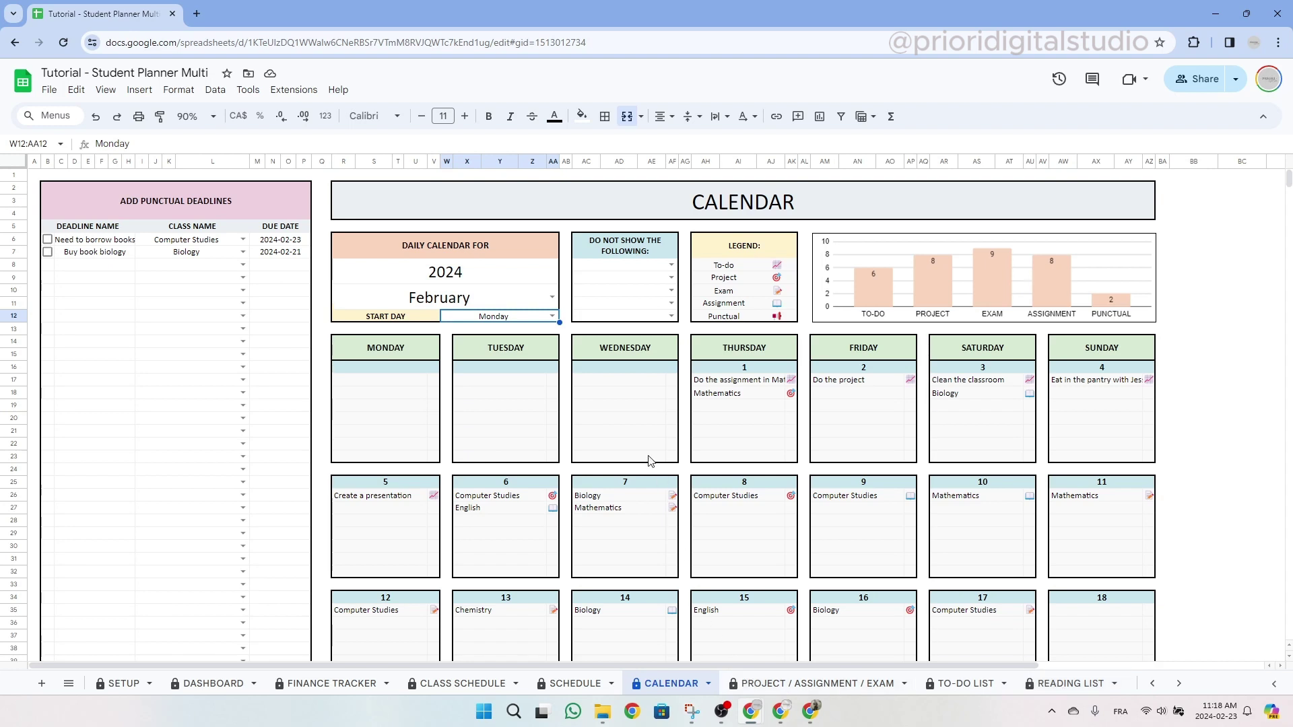
{"action": "left_click_drag", "start_coordinate": [649, 249], "coordinate": [639, 310]}
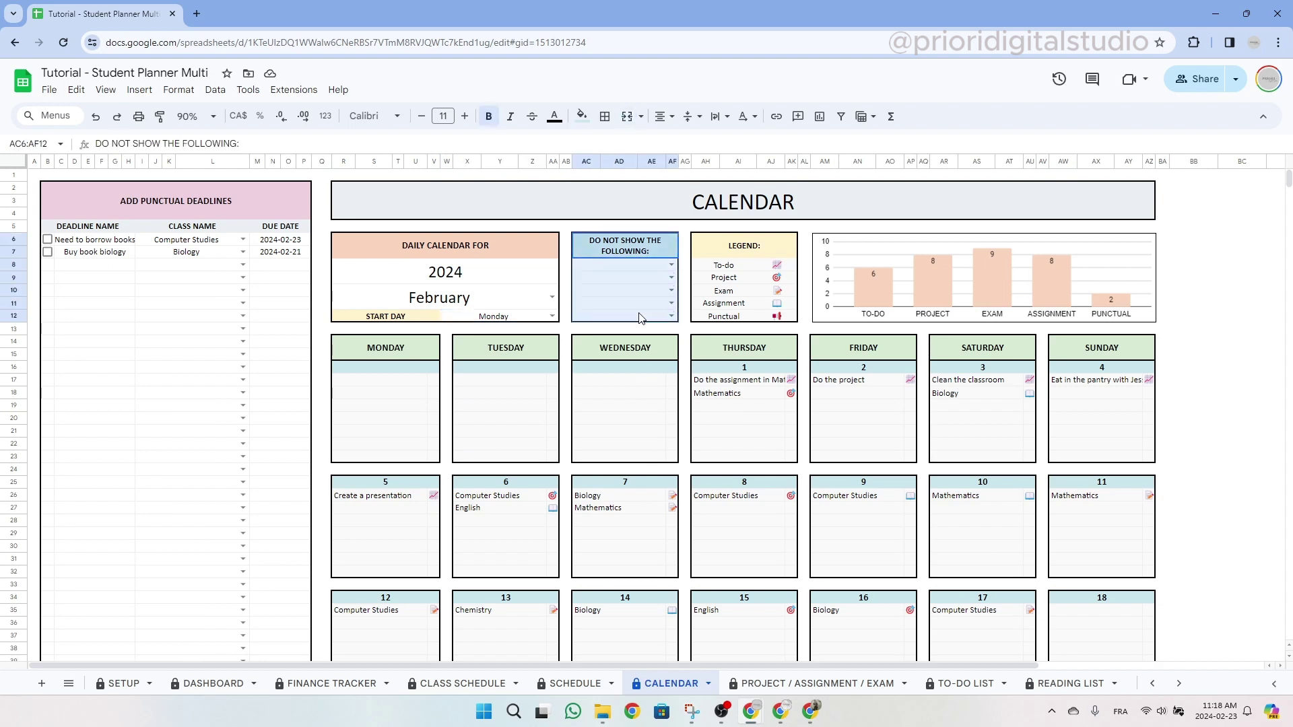
{"action": "left_click", "coordinate": [671, 266]}
{"action": "left_click", "coordinate": [671, 266]}
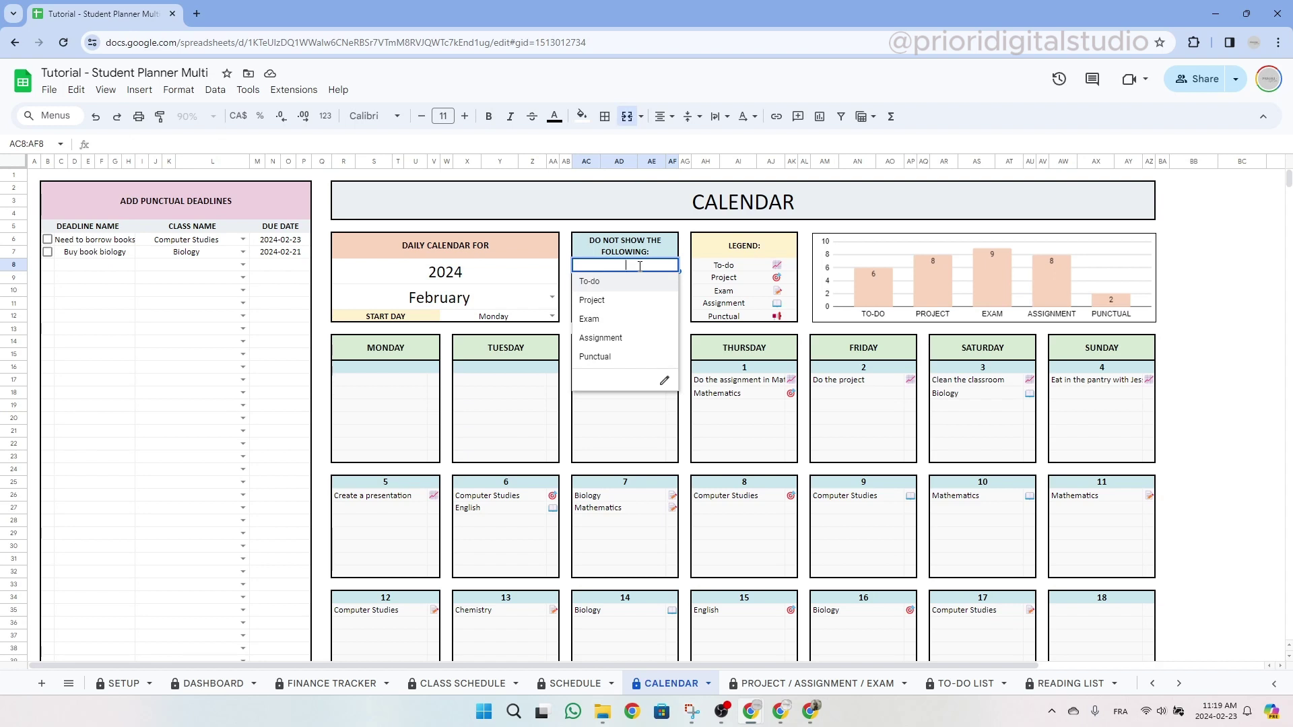
{"action": "left_click", "coordinate": [628, 300]}
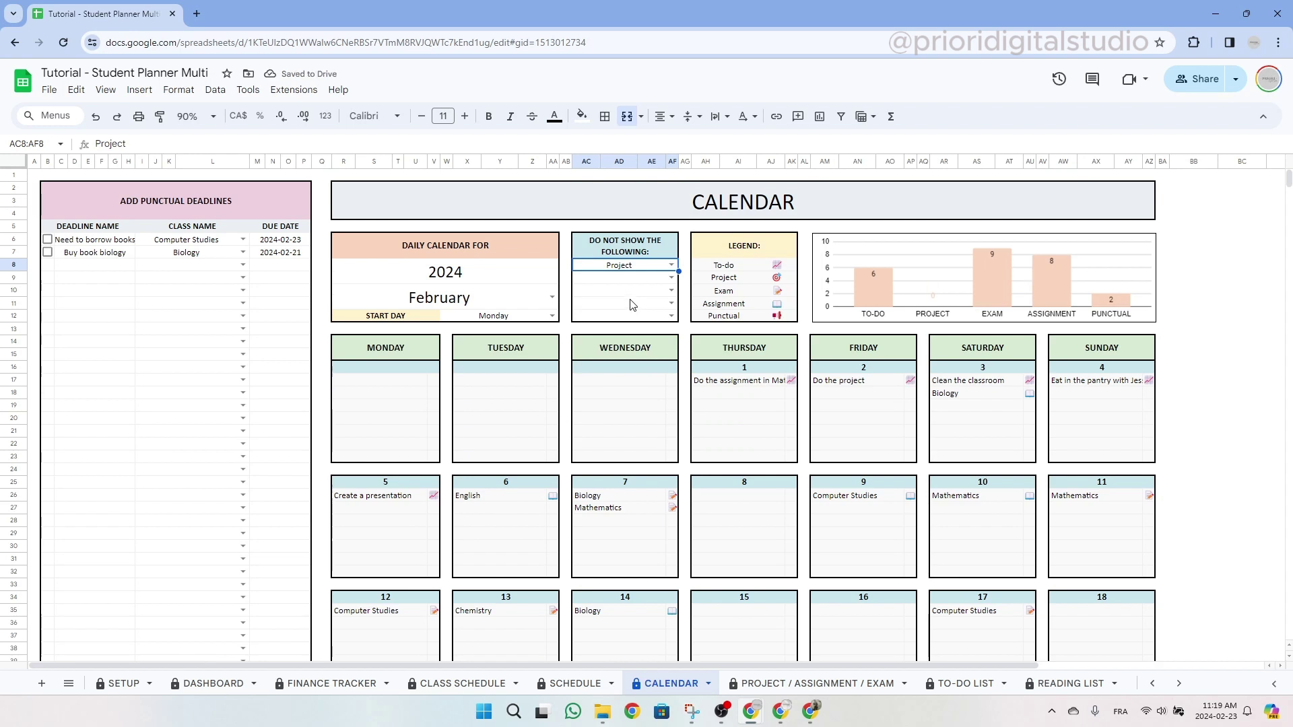
{"action": "key", "text": "Delete"}
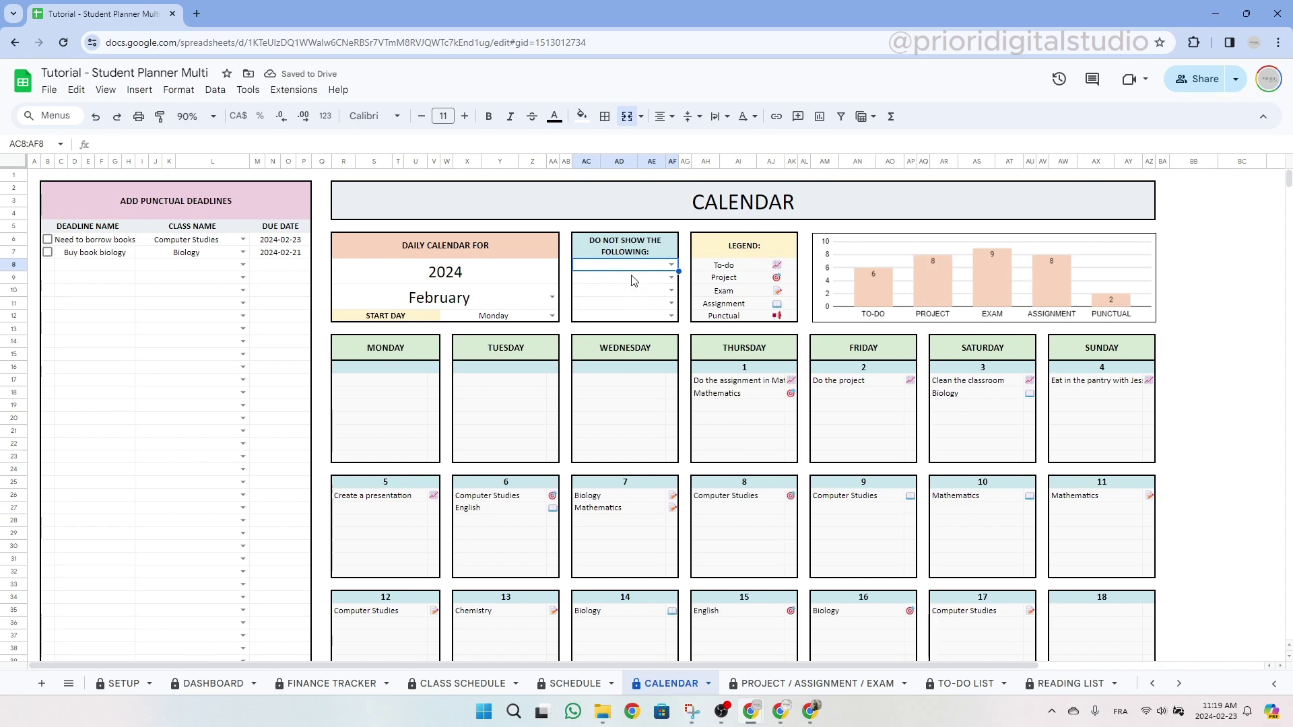
Step: Tick the Need to borrow books deadline (Computer Studies, due 2024-02-23) as done
{"action": "left_click", "coordinate": [745, 258]}
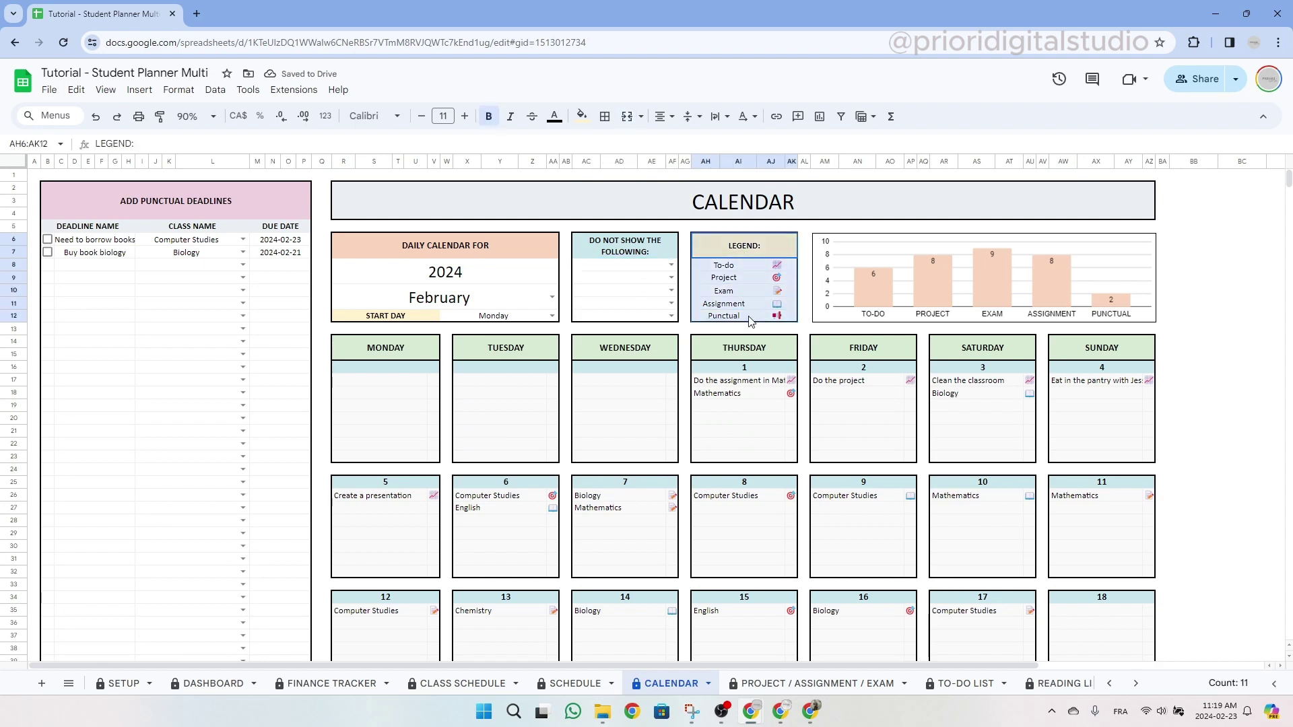
{"action": "left_click", "coordinate": [756, 395]}
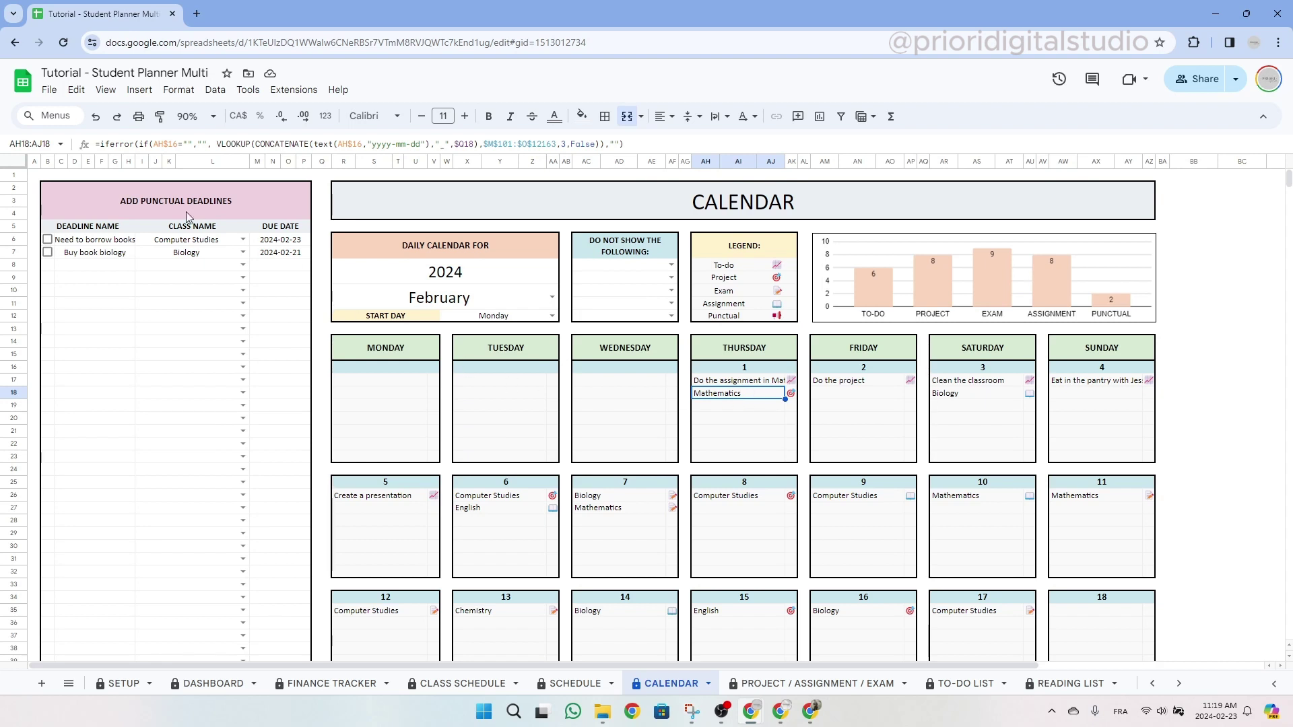
{"action": "left_click_drag", "start_coordinate": [175, 203], "coordinate": [168, 434]}
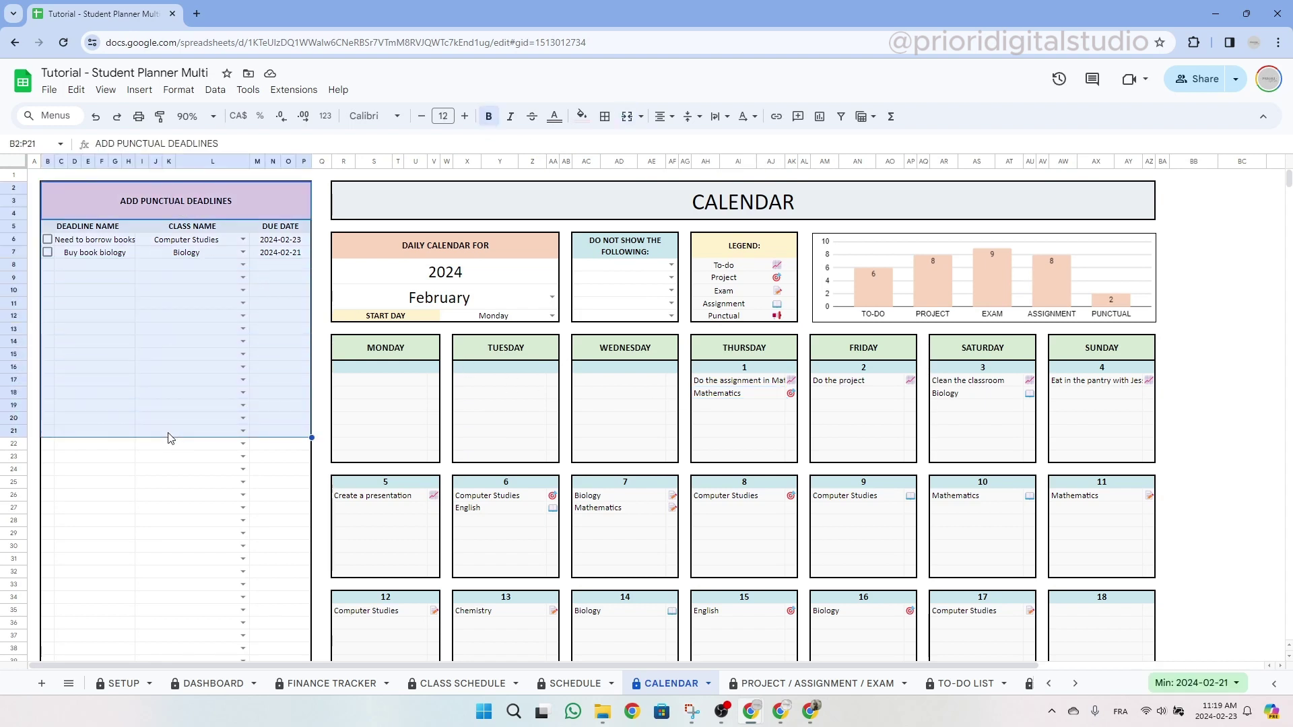
{"action": "left_click", "coordinate": [179, 294]}
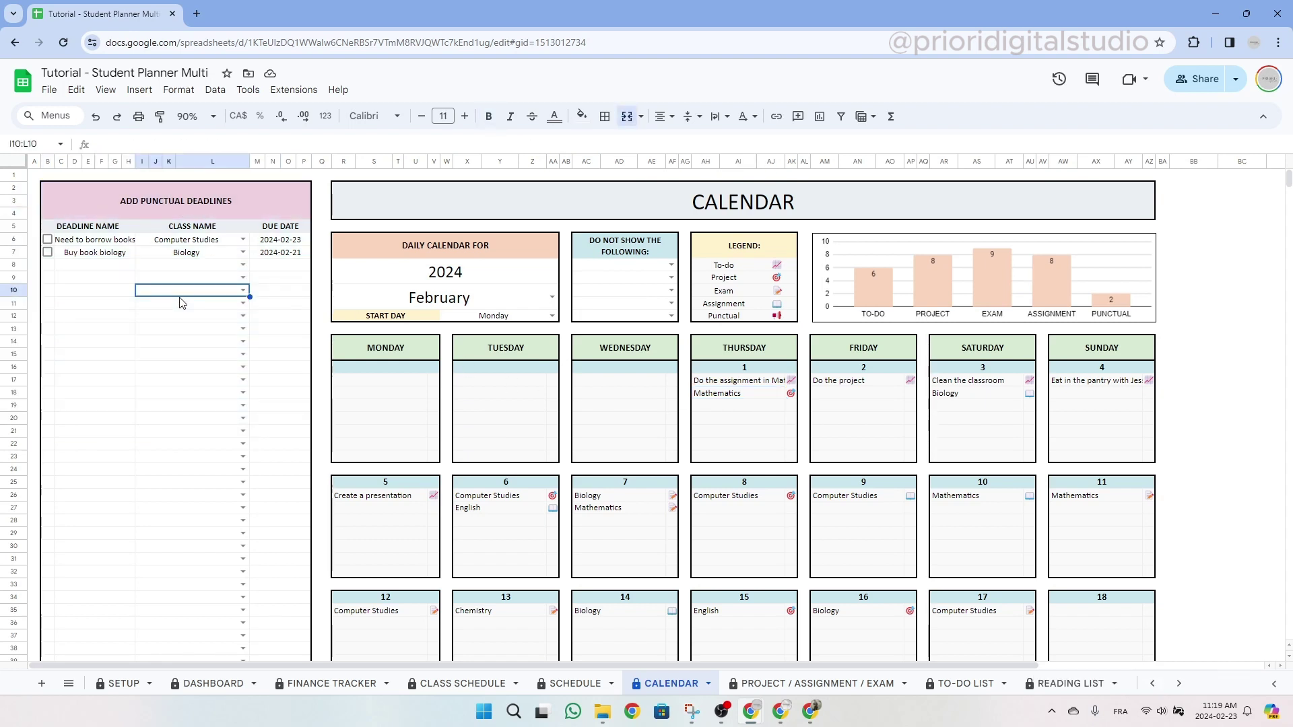
{"action": "left_click", "coordinate": [227, 243]}
{"action": "left_click", "coordinate": [294, 244]}
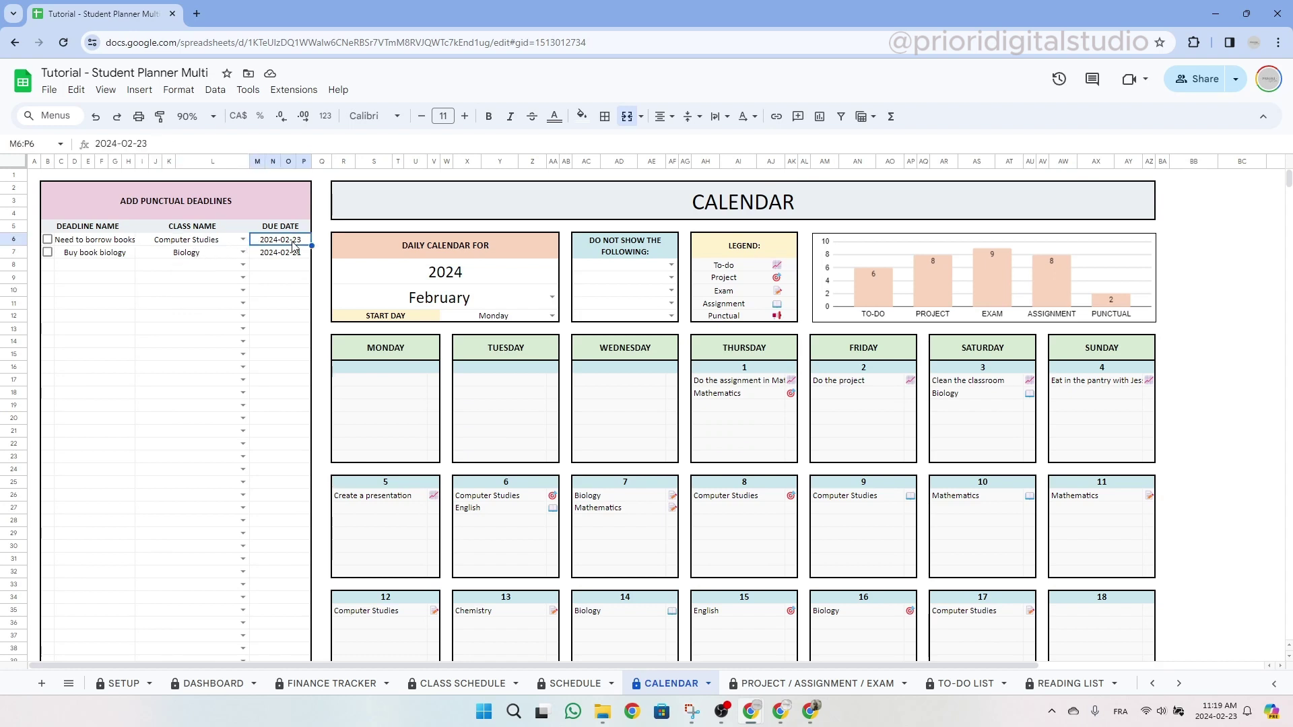
{"action": "left_click", "coordinate": [48, 239]}
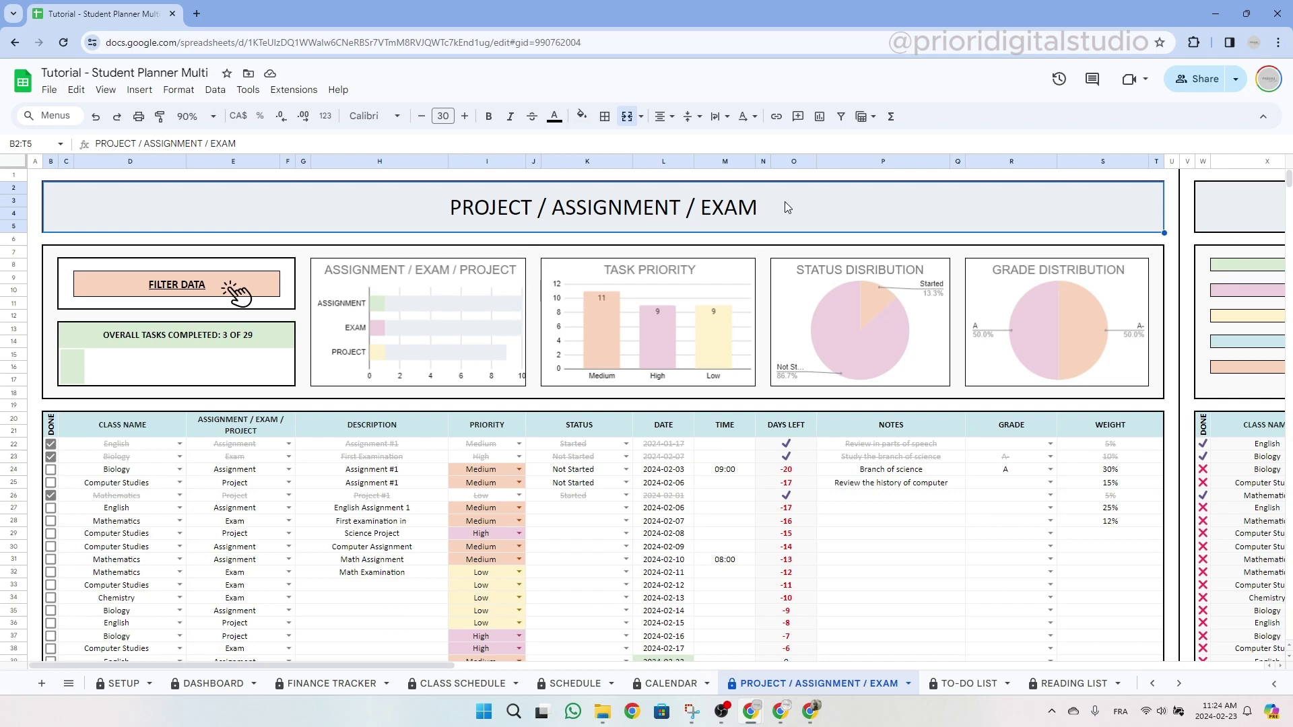
{"action": "left_click", "coordinate": [140, 431]}
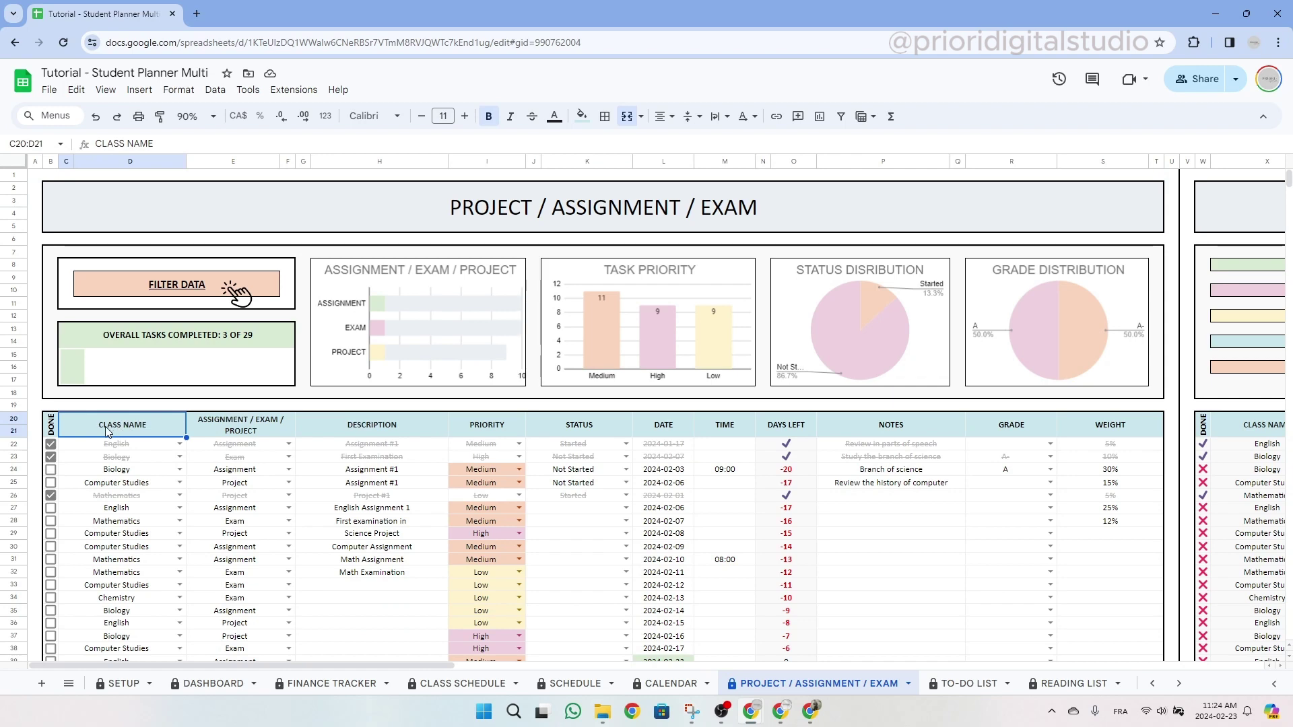
{"action": "left_click", "coordinate": [248, 425]}
{"action": "left_click", "coordinate": [288, 444]}
{"action": "left_click", "coordinate": [419, 416]}
{"action": "left_click", "coordinate": [409, 447]}
{"action": "left_click", "coordinate": [519, 444]}
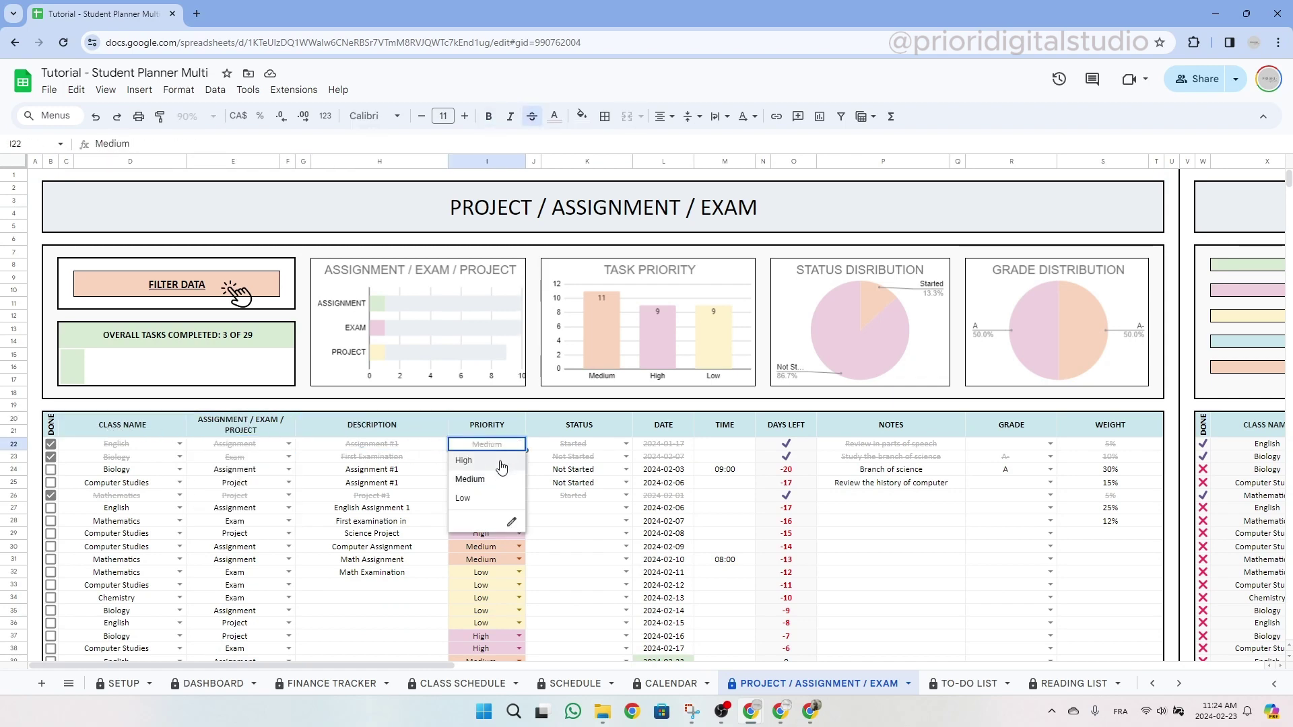
{"action": "left_click", "coordinate": [614, 432]}
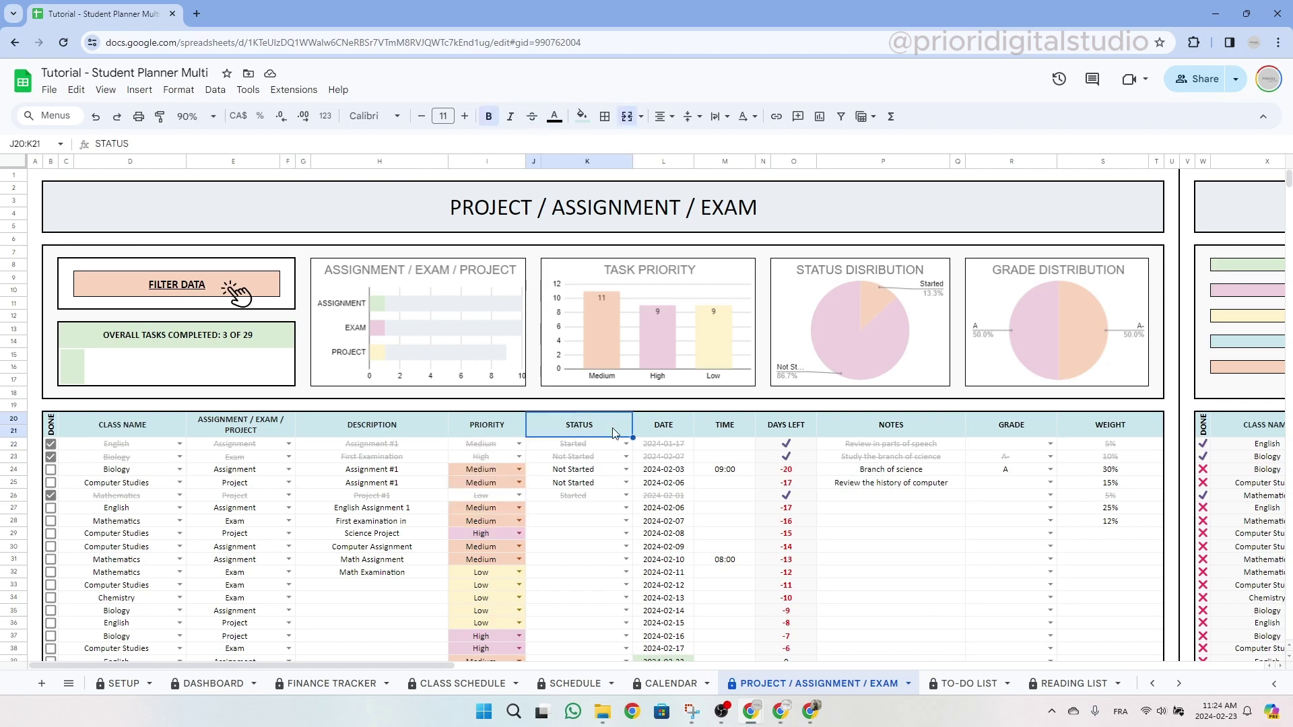
{"action": "left_click", "coordinate": [626, 444]}
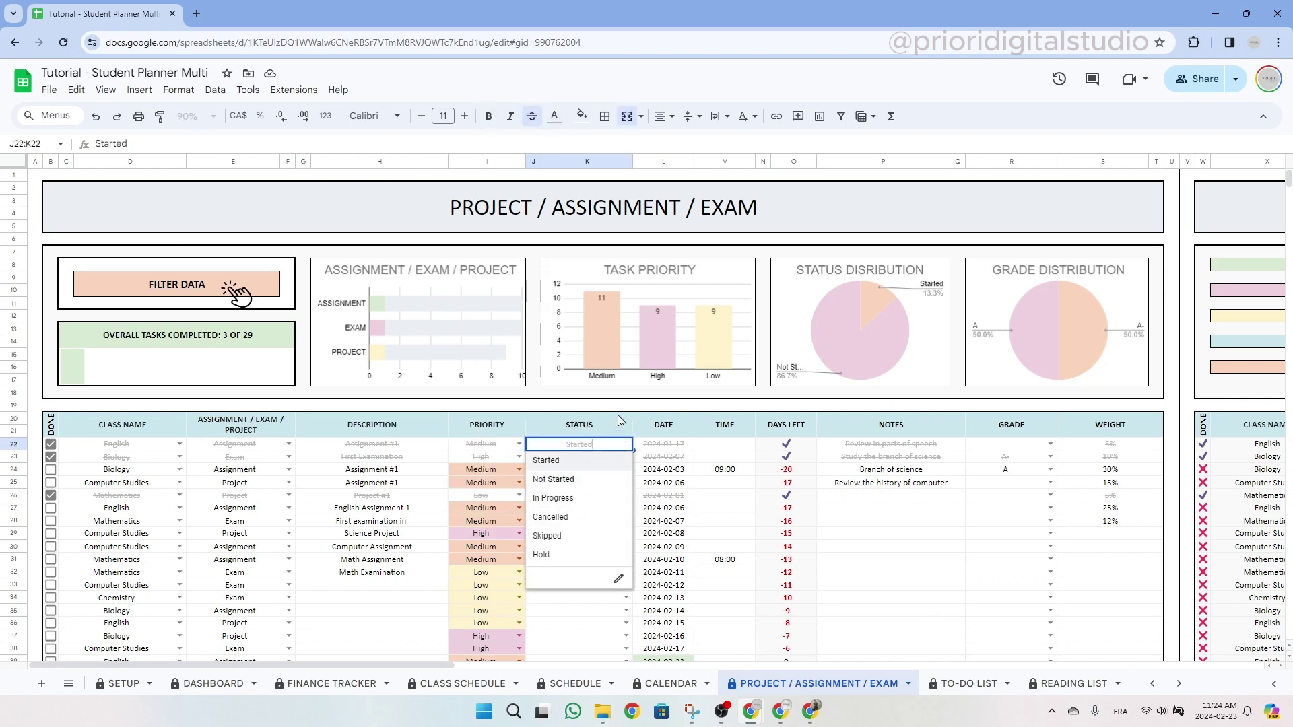
{"action": "left_click", "coordinate": [652, 417]}
{"action": "left_click", "coordinate": [733, 435]}
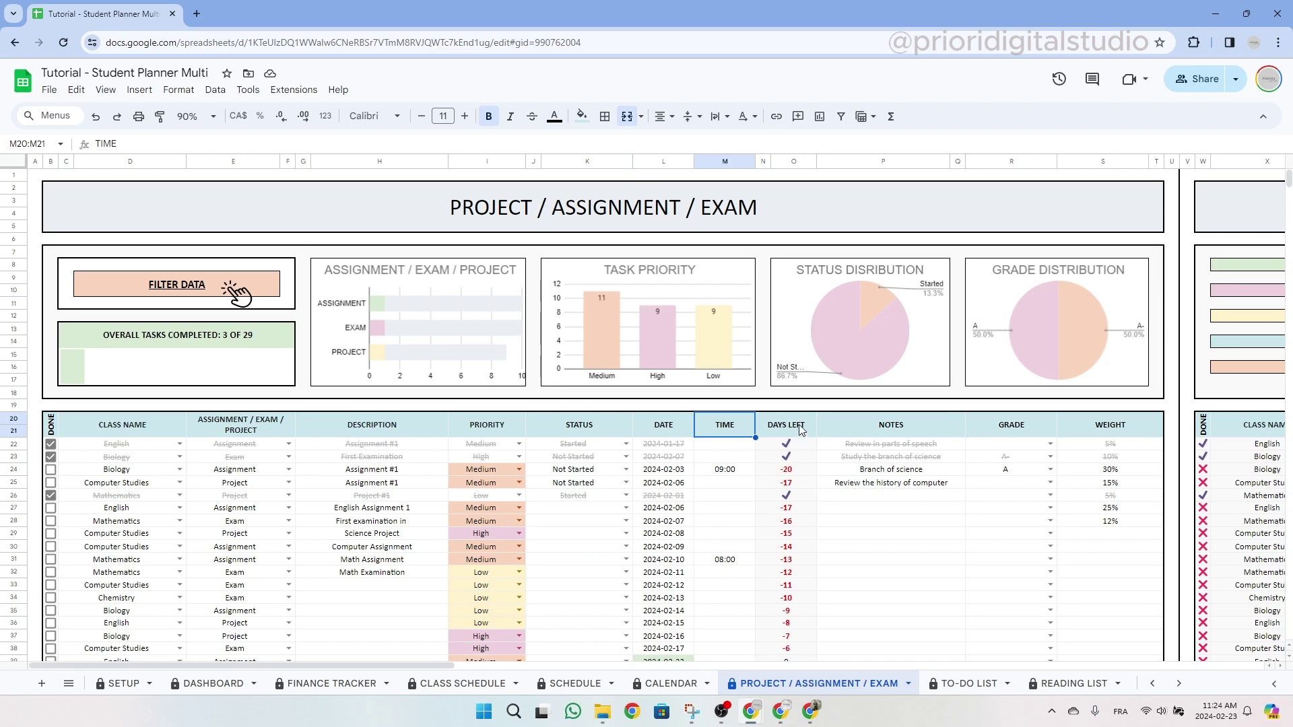
{"action": "left_click_drag", "start_coordinate": [800, 430], "coordinate": [786, 496]}
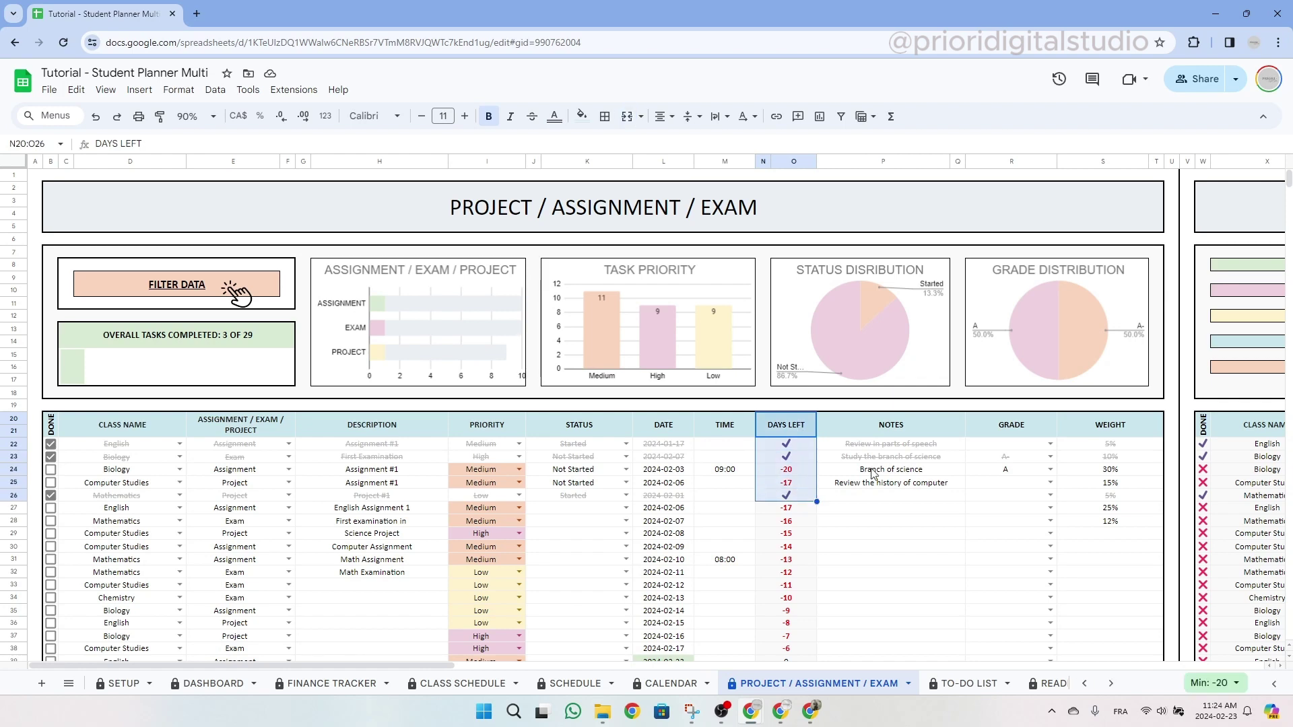
{"action": "left_click_drag", "start_coordinate": [910, 431], "coordinate": [902, 470]}
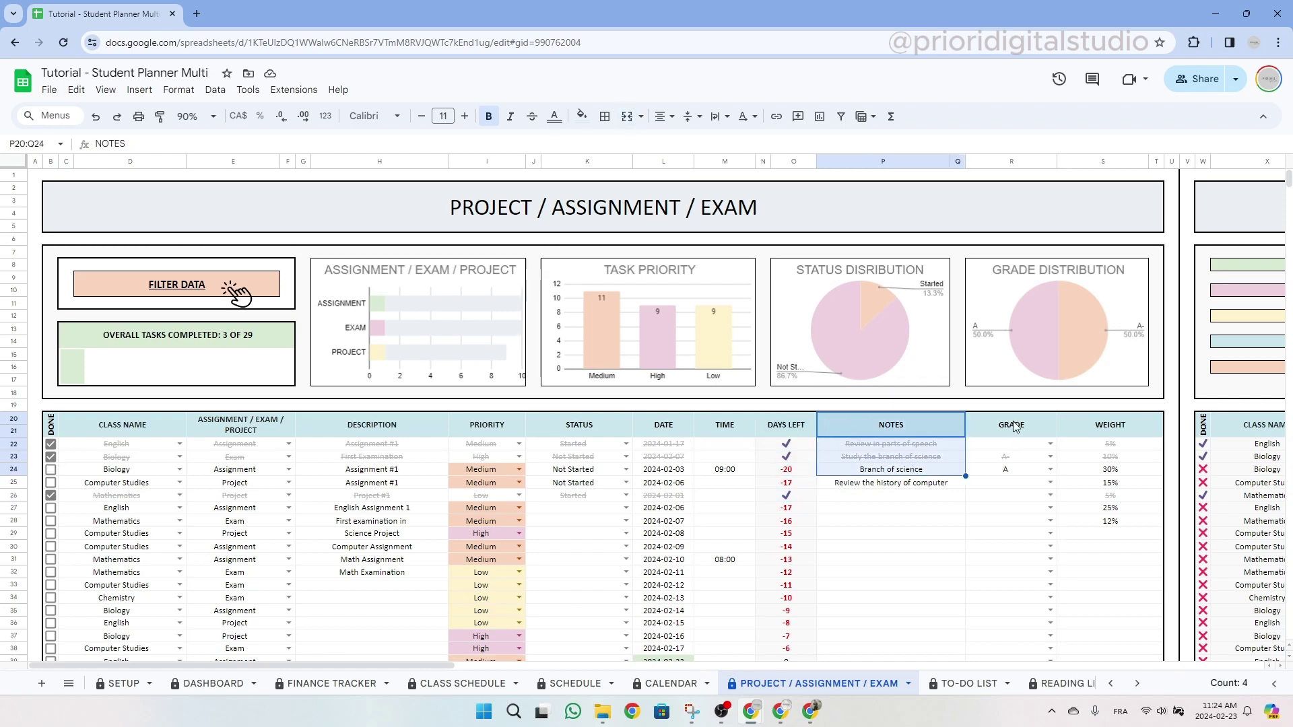
{"action": "left_click_drag", "start_coordinate": [1014, 425], "coordinate": [1019, 501]}
{"action": "left_click", "coordinate": [1115, 436]}
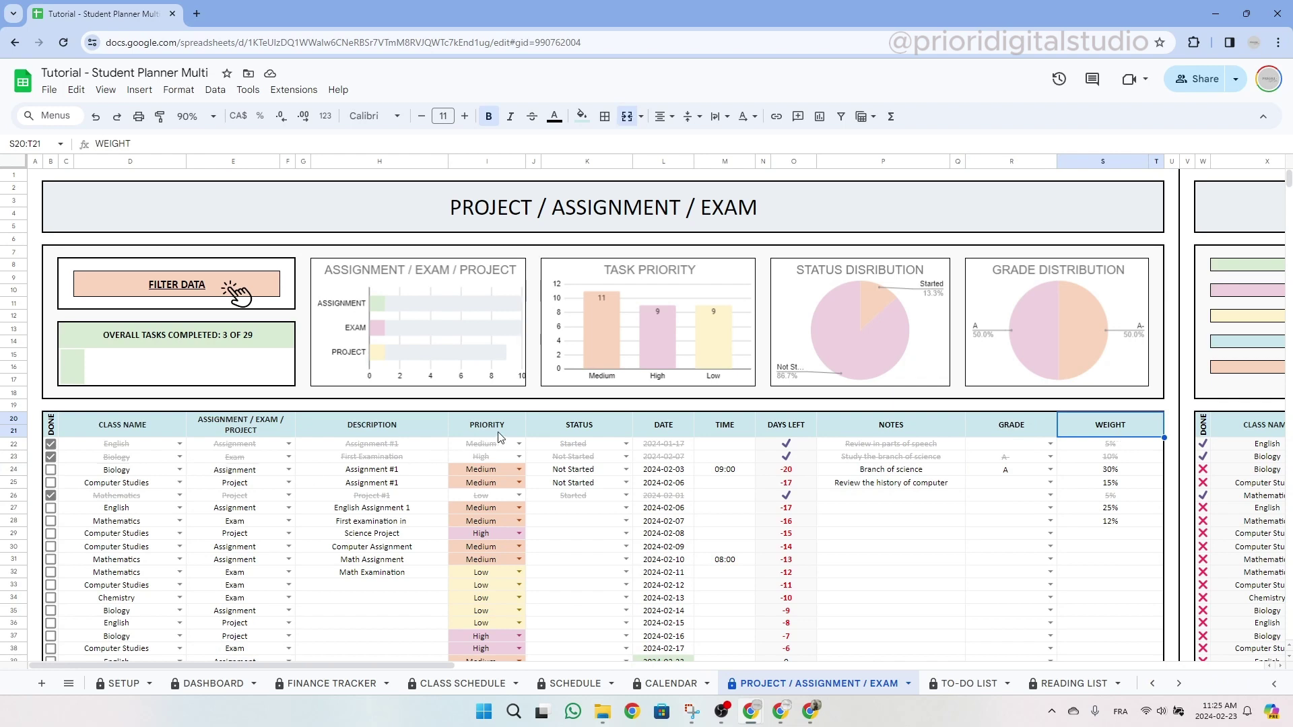
Step: Fill row 51 as a Biology Assignment with the description 'Team project 1'
{"action": "scroll", "coordinate": [498, 437], "scroll_direction": "down", "scroll_amount": 10}
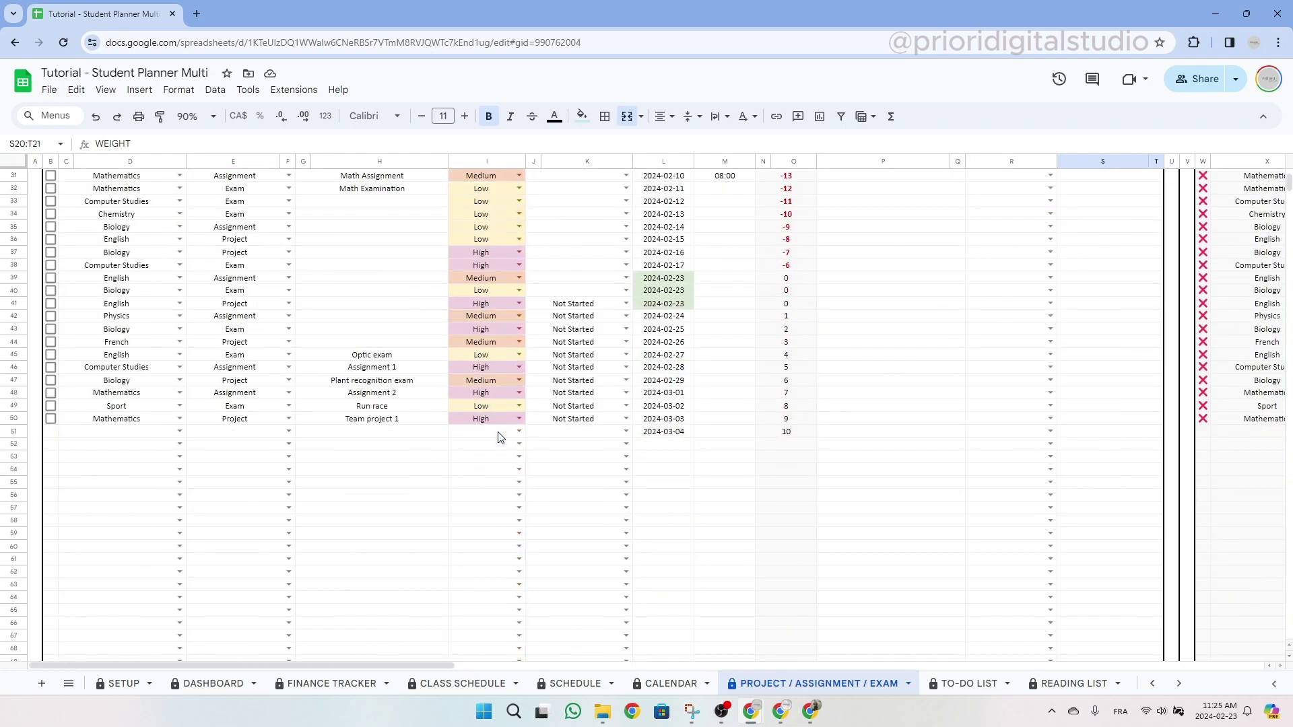
{"action": "scroll", "coordinate": [160, 445], "scroll_direction": "up", "scroll_amount": 4}
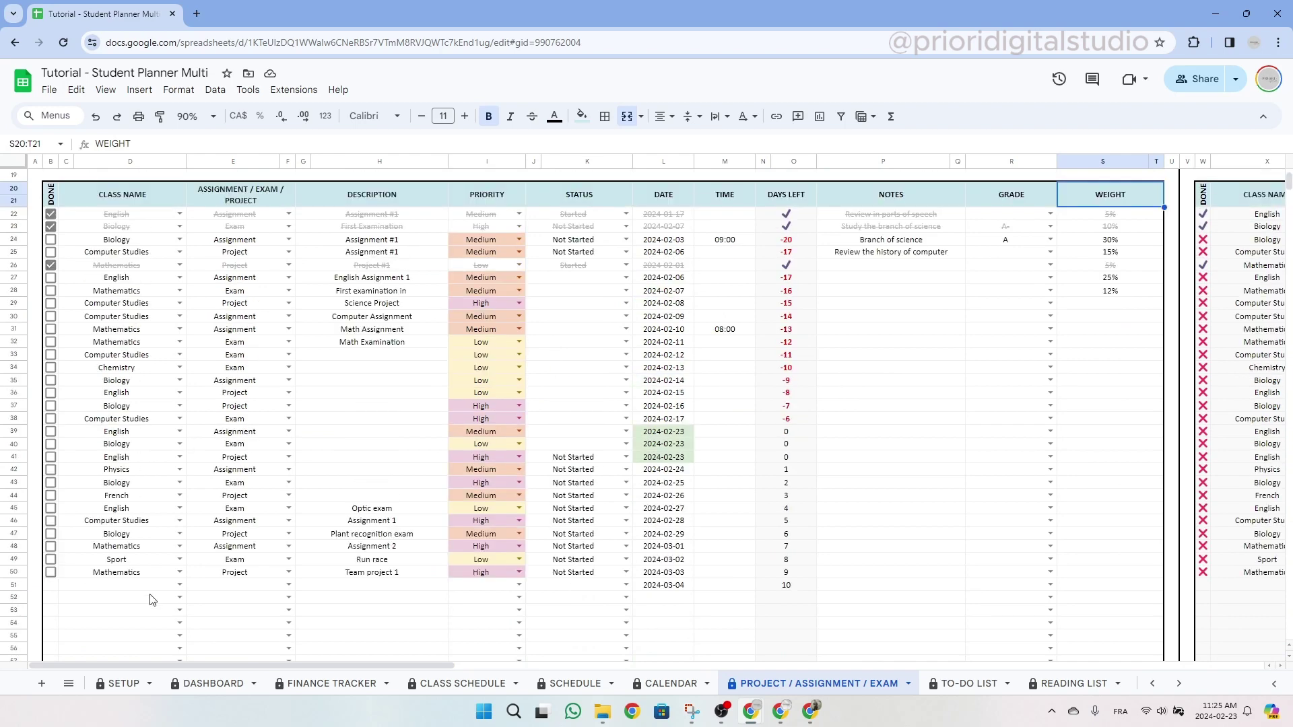
{"action": "left_click", "coordinate": [155, 585]}
{"action": "left_click", "coordinate": [183, 585]}
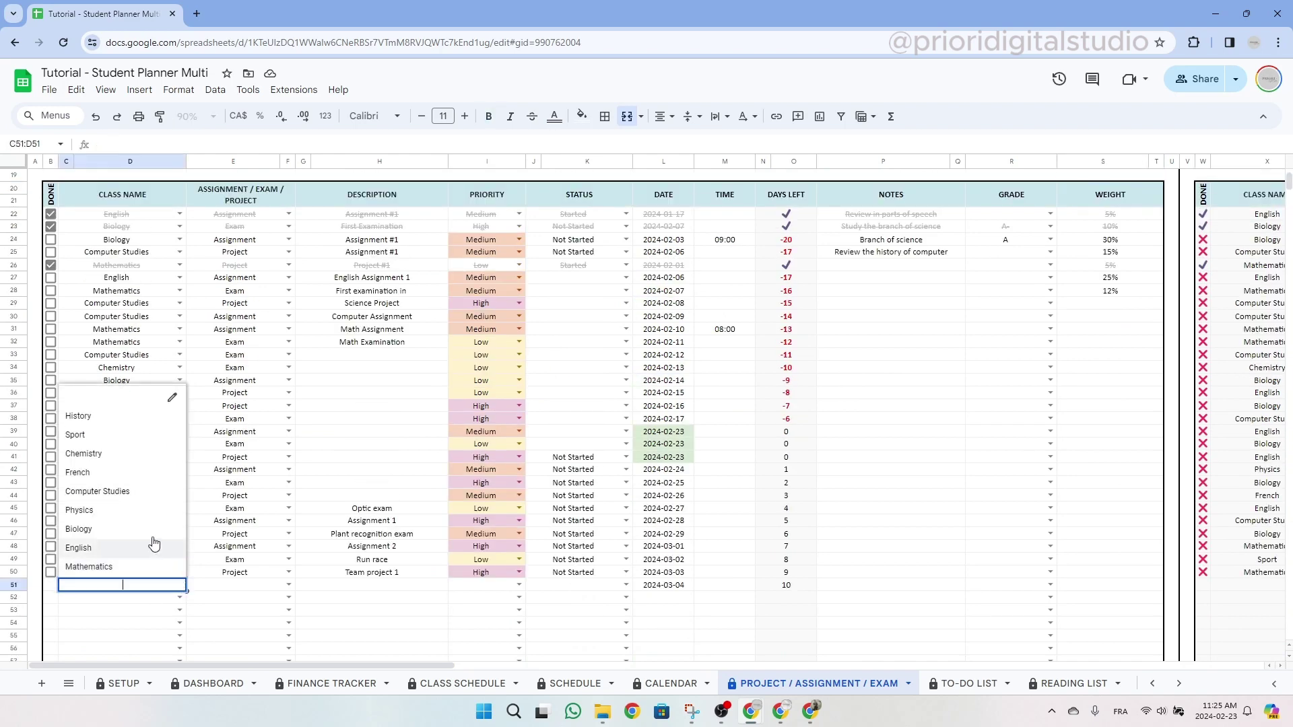
{"action": "left_click", "coordinate": [108, 529]}
{"action": "left_click", "coordinate": [281, 590]}
{"action": "left_click", "coordinate": [281, 590]}
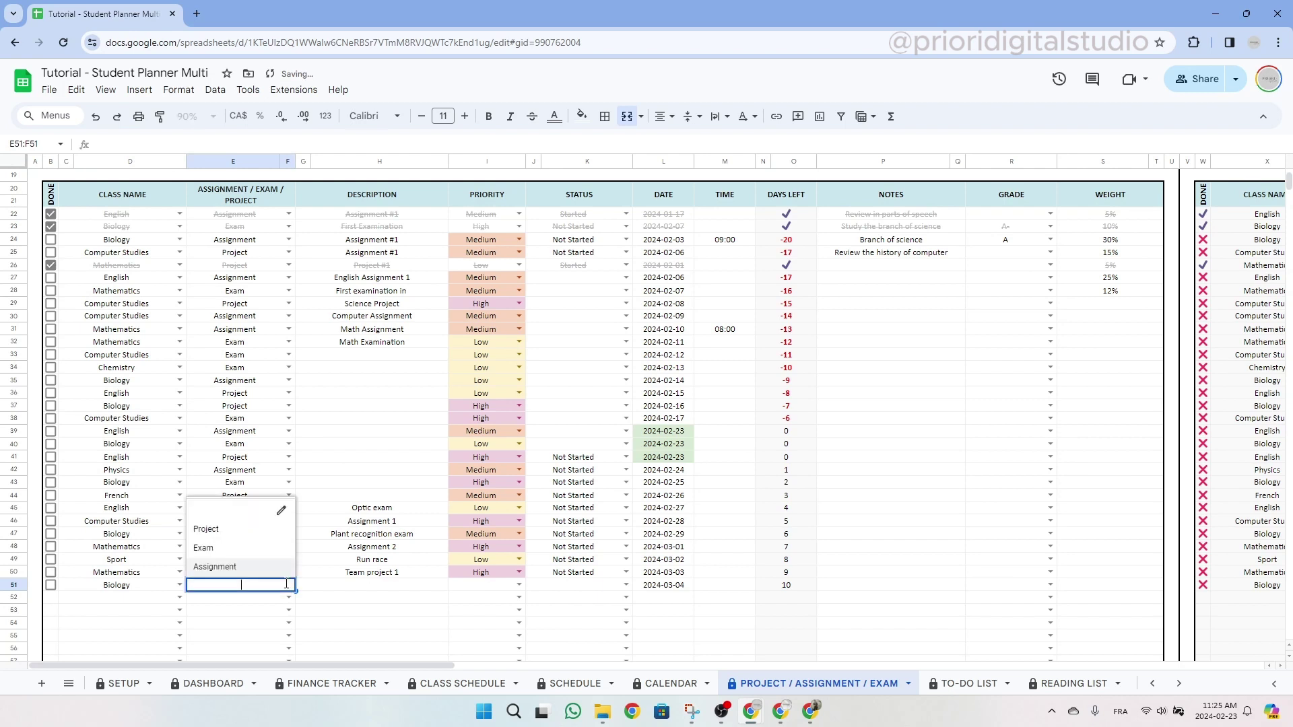
{"action": "left_click", "coordinate": [247, 572]}
{"action": "left_click", "coordinate": [397, 588]}
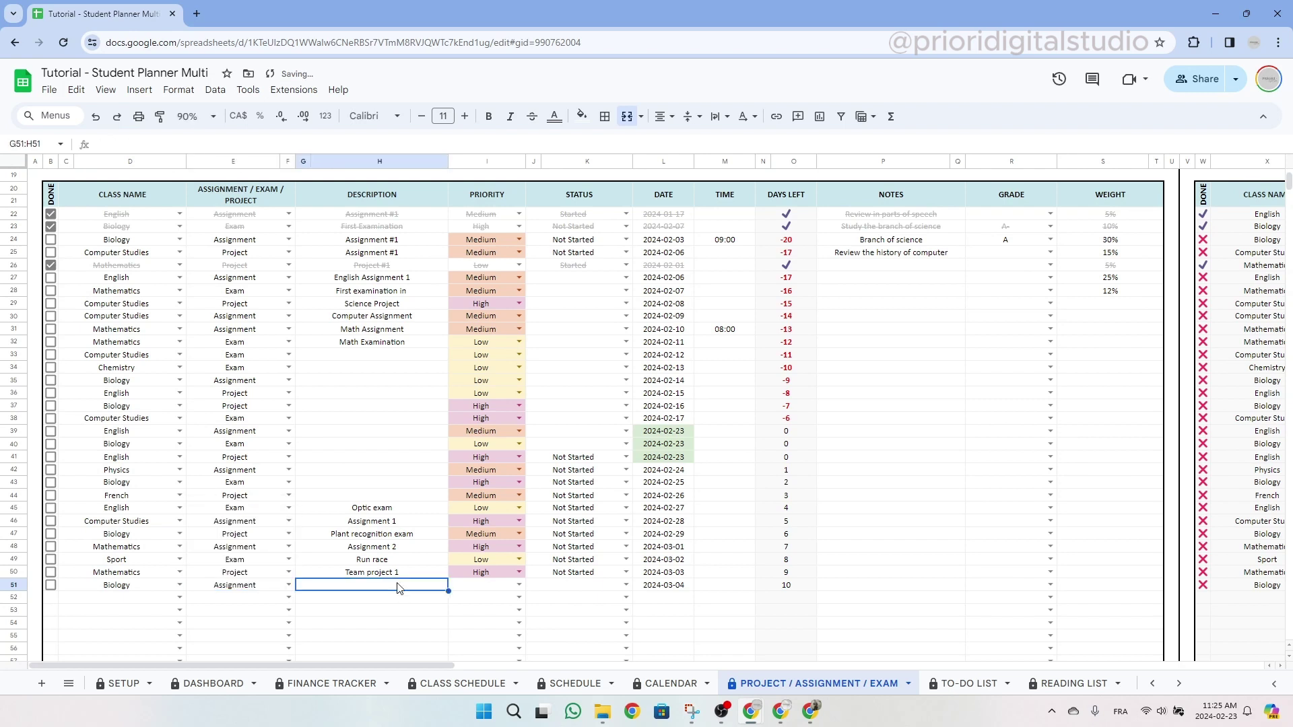
{"action": "type", "text": "Team pro"}
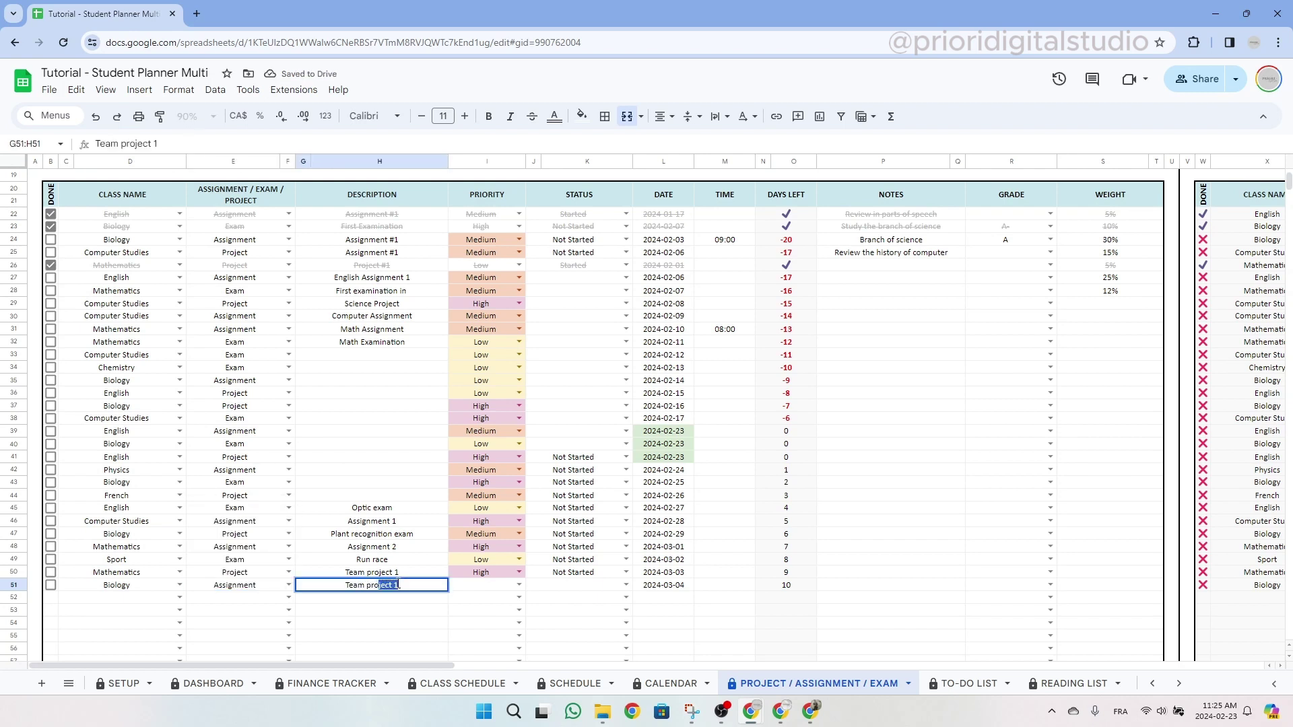
{"action": "type", "text": "ject 1"}
{"action": "key", "text": "Return"}
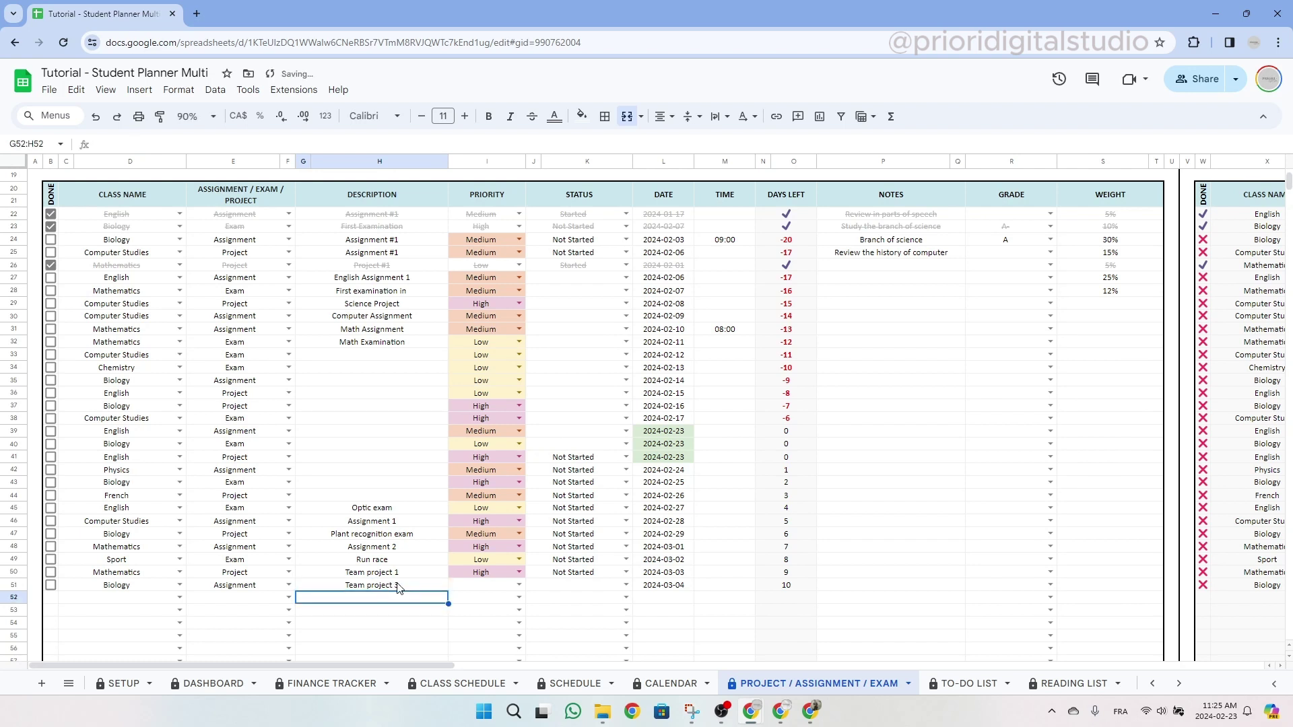
Step: Set row 51's priority to Medium and its status to In Progress
{"action": "left_click", "coordinate": [506, 585]}
{"action": "left_click", "coordinate": [509, 555]}
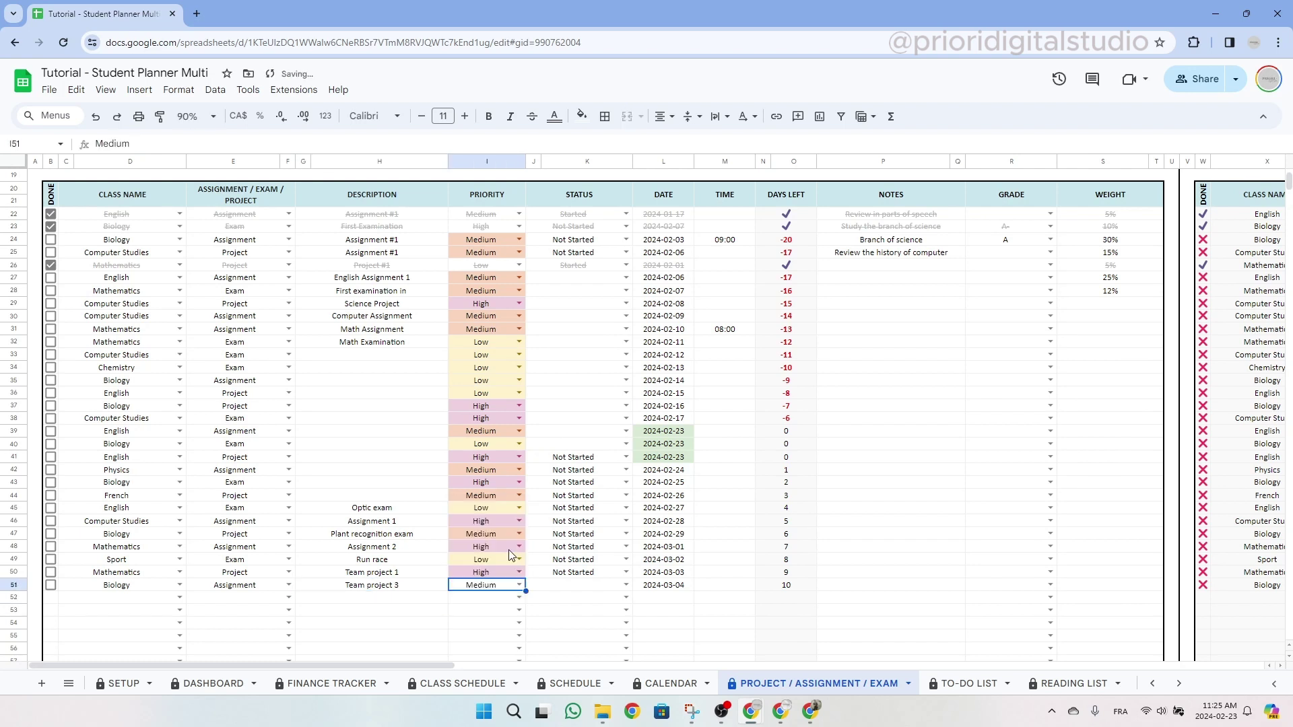
{"action": "left_click", "coordinate": [626, 586]}
{"action": "left_click", "coordinate": [626, 586]}
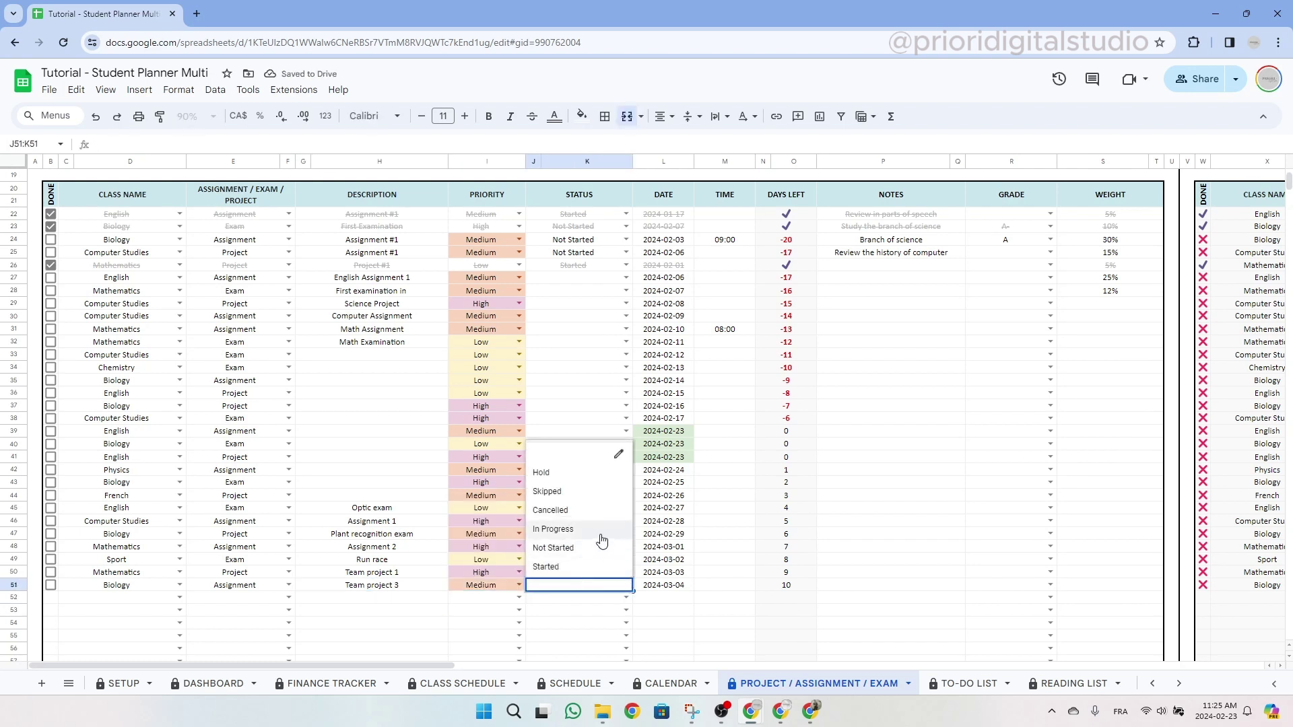
{"action": "left_click", "coordinate": [553, 529]}
Step: Review row 51's due date, time, days-left formula, notes, grade and weight cells
{"action": "double_click", "coordinate": [673, 588]}
{"action": "key", "text": "Escape"}
{"action": "left_click", "coordinate": [721, 587]}
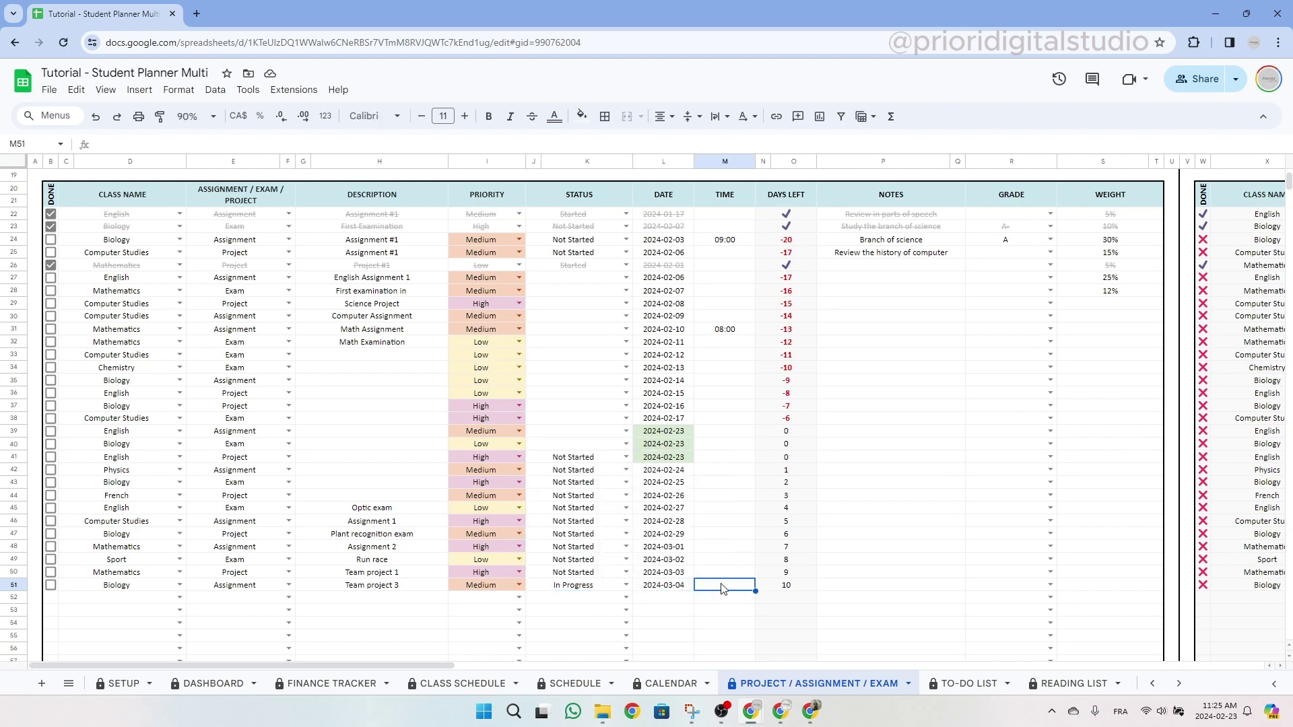
{"action": "left_click", "coordinate": [788, 587]}
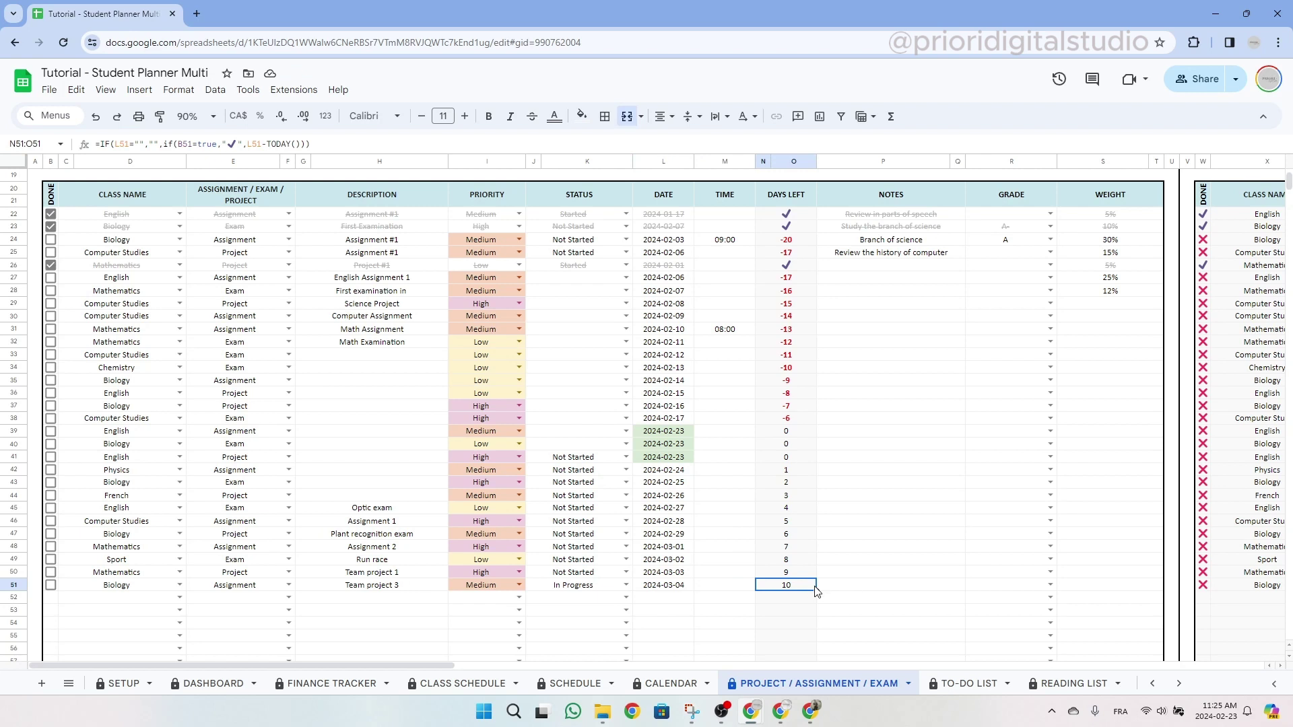
{"action": "left_click", "coordinate": [867, 588]}
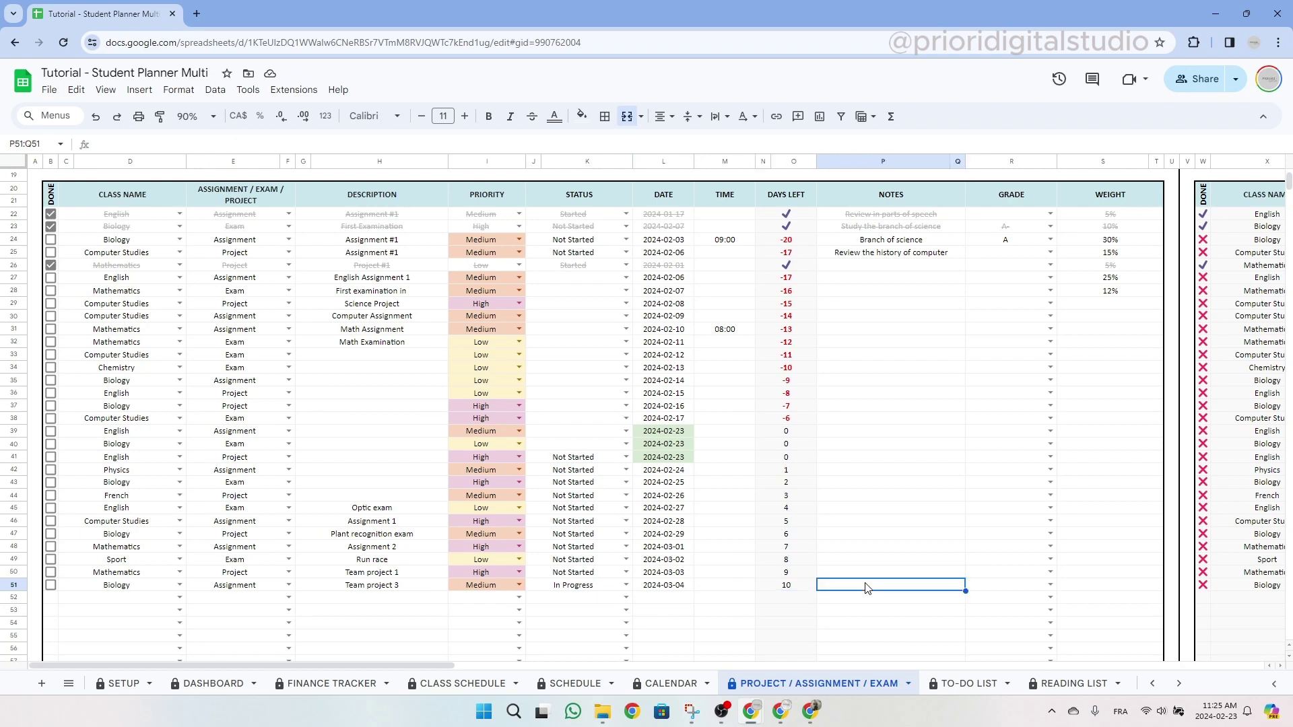
{"action": "left_click", "coordinate": [1013, 588]}
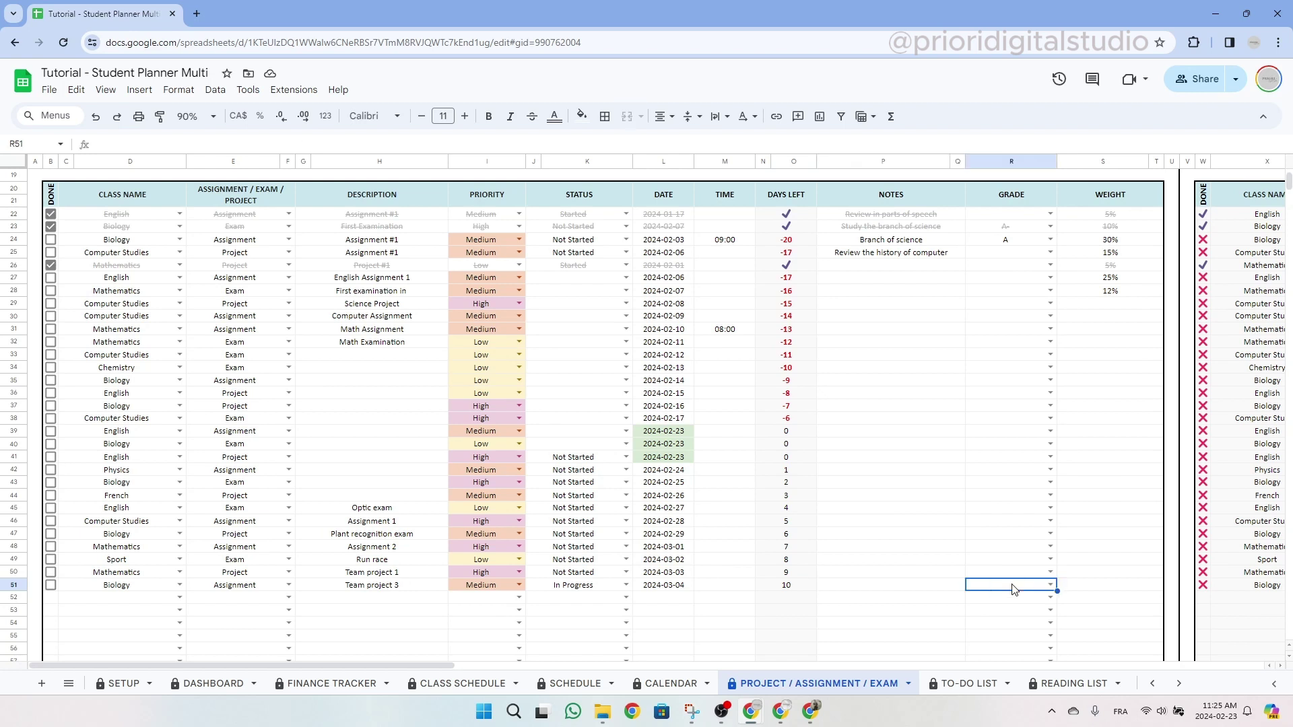
{"action": "left_click", "coordinate": [1099, 590]}
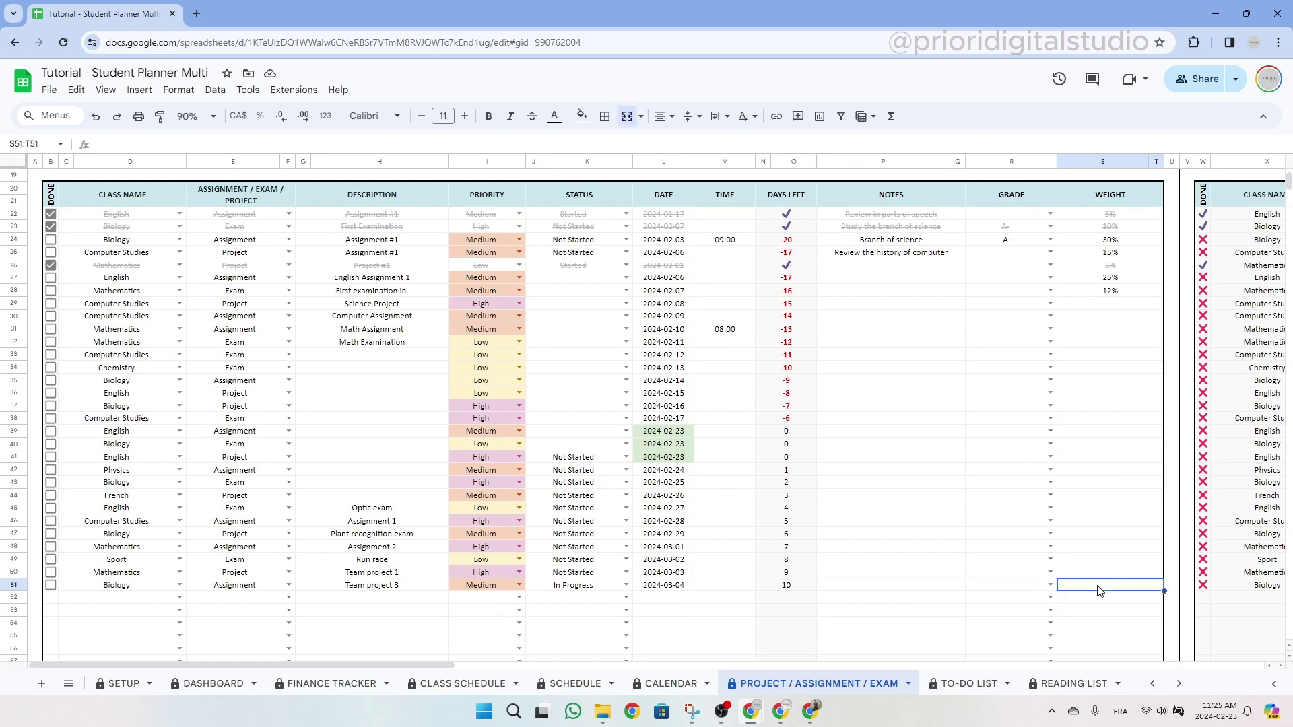
Step: Mark the tasks in rows 24, 25, 28 and 30 as done
{"action": "scroll", "coordinate": [1099, 591], "scroll_direction": "up", "scroll_amount": 4}
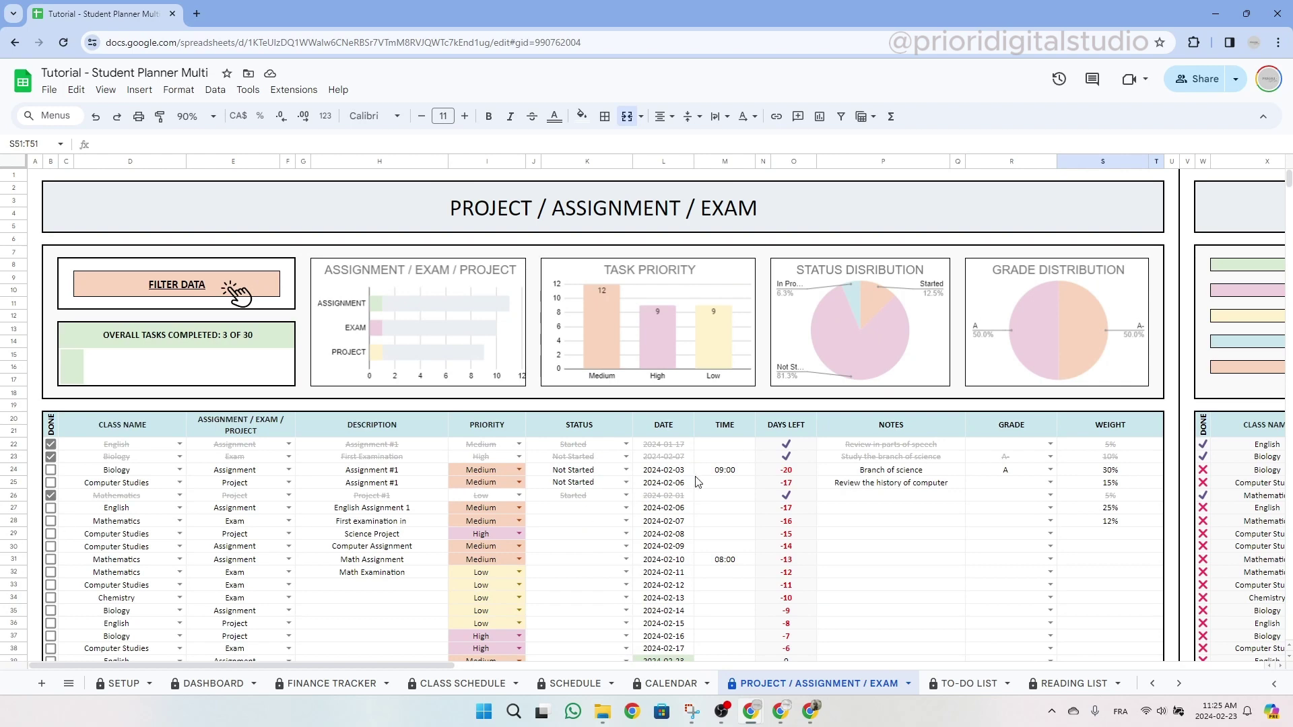
{"action": "left_click", "coordinate": [50, 470]}
{"action": "left_click", "coordinate": [51, 482]}
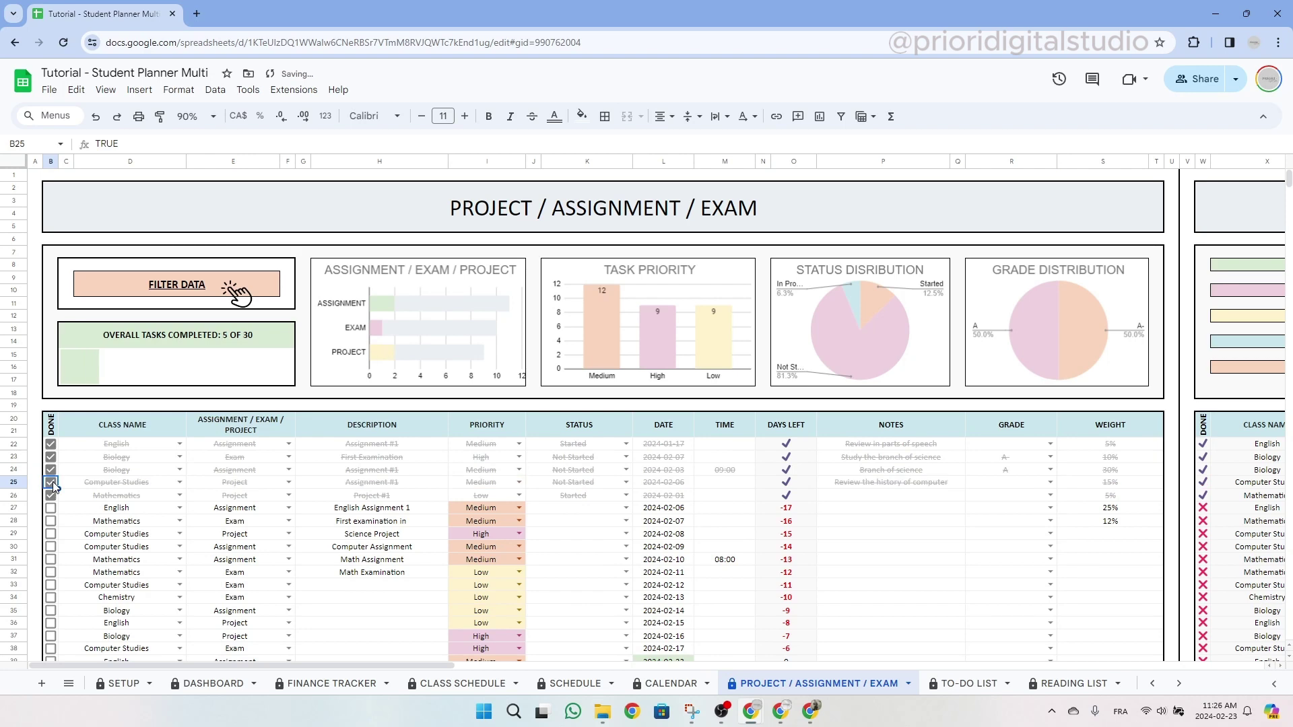
{"action": "left_click", "coordinate": [51, 521]}
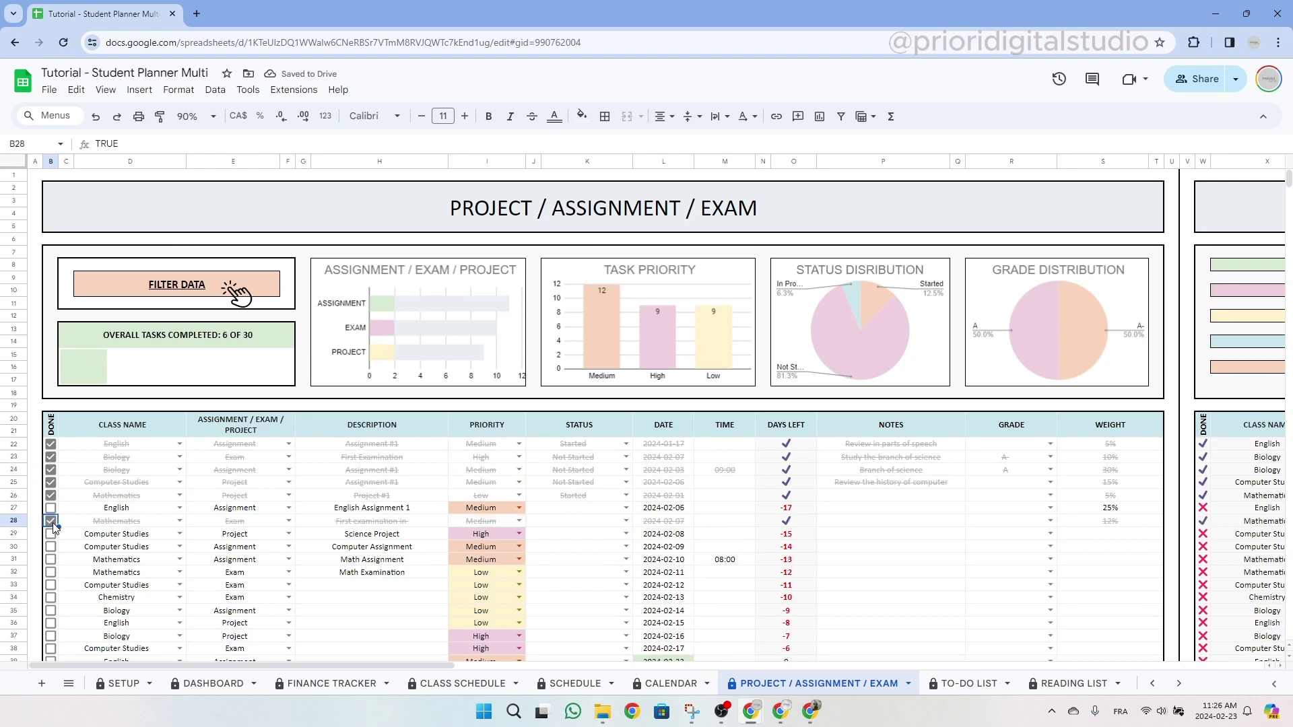
{"action": "left_click", "coordinate": [51, 547]}
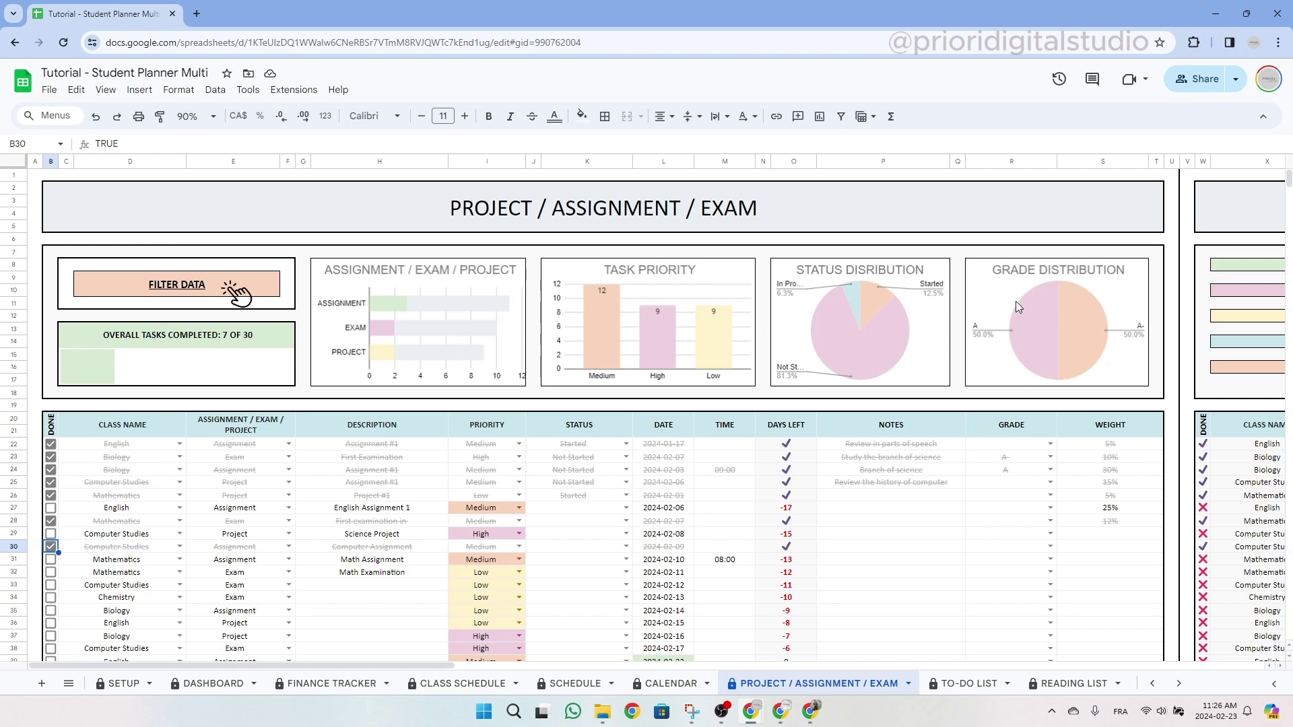
Step: Paste an A grade into R25 and check the tasks-completed count
{"action": "left_click", "coordinate": [1010, 482]}
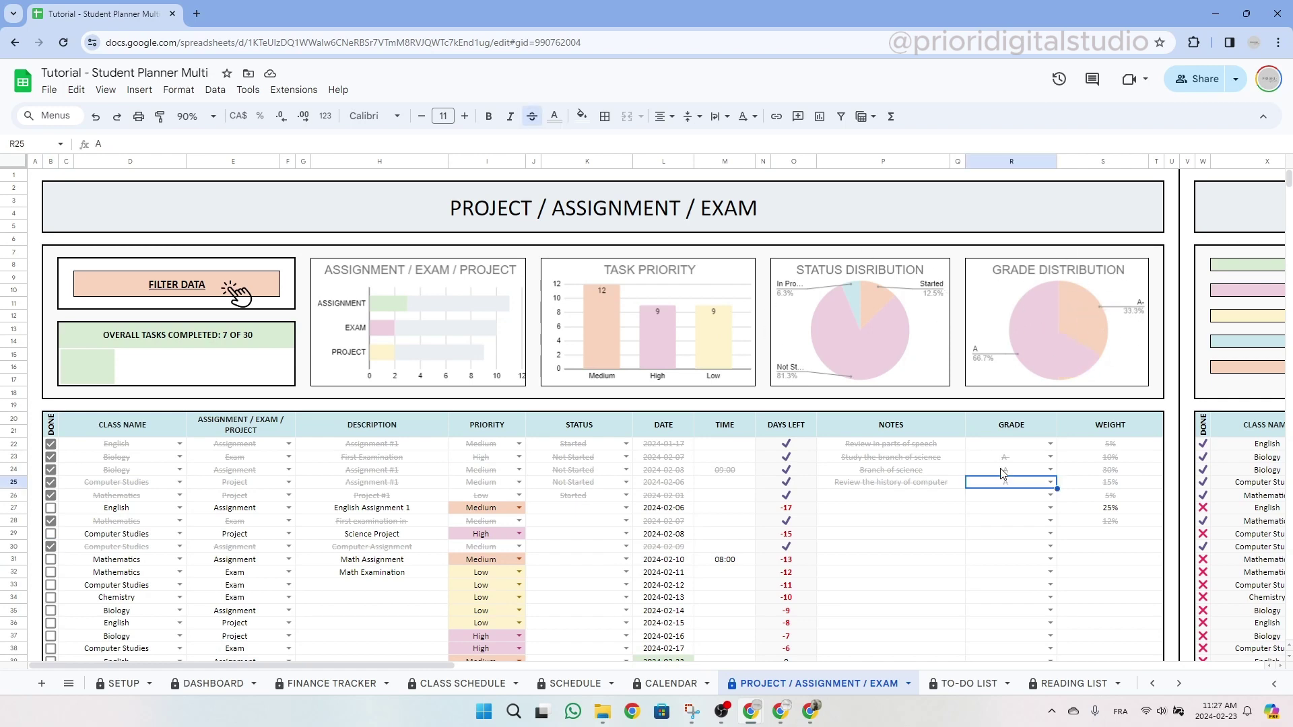
{"action": "type", "text": "A"}
{"action": "left_click", "coordinate": [163, 340]}
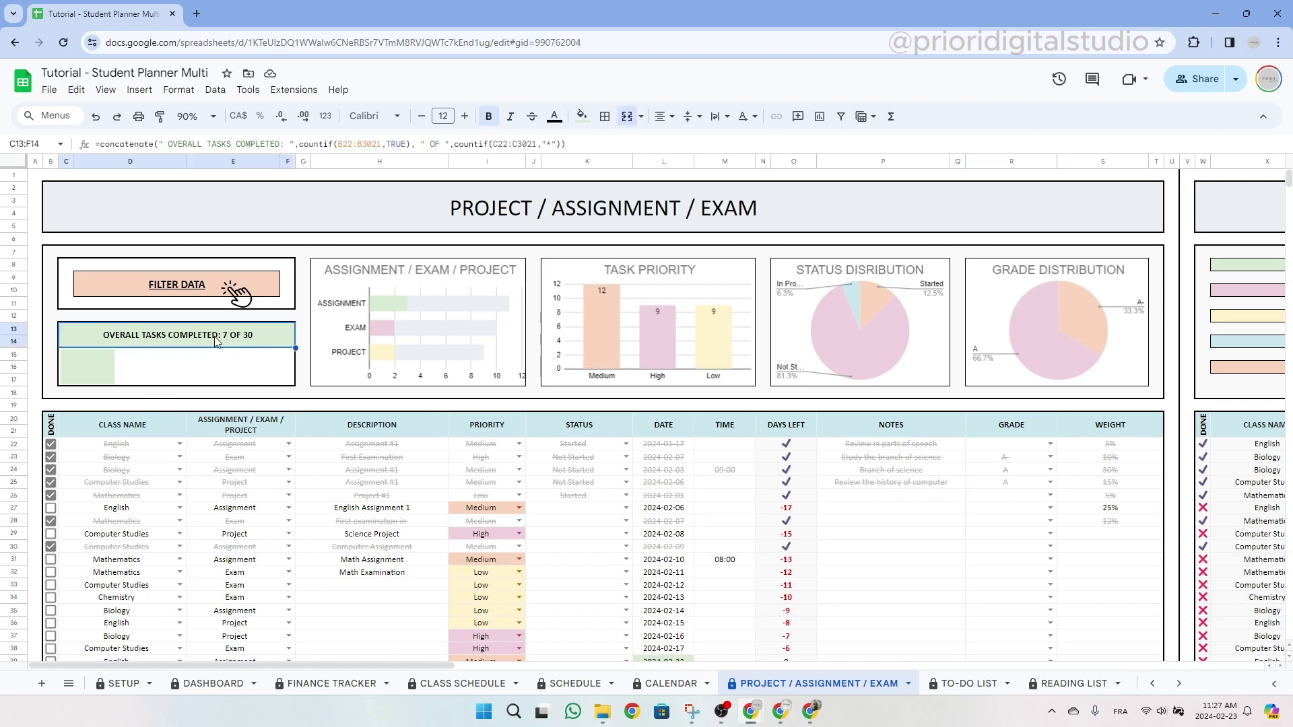
{"action": "left_click", "coordinate": [517, 210]}
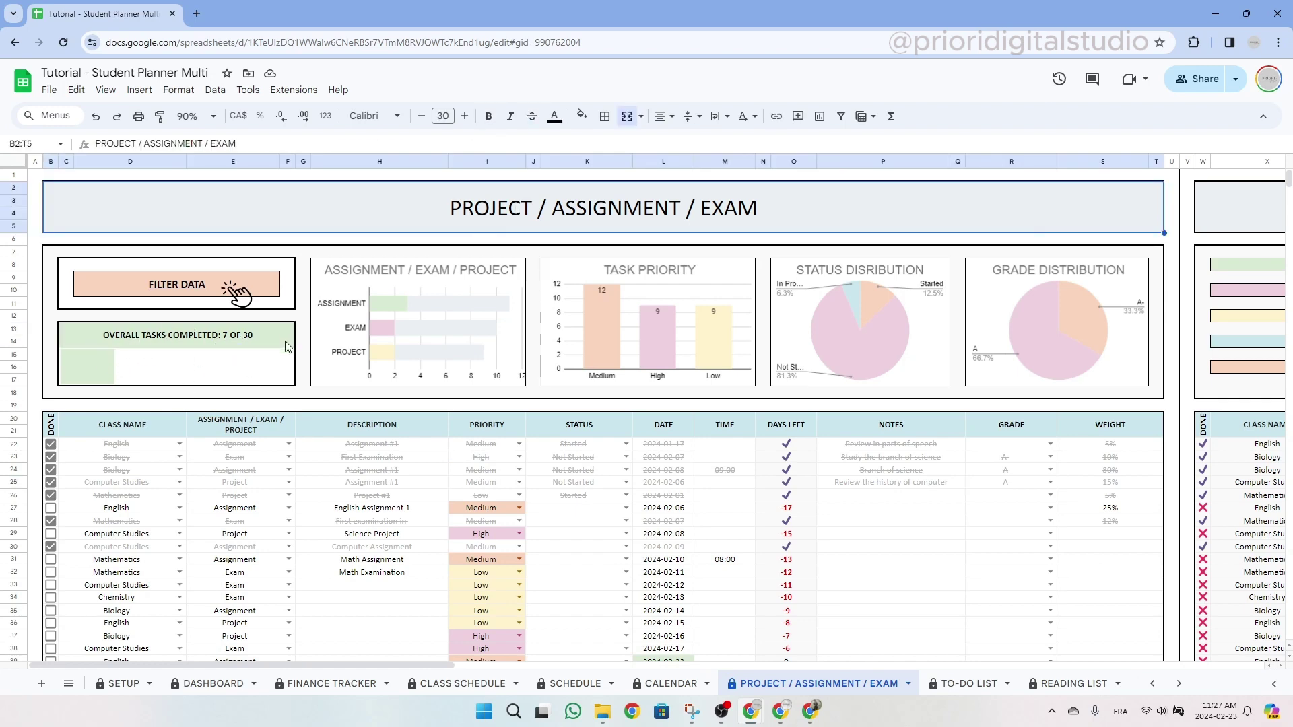
{"action": "mouse_move", "coordinate": [193, 295]}
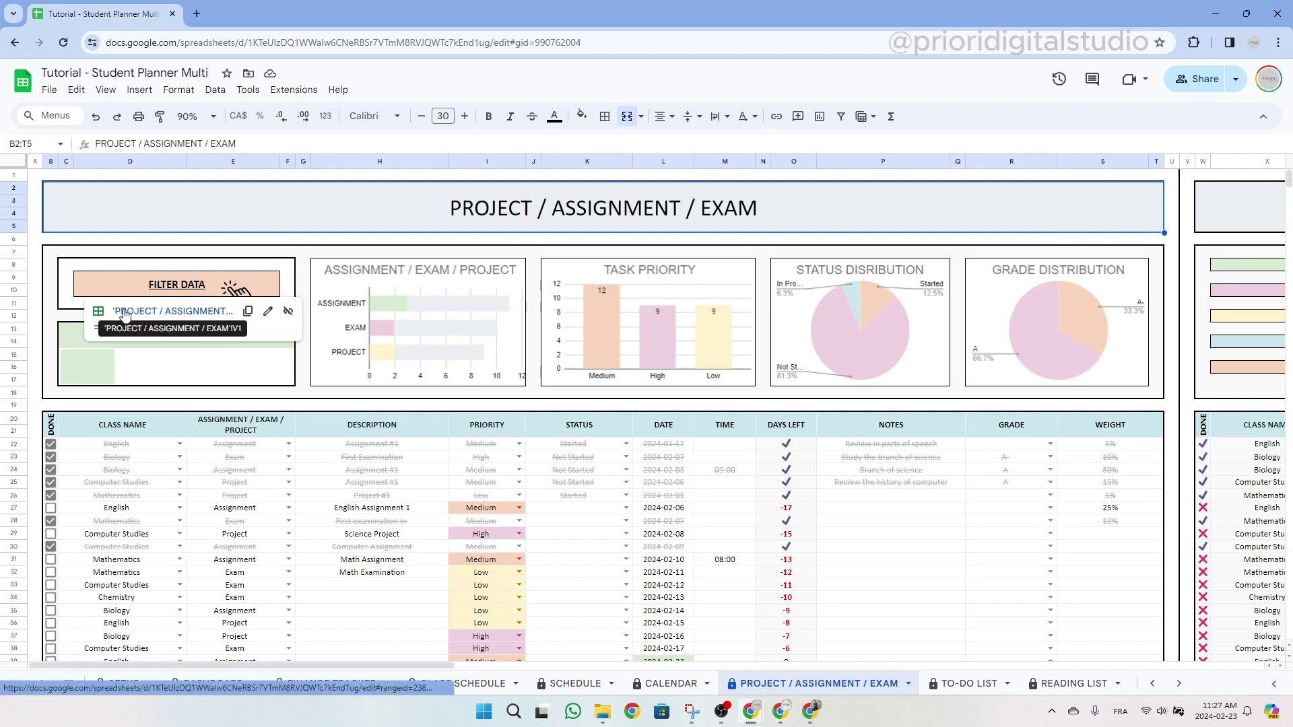
Step: Jump to the FILTER DATA panel and look over the Completed Task, Class Name and Category filters
{"action": "left_click", "coordinate": [140, 312]}
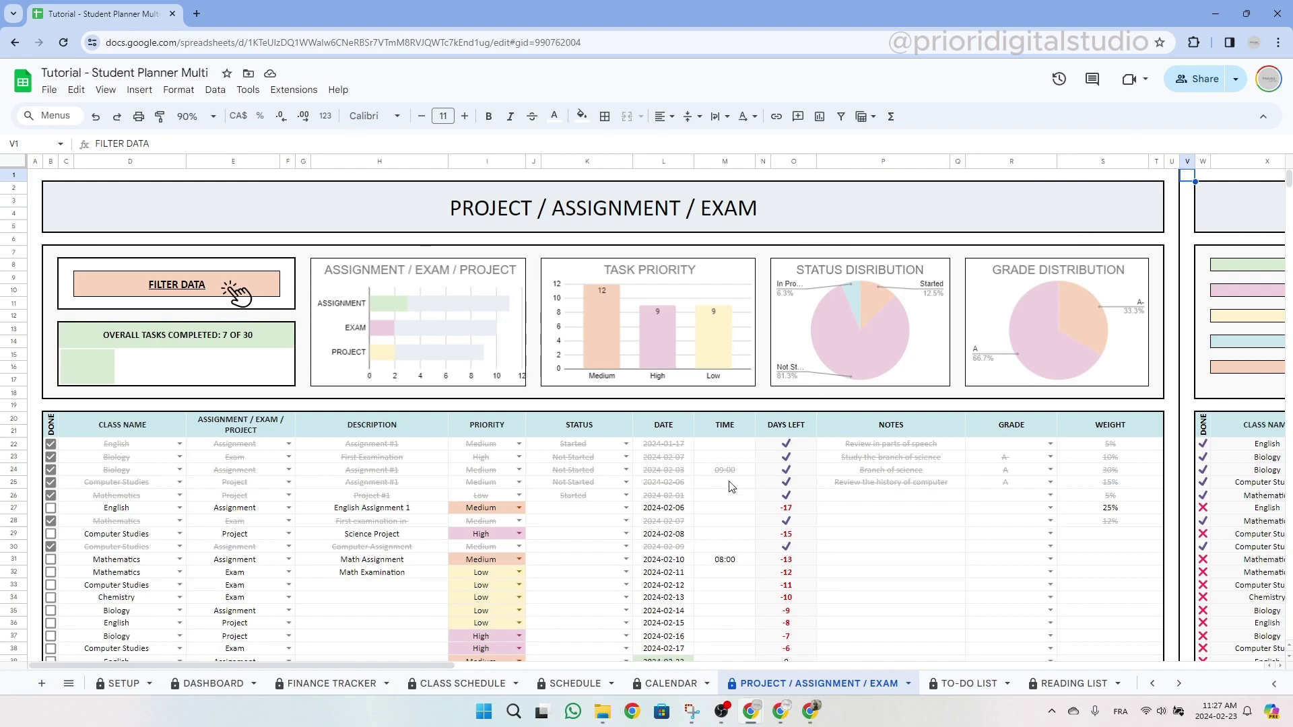
{"action": "left_click_drag", "start_coordinate": [439, 668], "coordinate": [797, 649]}
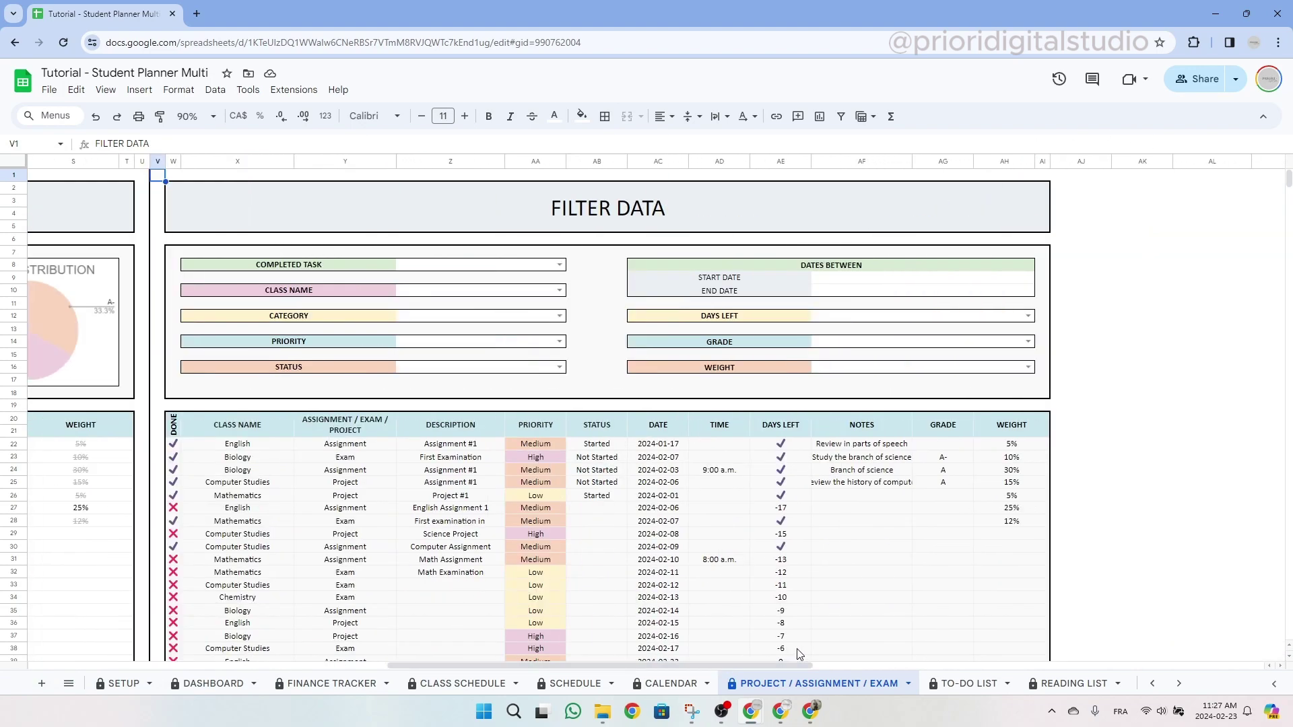
{"action": "left_click_drag", "start_coordinate": [318, 266], "coordinate": [406, 386]}
{"action": "left_click", "coordinate": [558, 265]}
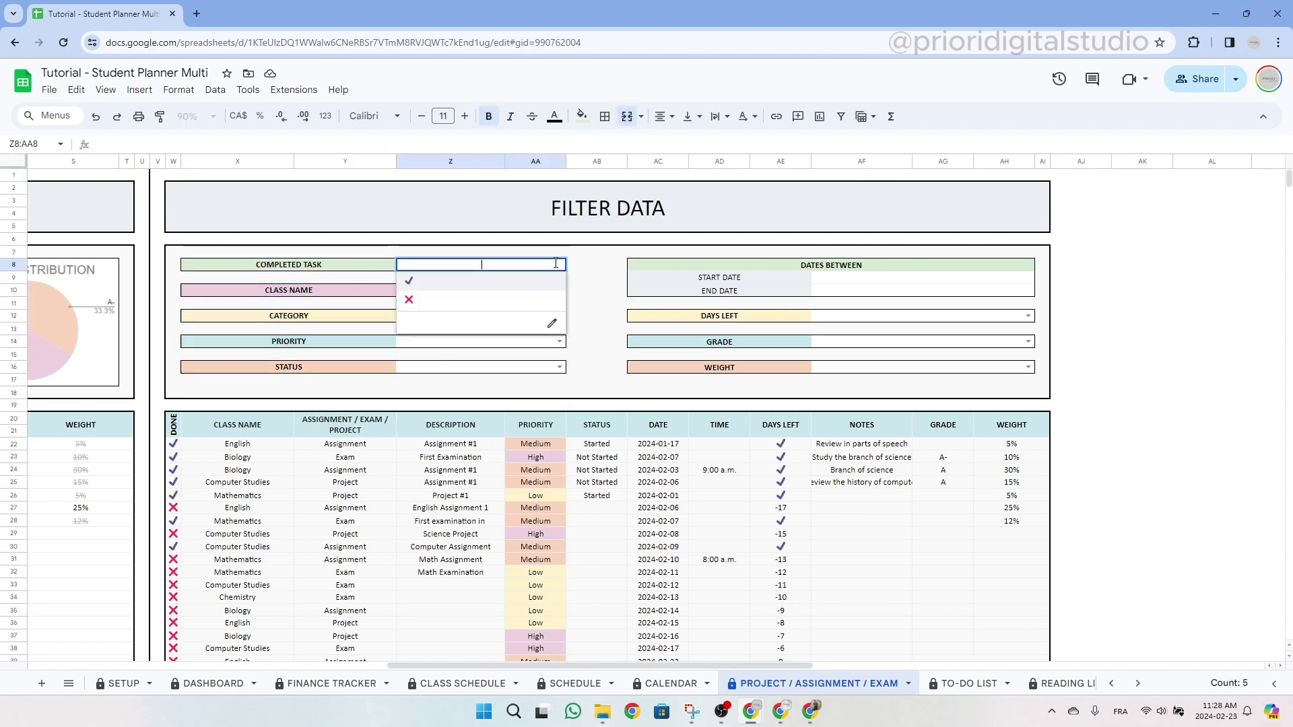
{"action": "left_click", "coordinate": [570, 278]}
{"action": "left_click", "coordinate": [559, 291]}
{"action": "left_click", "coordinate": [597, 290]}
{"action": "left_click", "coordinate": [560, 315]}
{"action": "left_click", "coordinate": [596, 330]}
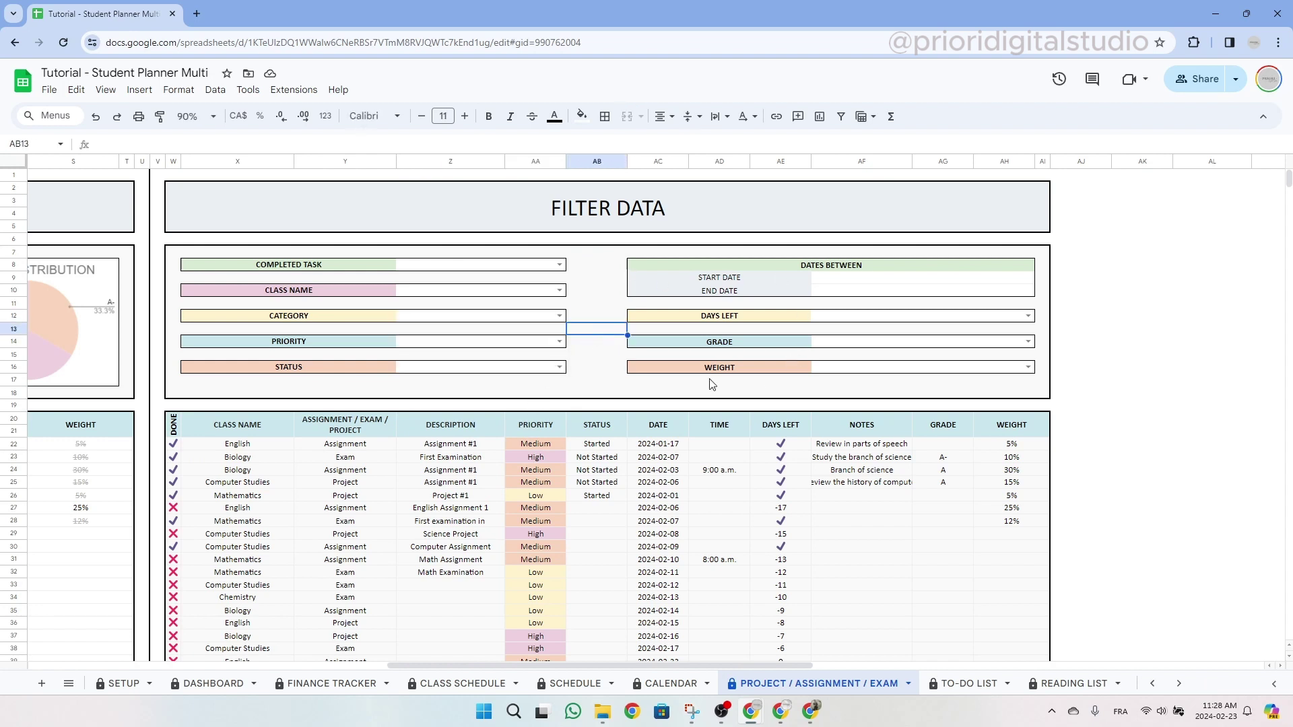
Step: Filter the table to completed (✓) Mathematics tasks, showing two rows
{"action": "left_click", "coordinate": [559, 265]}
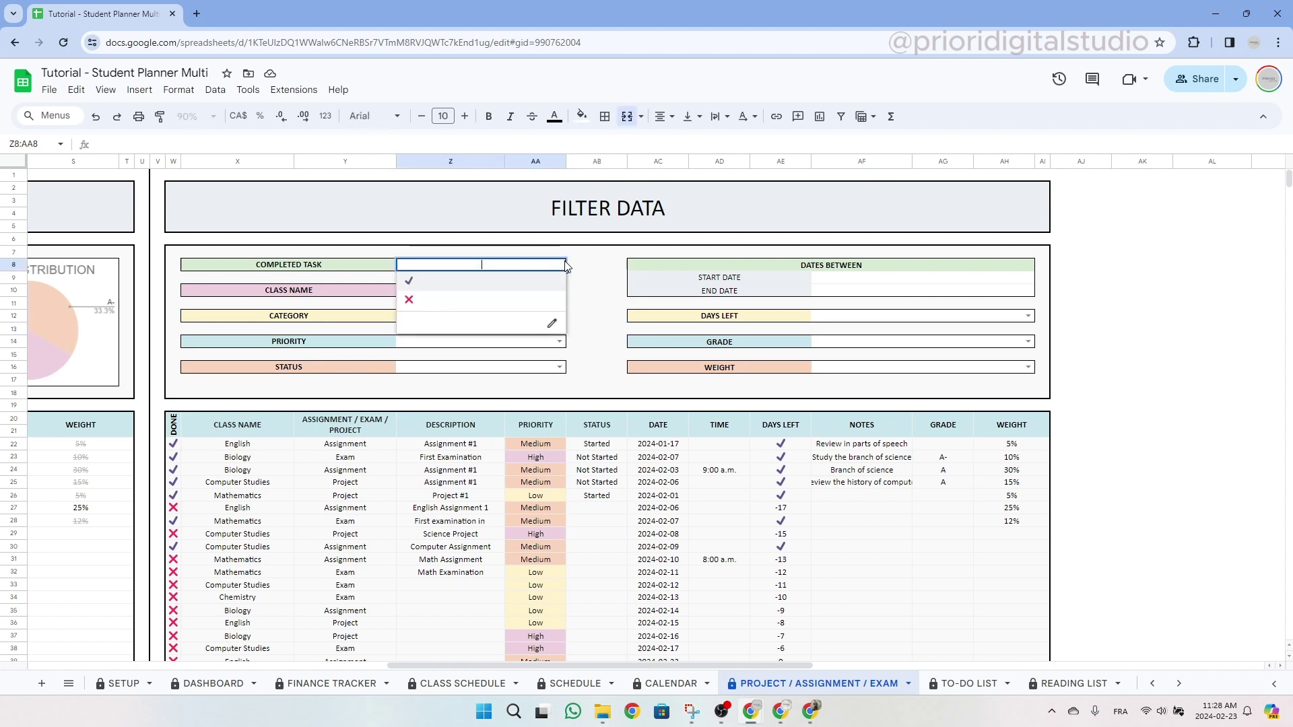
{"action": "left_click", "coordinate": [501, 281]}
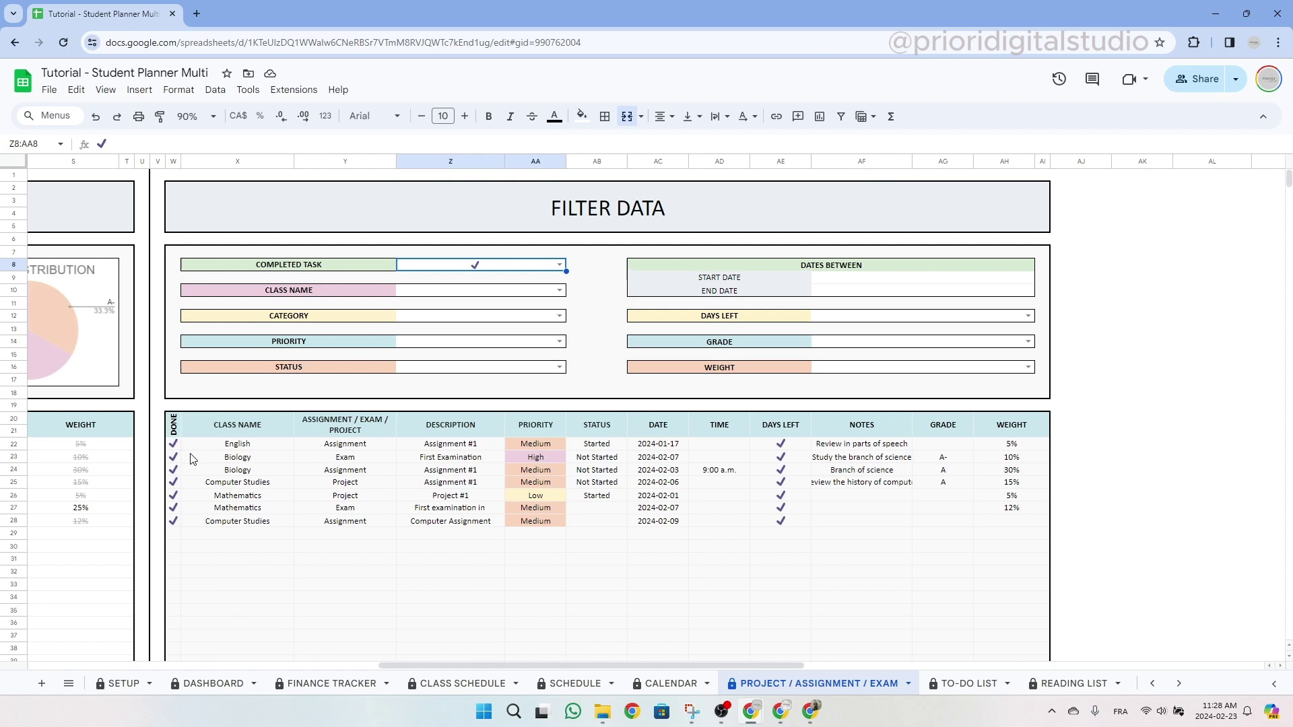
{"action": "left_click", "coordinate": [558, 290]}
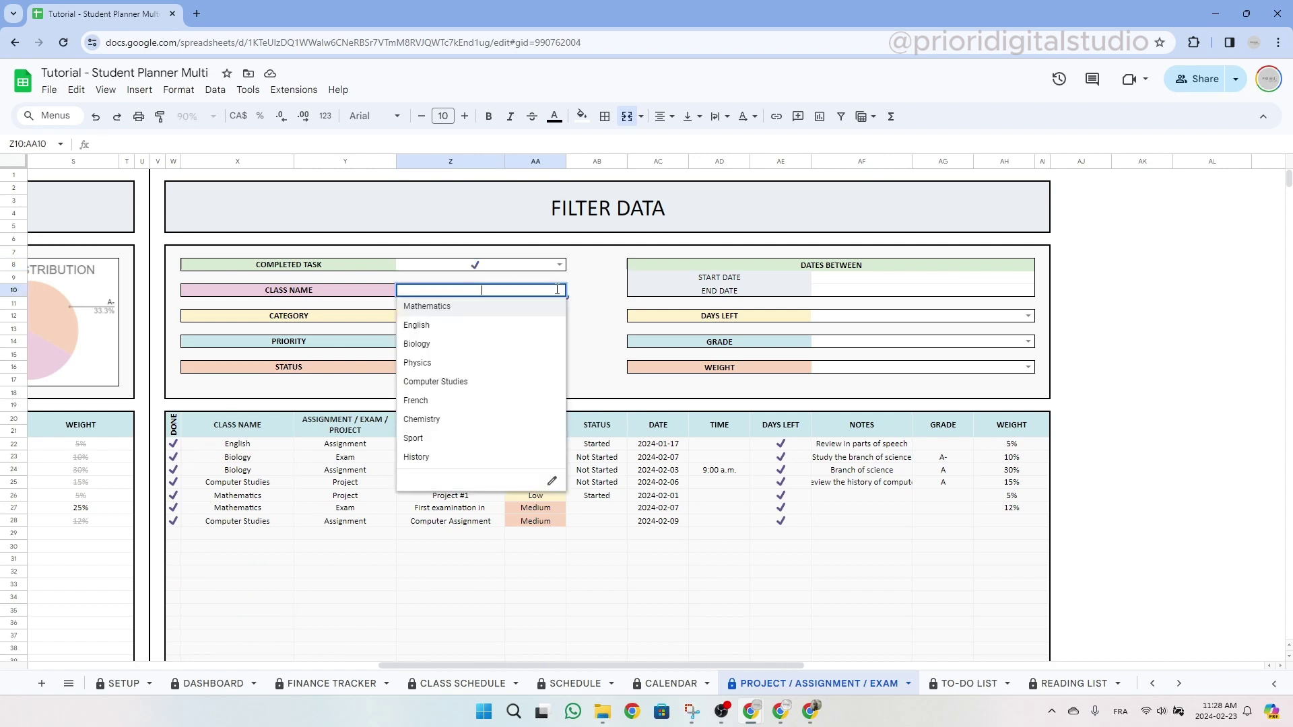
{"action": "left_click", "coordinate": [513, 308]}
{"action": "left_click_drag", "start_coordinate": [251, 444], "coordinate": [994, 461]}
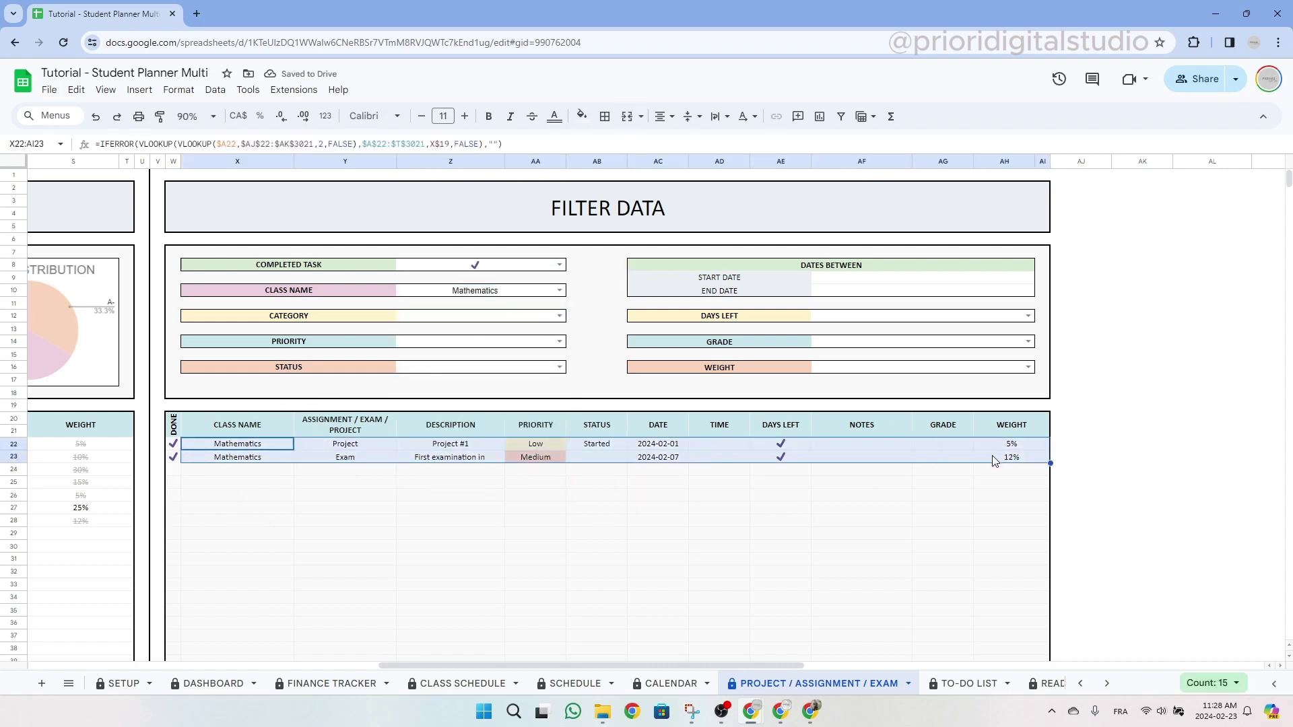
{"action": "left_click", "coordinate": [867, 512]}
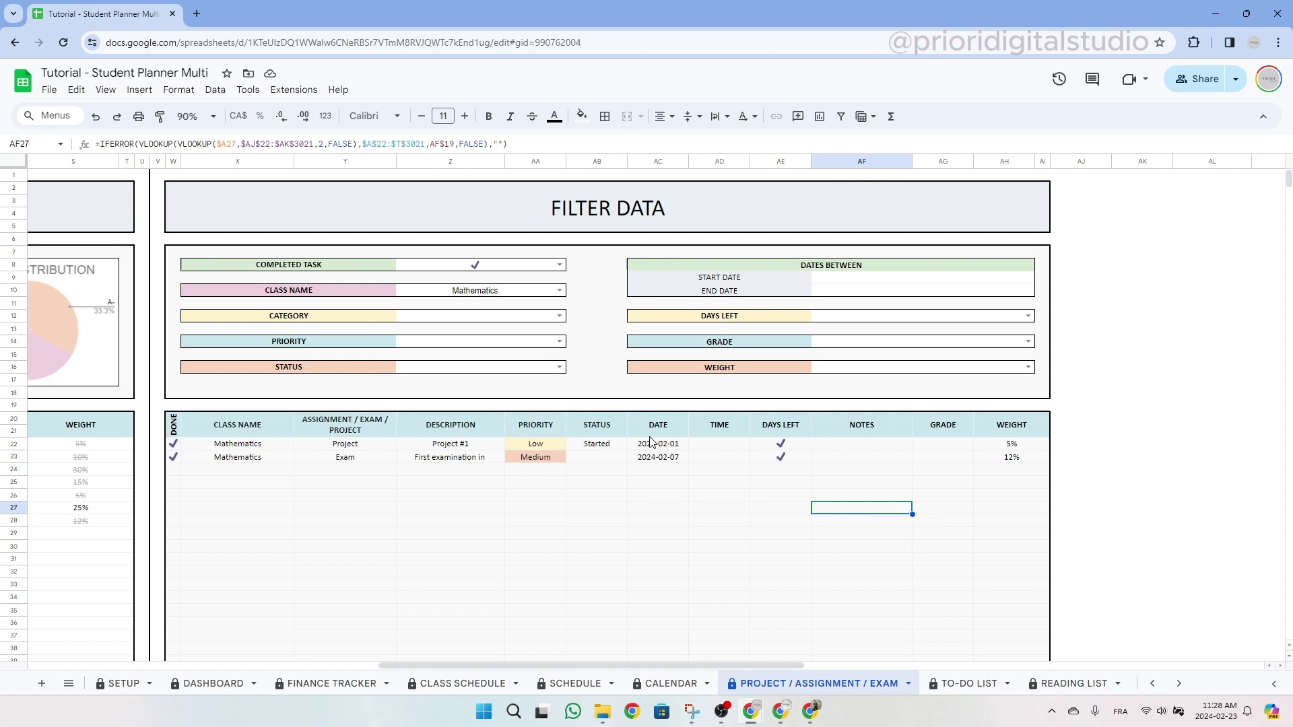
Step: Clear the Class Name and Completed Task filters so all tasks show again
{"action": "left_click", "coordinate": [492, 296]}
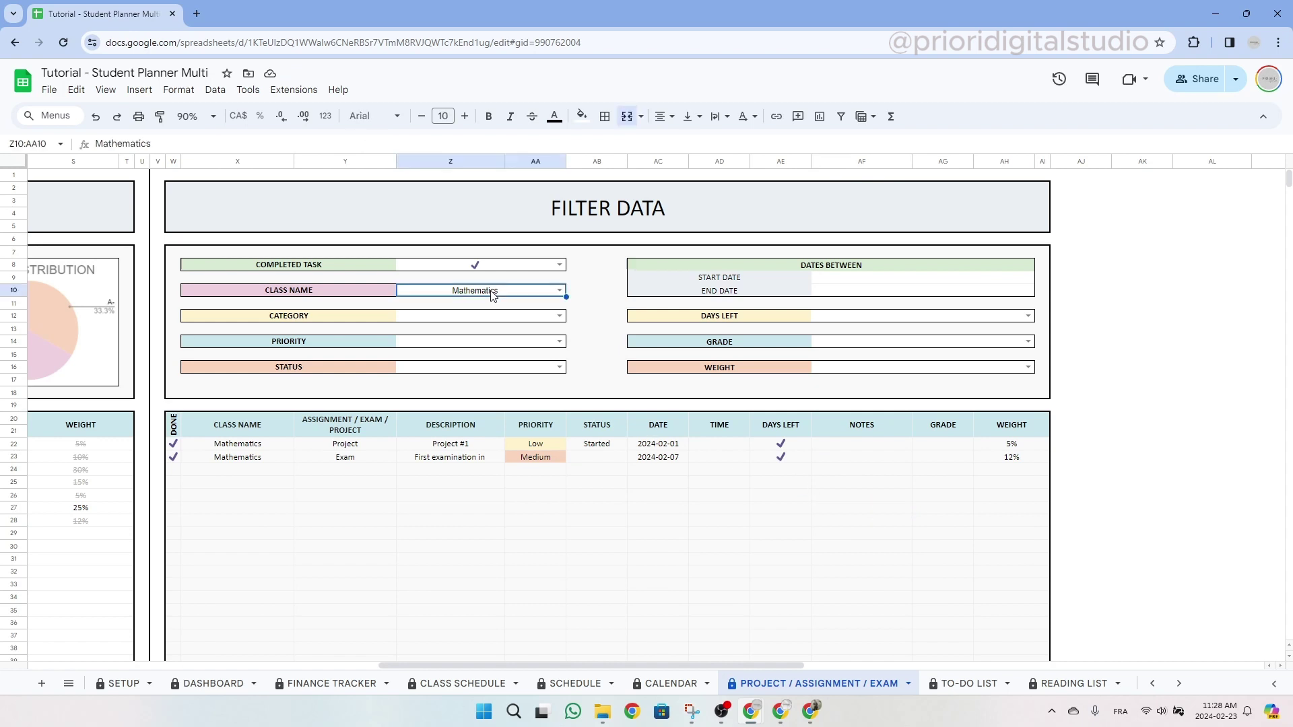
{"action": "key", "text": "Delete"}
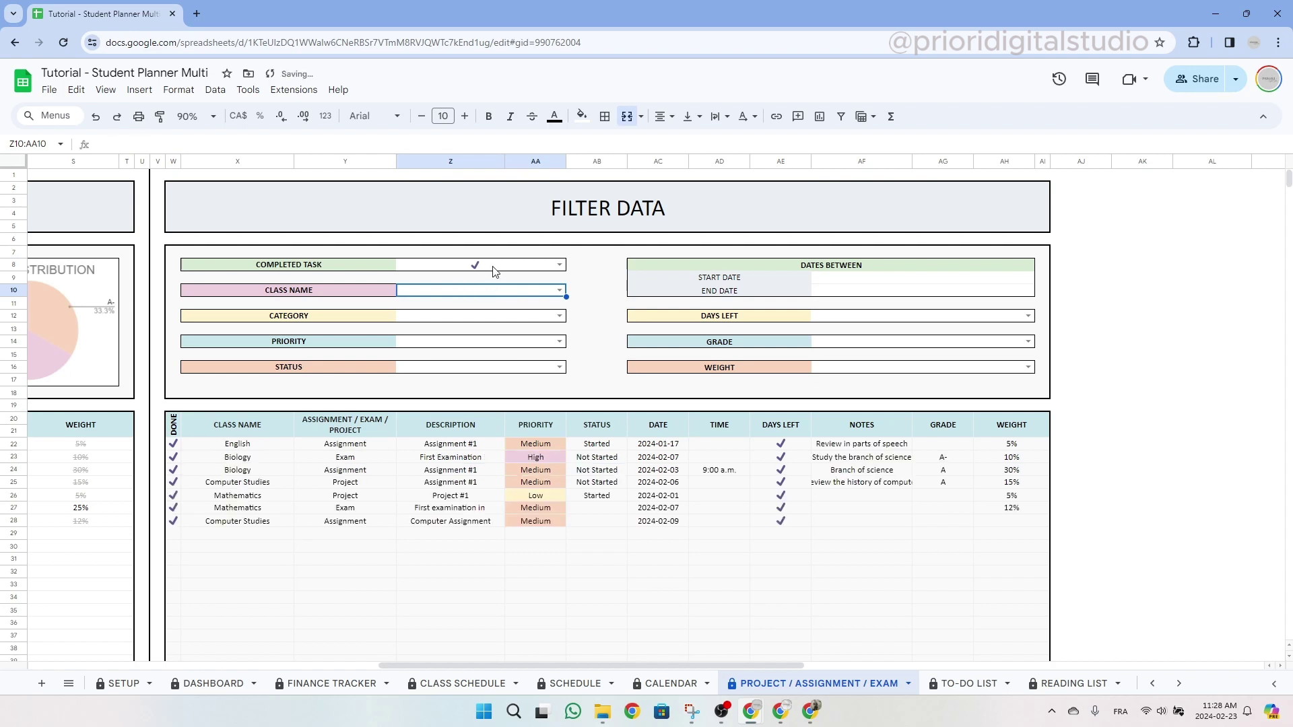
{"action": "left_click", "coordinate": [491, 266]}
{"action": "key", "text": "Delete"}
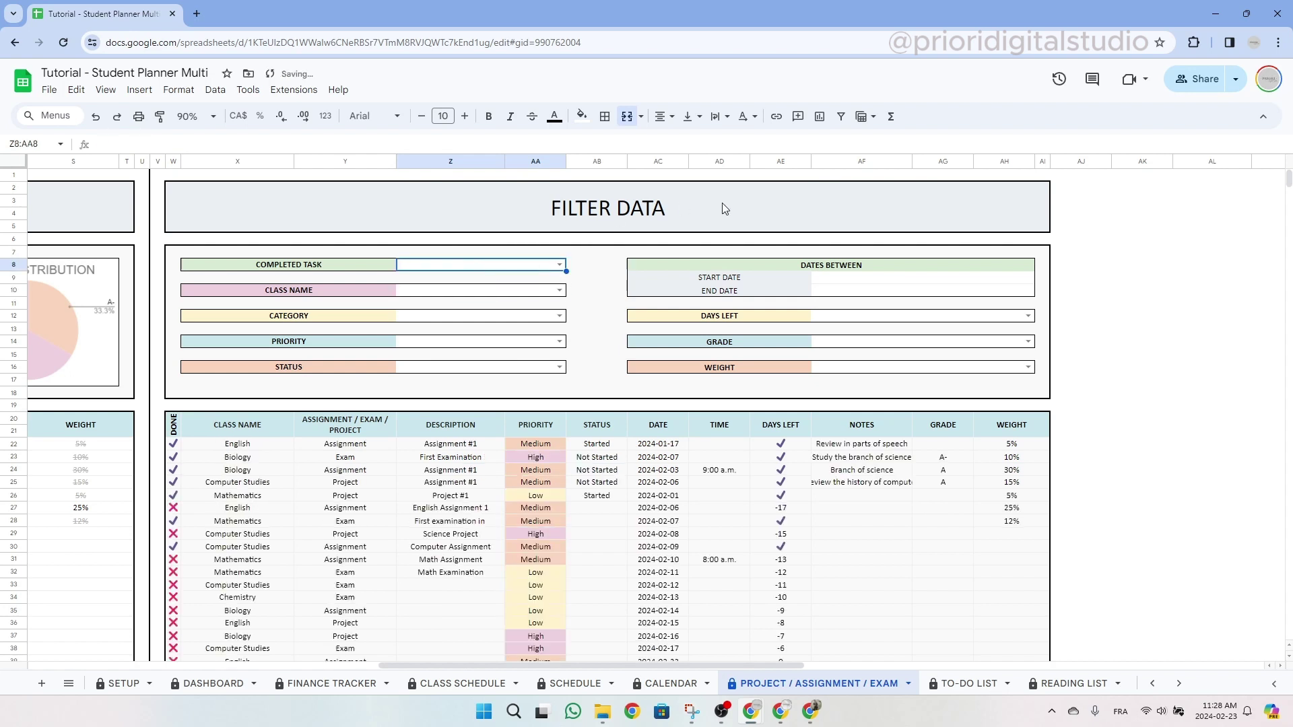
{"action": "left_click", "coordinate": [722, 208]}
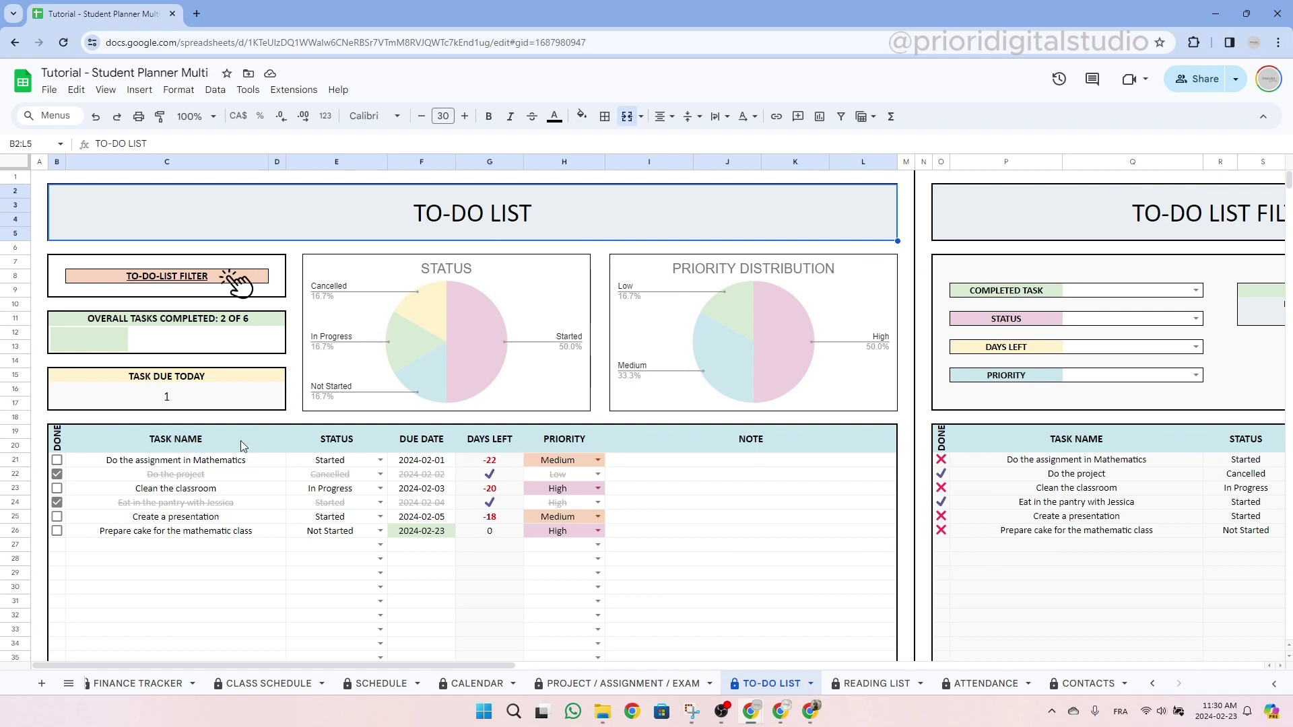
Step: After reviewing the task columns, tick Mathematics assignment and Clean the classroom as done (4 of 6)
{"action": "left_click", "coordinate": [157, 443]}
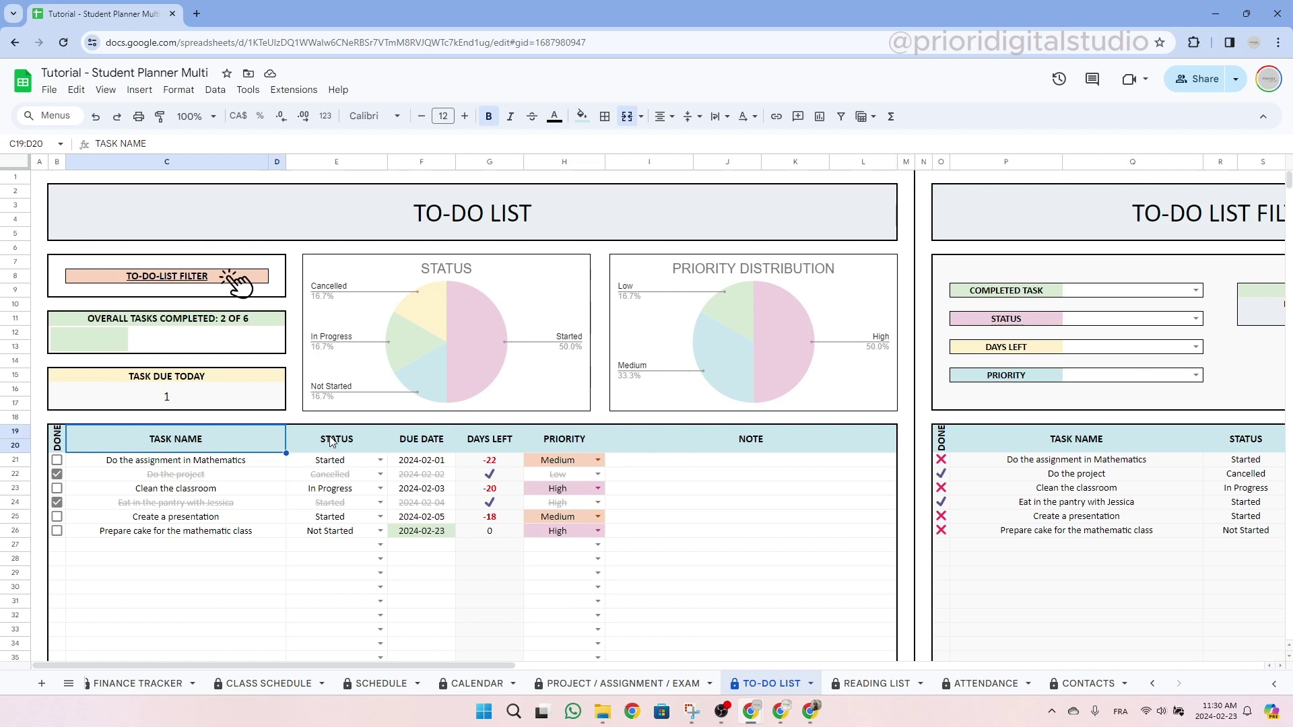
{"action": "left_click", "coordinate": [380, 460]}
{"action": "left_click", "coordinate": [425, 443]}
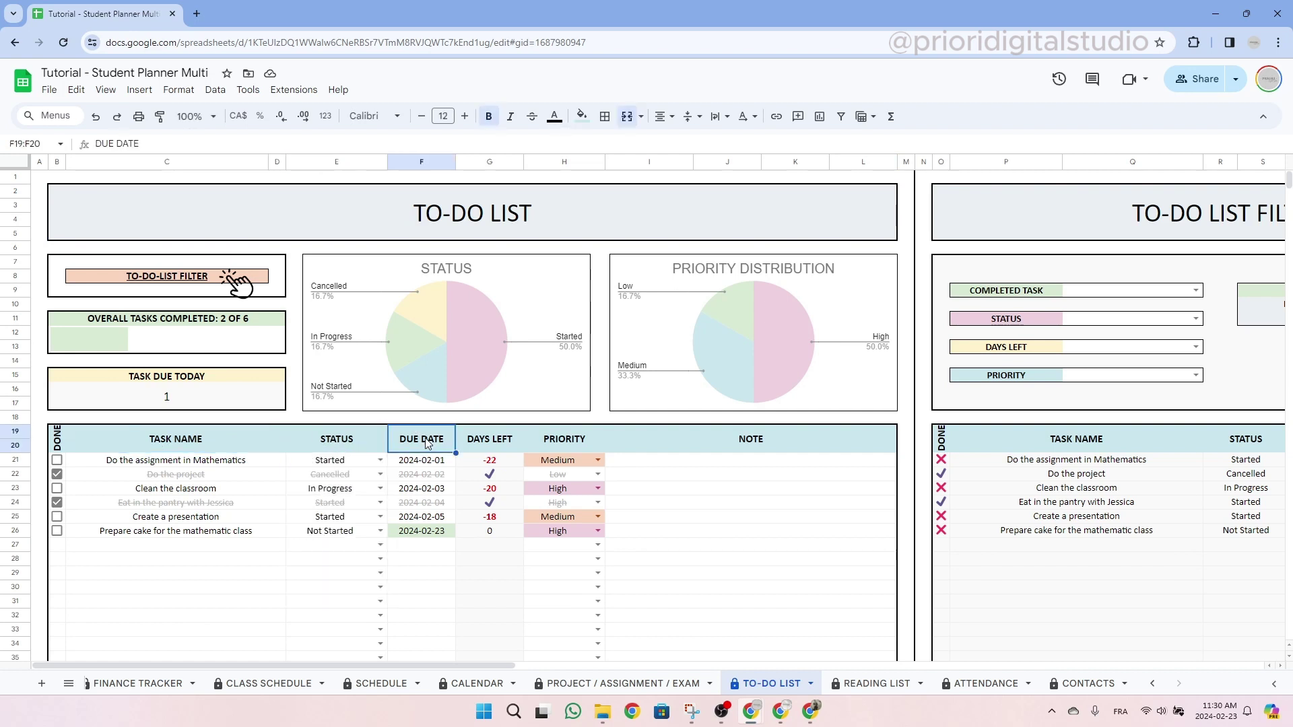
{"action": "left_click_drag", "start_coordinate": [428, 463], "coordinate": [426, 532]}
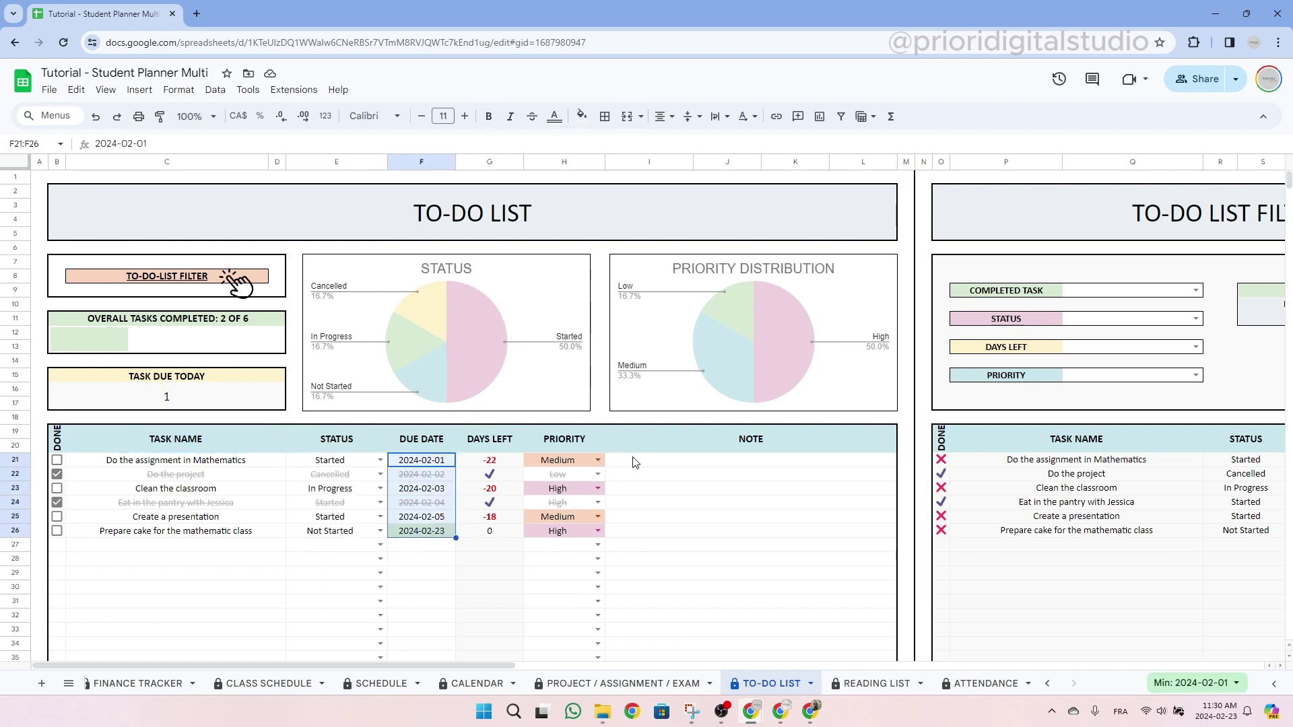
{"action": "left_click", "coordinate": [491, 464]}
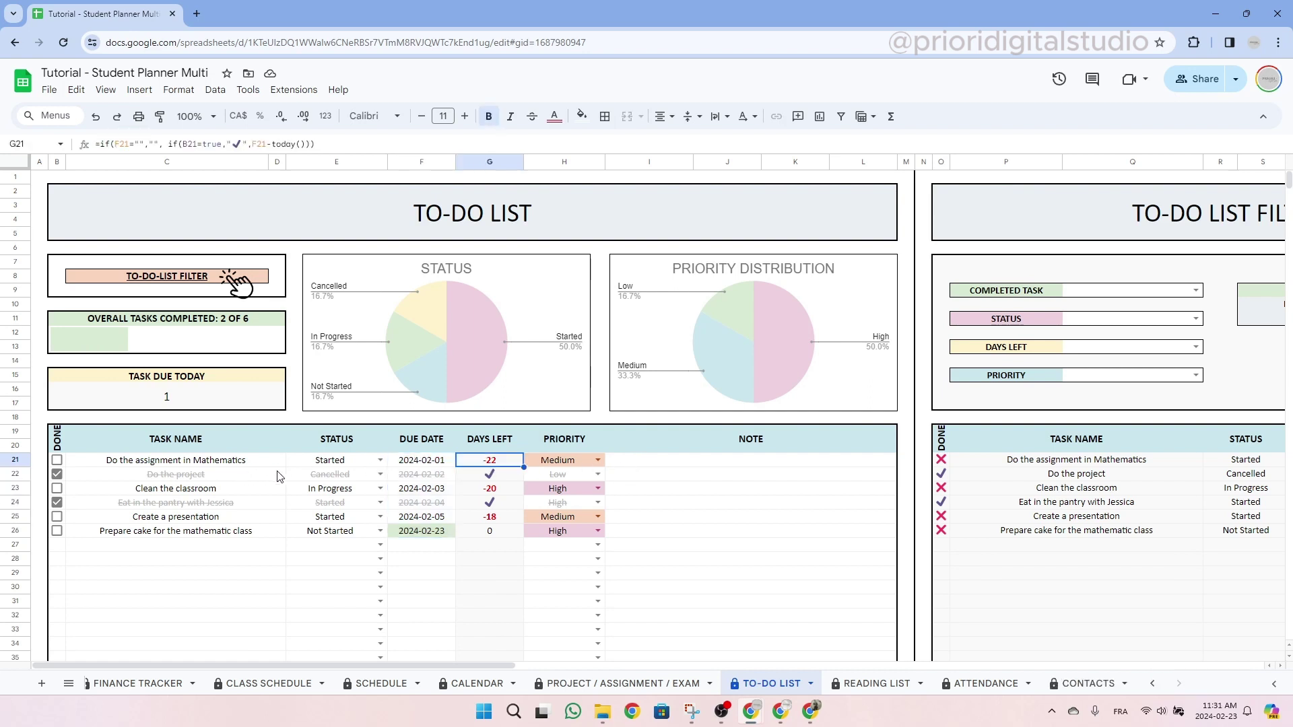
{"action": "left_click", "coordinate": [583, 461]}
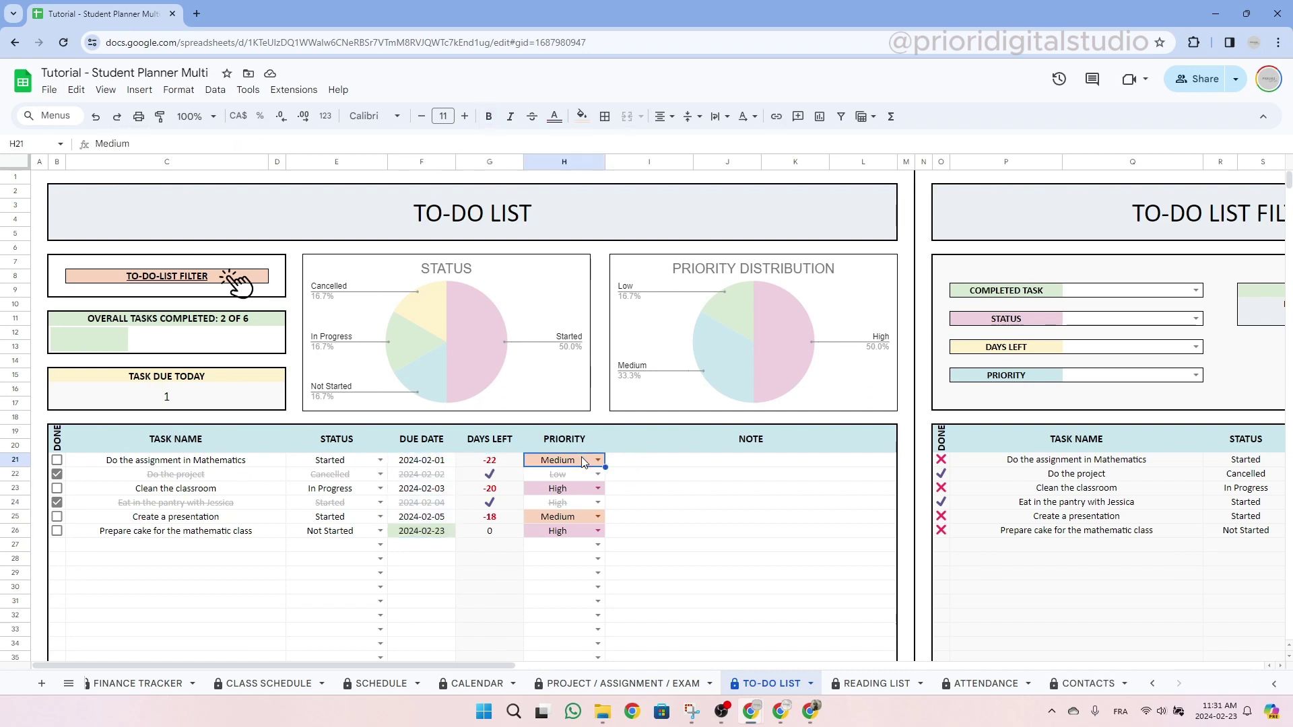
{"action": "left_click", "coordinate": [688, 466]}
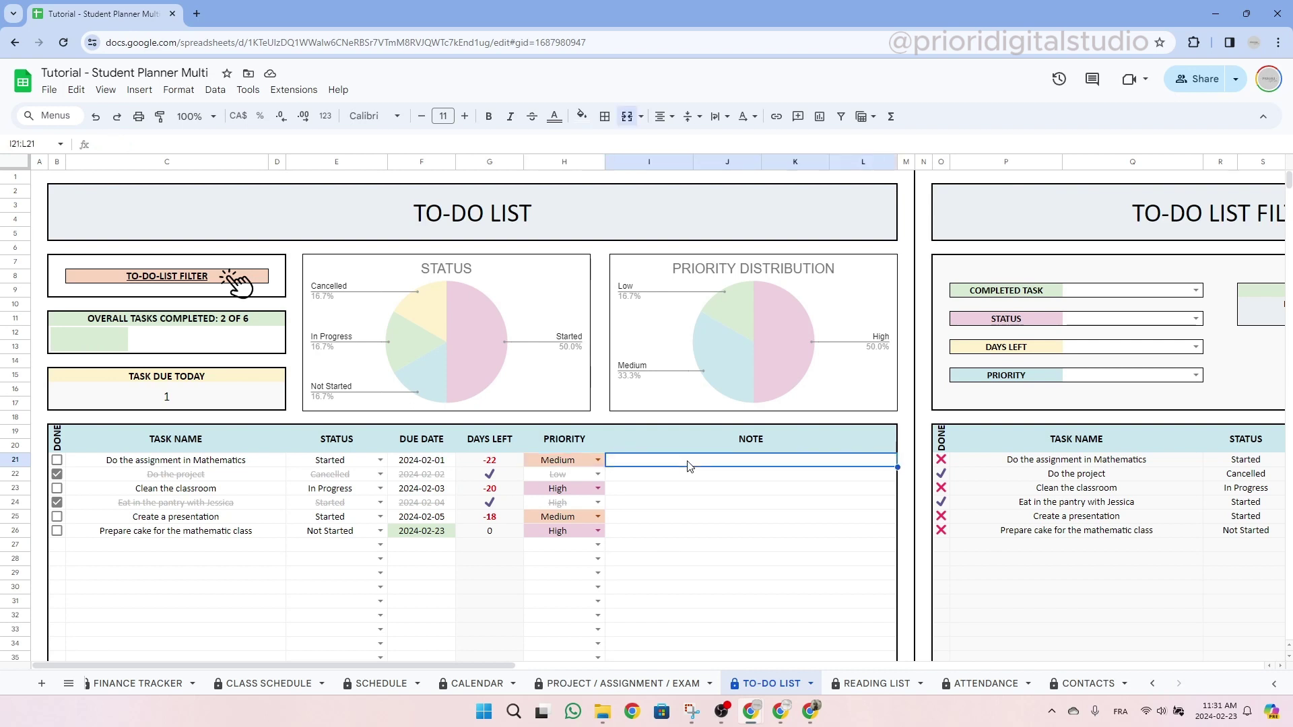
{"action": "left_click", "coordinate": [57, 460]}
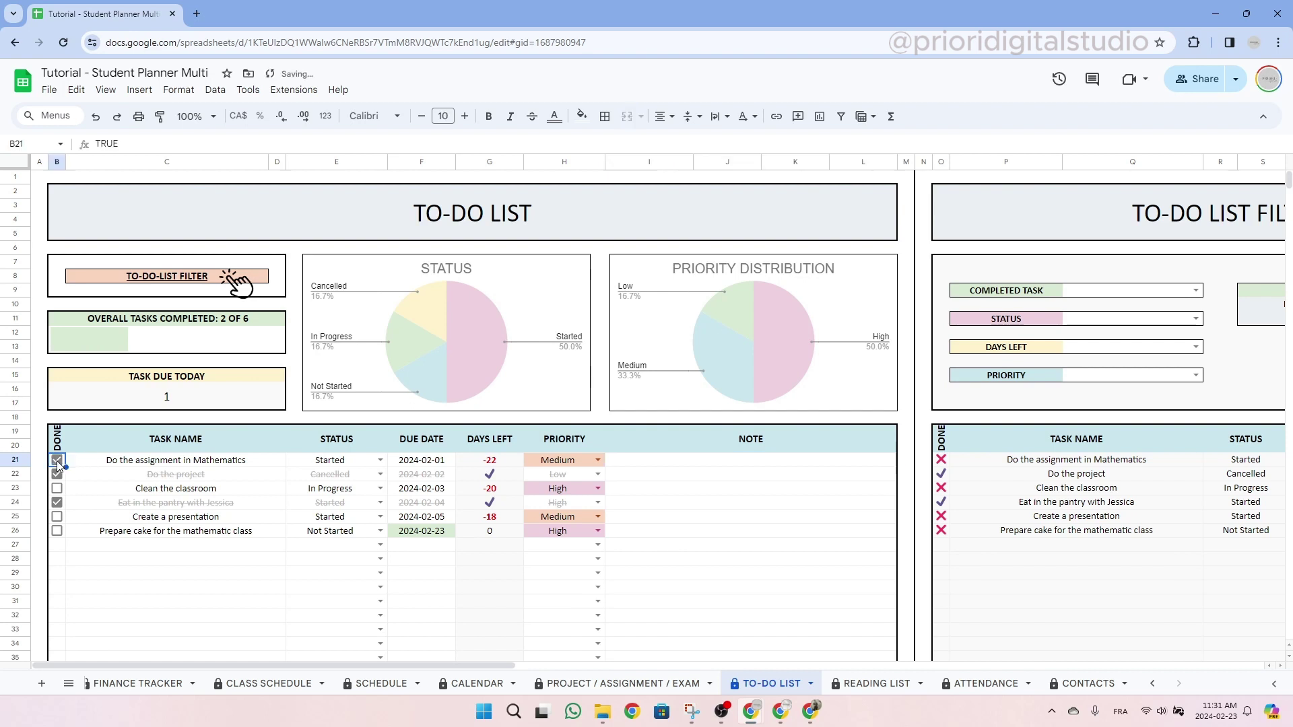
{"action": "left_click", "coordinate": [57, 489]}
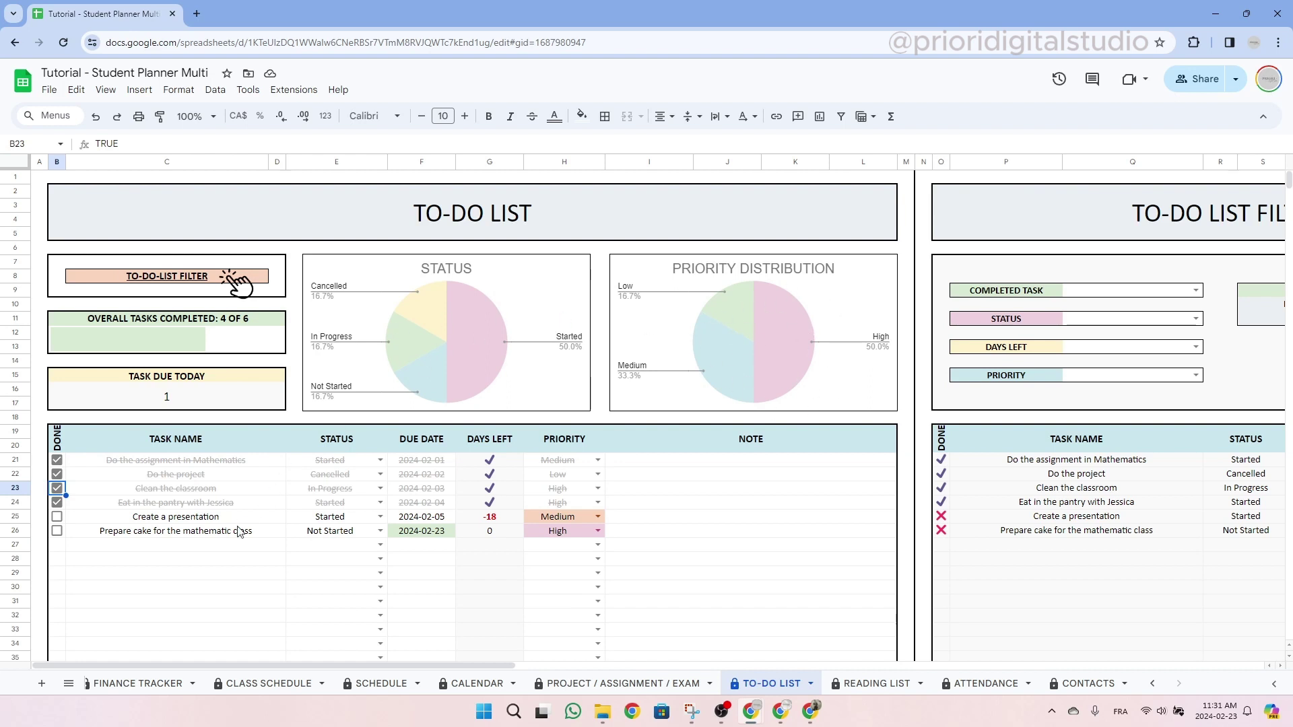
Step: Add 'Find a new part time job' in row 27: Not Started, due 2024-02-29, High priority
{"action": "left_click", "coordinate": [211, 545]}
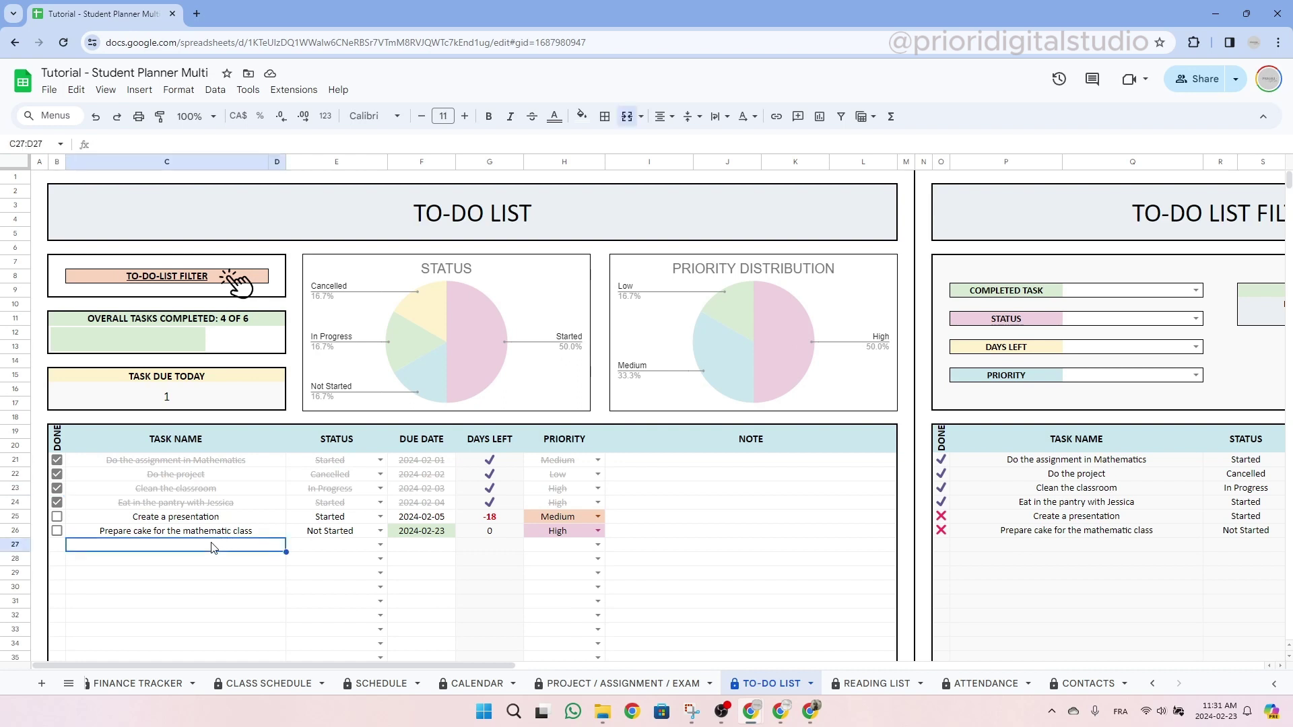
{"action": "type", "text": "Find a new part"}
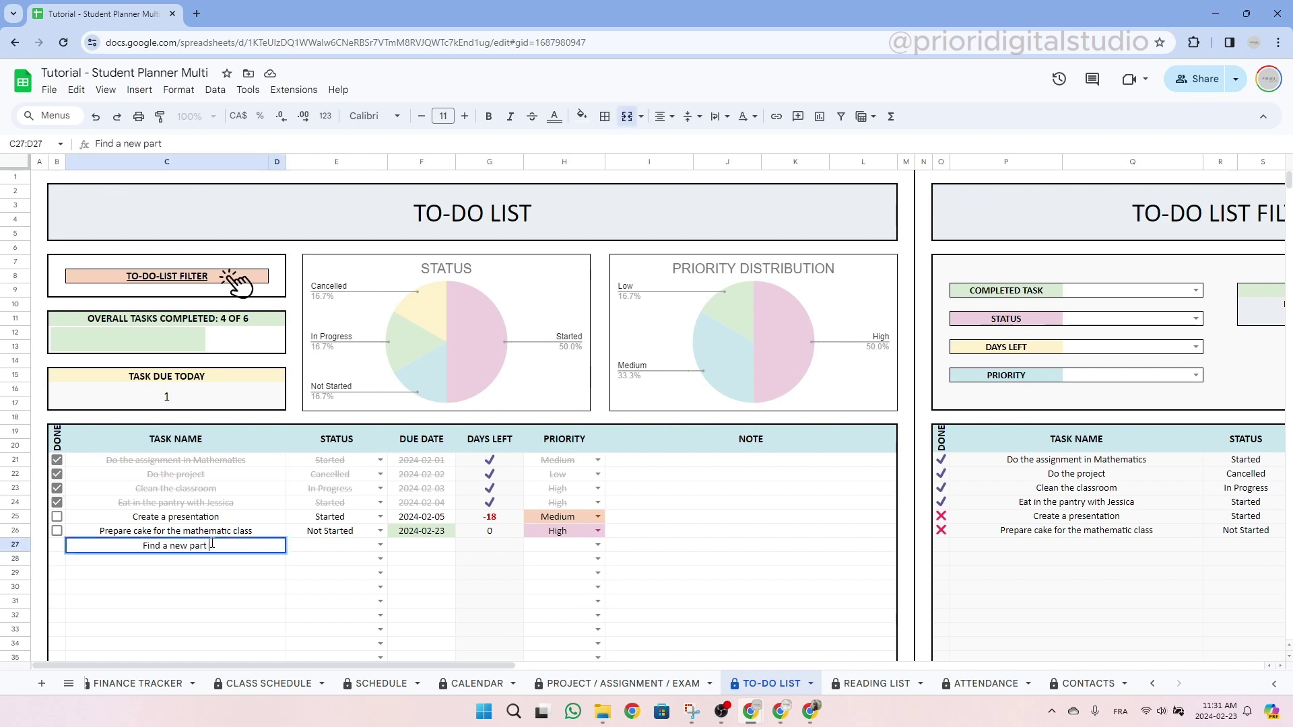
{"action": "type", "text": " time job"}
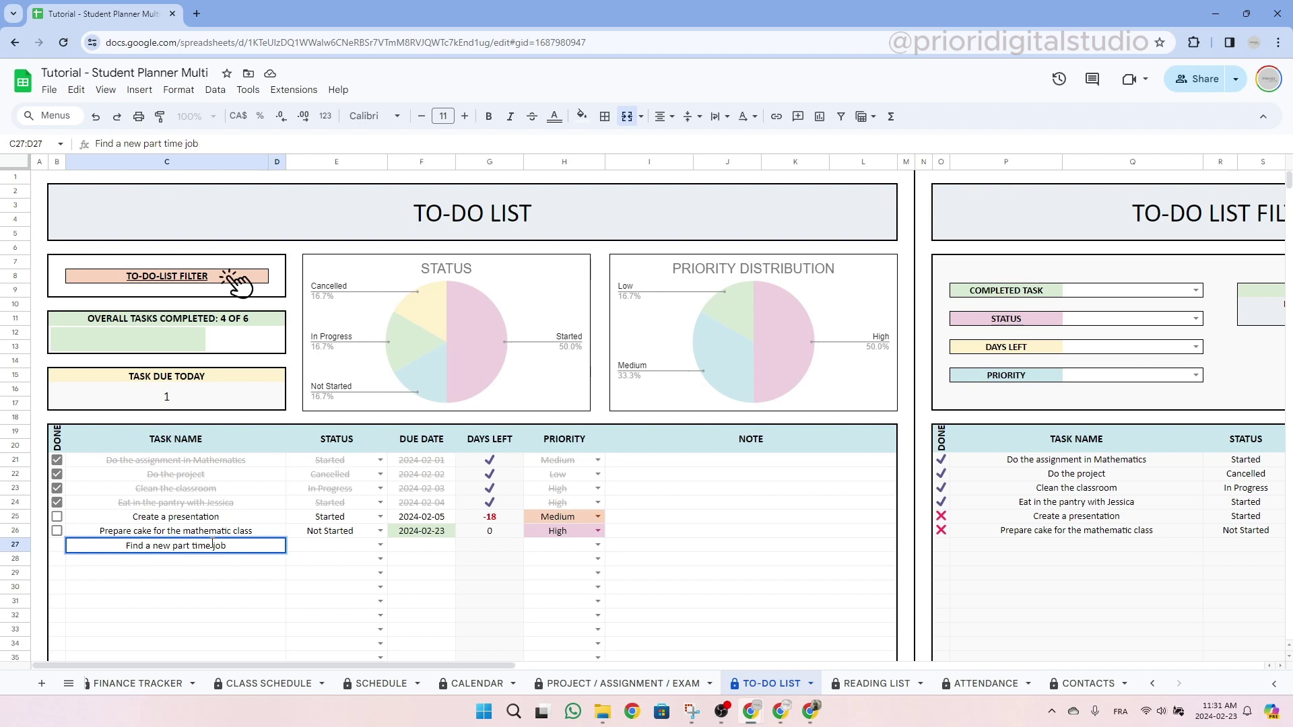
{"action": "left_click", "coordinate": [381, 545]}
{"action": "left_click", "coordinate": [323, 586]}
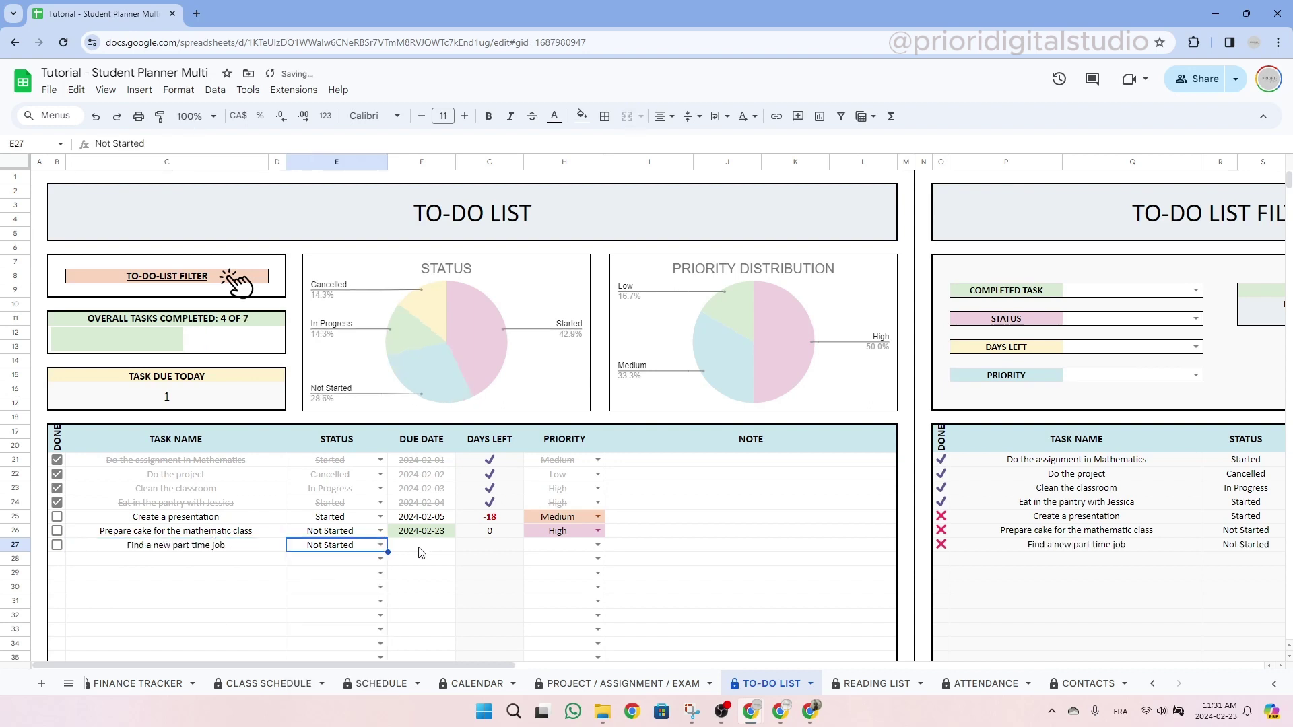
{"action": "double_click", "coordinate": [422, 547]}
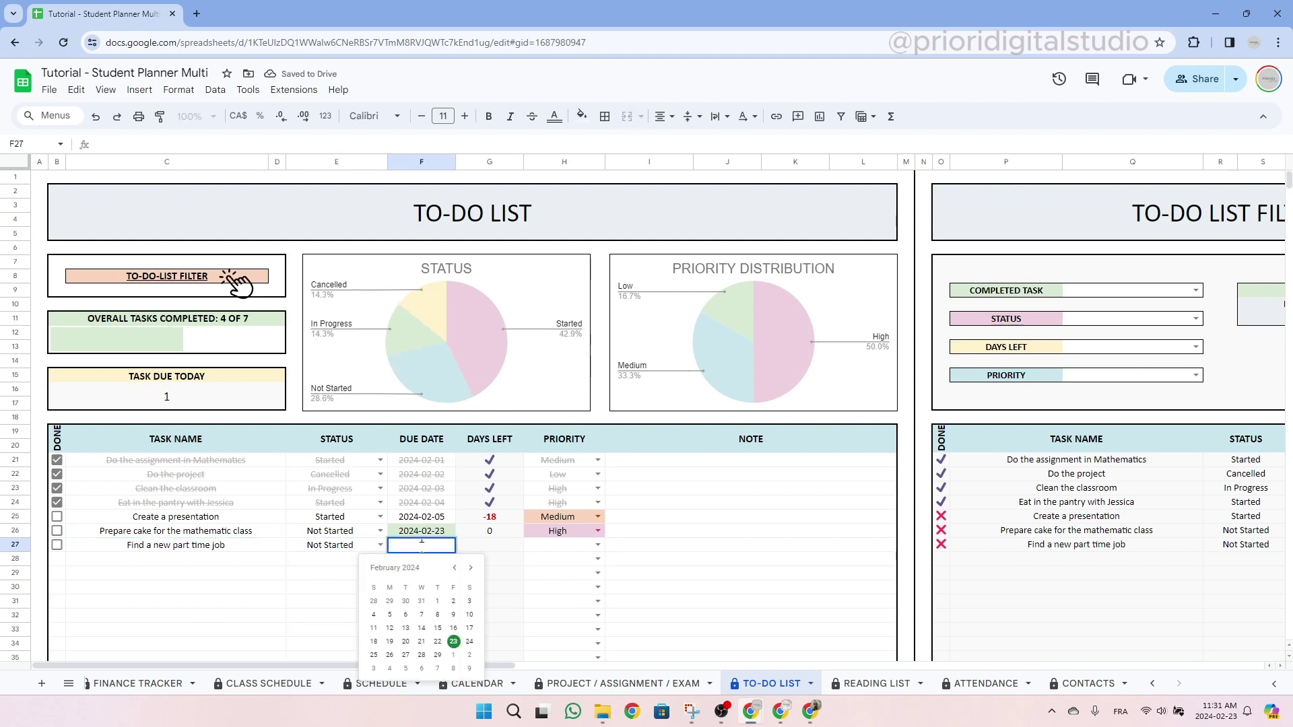
{"action": "left_click", "coordinate": [432, 658]}
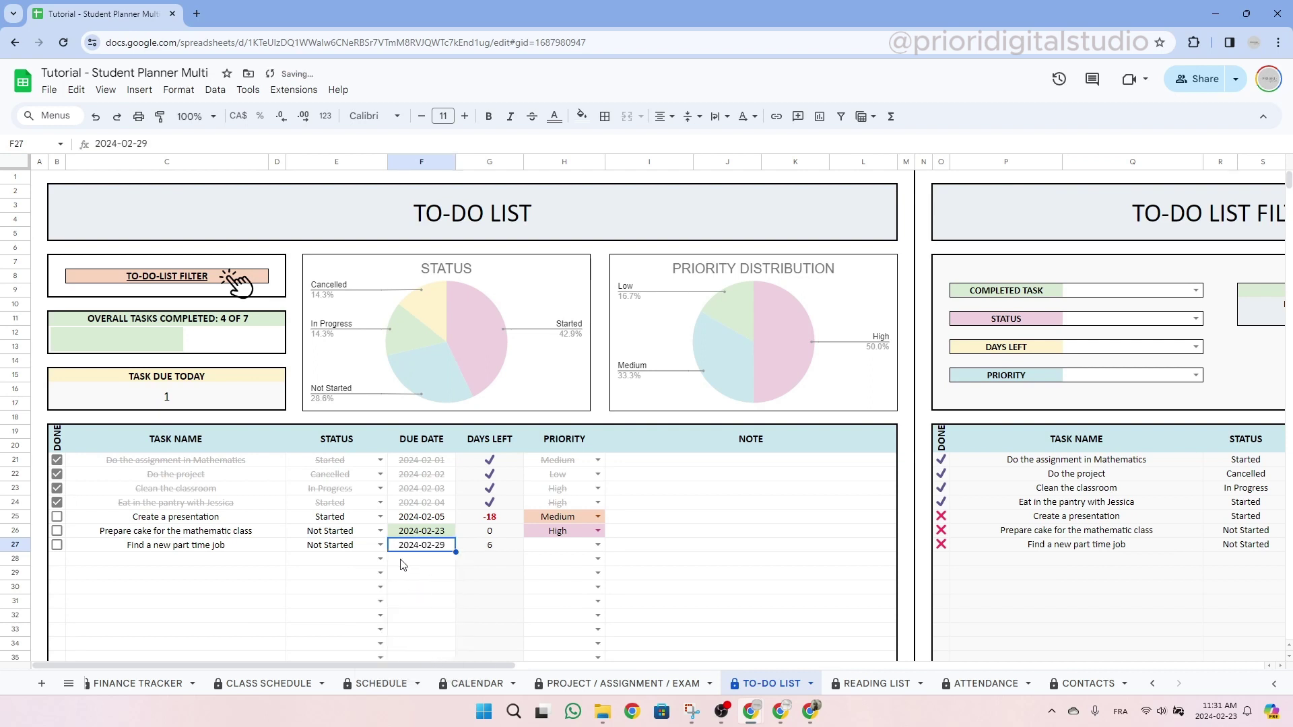
{"action": "left_click", "coordinate": [491, 548]}
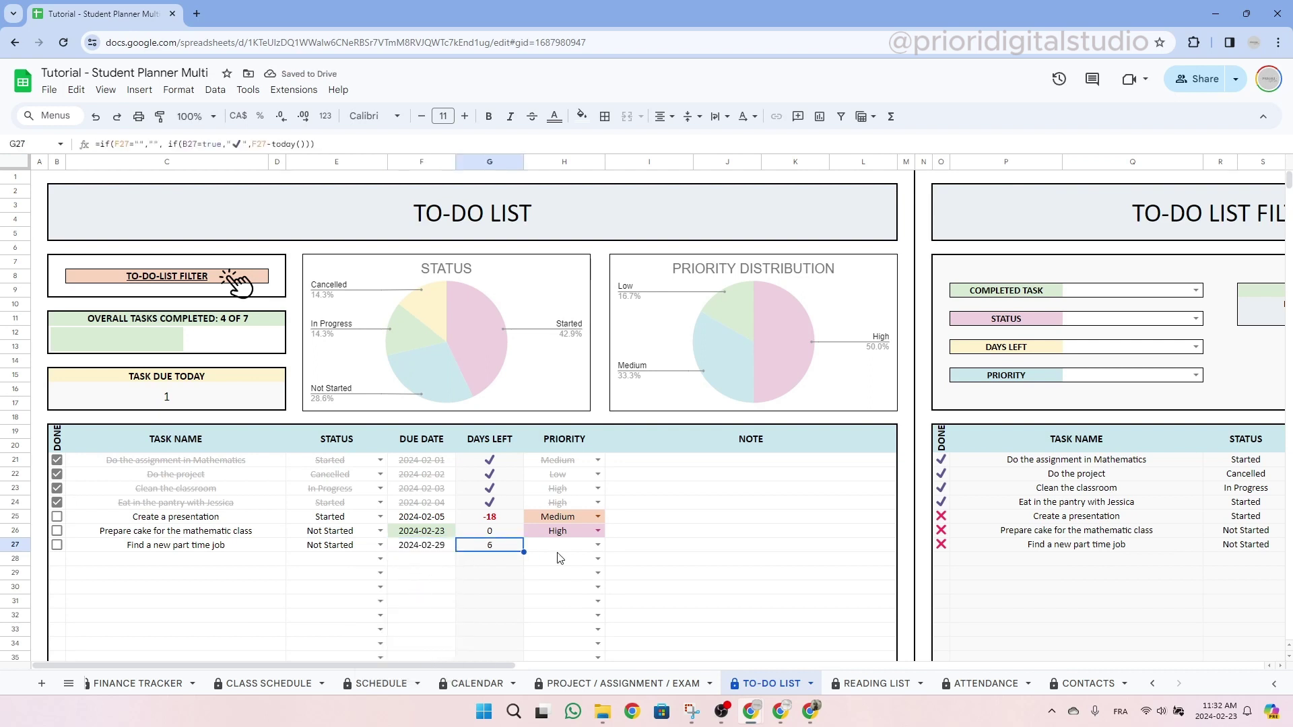
{"action": "left_click", "coordinate": [599, 546]}
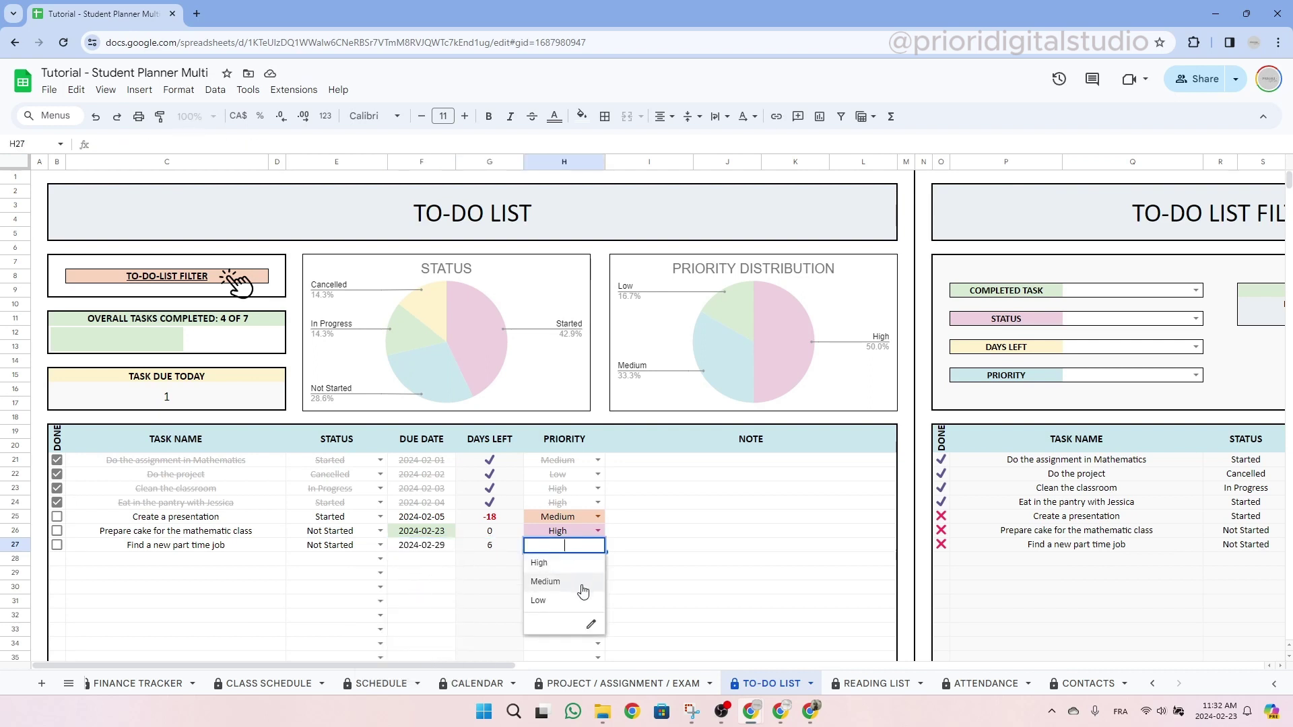
{"action": "left_click", "coordinate": [573, 563]}
{"action": "left_click", "coordinate": [709, 549]}
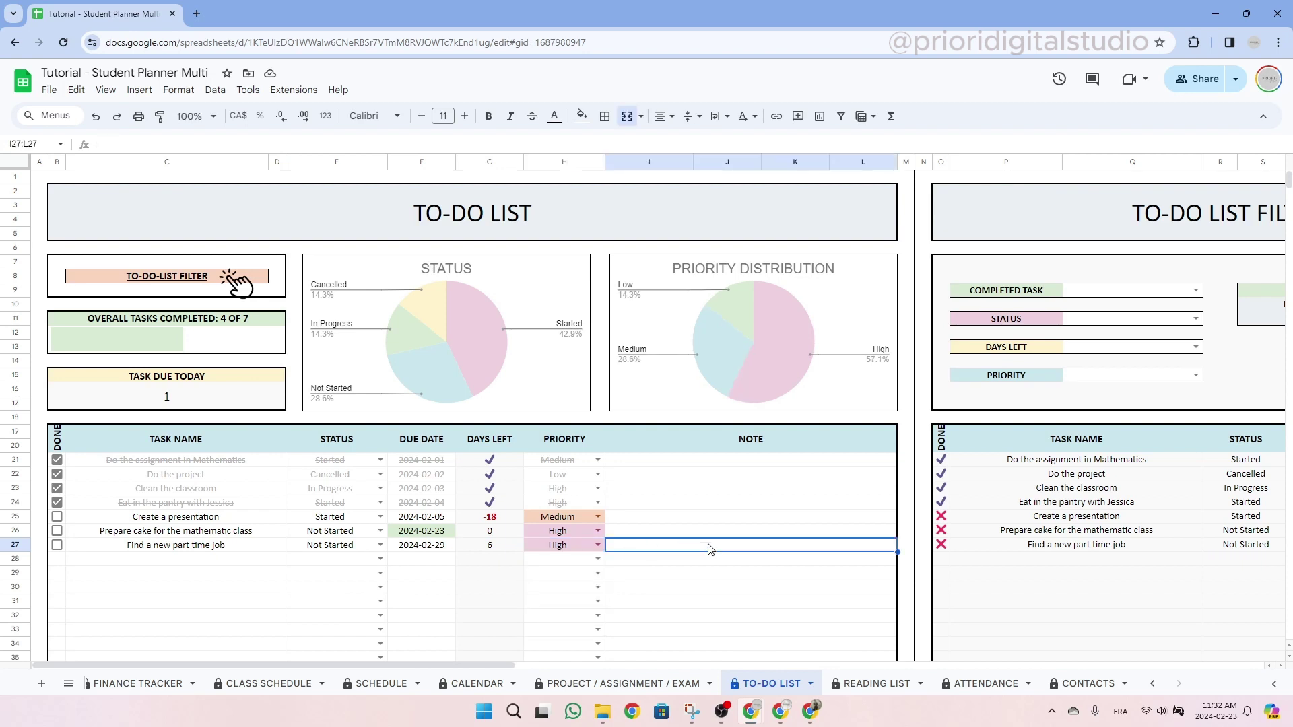
Step: Scroll right to the TO-DO LIST FILTER panel and preview its status choices
{"action": "mouse_move", "coordinate": [168, 277]}
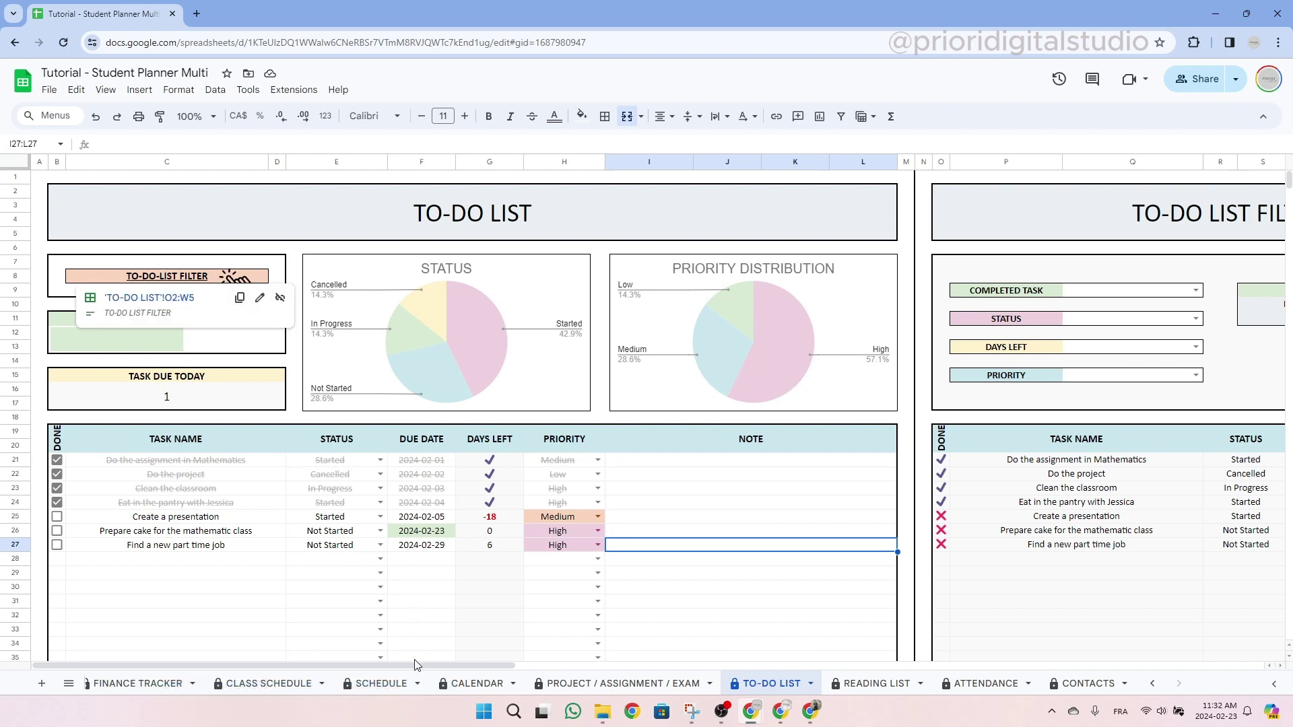
{"action": "left_click_drag", "start_coordinate": [415, 665], "coordinate": [656, 665]}
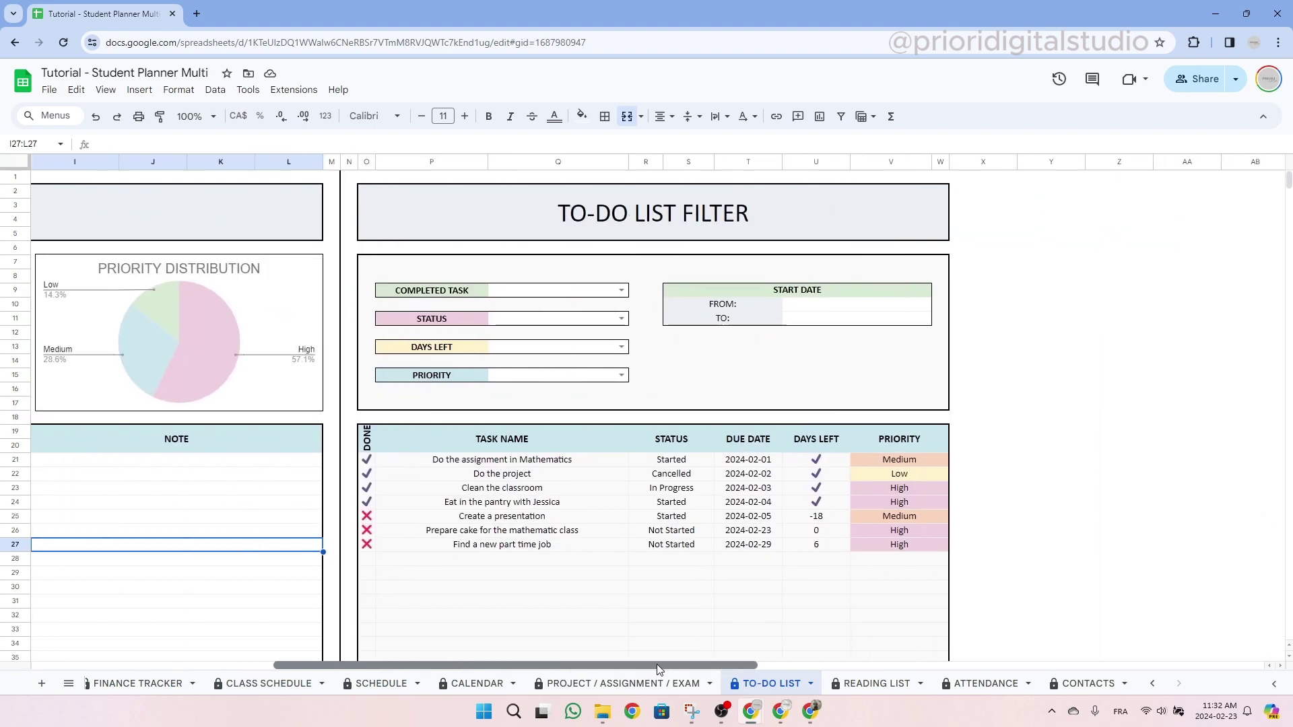
{"action": "left_click", "coordinate": [630, 307]}
{"action": "left_click", "coordinate": [622, 316]}
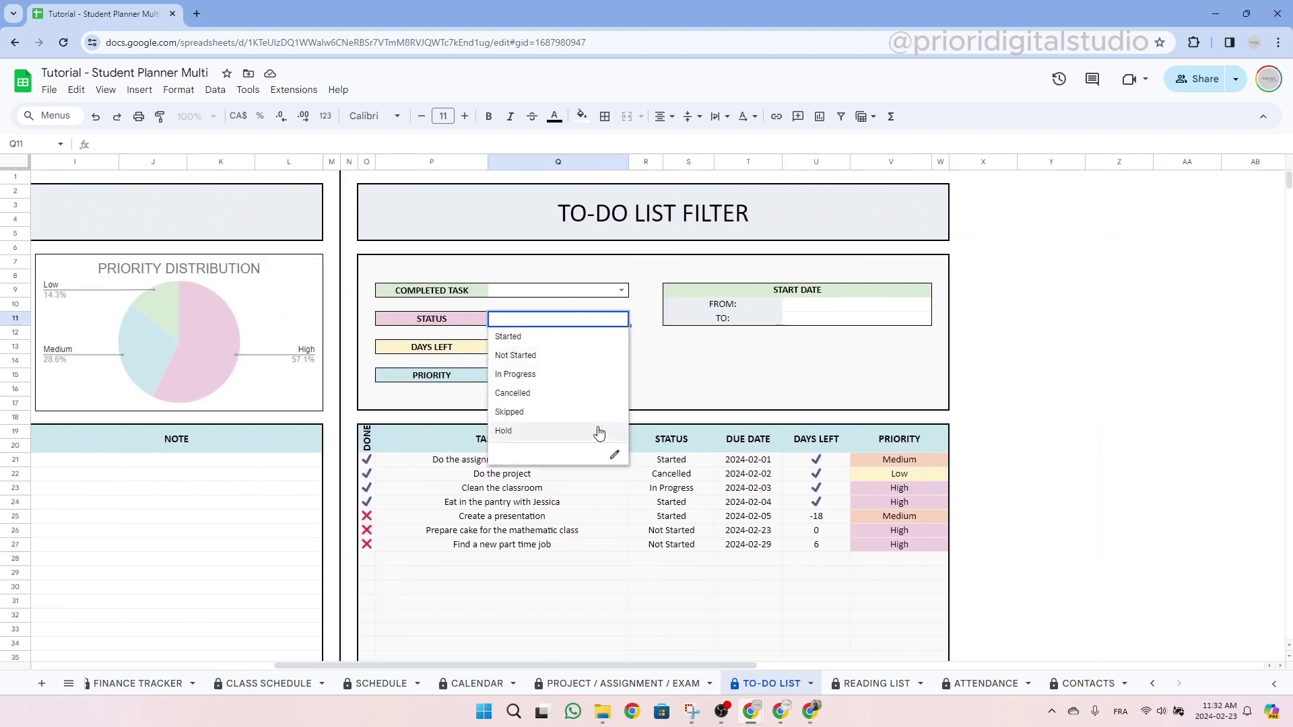
{"action": "left_click", "coordinate": [637, 294]}
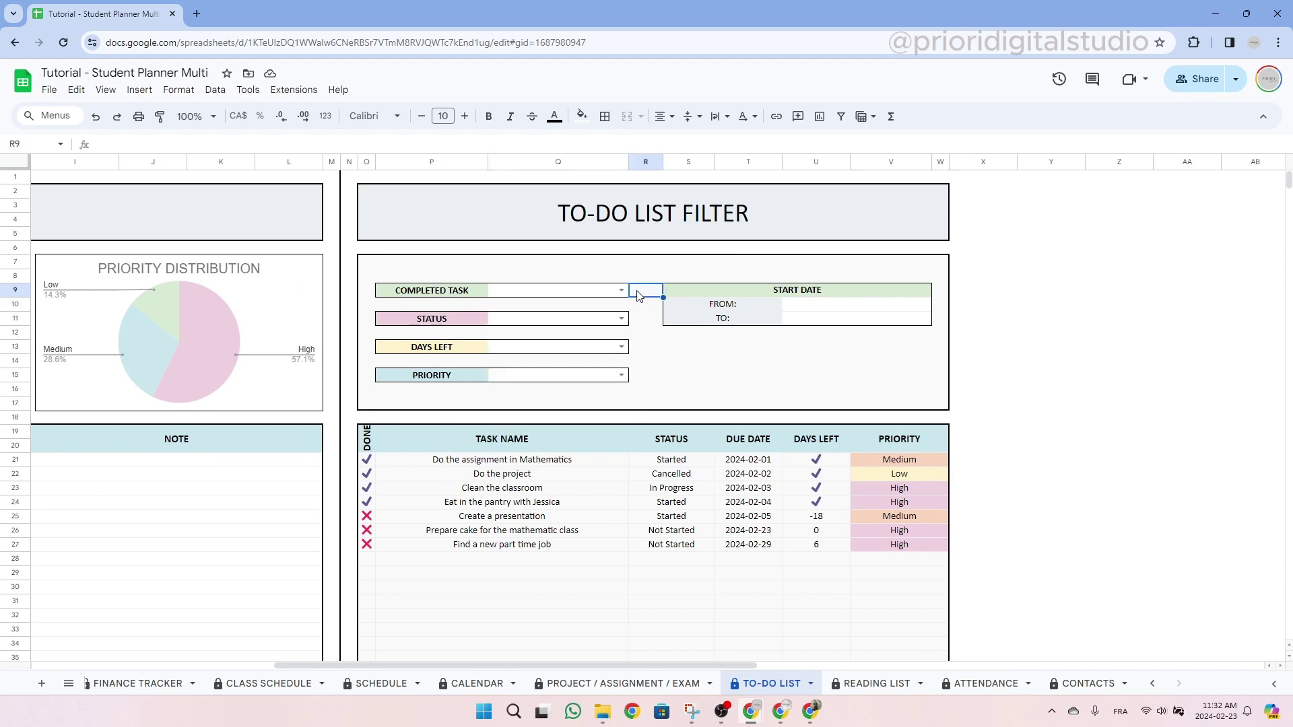
Step: Set the filter to completed tasks (✓) with status Started, leaving two tasks
{"action": "left_click", "coordinate": [622, 291]}
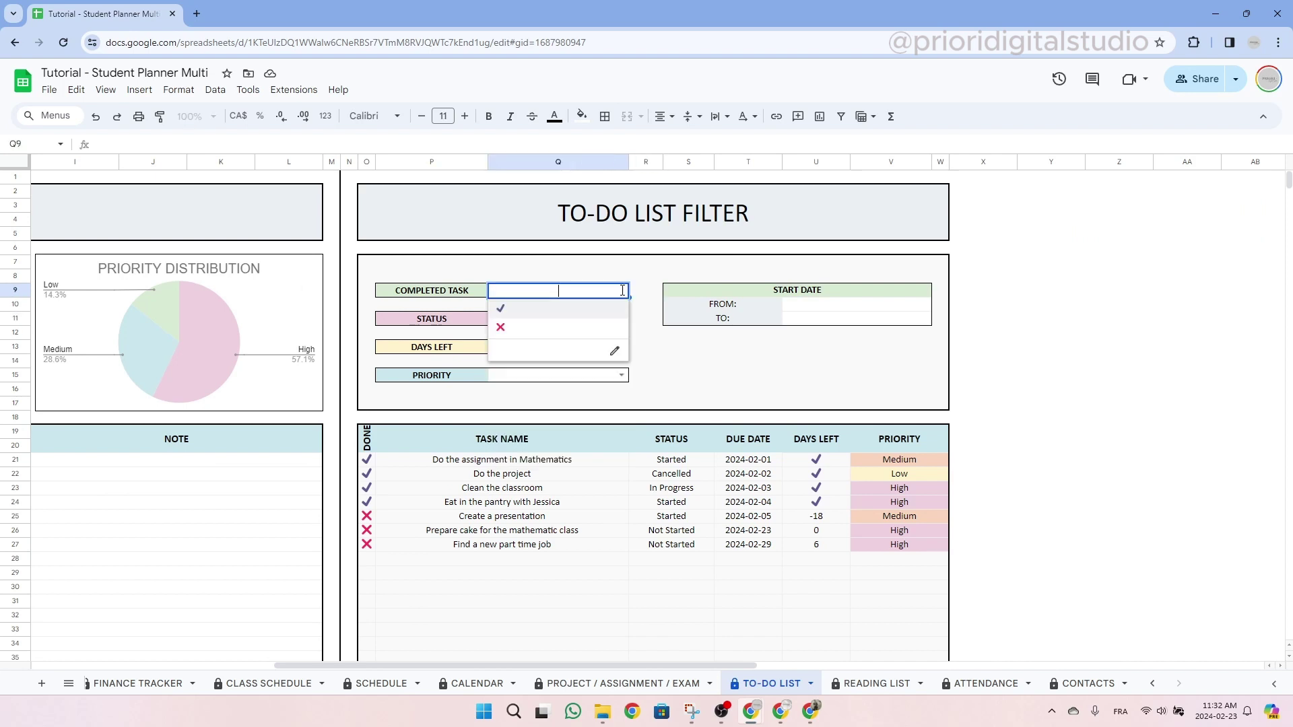
{"action": "left_click", "coordinate": [582, 310]}
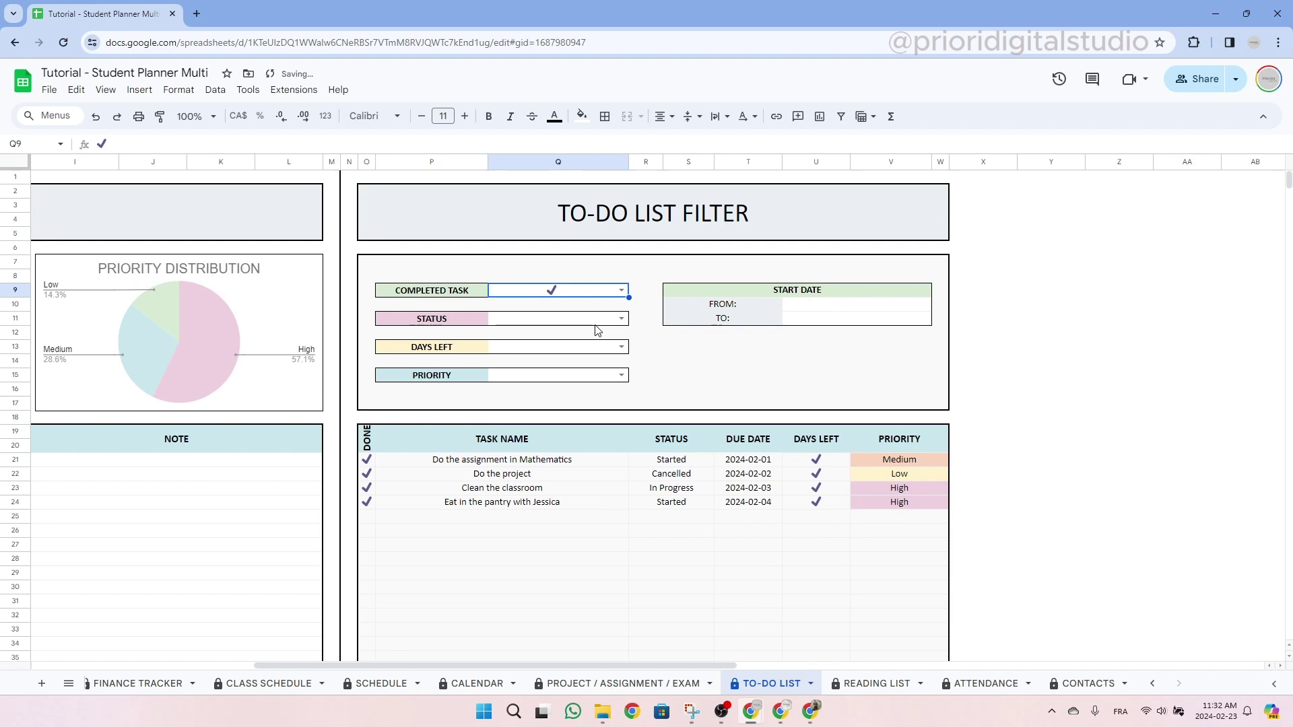
{"action": "left_click", "coordinate": [620, 316]}
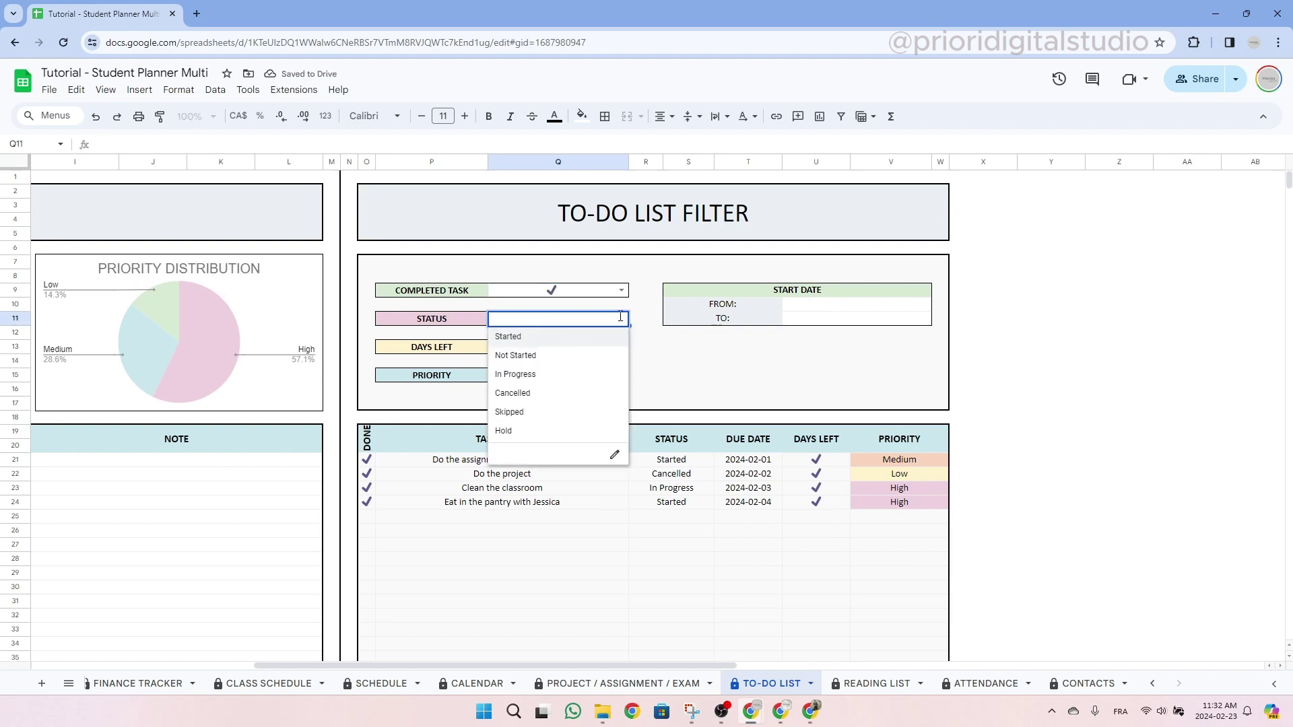
{"action": "left_click", "coordinate": [583, 337]}
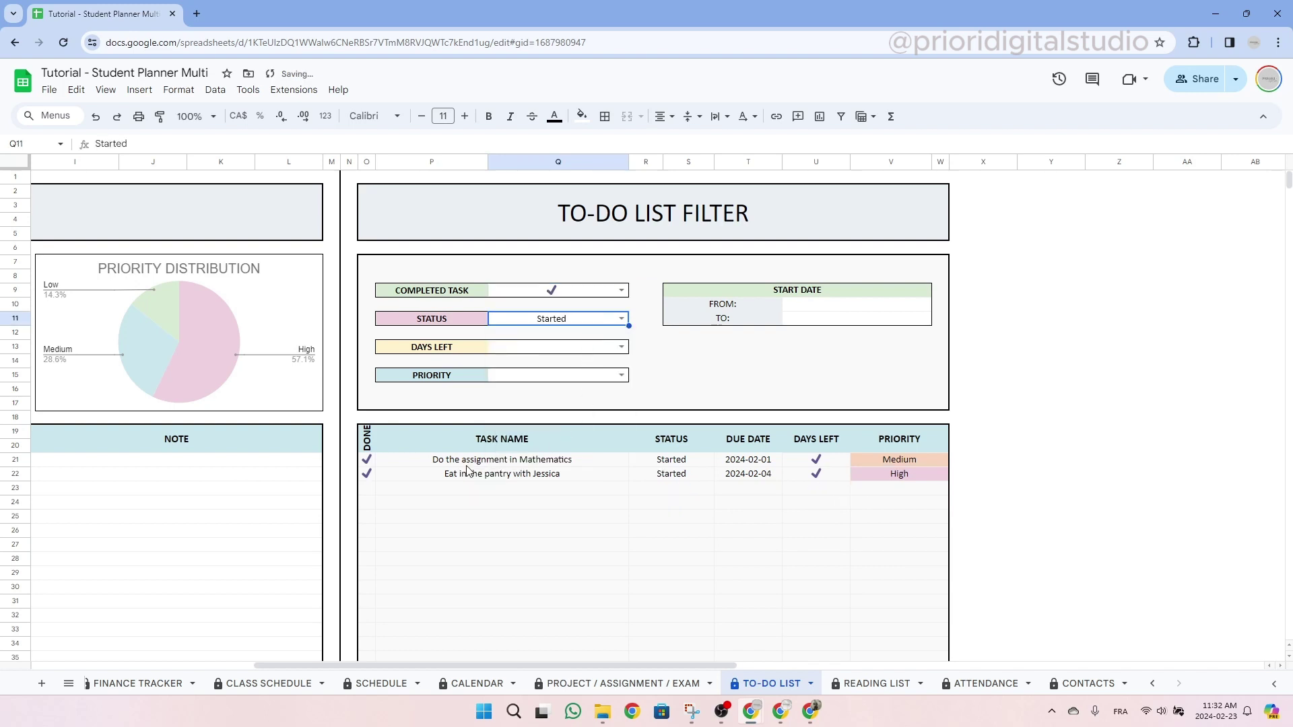
{"action": "left_click_drag", "start_coordinate": [370, 471], "coordinate": [895, 478]}
{"action": "left_click", "coordinate": [846, 517]}
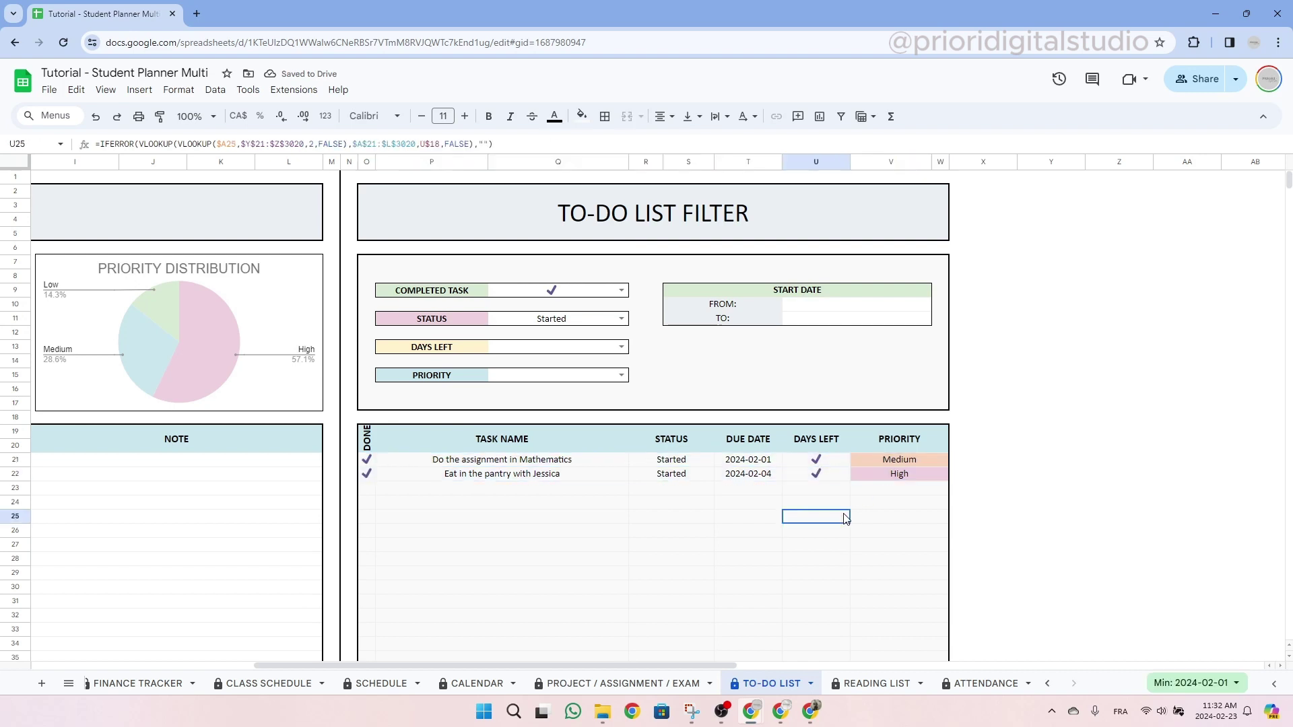
{"action": "left_click", "coordinate": [585, 321]}
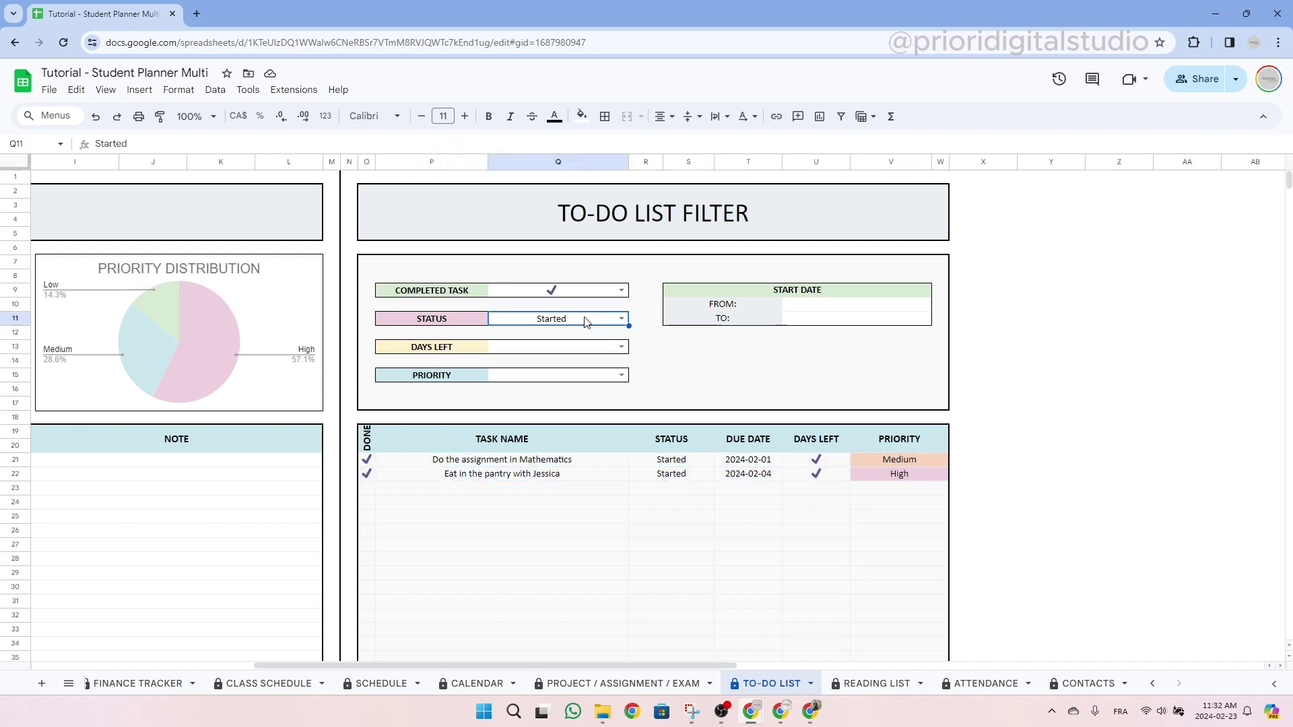
Step: Clear the Started filter and limit the date range to 2024-02-15 through 2024-02-29
{"action": "key", "text": "Delete"}
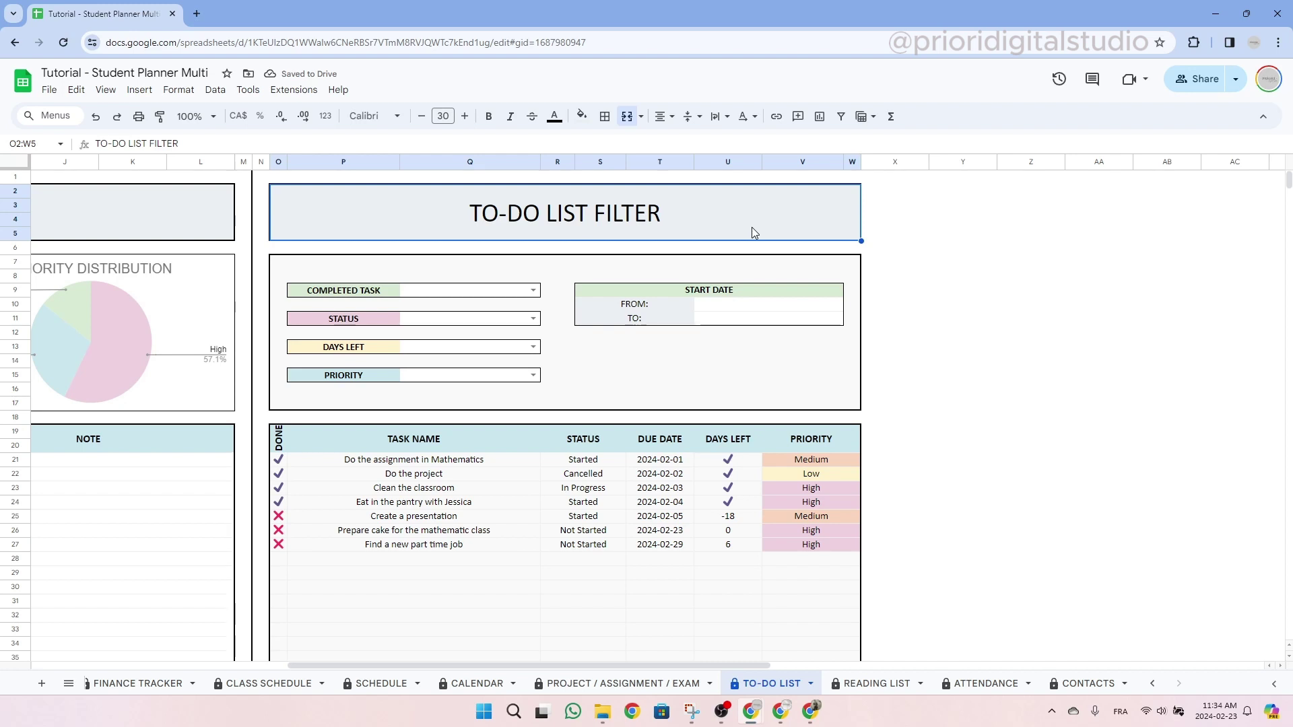
{"action": "left_click", "coordinate": [757, 309]}
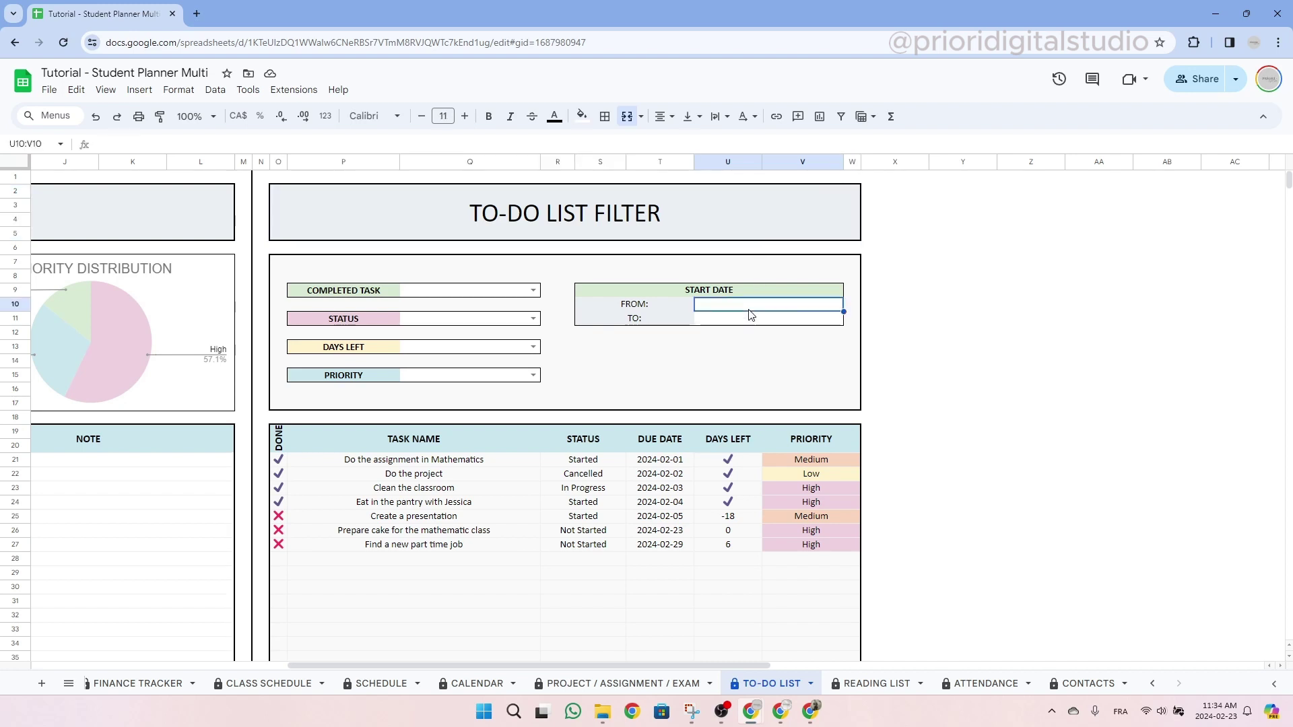
{"action": "double_click", "coordinate": [757, 310]}
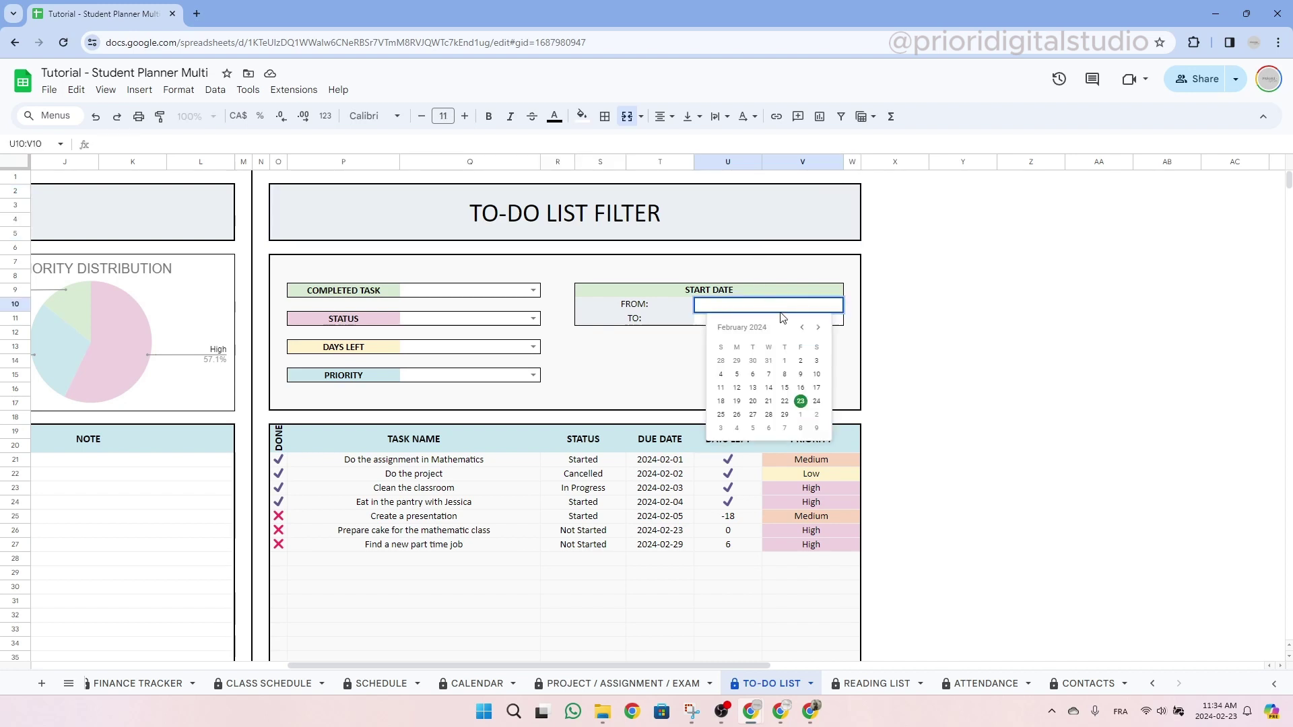
{"action": "left_click", "coordinate": [785, 388]}
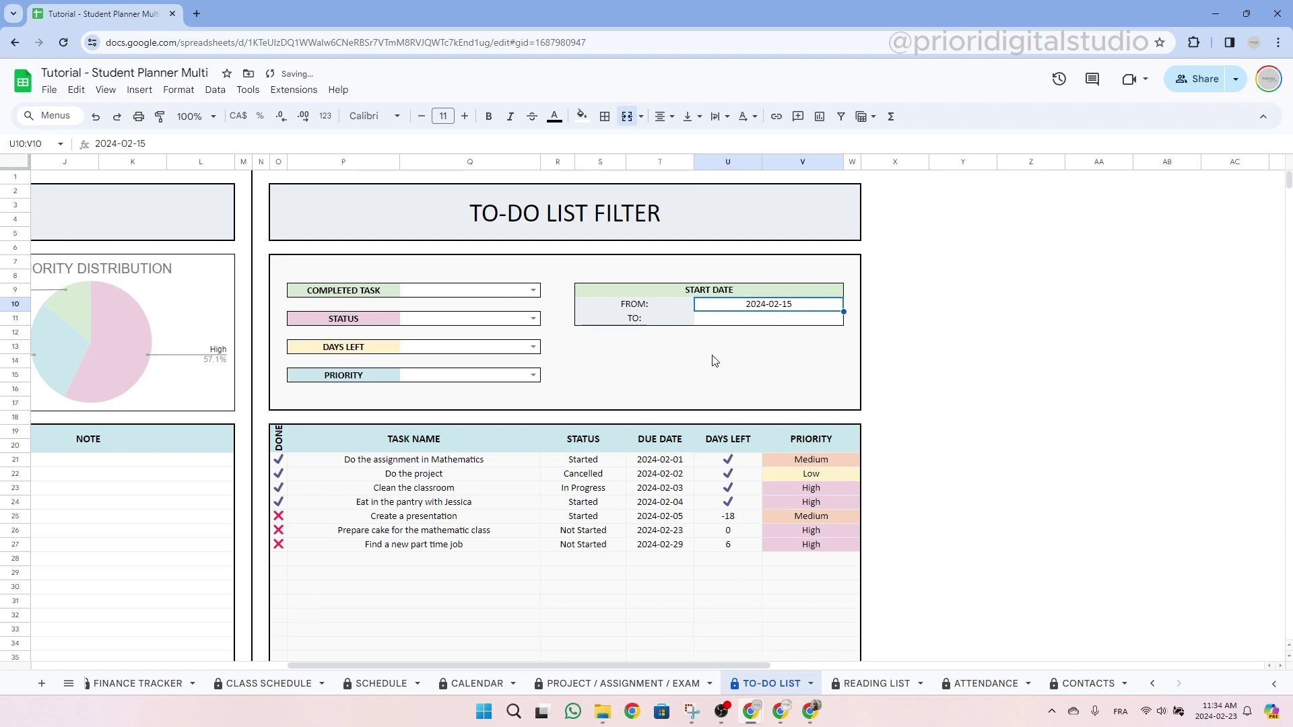
{"action": "double_click", "coordinate": [788, 324]}
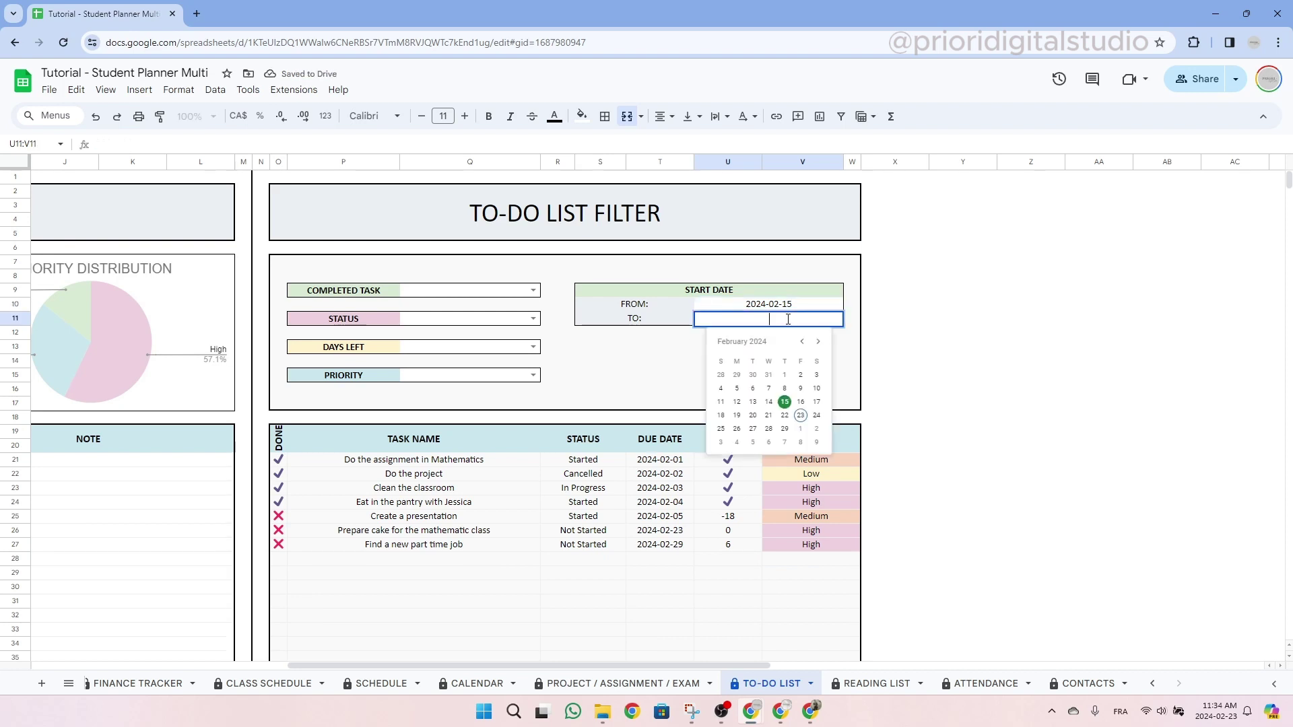
{"action": "left_click", "coordinate": [784, 434]}
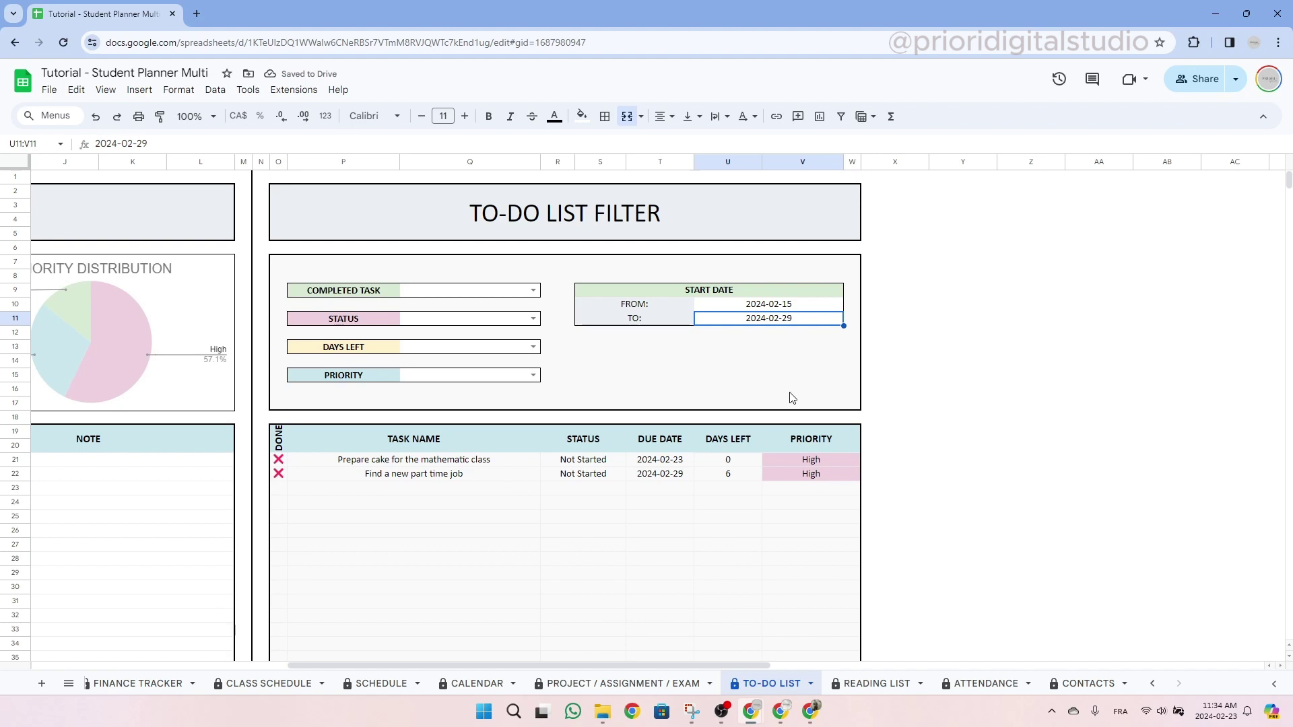
{"action": "left_click", "coordinate": [671, 460]}
{"action": "key", "text": "ctrl+shift+Page_Down"}
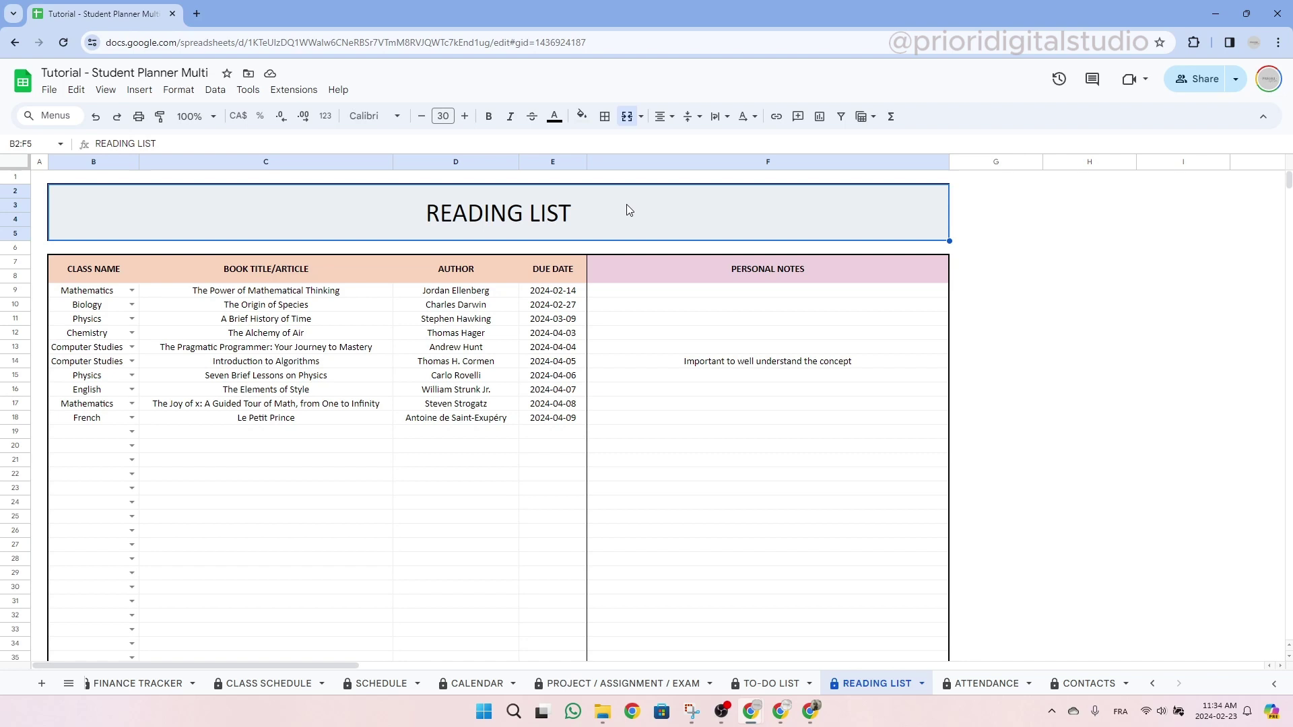
{"action": "left_click", "coordinate": [96, 270]}
{"action": "left_click", "coordinate": [274, 277]}
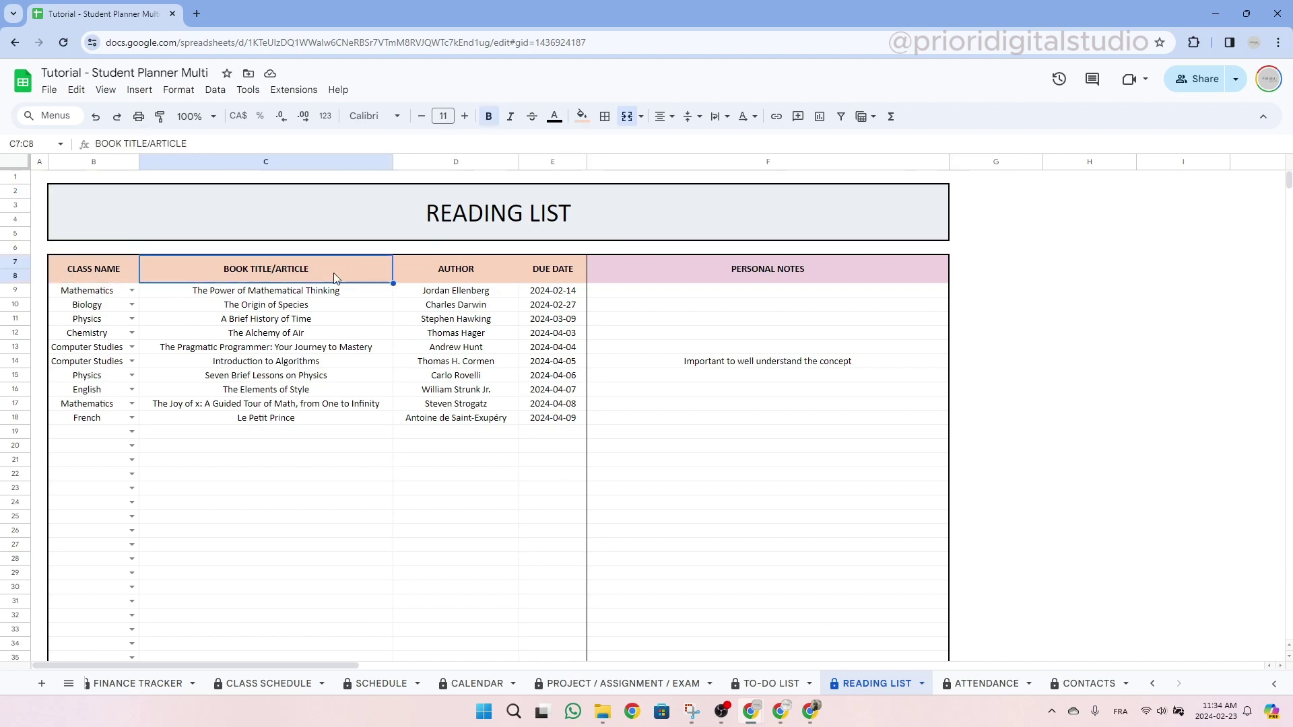
{"action": "left_click", "coordinate": [438, 274]}
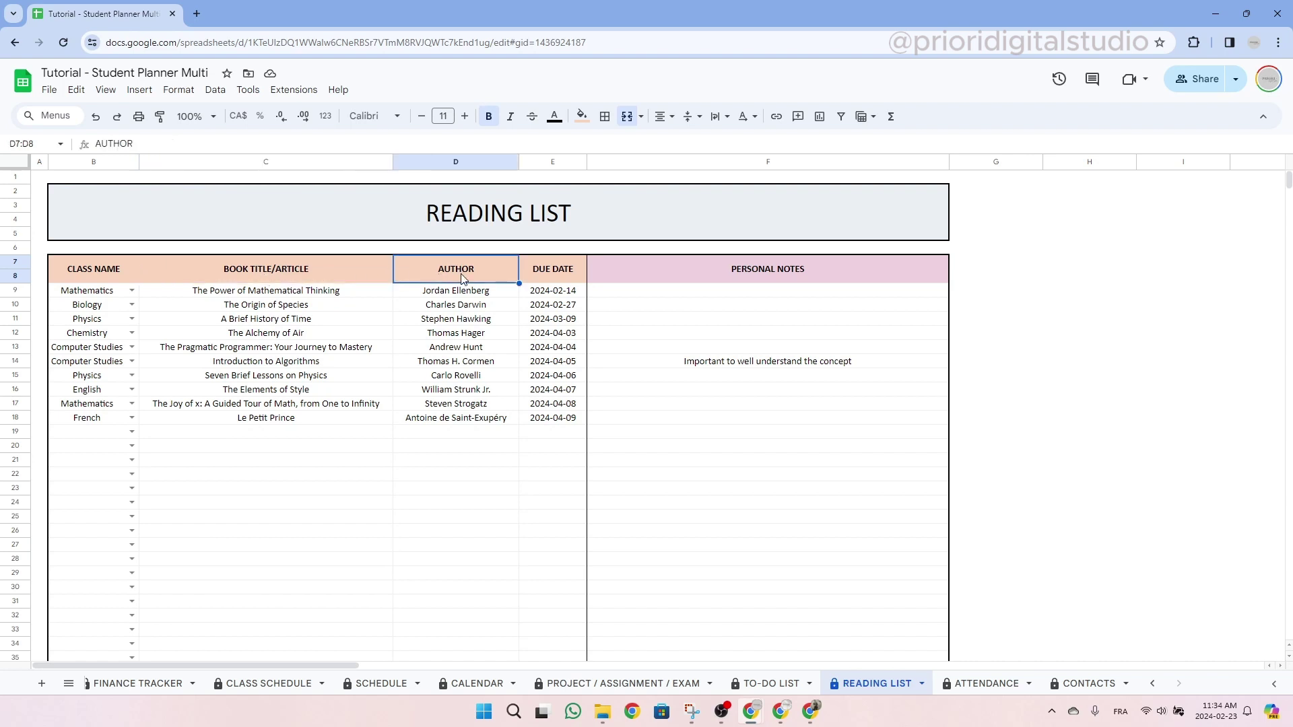
{"action": "left_click", "coordinate": [552, 275]}
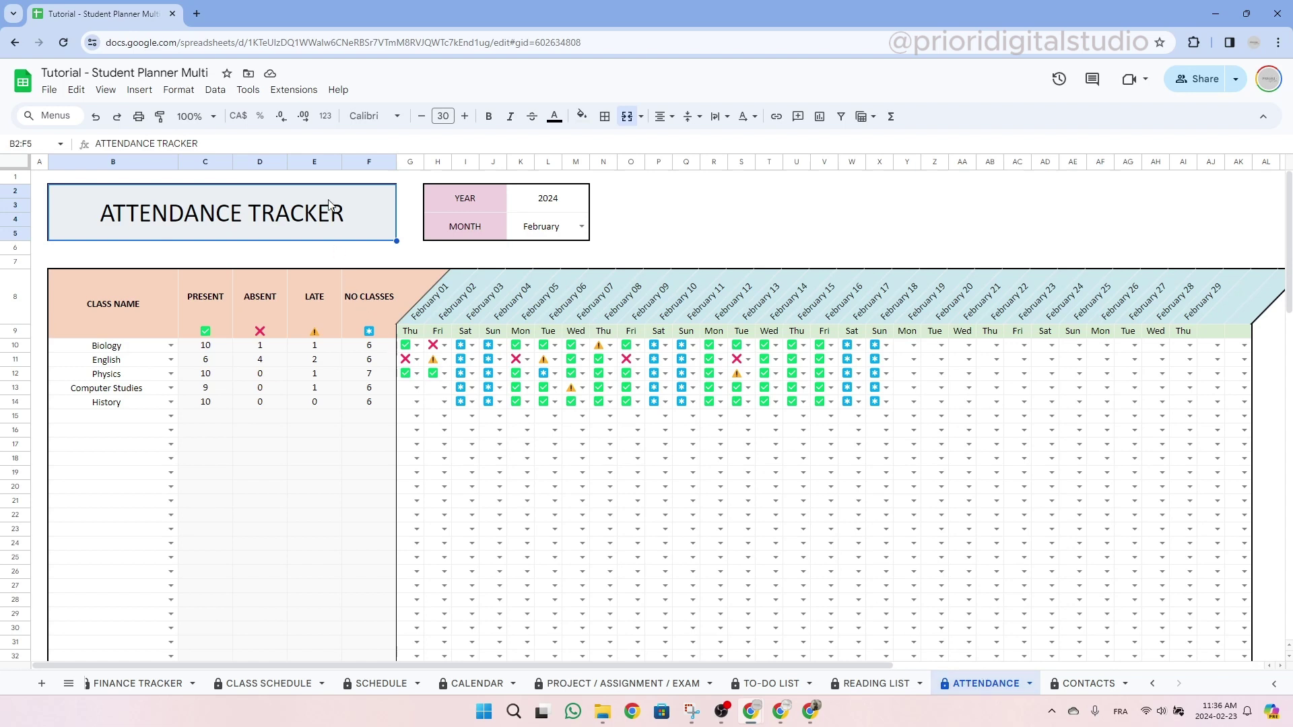
Step: Check the attendance tracker's YEAR 2024 and MONTH February settings, leaving both unchanged
{"action": "left_click", "coordinate": [547, 203]}
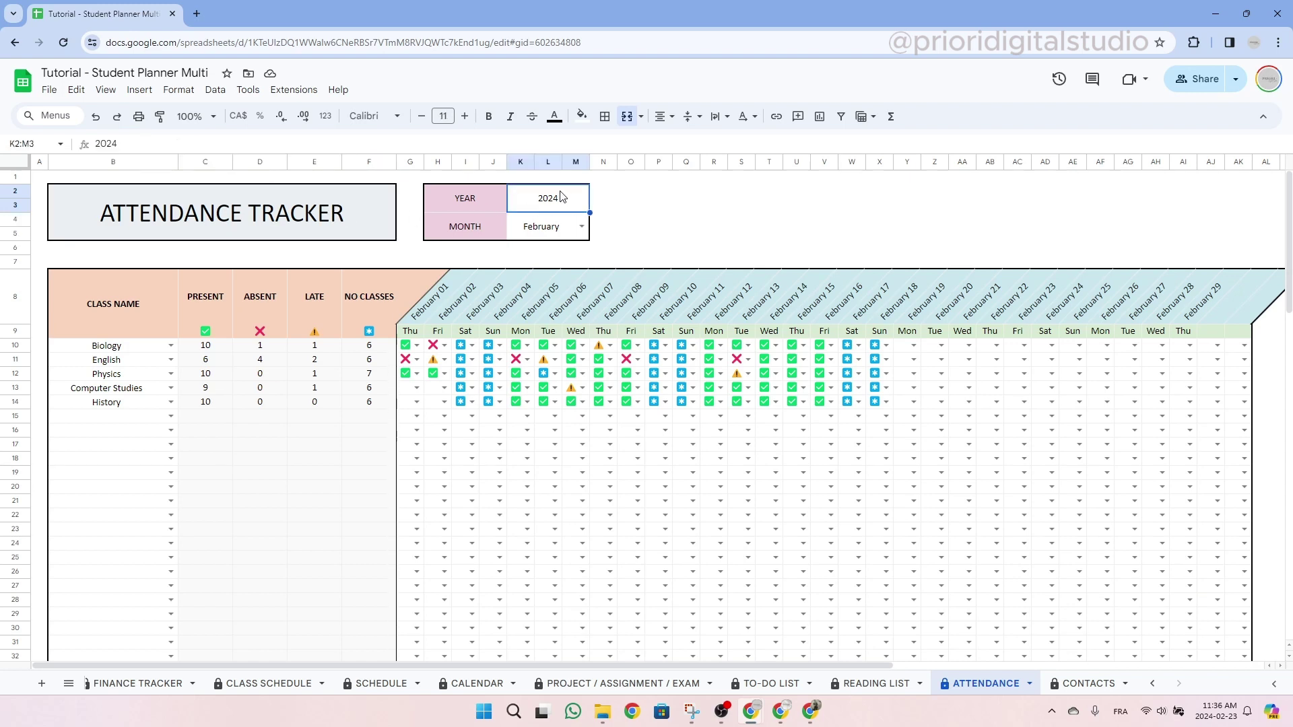
{"action": "type", "text": "2024"}
{"action": "key", "text": "Escape"}
{"action": "left_click", "coordinate": [582, 227]}
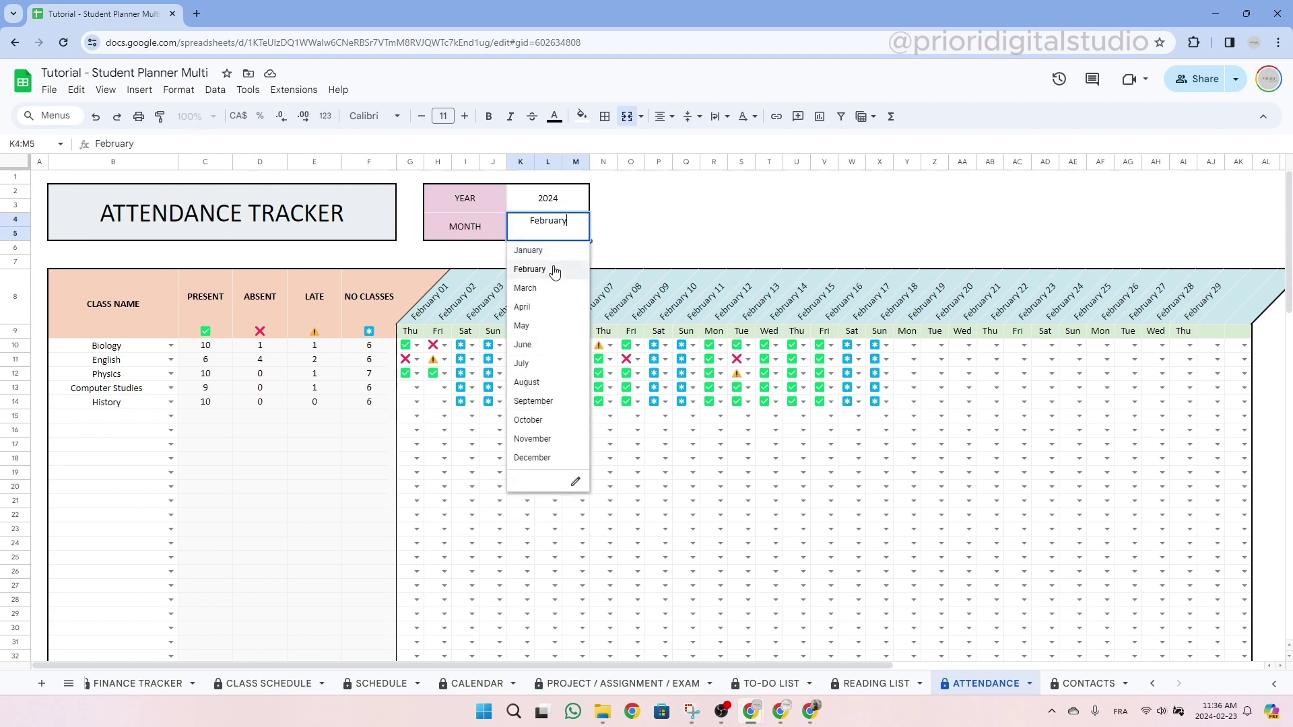
{"action": "key", "text": "Escape"}
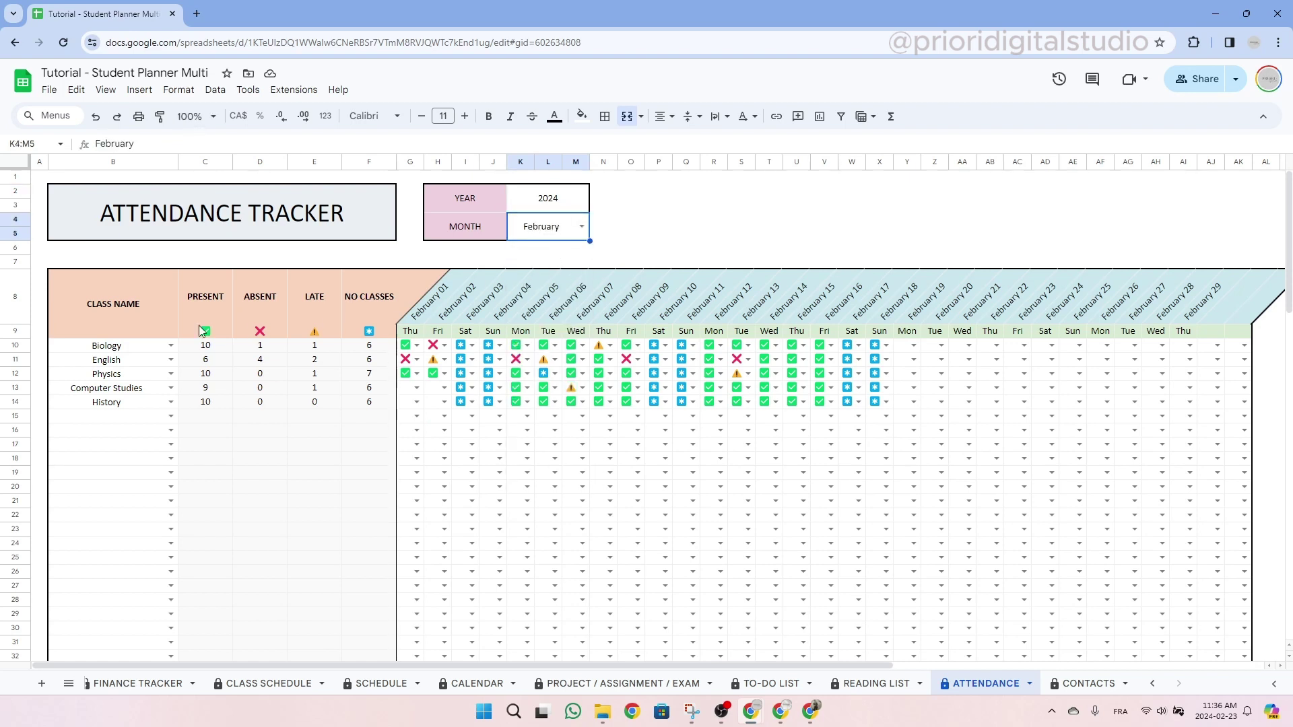
Step: Choose French from the class dropdown in the first empty class row
{"action": "left_click", "coordinate": [122, 319]}
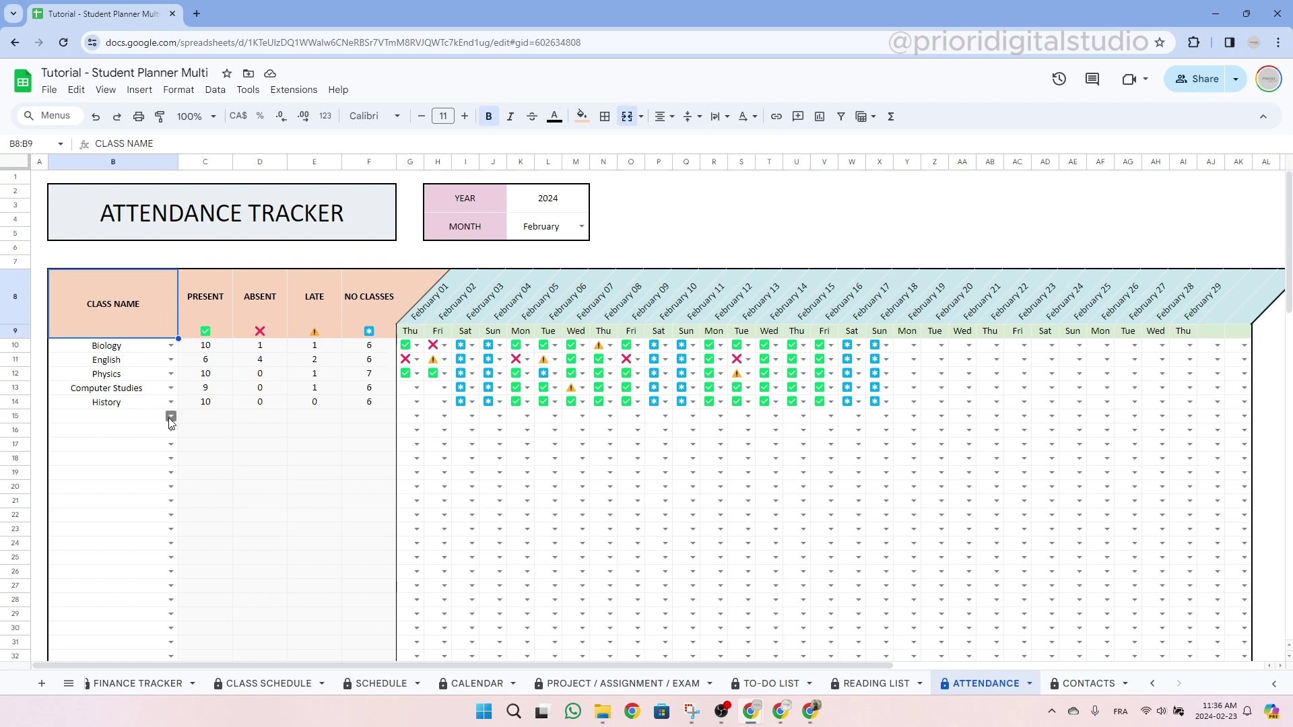
{"action": "left_click", "coordinate": [118, 359]}
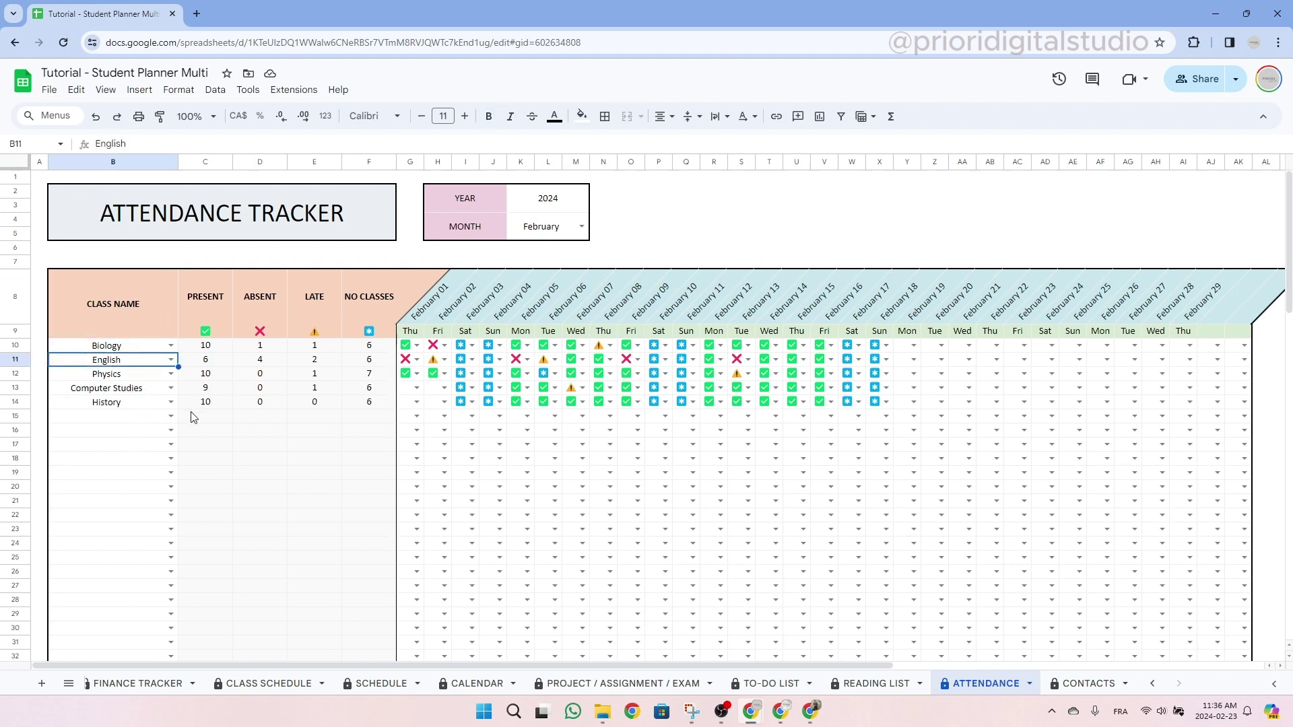
{"action": "left_click", "coordinate": [172, 416]}
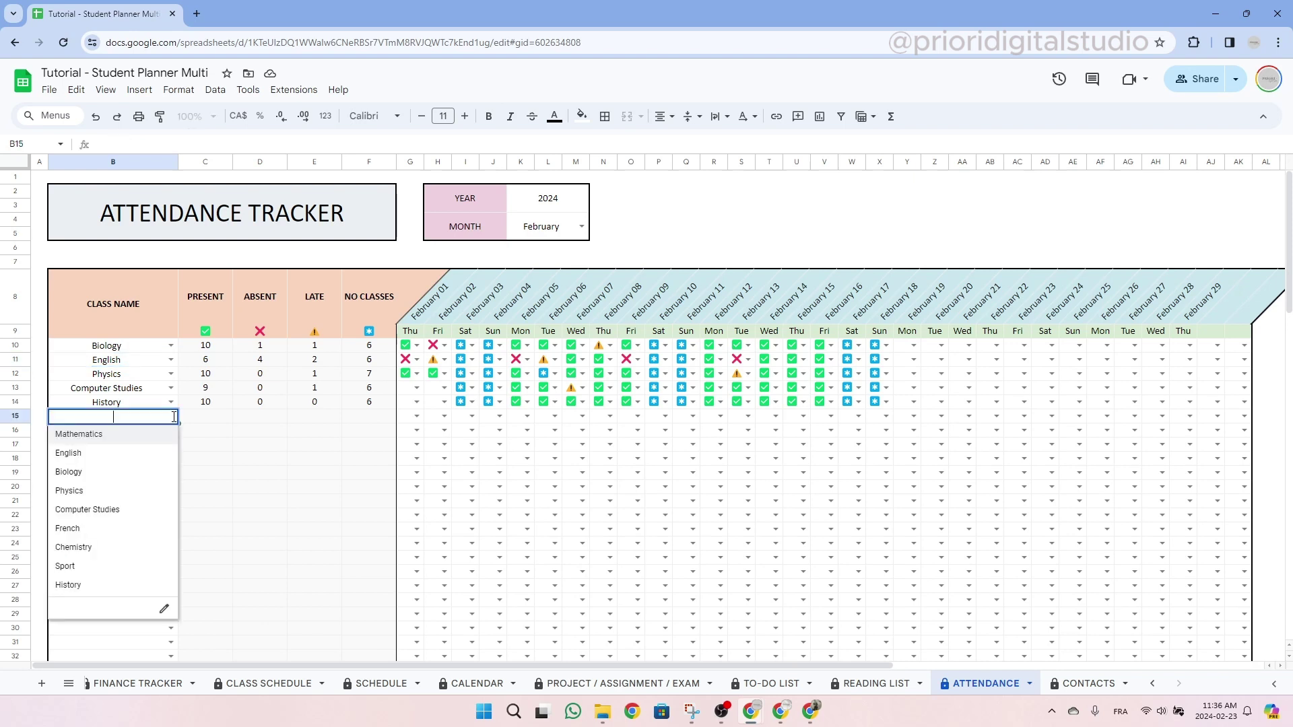
{"action": "left_click", "coordinate": [134, 532]}
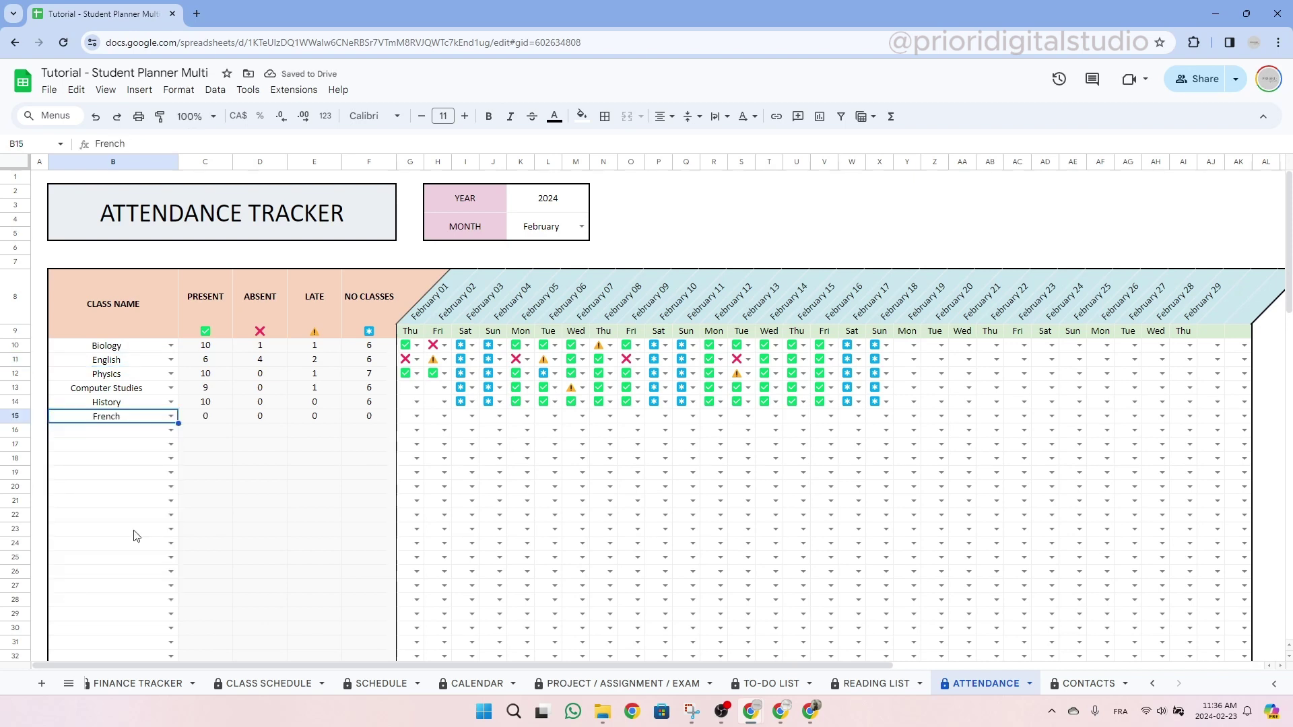
Step: Mark French present on February 01, 02 and 05, and no class on February 03–04
{"action": "left_click", "coordinate": [417, 416]}
{"action": "left_click", "coordinate": [408, 434]}
{"action": "left_click", "coordinate": [441, 417]}
{"action": "left_click", "coordinate": [436, 434]}
{"action": "left_click", "coordinate": [472, 416]}
{"action": "left_click", "coordinate": [464, 490]}
{"action": "left_click", "coordinate": [499, 416]}
{"action": "left_click", "coordinate": [491, 491]}
{"action": "left_click", "coordinate": [528, 416]}
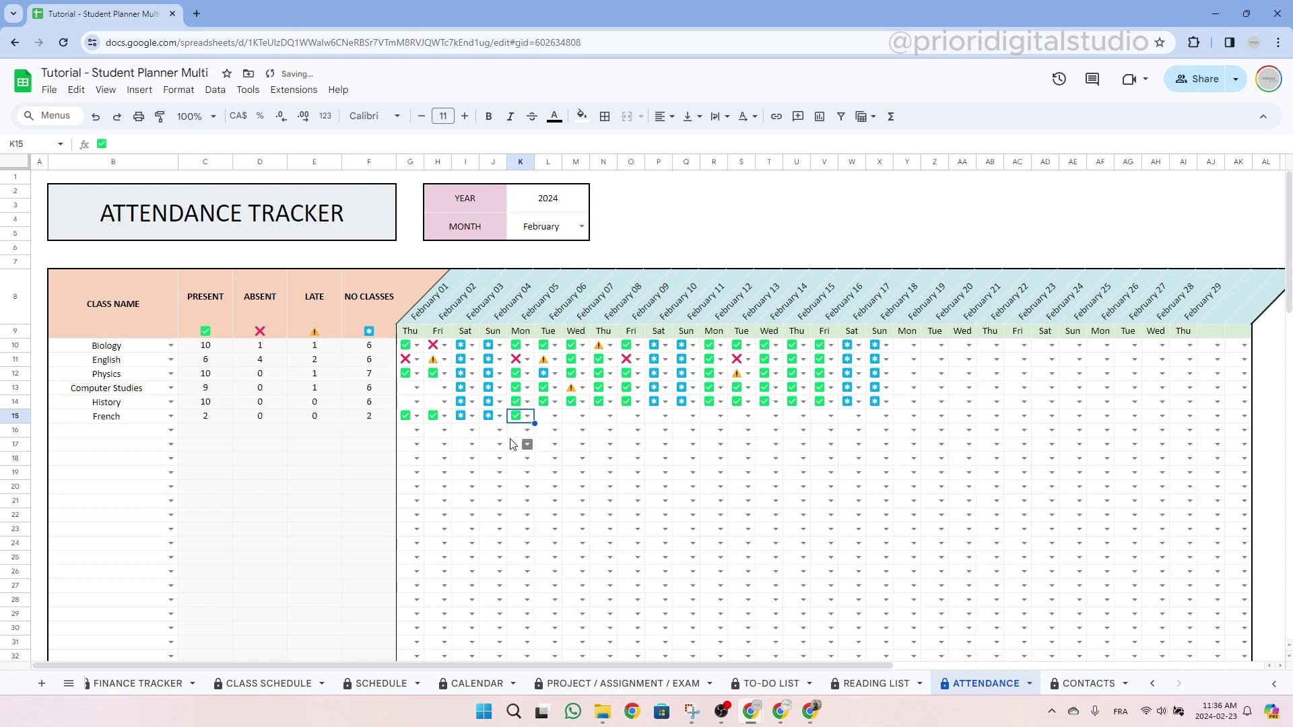
{"action": "left_click", "coordinate": [516, 434]}
{"action": "left_click", "coordinate": [362, 417]}
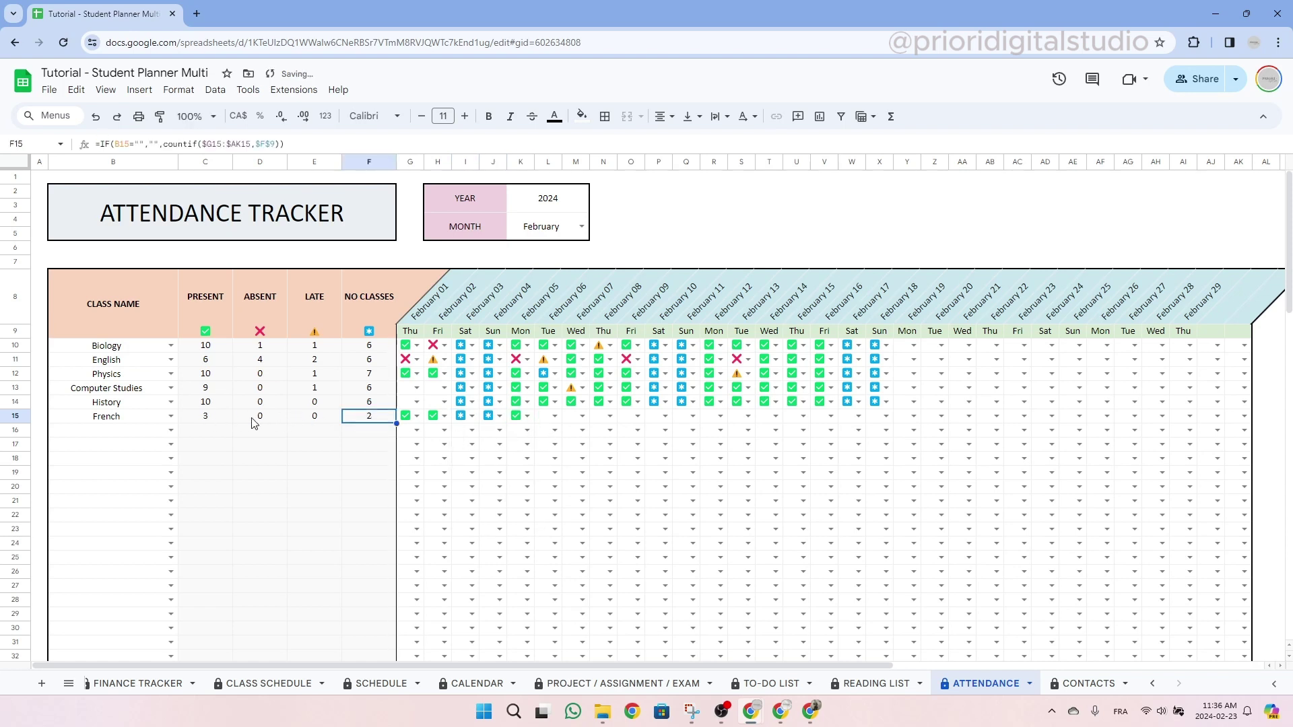
{"action": "left_click", "coordinate": [218, 417]}
Step: Mark French absent Feb 06 and 12, late Feb 07, present Feb 08–09, no class Feb 10–11
{"action": "left_click", "coordinate": [553, 418]}
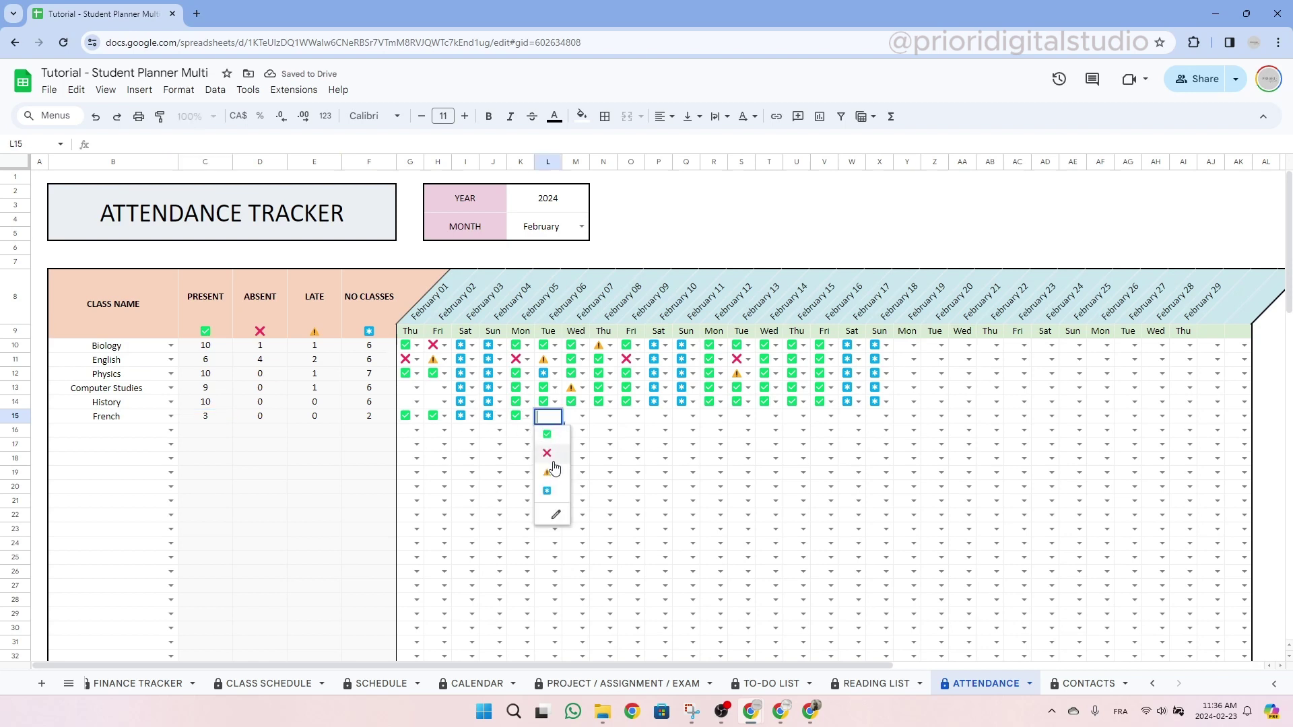
{"action": "left_click", "coordinate": [544, 457]}
{"action": "left_click", "coordinate": [582, 416]}
{"action": "left_click", "coordinate": [572, 472]}
{"action": "left_click", "coordinate": [610, 416]}
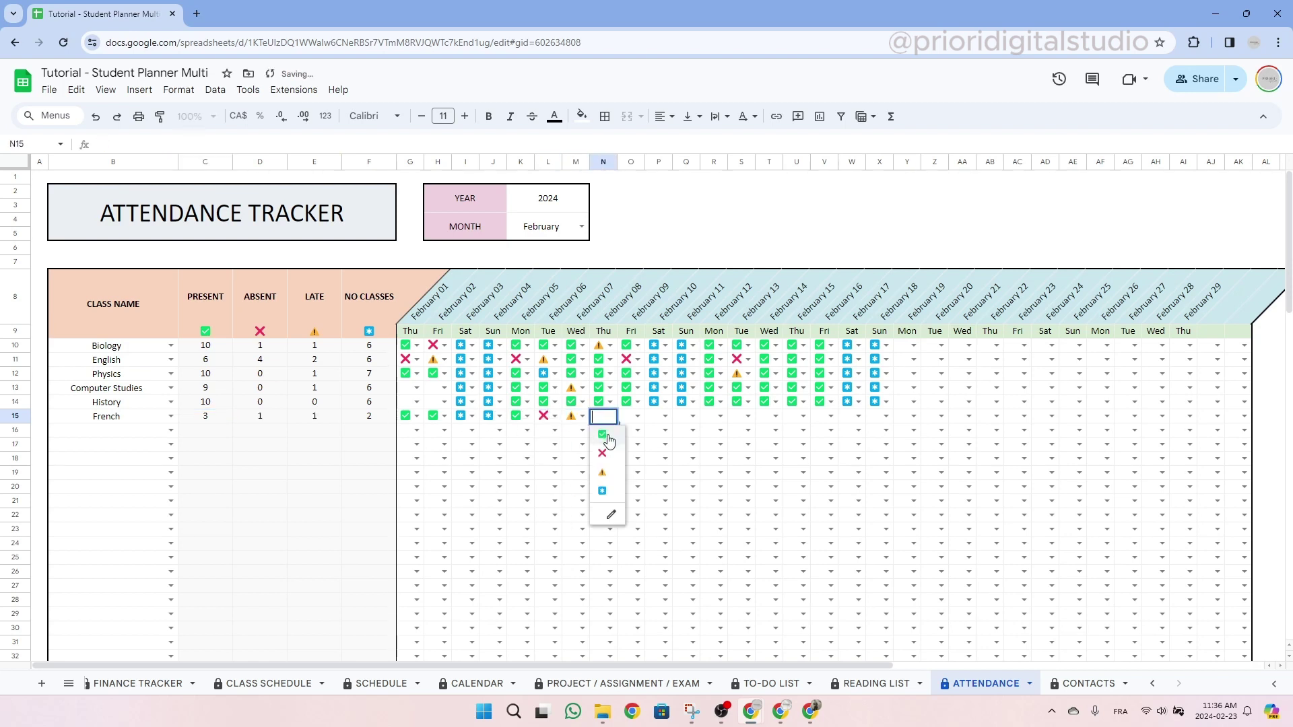
{"action": "left_click", "coordinate": [599, 435]}
{"action": "left_click", "coordinate": [638, 416]}
{"action": "left_click", "coordinate": [626, 435]}
{"action": "left_click", "coordinate": [666, 416]}
{"action": "left_click", "coordinate": [657, 490]}
{"action": "left_click", "coordinate": [693, 416]}
{"action": "left_click", "coordinate": [684, 490]}
{"action": "left_click", "coordinate": [720, 416]}
{"action": "left_click", "coordinate": [714, 453]}
{"action": "key", "text": "ctrl+shift+Page_Down"}
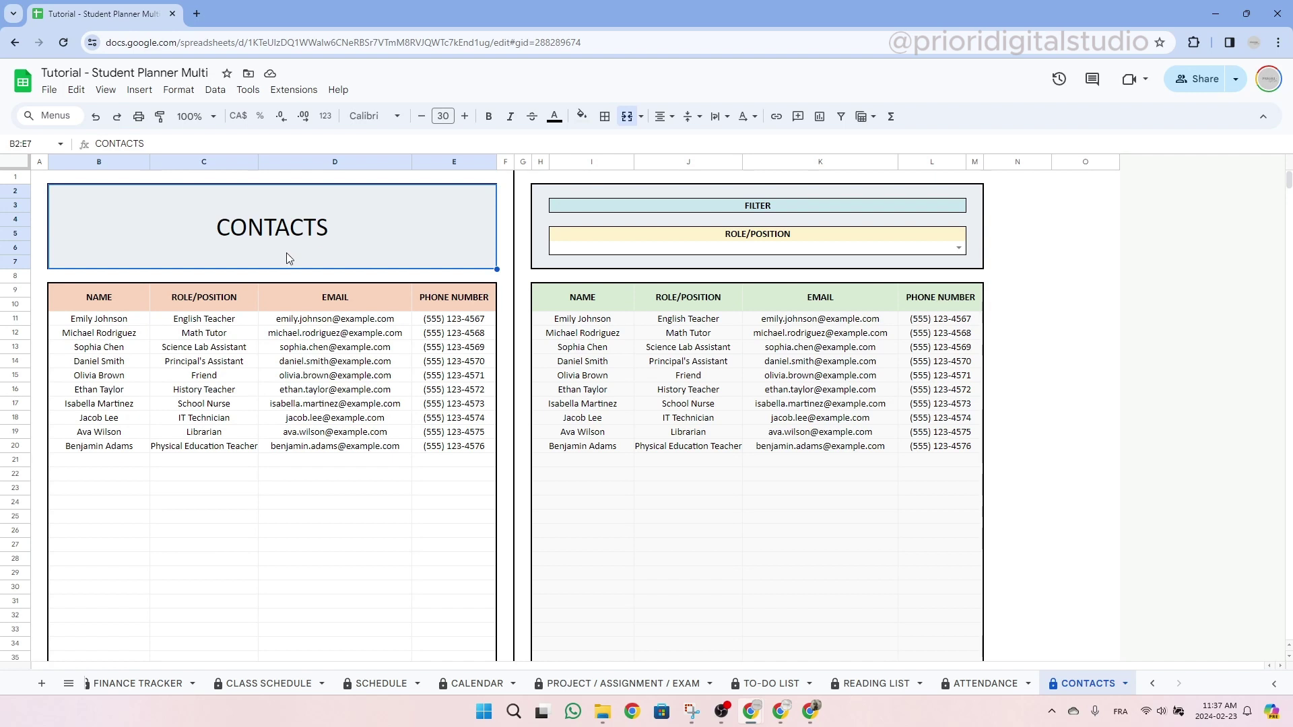
Step: Review the Contacts table's NAME, ROLE/POSITION, EMAIL and PHONE NUMBER columns
{"action": "left_click", "coordinate": [117, 300]}
{"action": "left_click", "coordinate": [214, 305]}
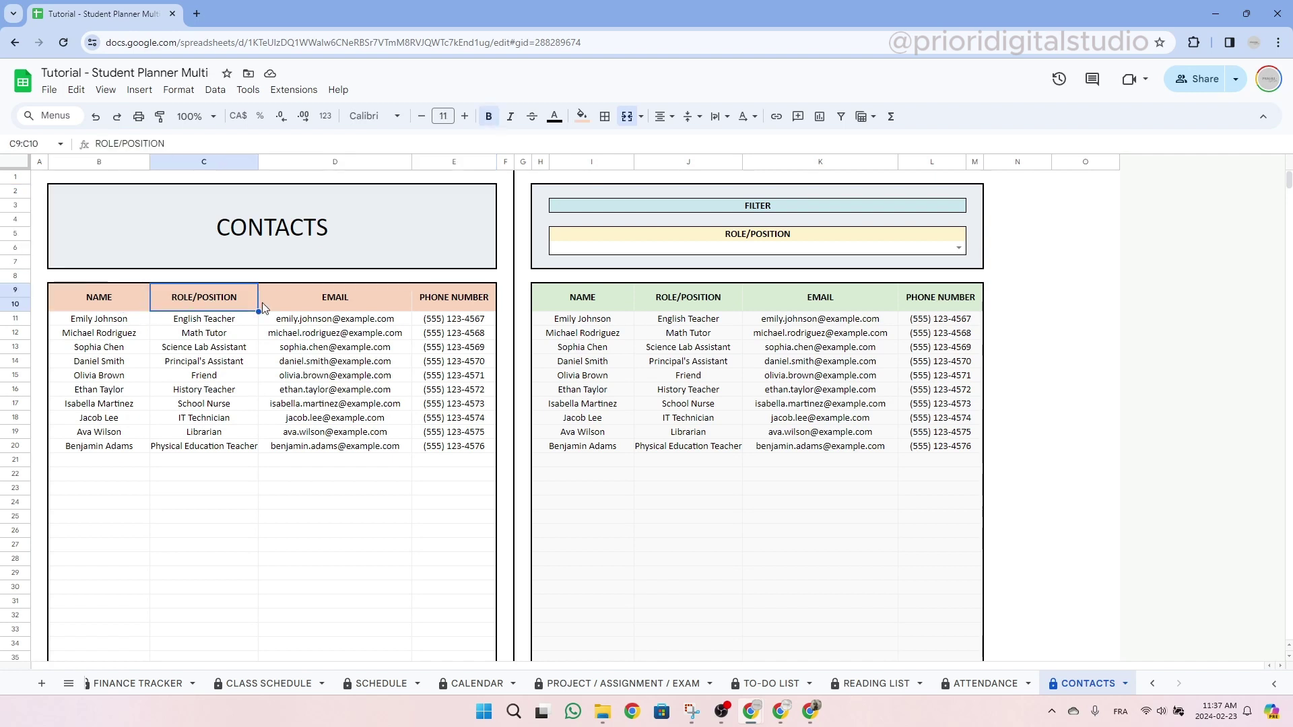
{"action": "left_click", "coordinate": [378, 300]}
{"action": "left_click", "coordinate": [443, 304]}
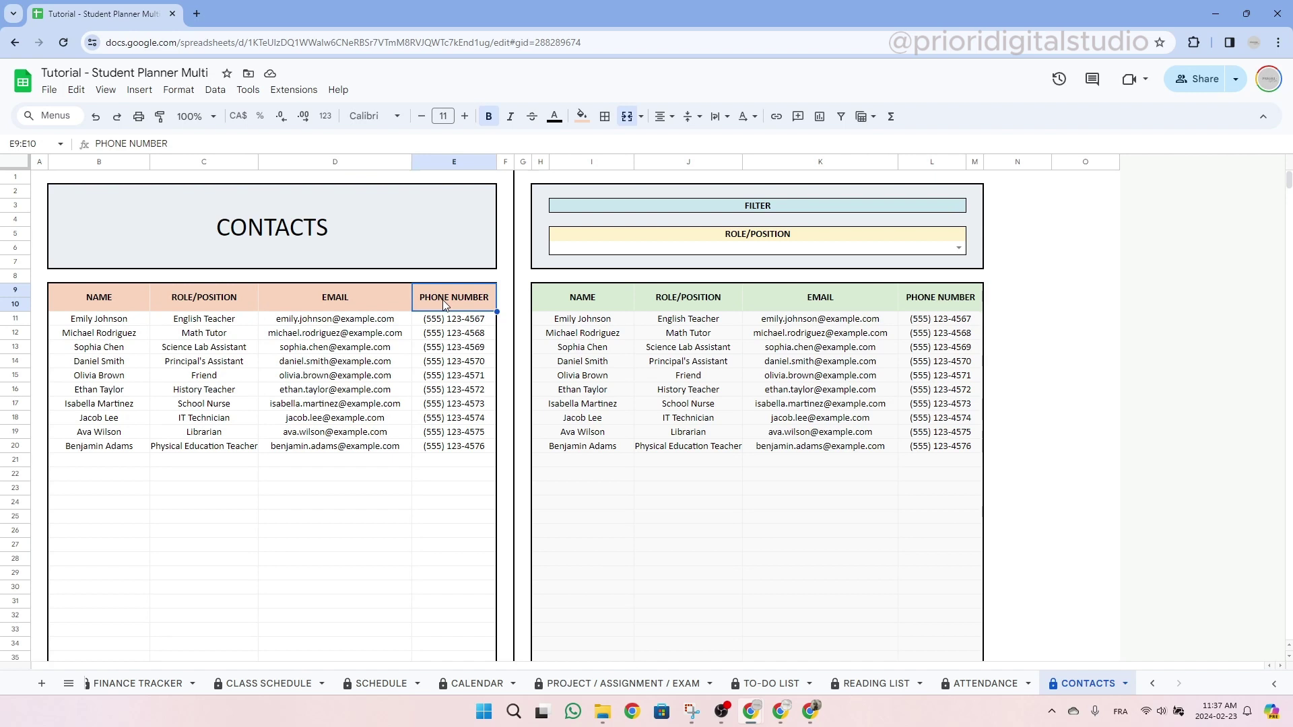
Step: Inspect the FILTER section and view the ROLE/POSITION choices without applying a filter
{"action": "left_click", "coordinate": [646, 204]}
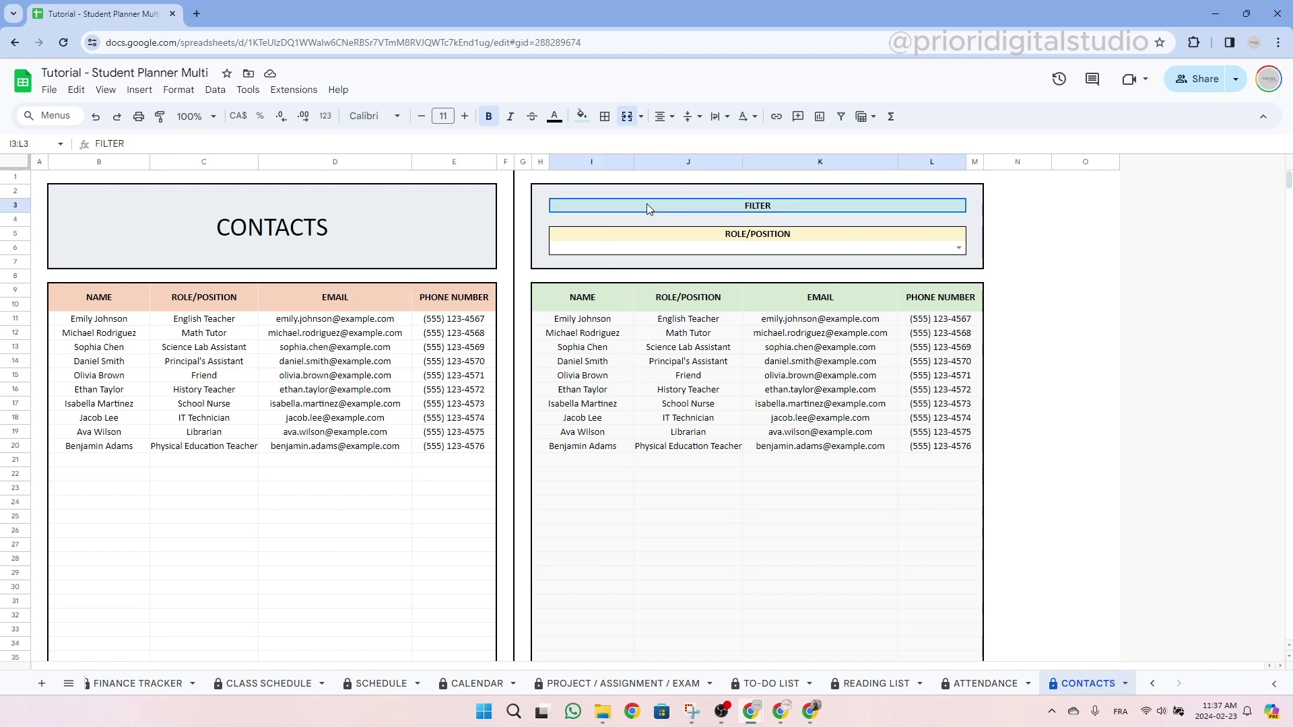
{"action": "left_click", "coordinate": [570, 299]}
{"action": "left_click_drag", "start_coordinate": [570, 300], "coordinate": [936, 298]}
{"action": "left_click", "coordinate": [946, 251]}
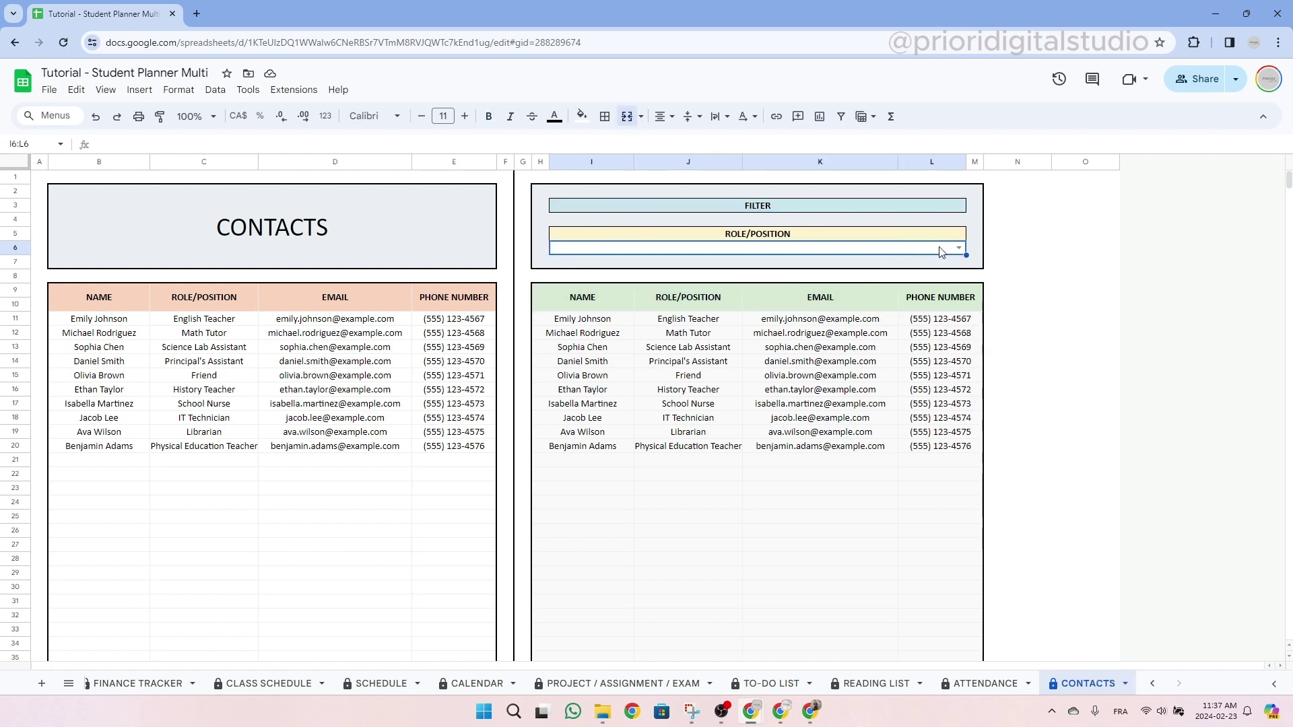
{"action": "left_click", "coordinate": [945, 250]}
{"action": "left_click", "coordinate": [950, 237]}
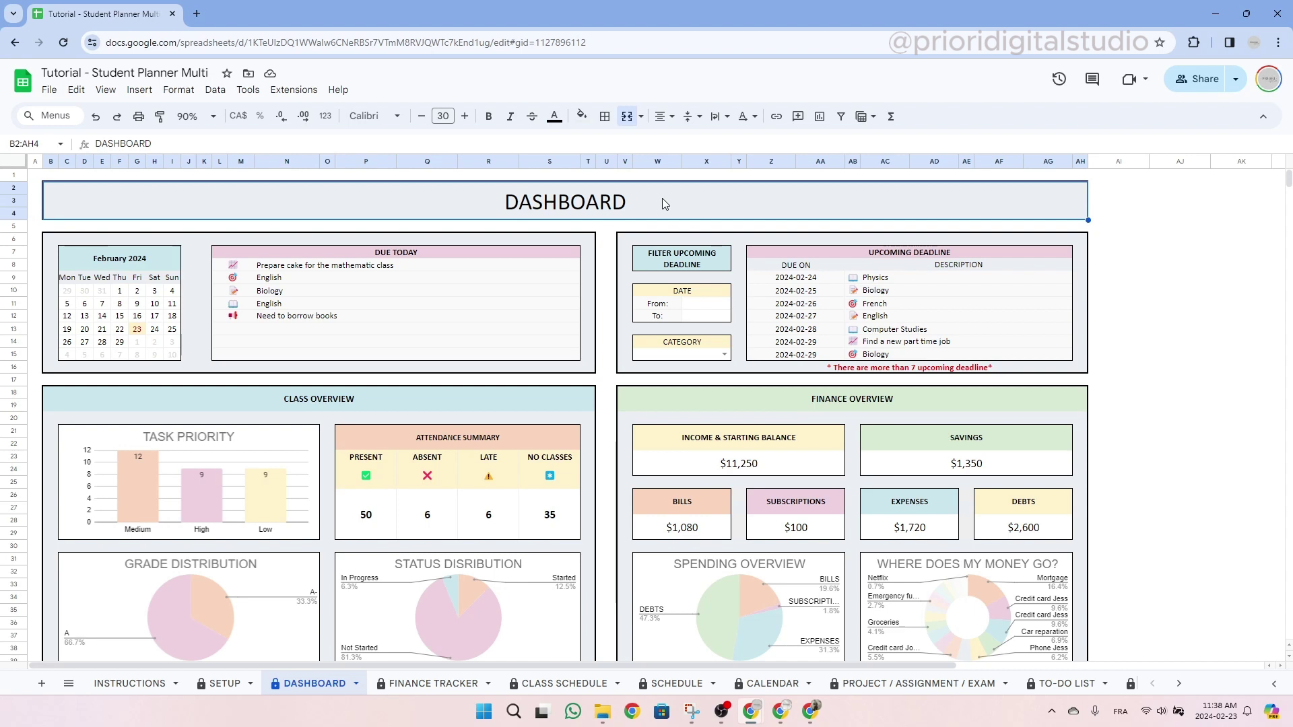
{"action": "left_click", "coordinate": [101, 357]}
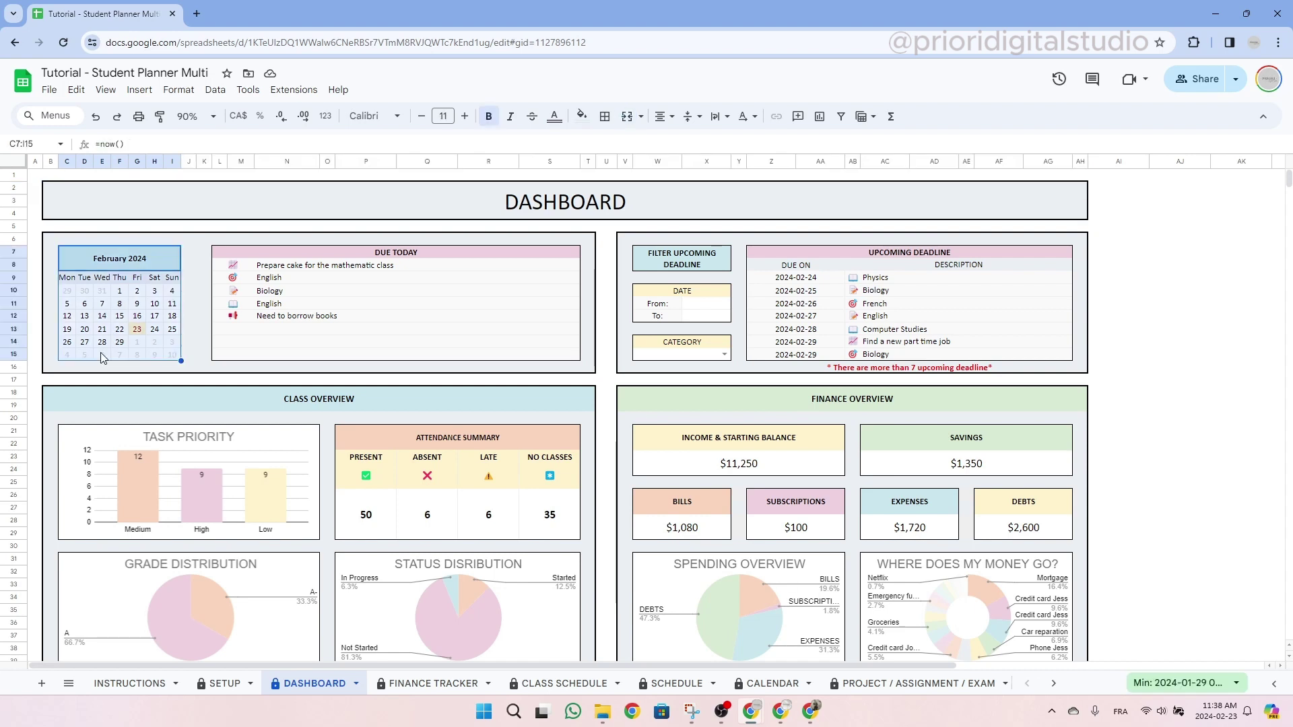
{"action": "left_click", "coordinate": [168, 264]}
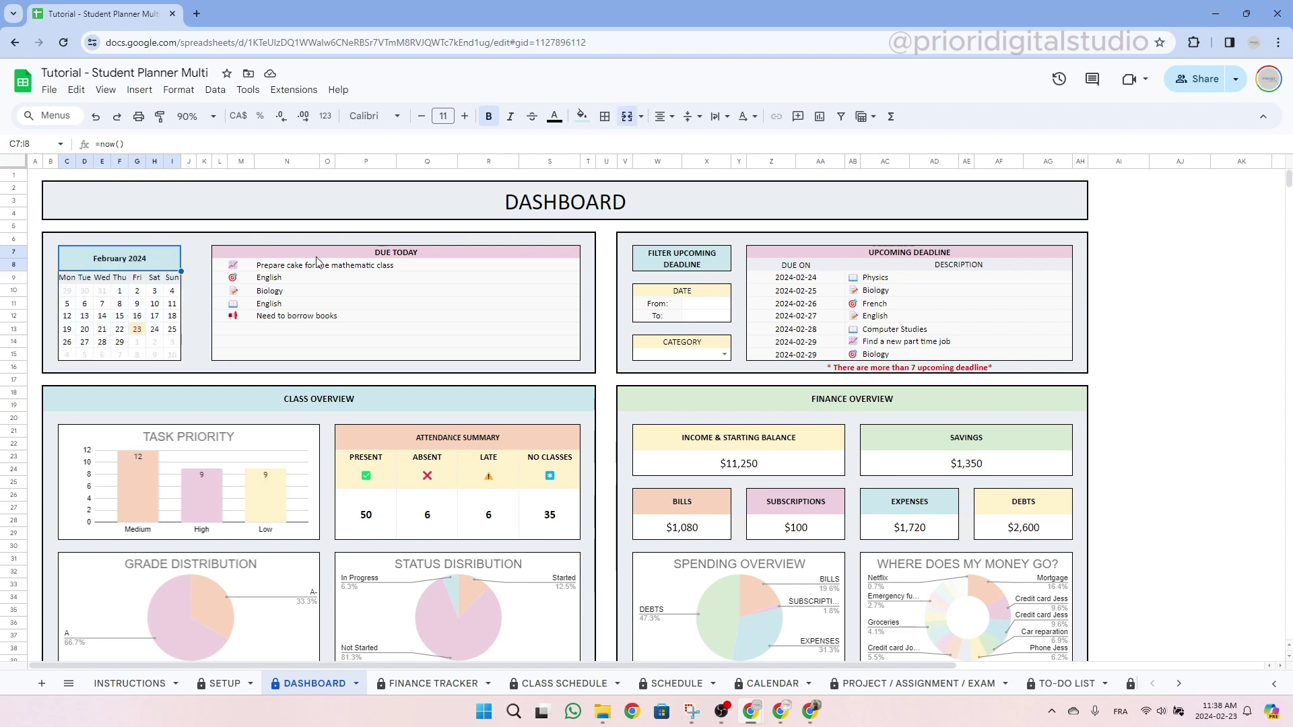
{"action": "left_click", "coordinate": [469, 357]}
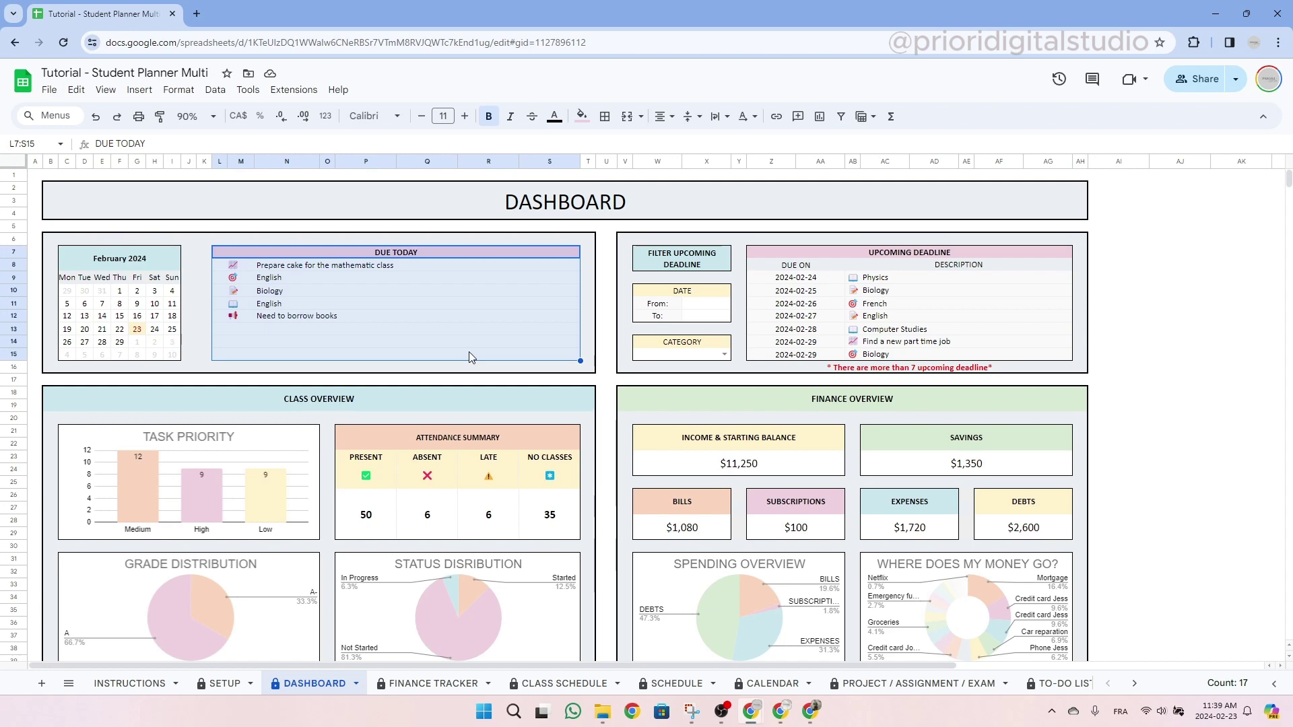
{"action": "scroll", "coordinate": [469, 357], "scroll_direction": "down", "scroll_amount": 3}
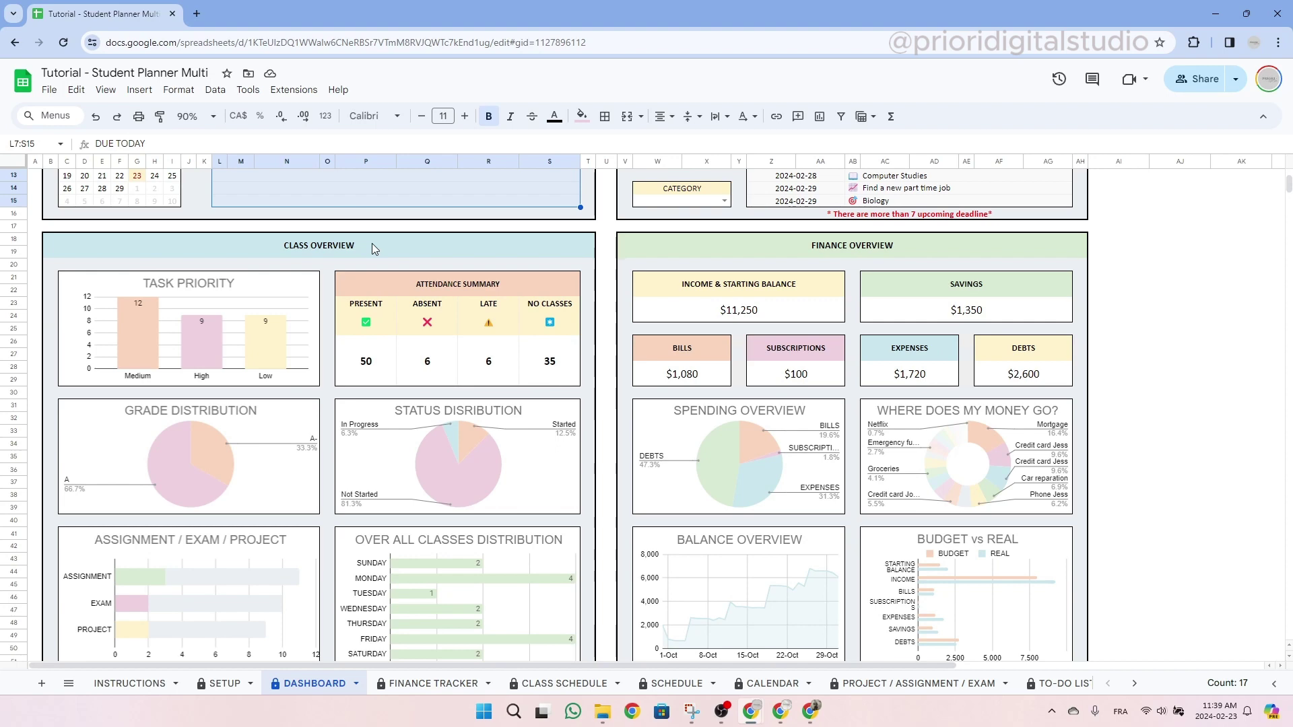
{"action": "left_click", "coordinate": [371, 244]}
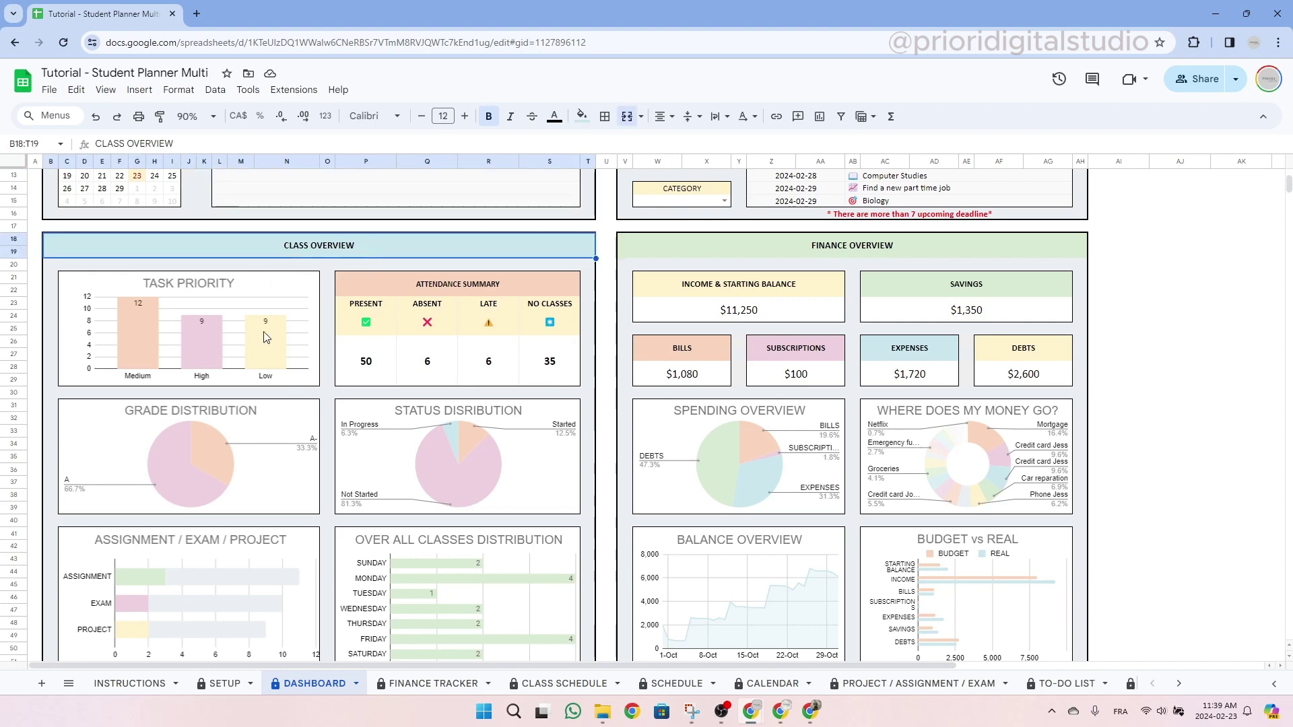
{"action": "scroll", "coordinate": [860, 484], "scroll_direction": "up", "scroll_amount": 4}
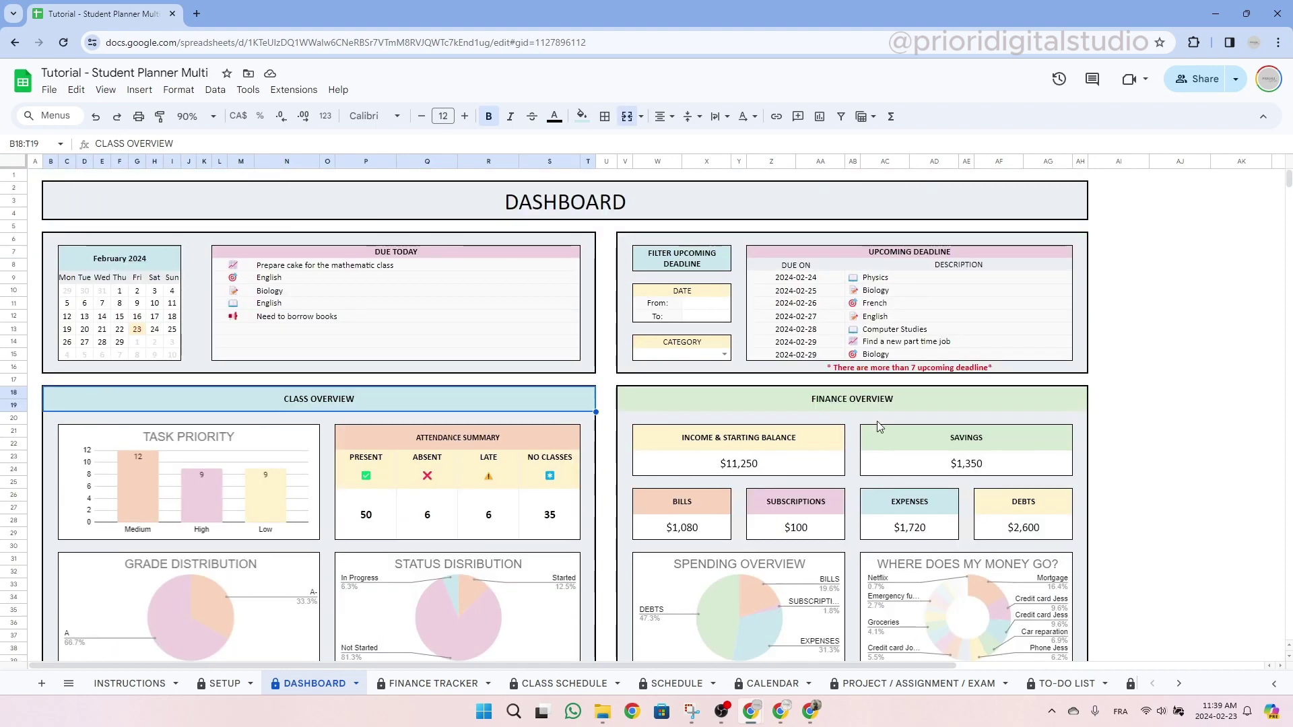
{"action": "left_click_drag", "start_coordinate": [647, 241], "coordinate": [1076, 371]}
{"action": "left_click", "coordinate": [1077, 315]}
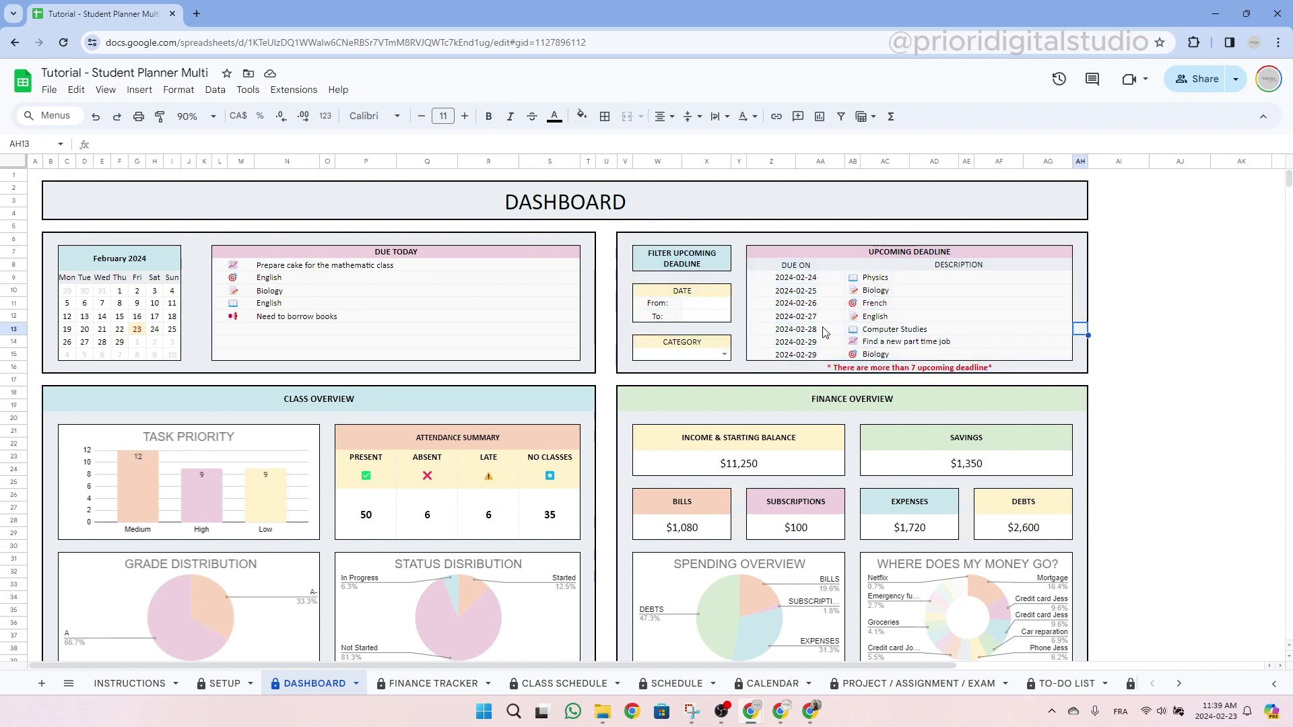
{"action": "left_click", "coordinate": [703, 304]}
{"action": "left_click", "coordinate": [701, 340]}
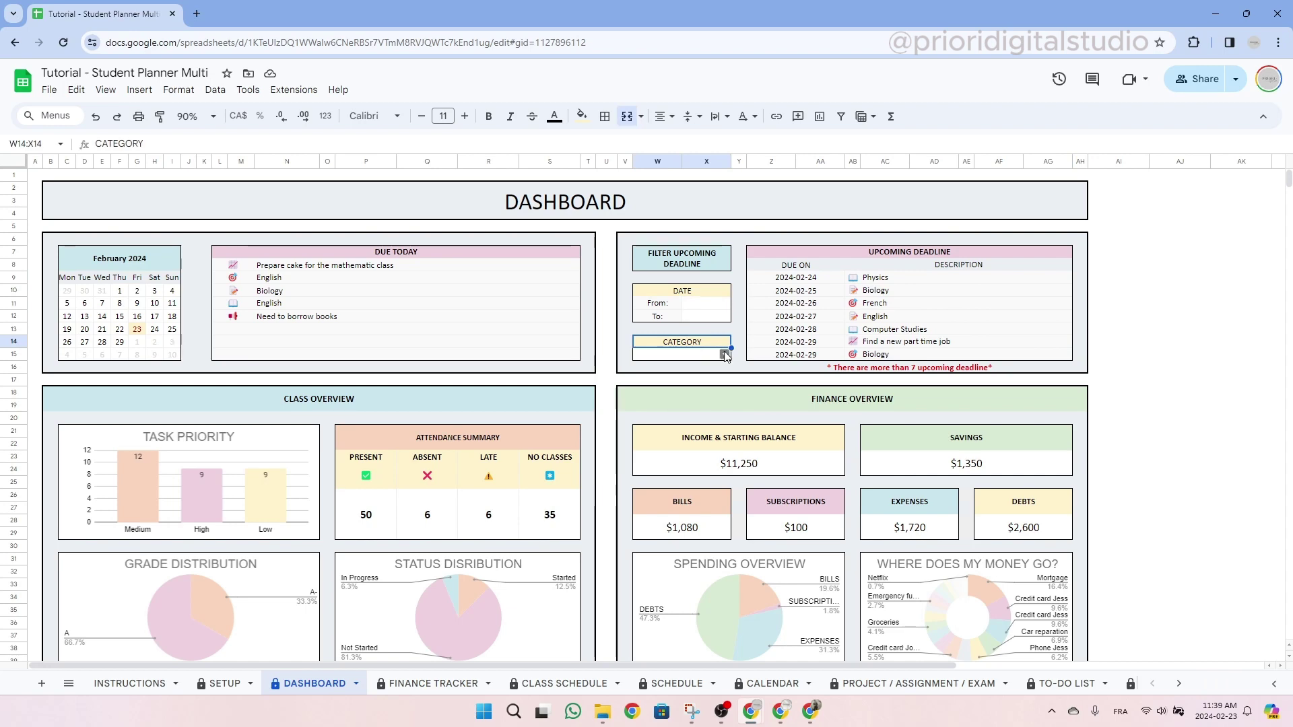
{"action": "left_click", "coordinate": [725, 354]}
{"action": "left_click", "coordinate": [715, 345]}
{"action": "scroll", "coordinate": [1077, 377], "scroll_direction": "down", "scroll_amount": 4}
{"action": "left_click", "coordinate": [1076, 376]}
{"action": "scroll", "coordinate": [1064, 438], "scroll_direction": "down", "scroll_amount": 1}
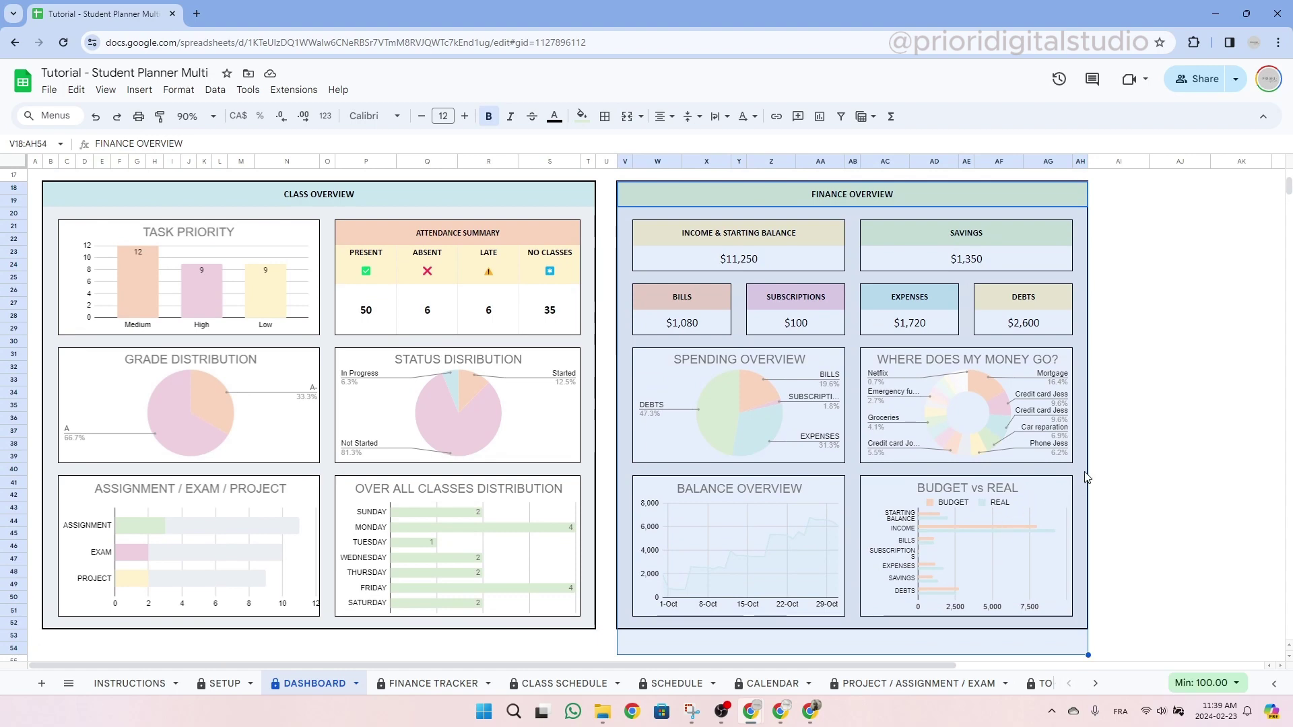
{"action": "scroll", "coordinate": [665, 196], "scroll_direction": "up", "scroll_amount": 5}
{"action": "left_click", "coordinate": [665, 196]}
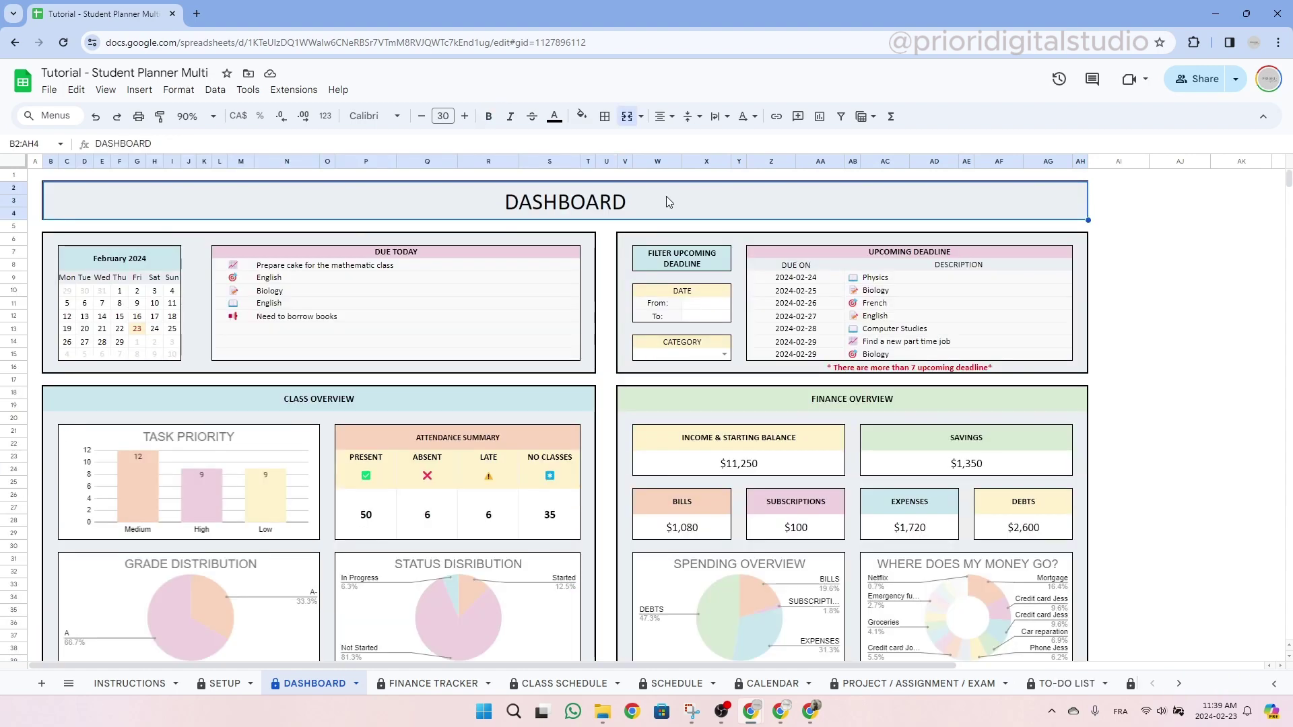